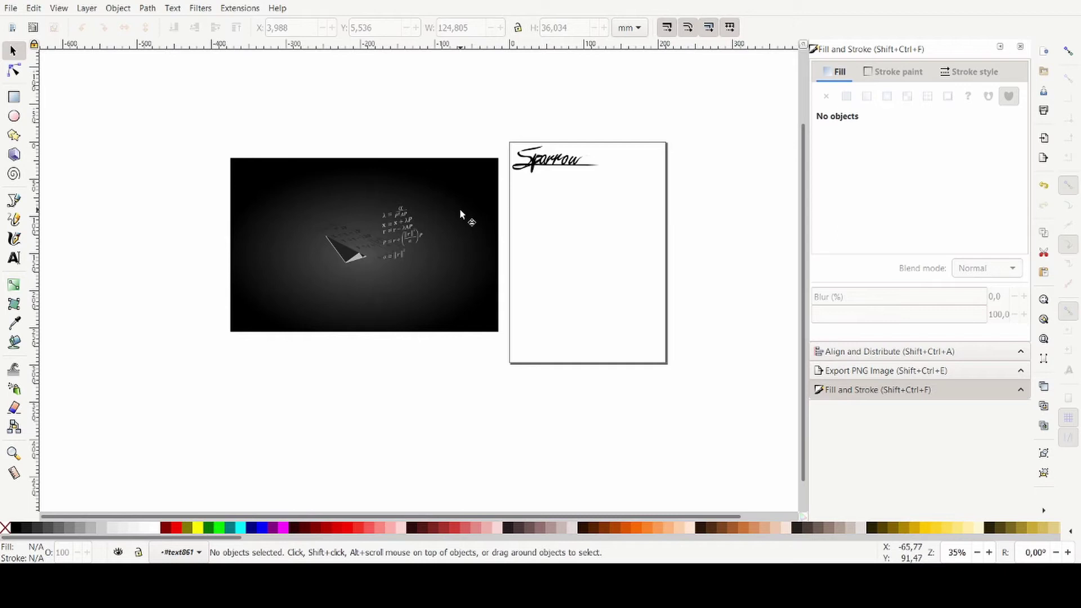
Examine the dark illustration with the folded shape and equations, and the page with the lettering beside it.
ctrl+scroll(401, 243, up, 2)
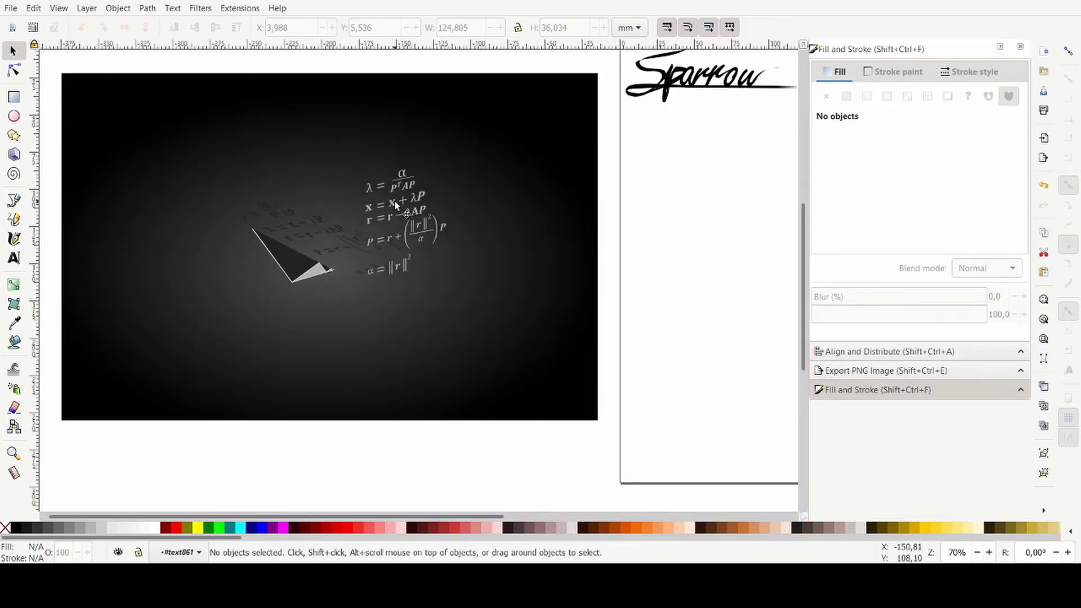
ctrl+scroll(393, 198, up, 2)
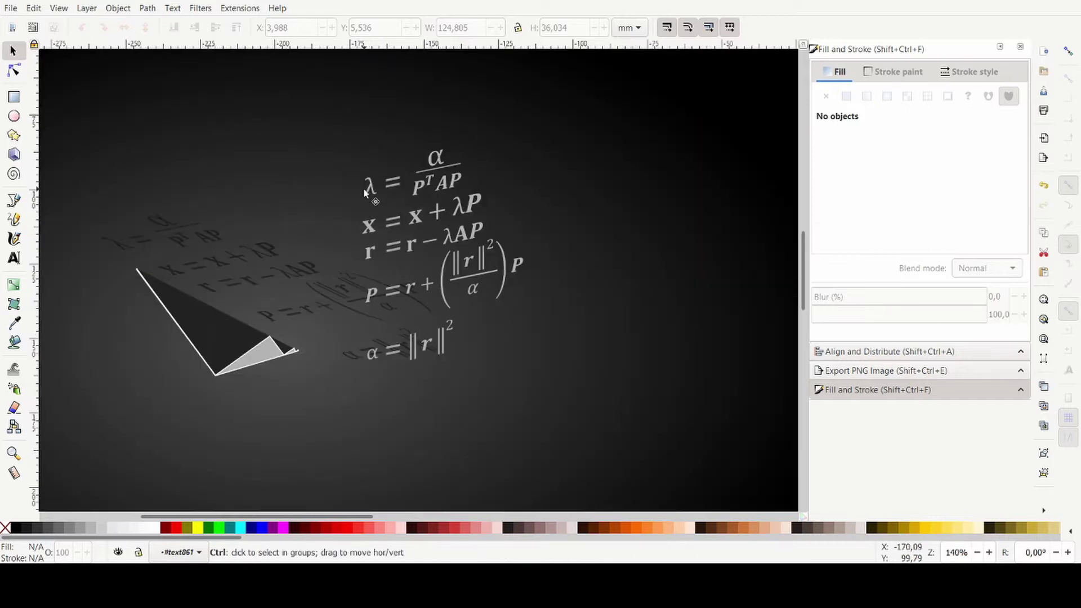
drag(300, 198, 352, 201)
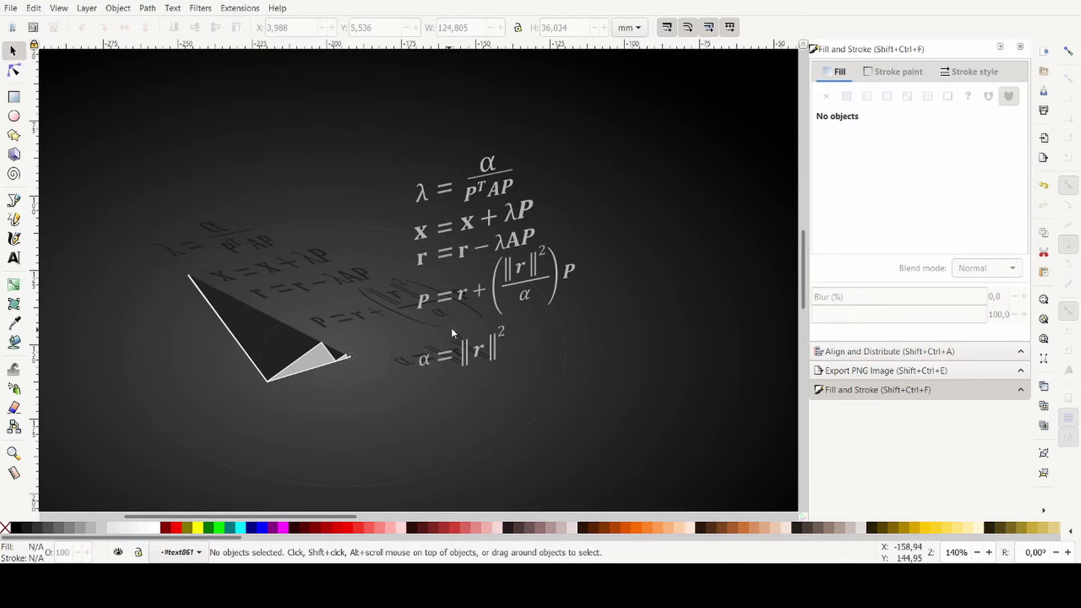
scroll(345, 306, left, 2)
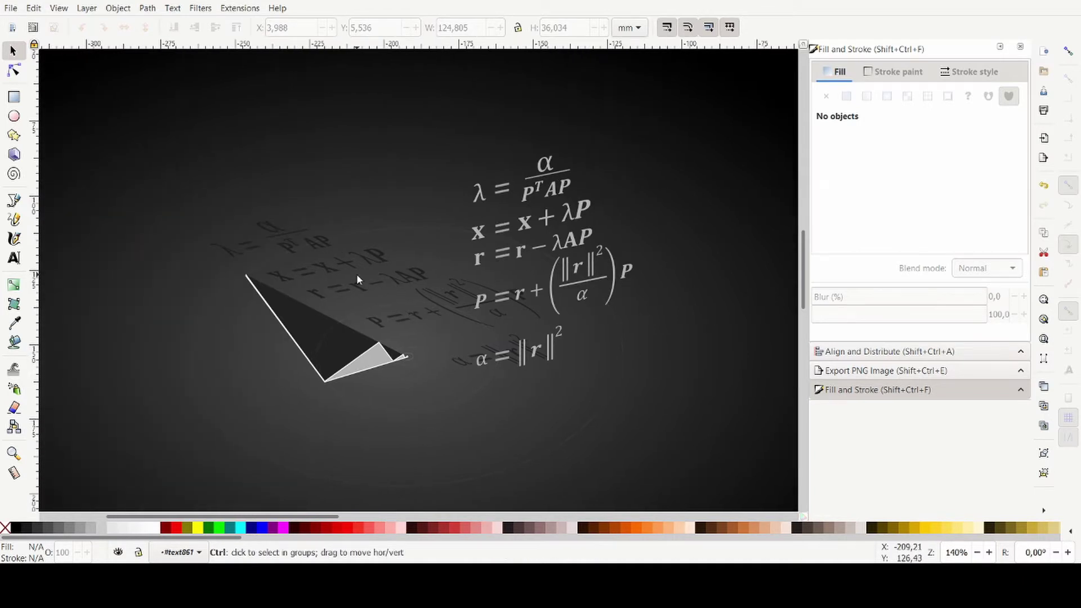
ctrl+scroll(351, 272, down, 2)
ctrl+scroll(351, 272, up, 1)
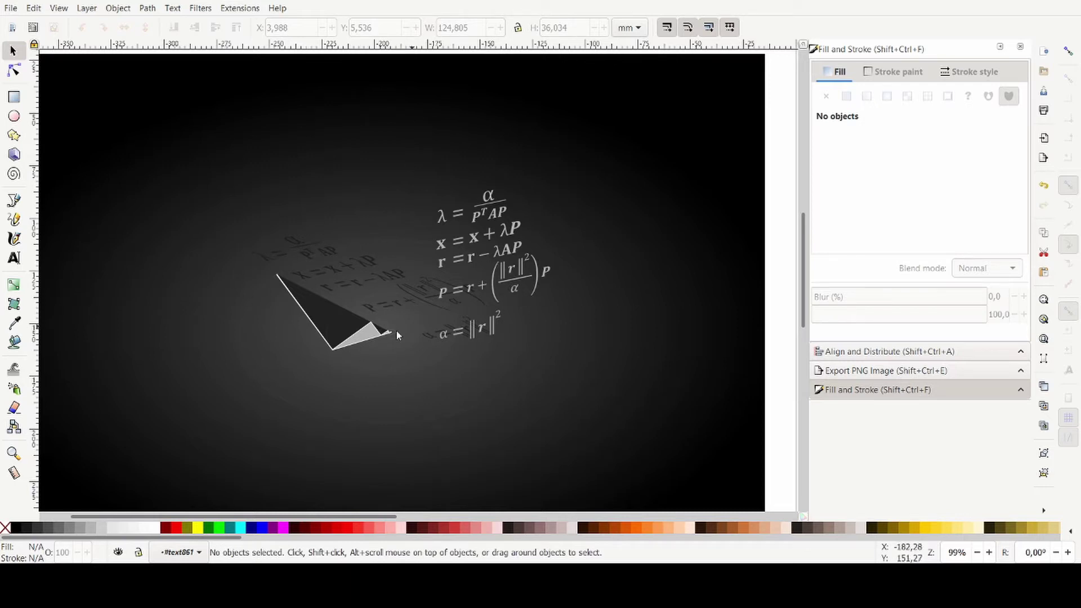
ctrl+scroll(325, 278, down, 2)
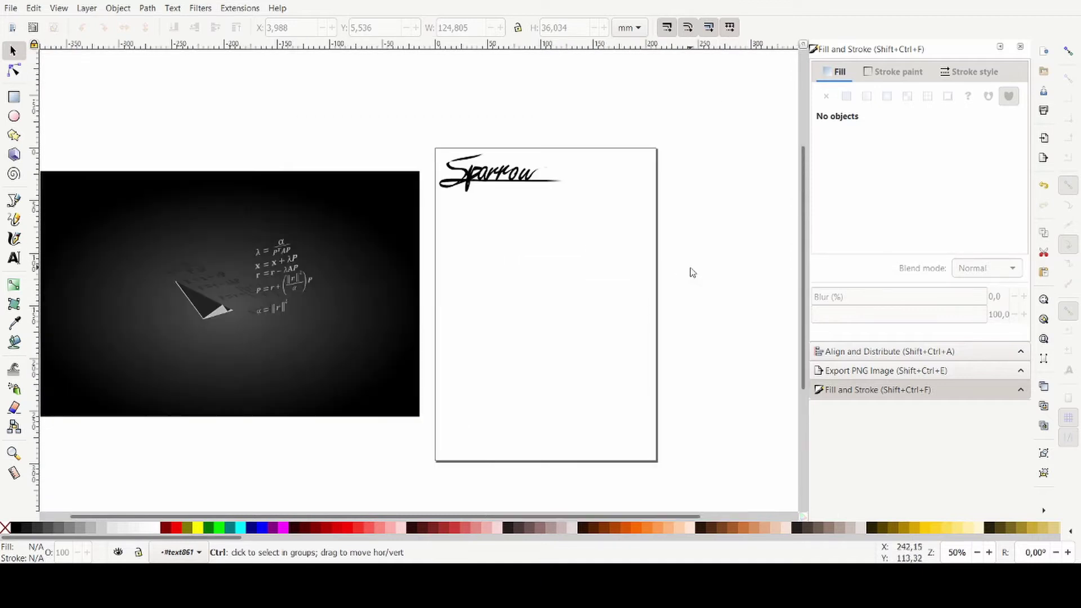
ctrl+scroll(679, 290, up, 1)
ctrl+scroll(582, 319, up, 1)
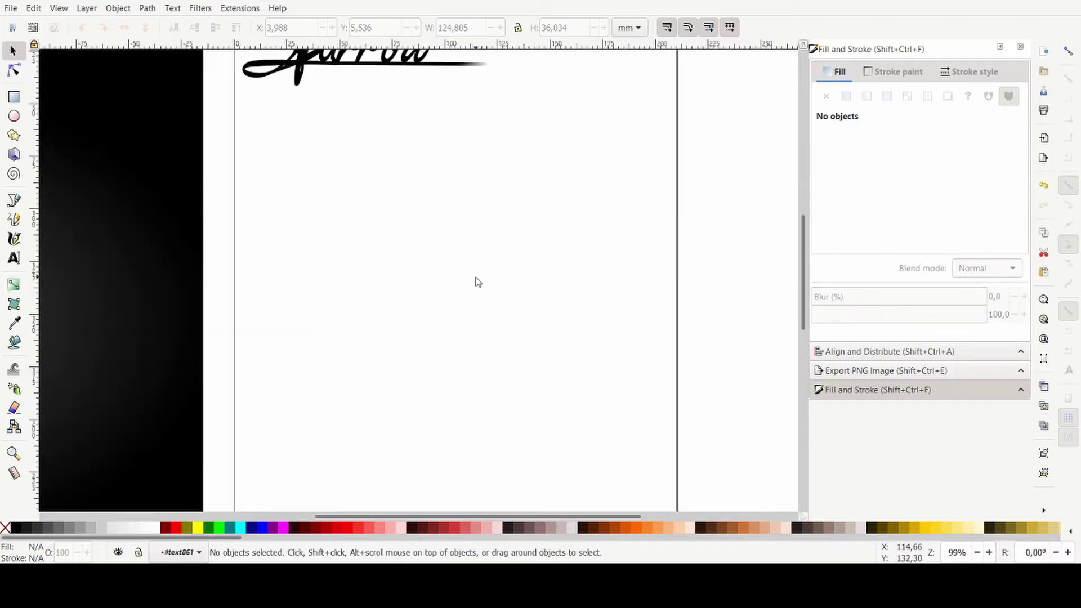
ctrl+scroll(419, 224, down, 2)
ctrl+scroll(167, 295, up, 1)
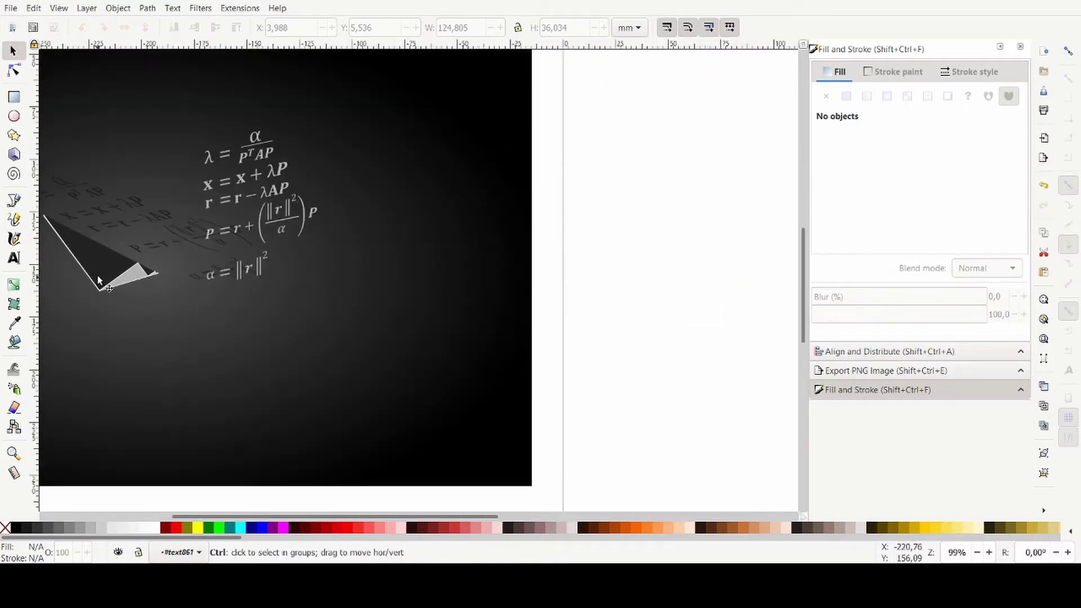
ctrl+scroll(166, 295, down, 1)
ctrl+scroll(557, 257, up, 2)
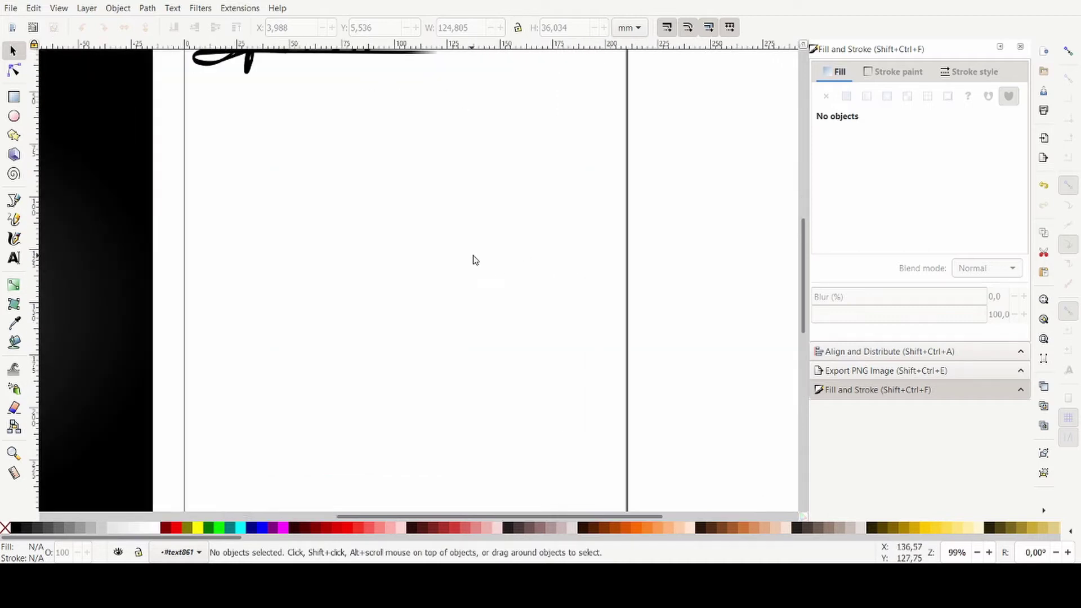
click(14, 202)
click(379, 211)
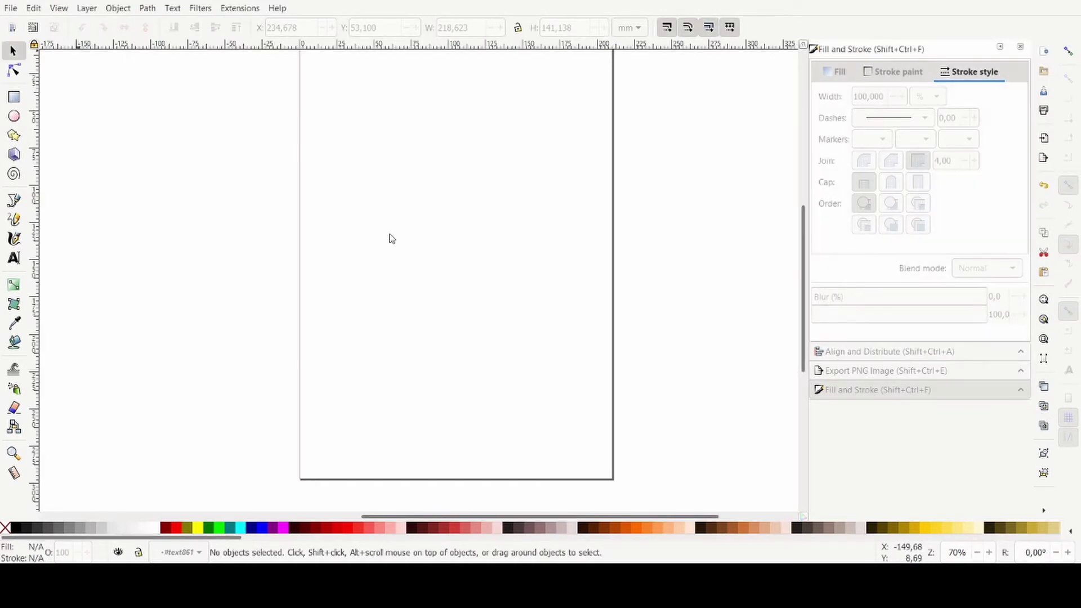
ctrl+scroll(526, 319, down, 1)
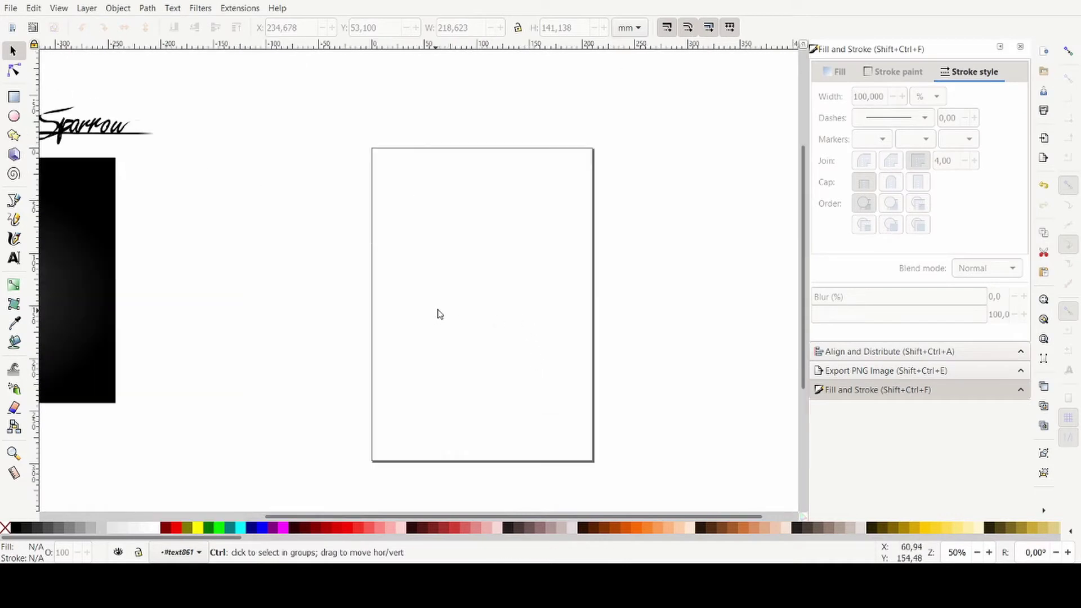
ctrl+scroll(439, 313, up, 1)
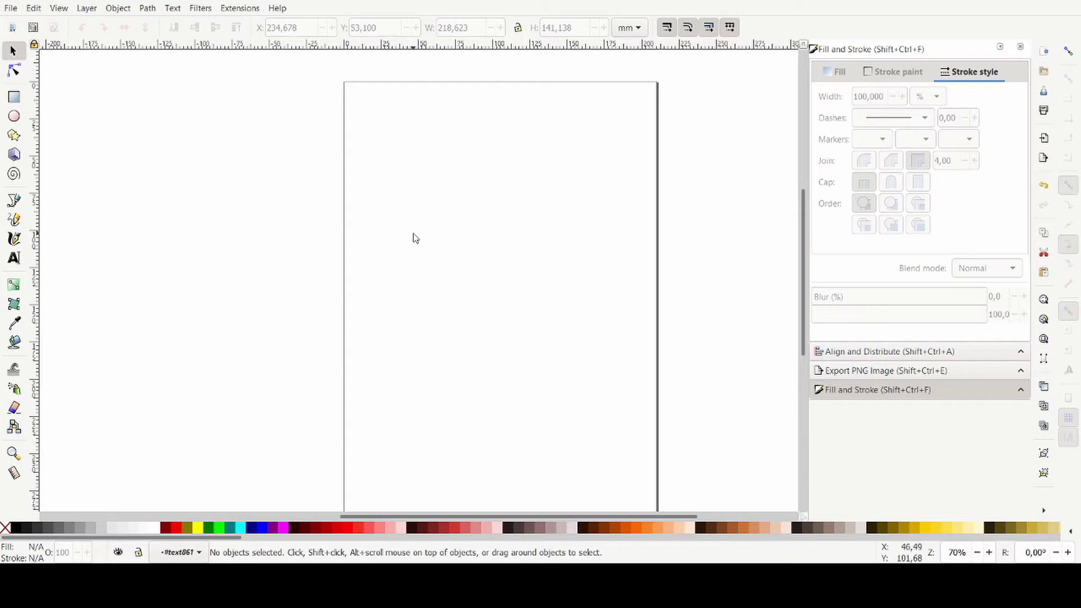
ctrl+scroll(475, 180, down, 2)
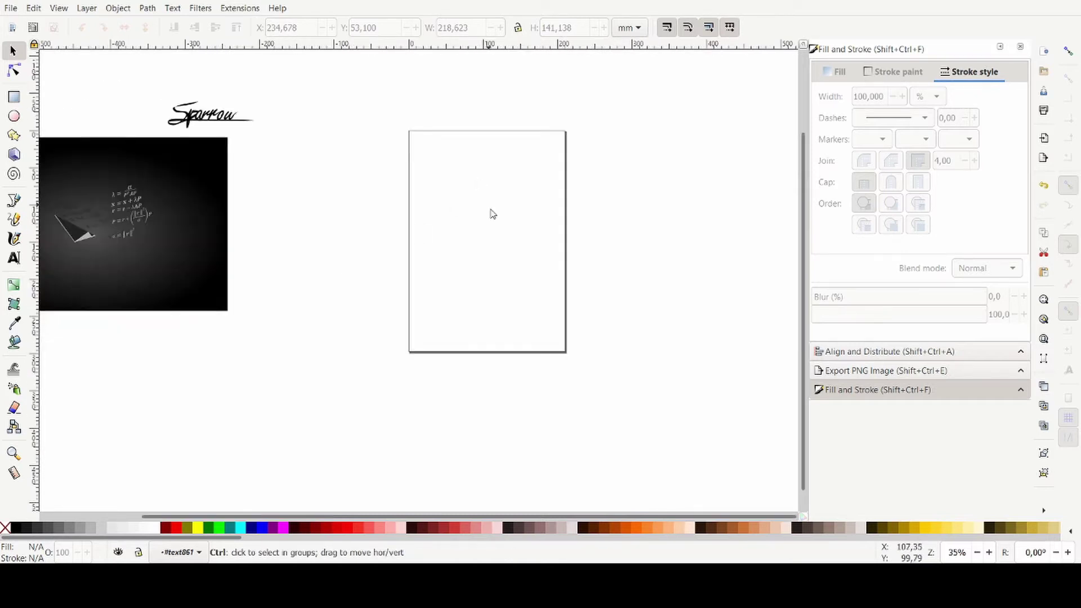
ctrl+scroll(491, 208, up, 2)
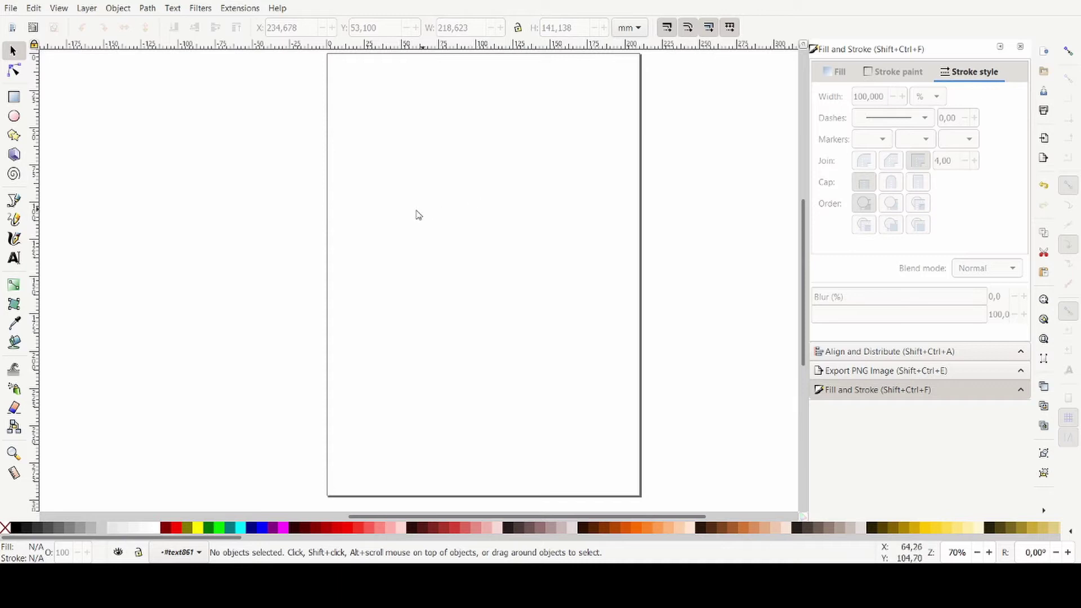
ctrl+scroll(394, 269, down, 2)
ctrl+scroll(441, 248, up, 3)
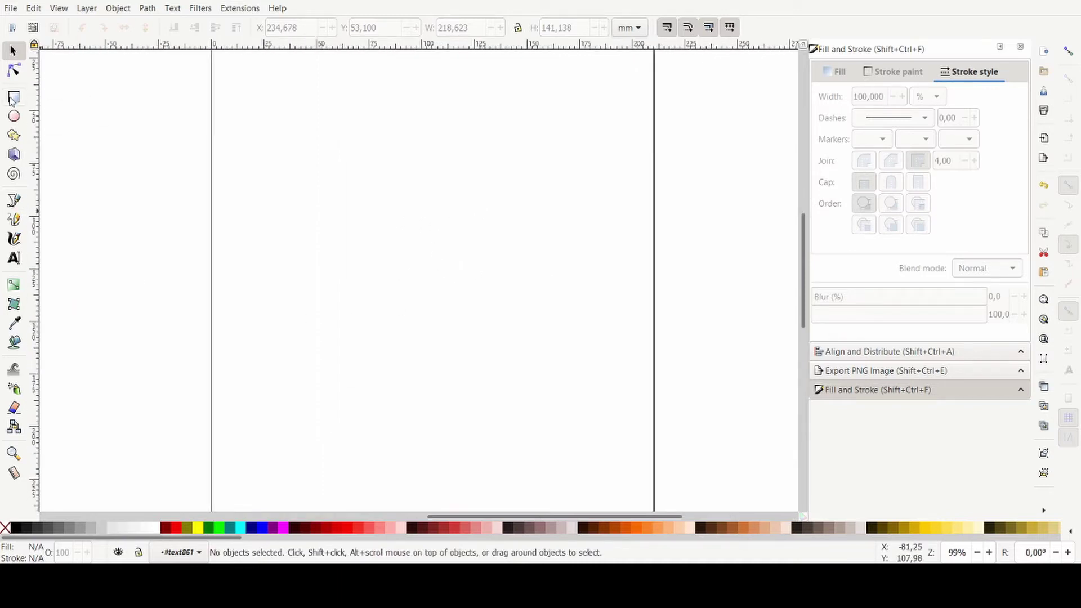
ctrl+scroll(538, 227, down, 1)
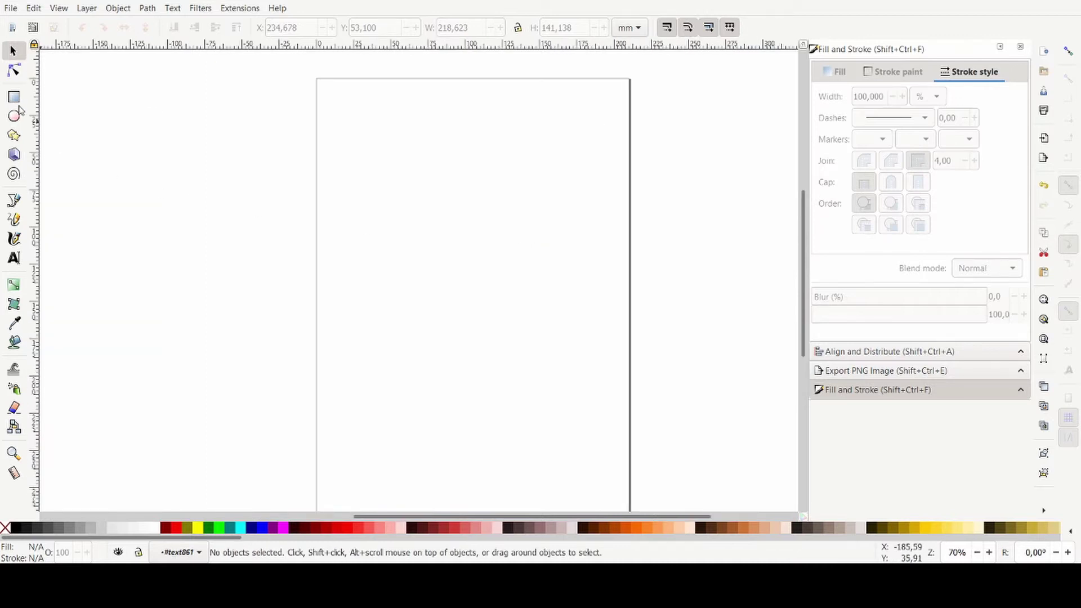
Draw an open Bezier path about 115 mm wide on the page: a steep drop, progressively smaller bounces and a straight rising end.
click(14, 201)
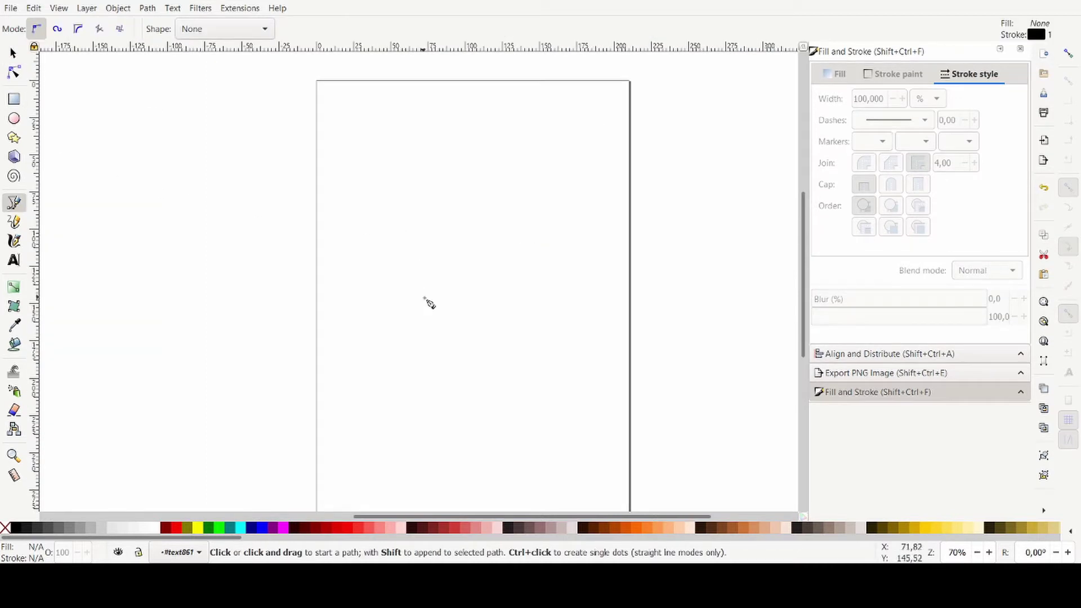
ctrl+scroll(442, 315, up, 1)
drag(391, 219, 407, 220)
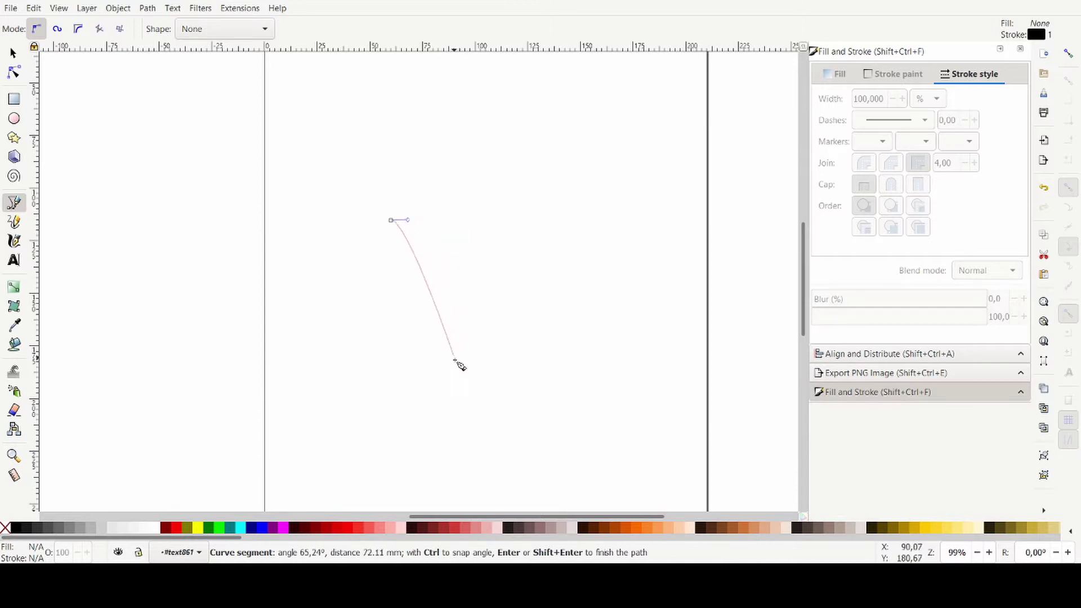
click(454, 366)
drag(483, 296, 670, 327)
ctrl+scroll(506, 342, up, 2)
click(503, 365)
click(567, 353)
click(620, 341)
click(653, 334)
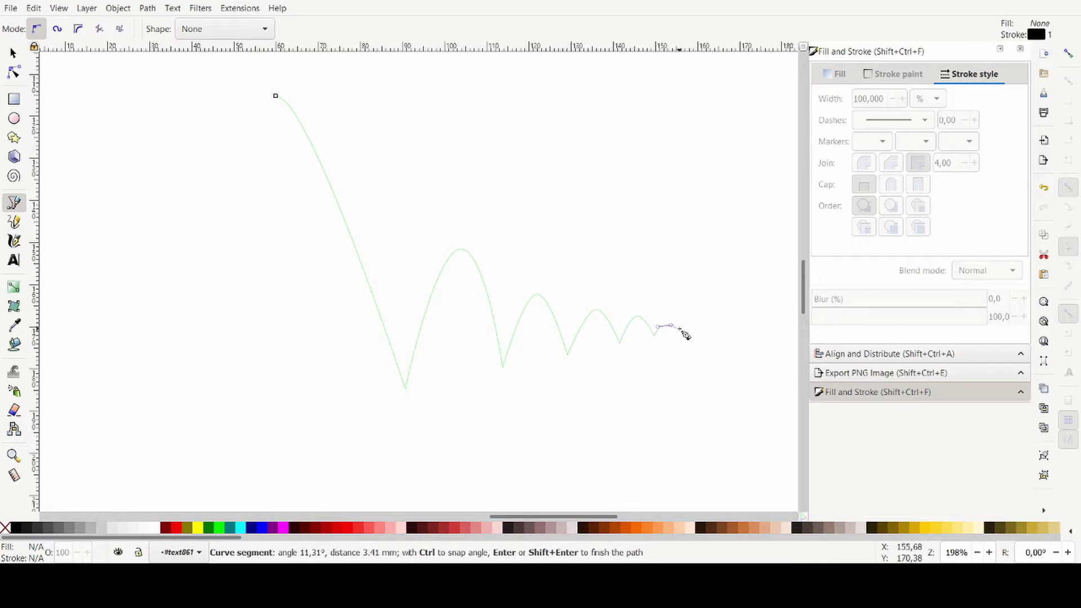
double_click(760, 308)
scroll(321, 247, down, 2)
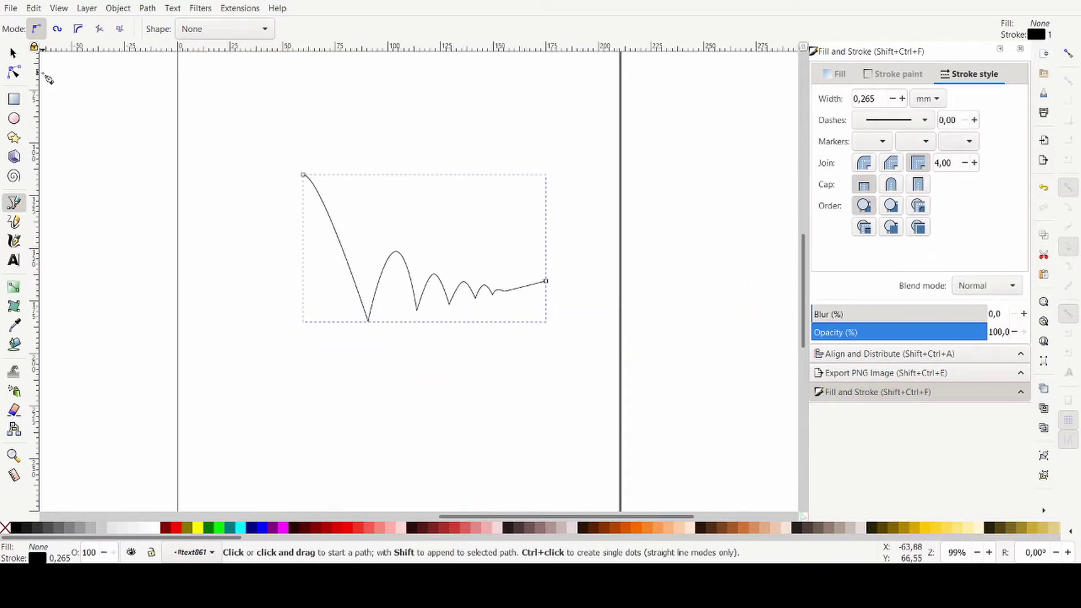
Reshape the initial drop and first bounce, moving the first low node to about X 86.6, Y 185.6 mm and levelling the peak near X 100.9 mm.
scroll(309, 181, up, 2)
click(13, 74)
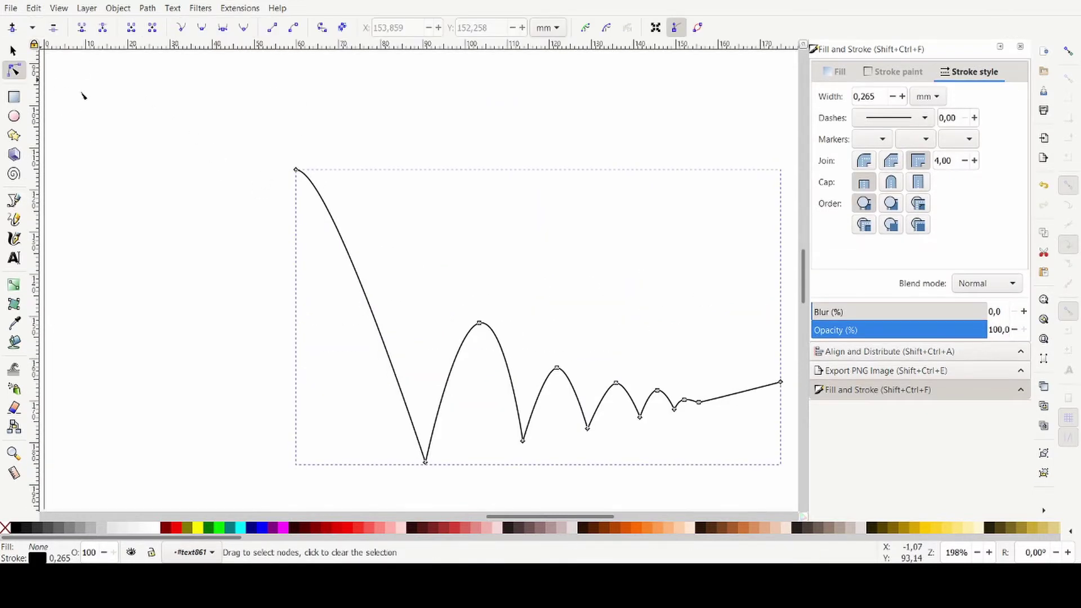
click(296, 169)
mouse_move(332, 169)
mouse_down()
mouse_move(350, 172)
mouse_move(352, 162)
mouse_up()
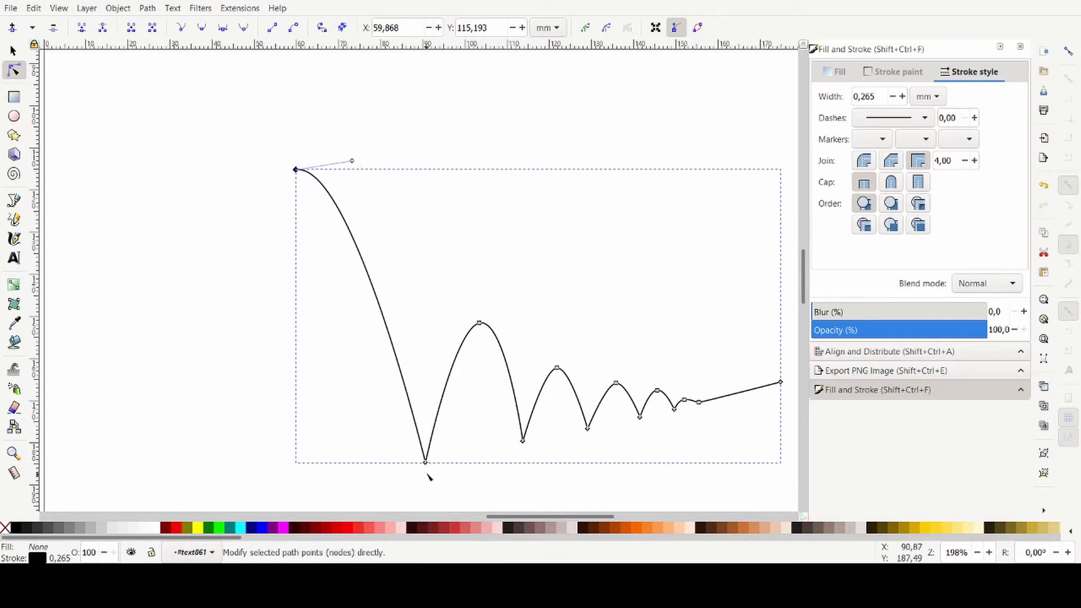
drag(425, 462, 408, 466)
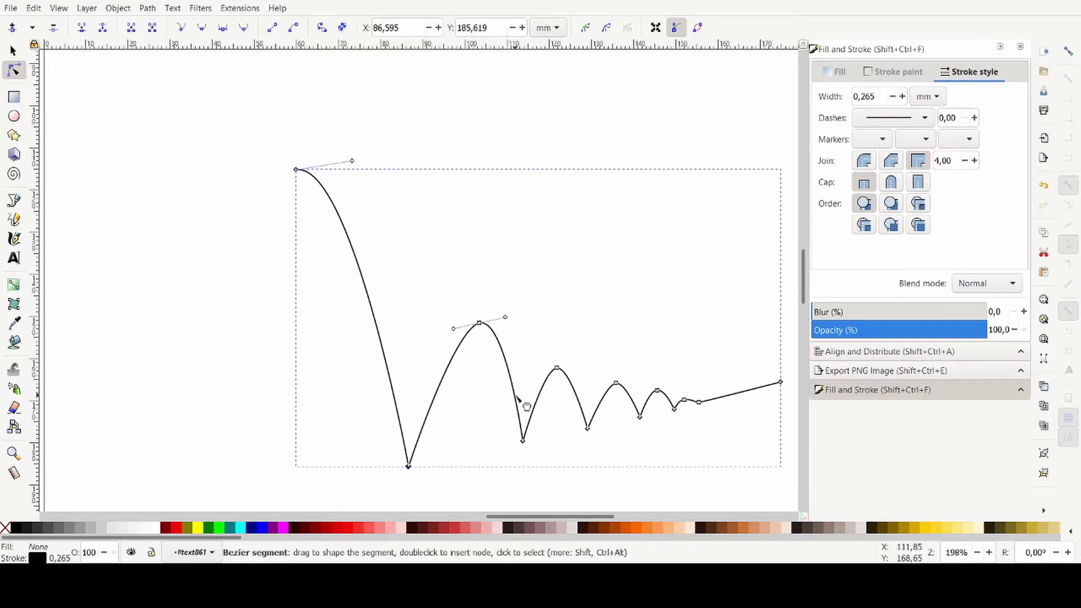
scroll(517, 396, up, 1)
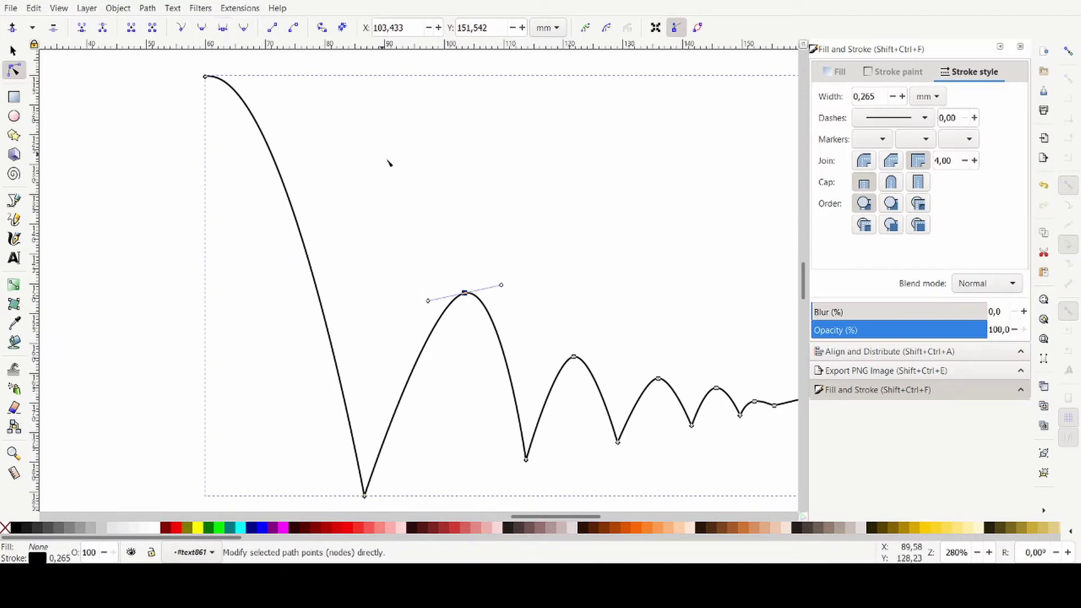
drag(501, 285, 449, 299)
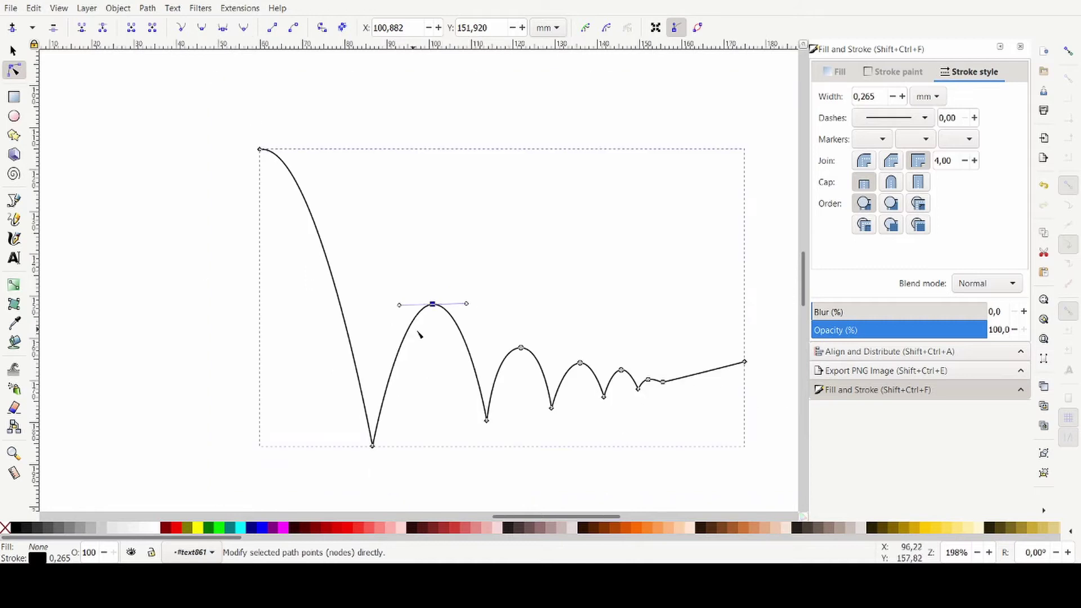
Smooth the last small bump, placing its peak node near X 152.3, Y 169.5 mm and its end node near X 155.3, Y 170.5 mm.
scroll(644, 383, up, 2)
scroll(758, 401, down, 2)
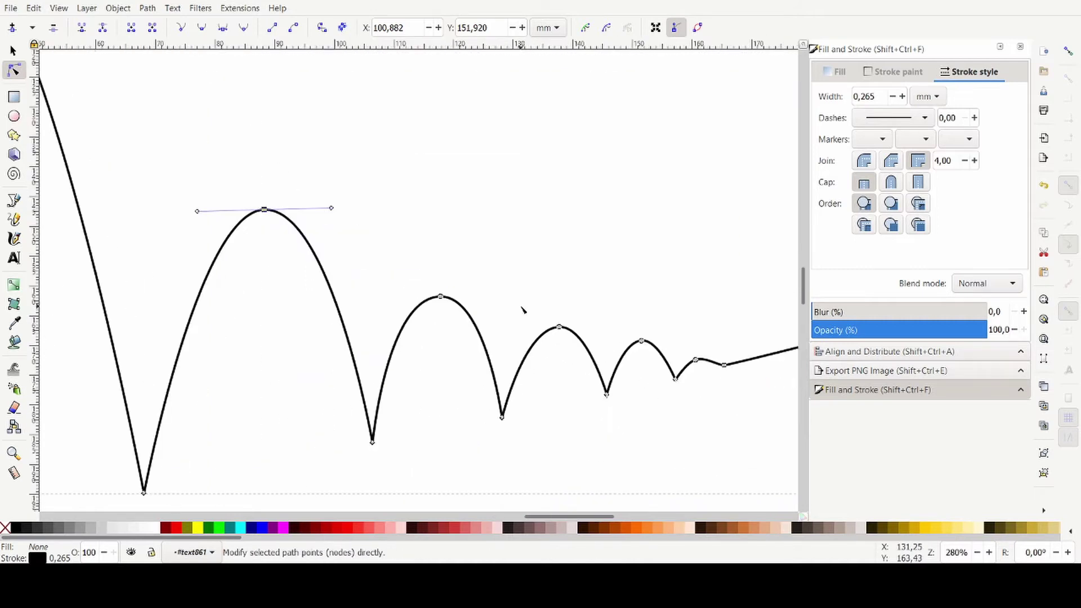
scroll(624, 309, up, 1)
scroll(661, 354, up, 3)
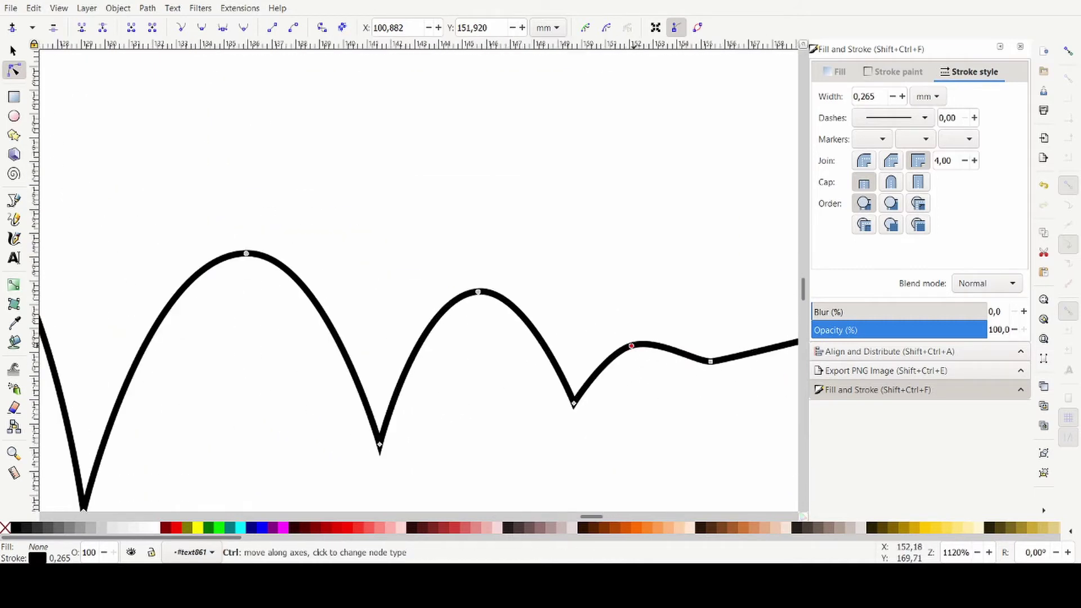
click(648, 344)
drag(657, 339, 638, 343)
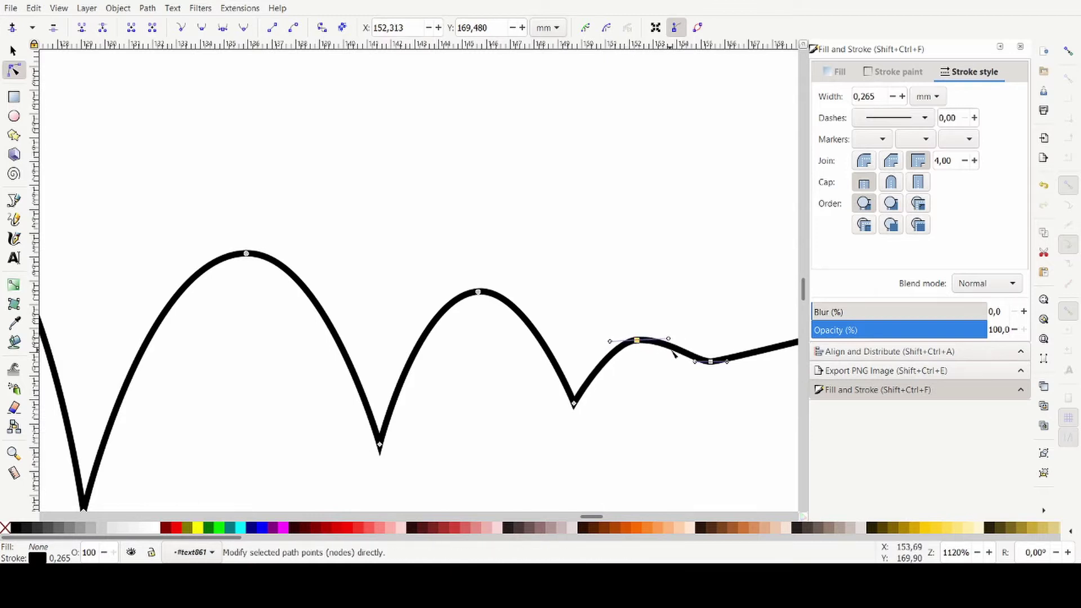
drag(714, 363, 711, 366)
scroll(623, 270, down, 3)
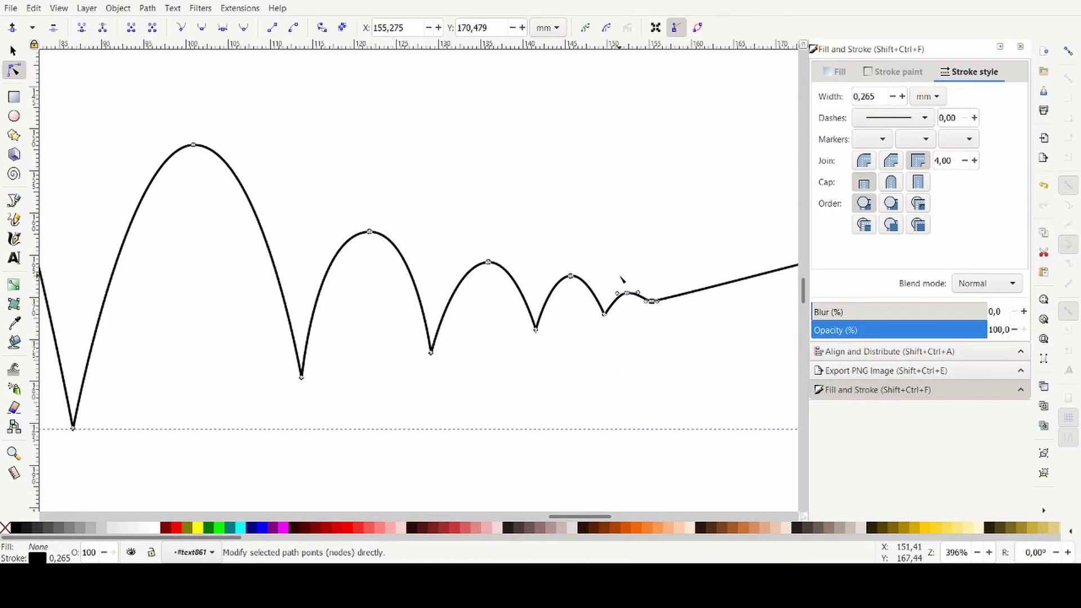
scroll(621, 279, down, 2)
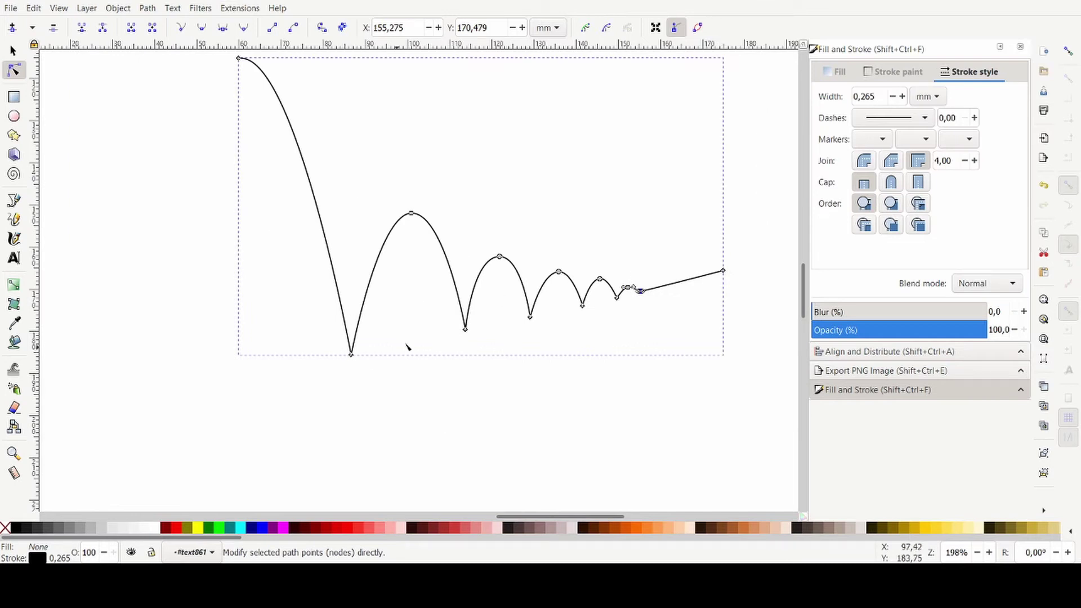
Draw a straight line about 92 mm long from the first low point along the bounce bottoms to the curve's end.
click(14, 201)
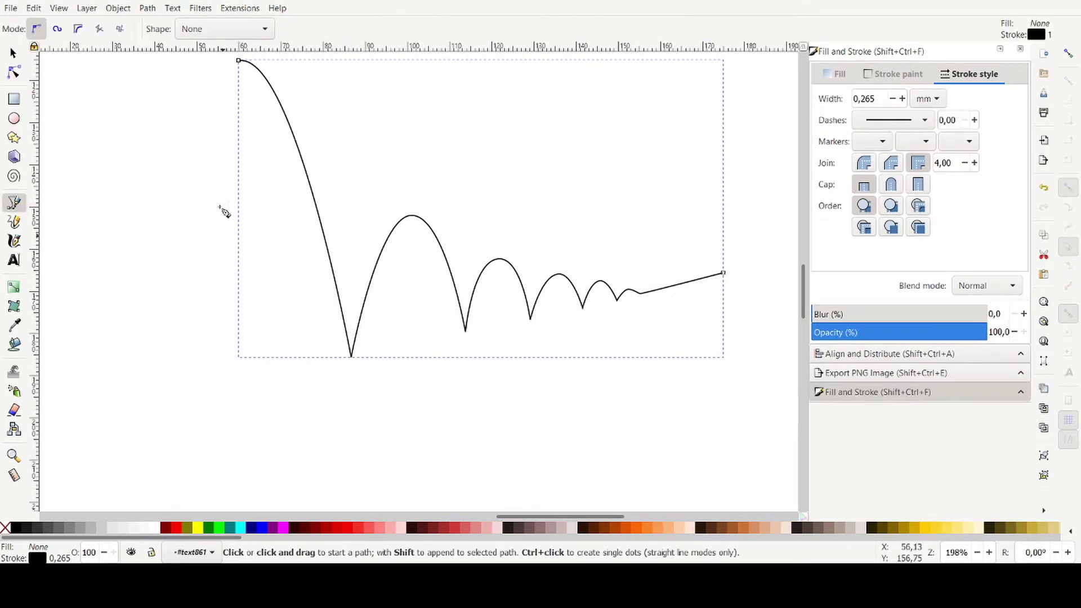
click(348, 358)
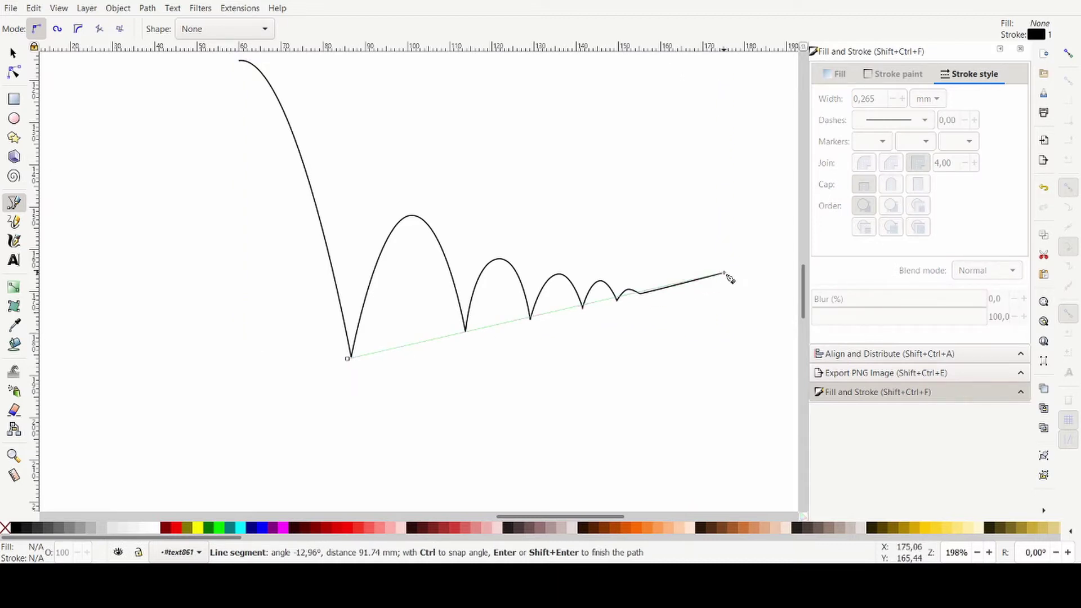
double_click(726, 274)
Move the low node after the second bounce up onto the straight line, to about X 129.2, Y 176.0 mm.
click(14, 72)
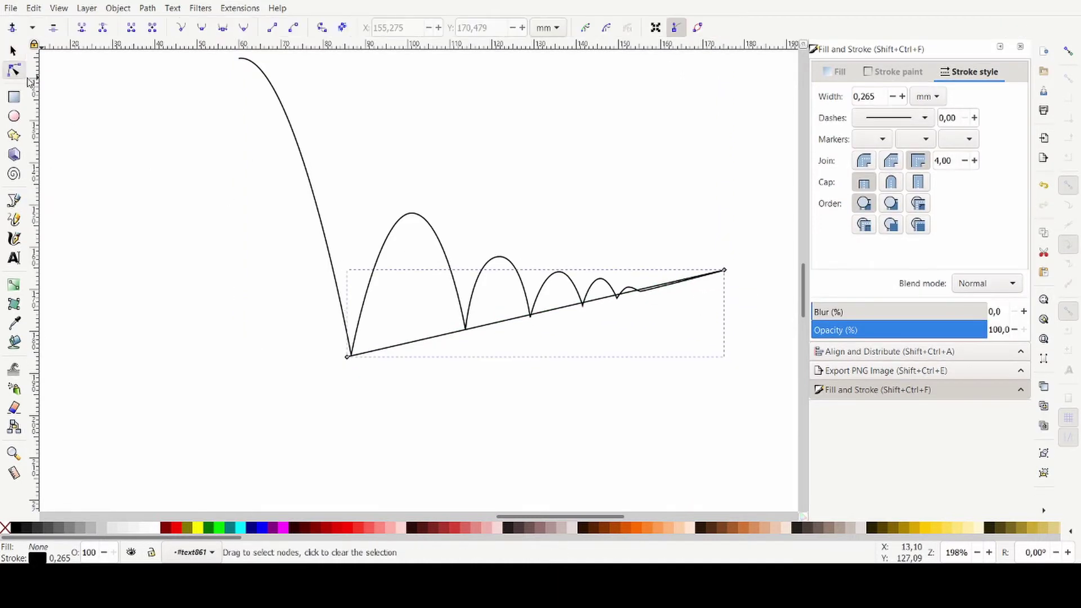
scroll(428, 272, up, 3)
scroll(483, 373, down, 2)
scroll(608, 383, up, 5)
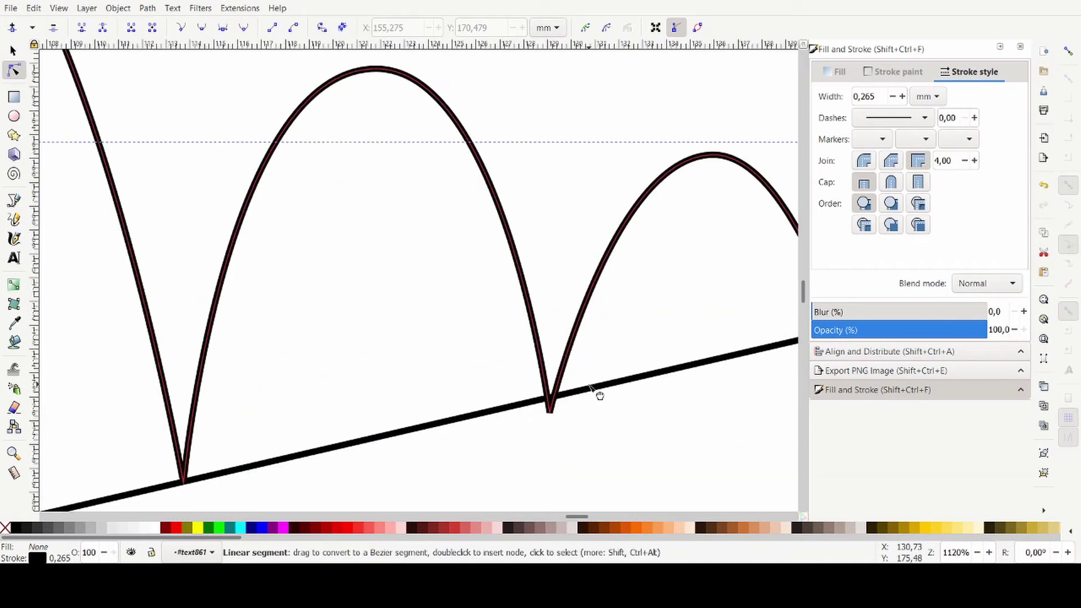
click(554, 402)
drag(546, 421, 551, 401)
Raise the low node after the third bounce to about X 141.6, Y 173.1 mm and the one before the last small bump onto the line.
scroll(551, 400, down, 4)
scroll(597, 345, up, 3)
scroll(485, 400, up, 1)
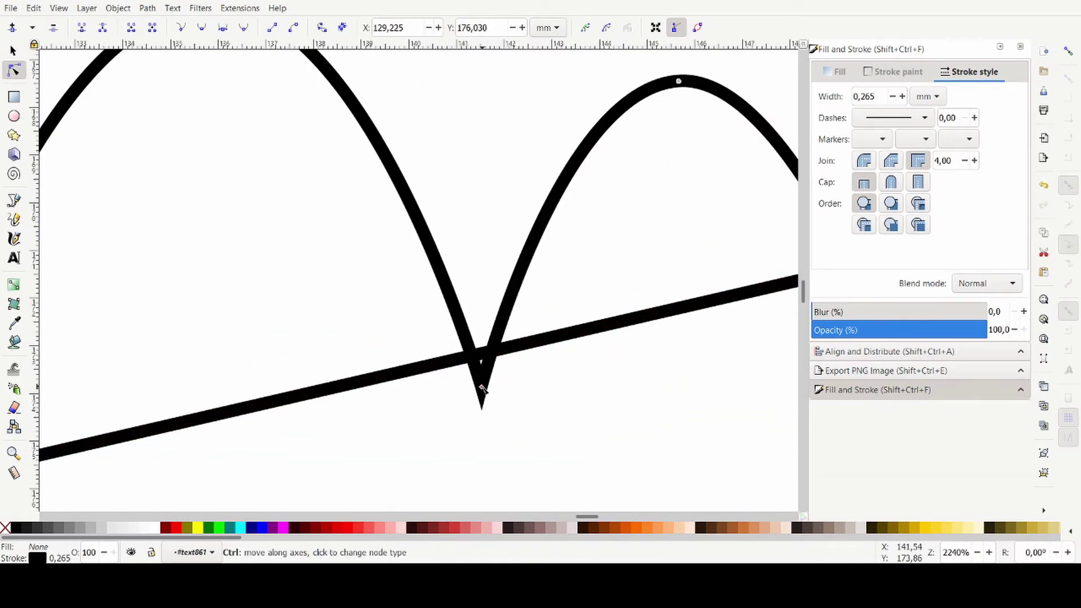
drag(484, 395, 484, 370)
scroll(582, 344, down, 2)
scroll(582, 345, up, 3)
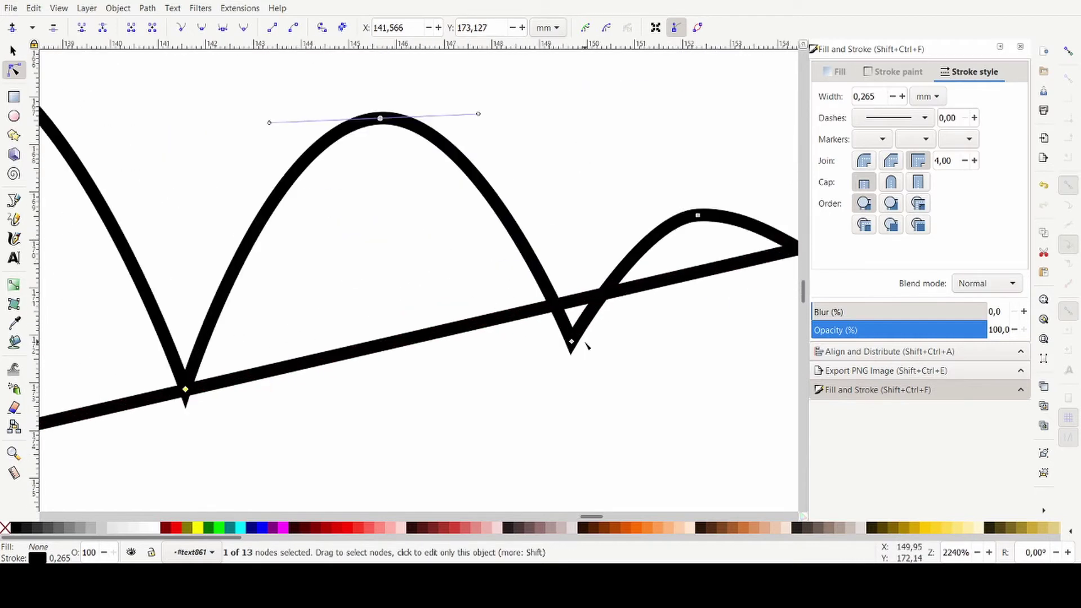
drag(580, 343, 580, 280)
Place the last bump's end node near X 155.2, Y 170.0 mm and the curve's far end node near X 174.7, Y 165.5 mm.
scroll(569, 305, down, 3)
scroll(595, 312, up, 3)
scroll(556, 305, down, 2)
scroll(556, 305, down, 4)
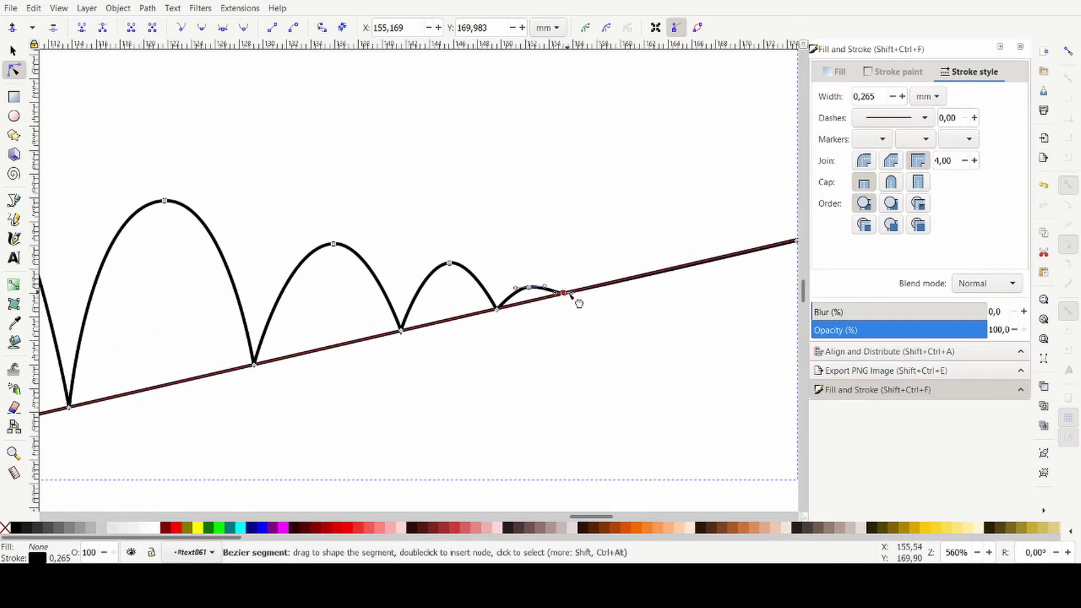
scroll(668, 273, up, 6)
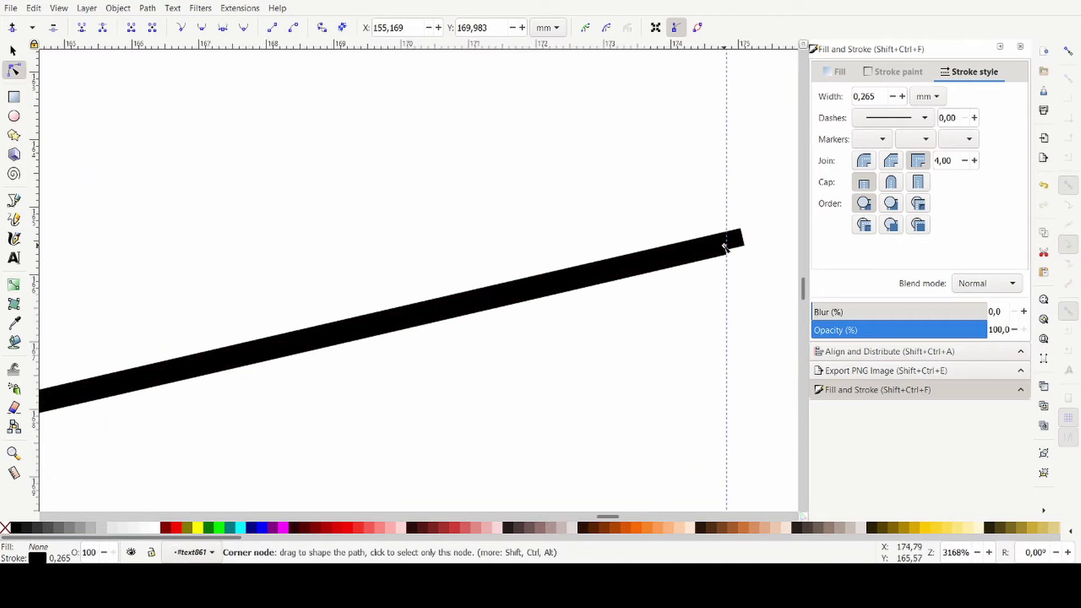
drag(723, 247, 718, 244)
scroll(718, 243, up, 1)
scroll(718, 244, down, 7)
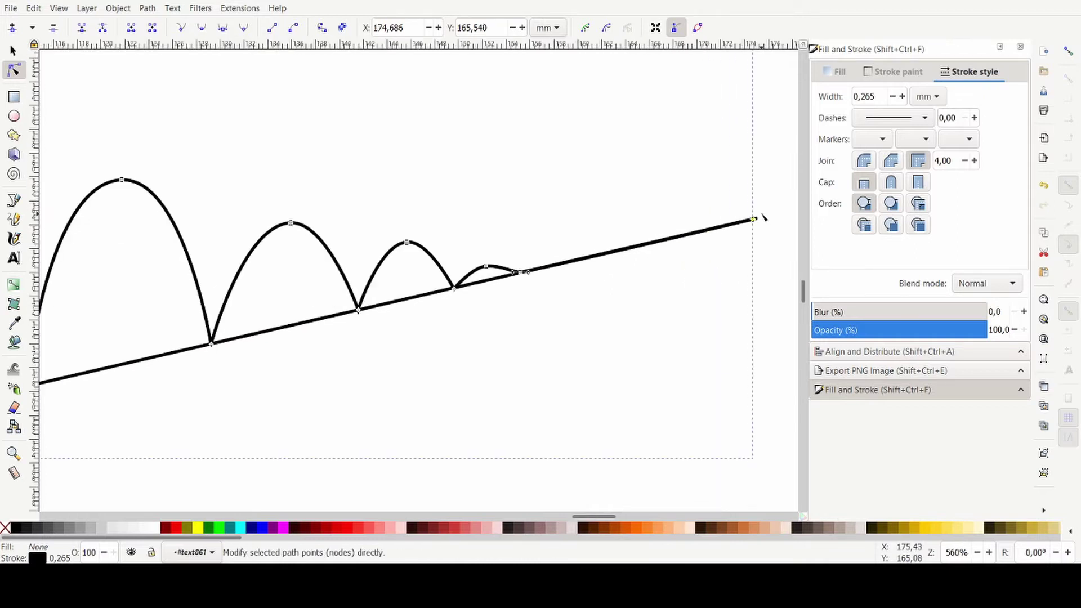
Shift the third bounce's peak node to about X 134.9, Y 165.9 mm and adjust its smoothing handle.
scroll(354, 253, up, 4)
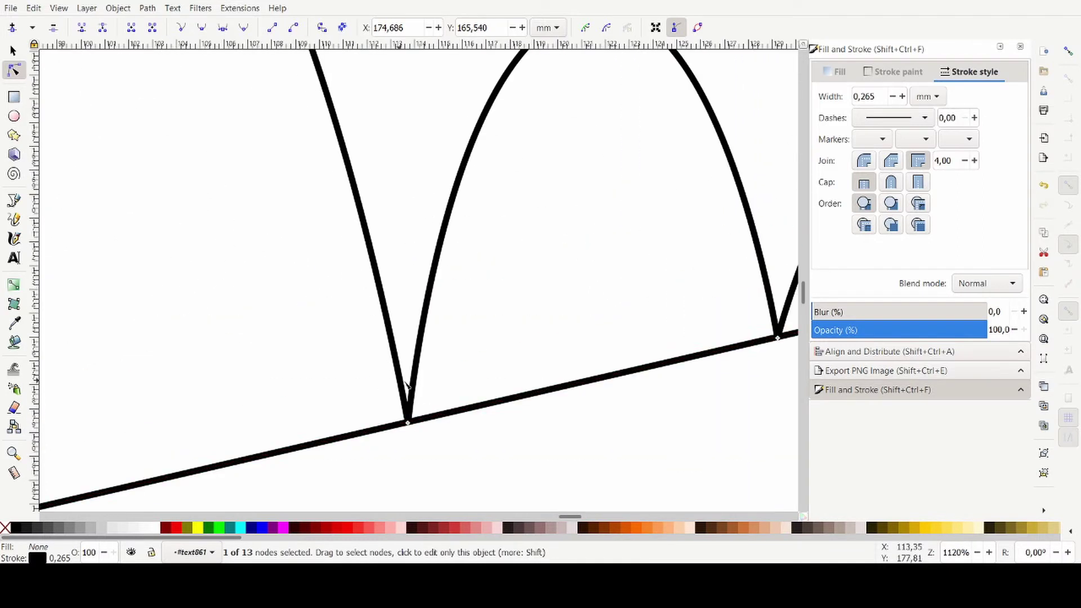
scroll(507, 361, down, 4)
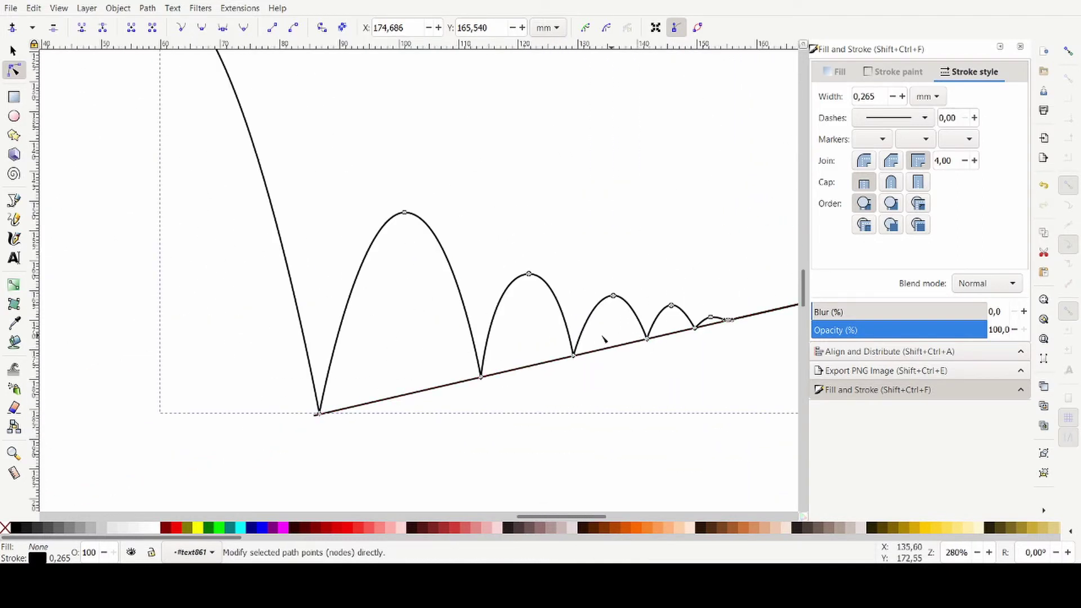
scroll(398, 369, down, 2)
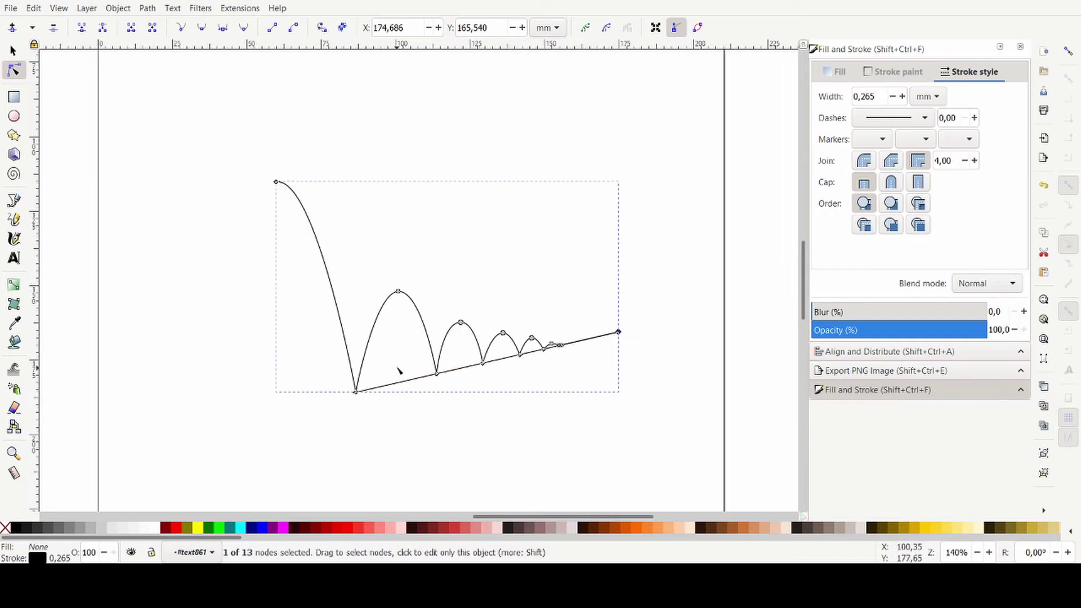
scroll(485, 370, up, 6)
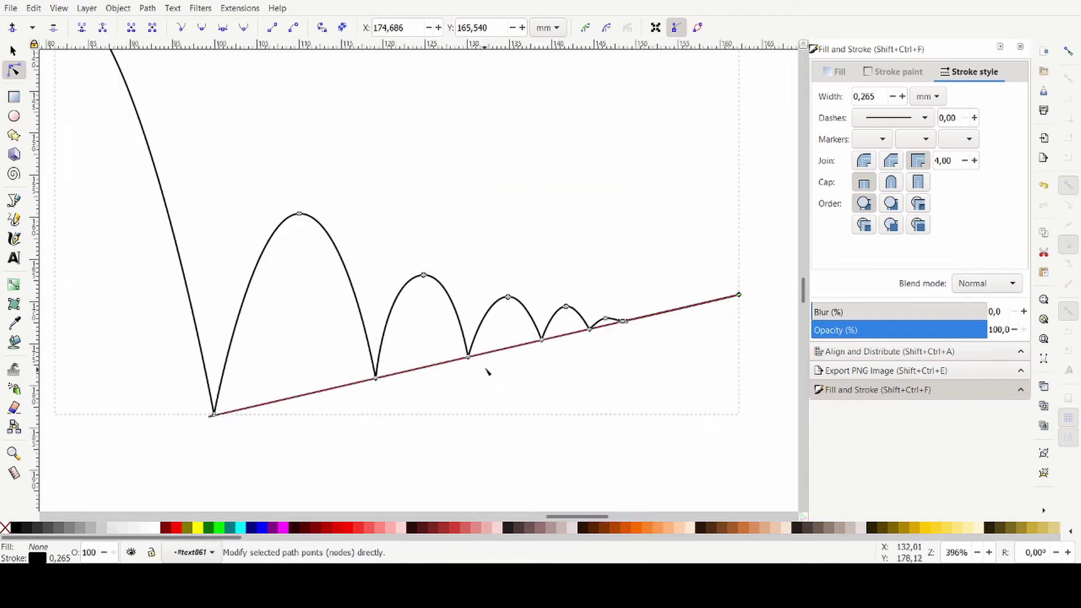
drag(552, 184, 531, 185)
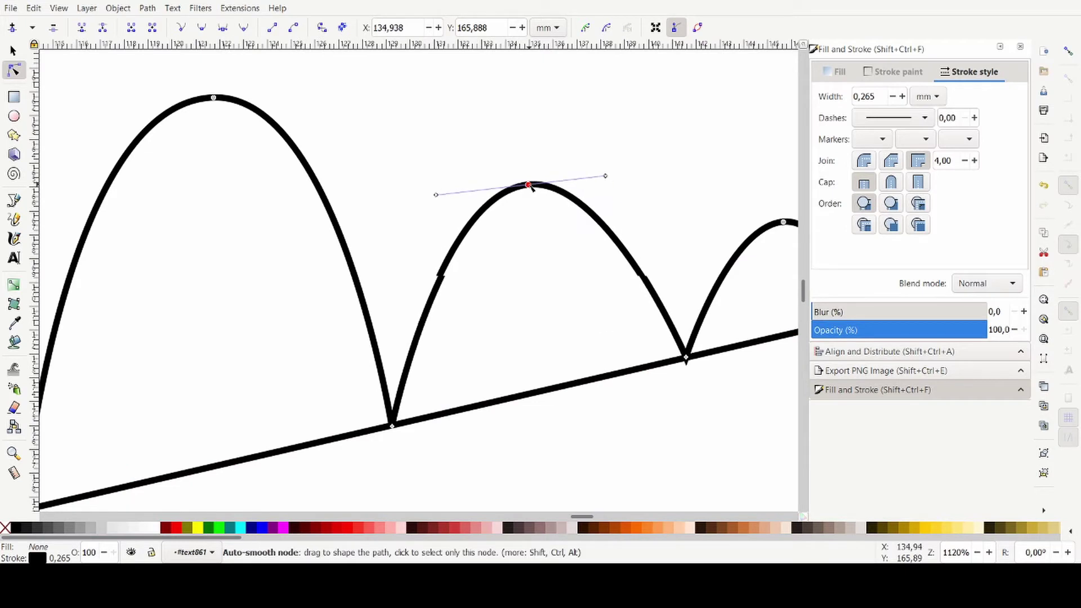
drag(607, 178, 600, 179)
scroll(625, 237, down, 4)
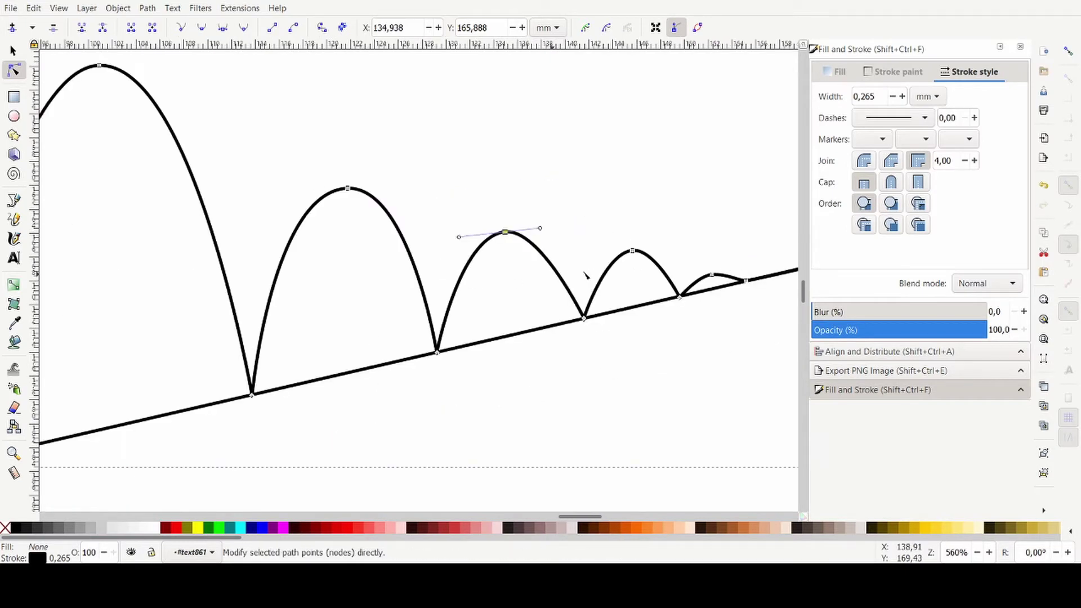
Move the fourth bounce's peak to about X 144.6, Y 167.4 mm and the low node after it to about X 147.9, Y 171.6 mm.
scroll(631, 240, up, 4)
drag(629, 234, 653, 223)
drag(727, 332, 682, 342)
scroll(485, 356, down, 3)
scroll(621, 331, up, 3)
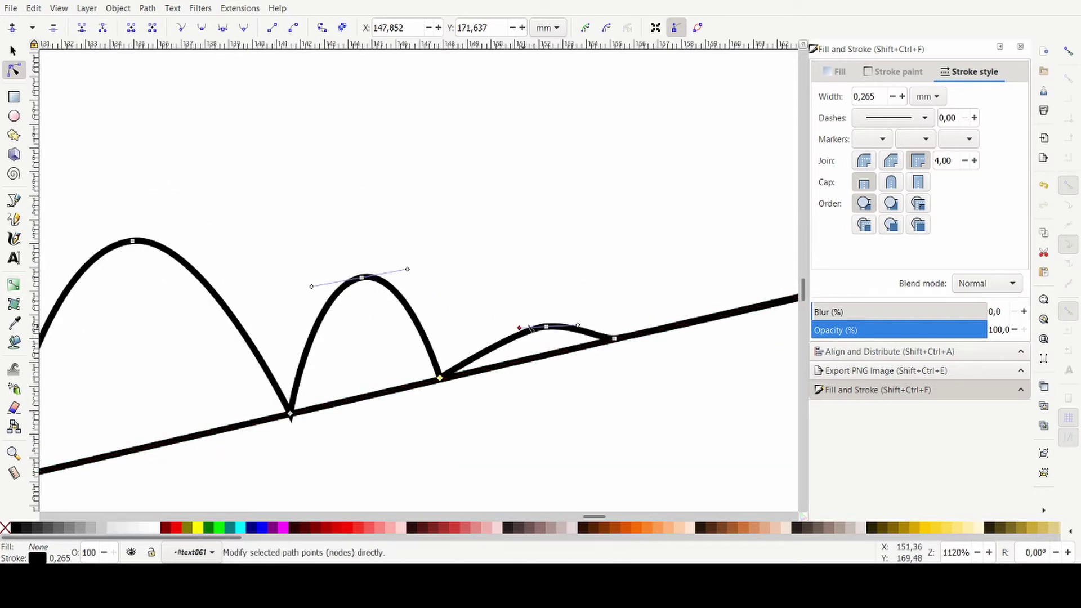
Narrow the last small bump, placing its peak near X 149.9, Y 169.5 mm and its end node near X 152.2, Y 170.6 mm.
drag(550, 327, 466, 329)
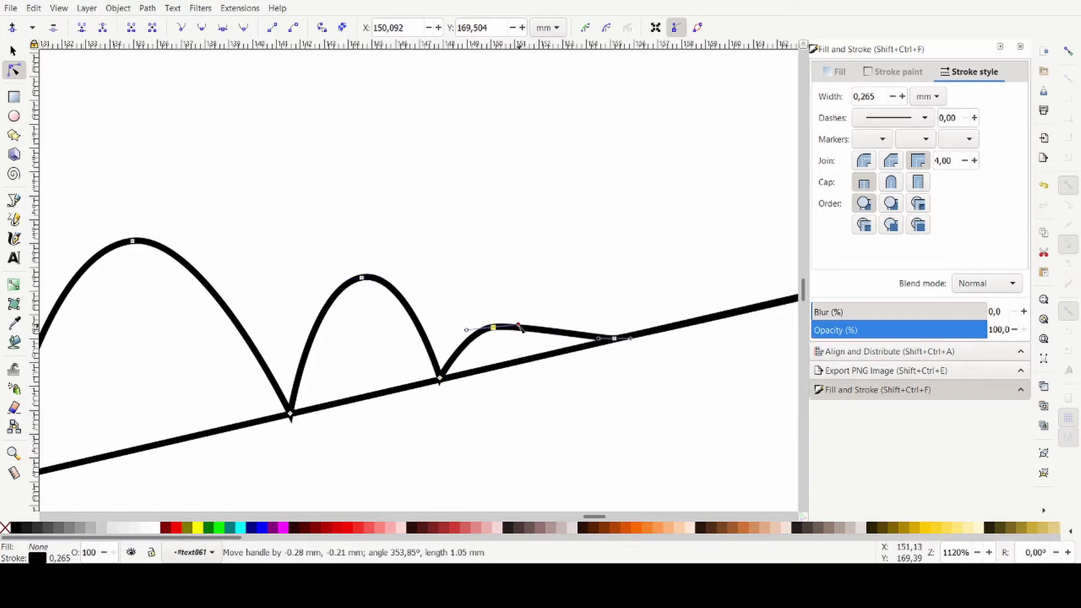
drag(616, 339, 546, 354)
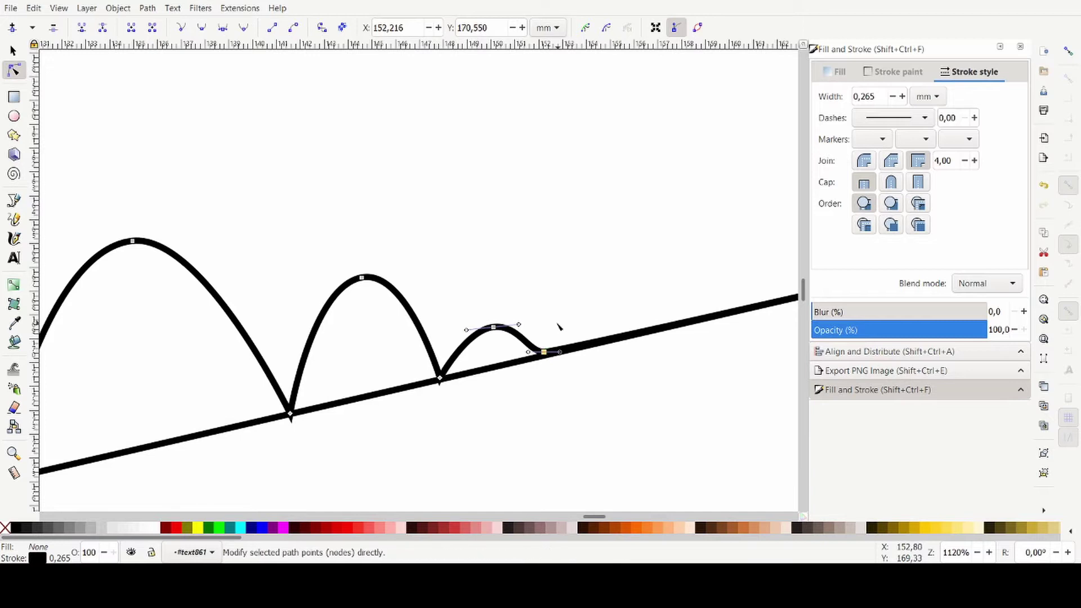
drag(494, 328, 483, 329)
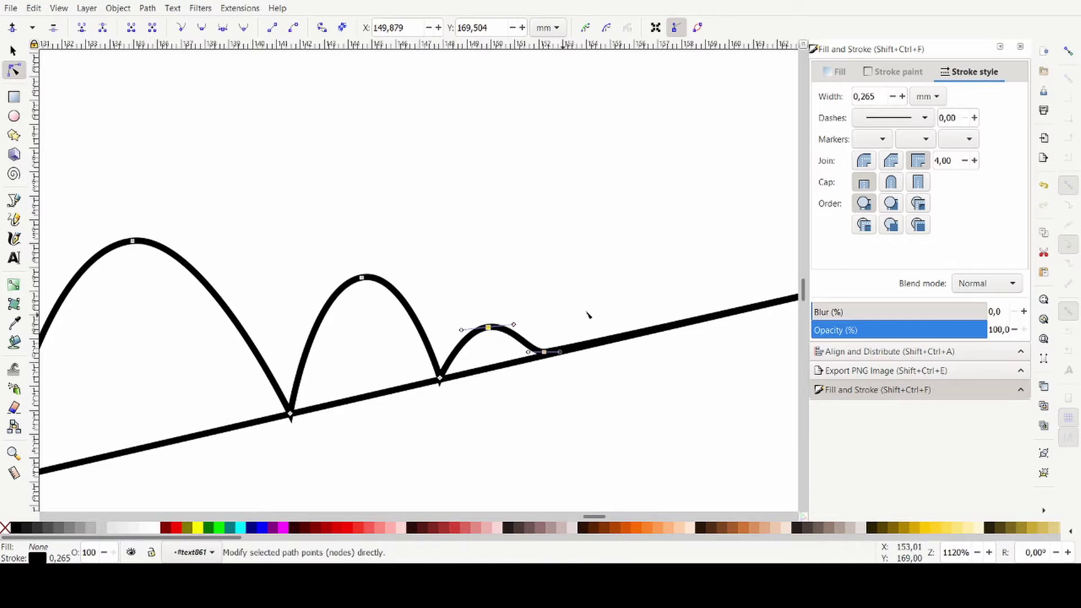
Move the first bounce's peak to about X 99.6, Y 152.1 mm and reshape the second bounce with its peak near X 121.2, Y 162.4 mm.
scroll(620, 304, down, 5)
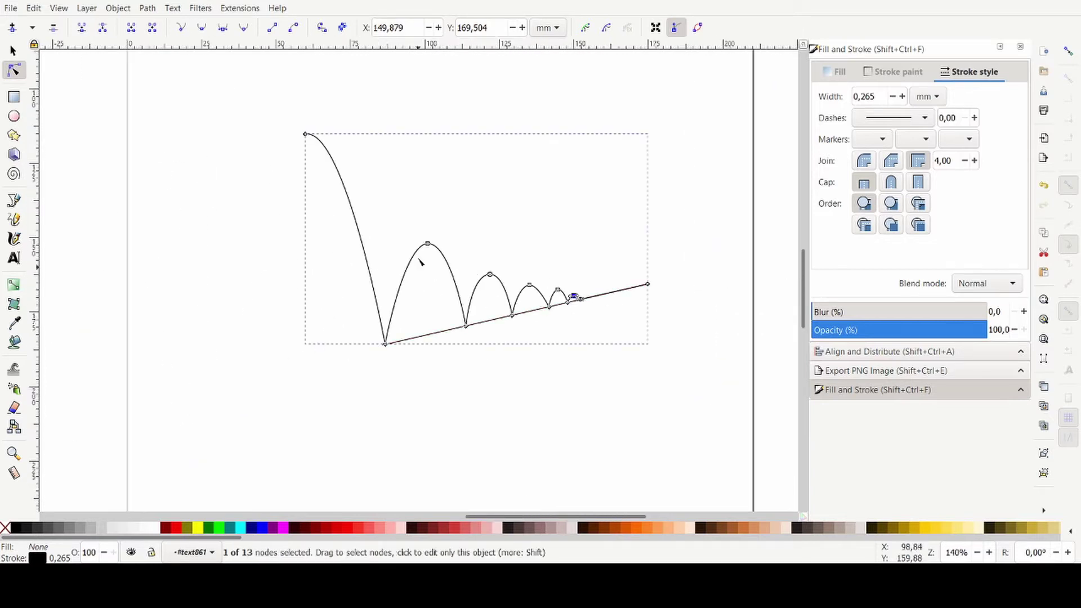
scroll(422, 261, up, 2)
drag(456, 246, 446, 247)
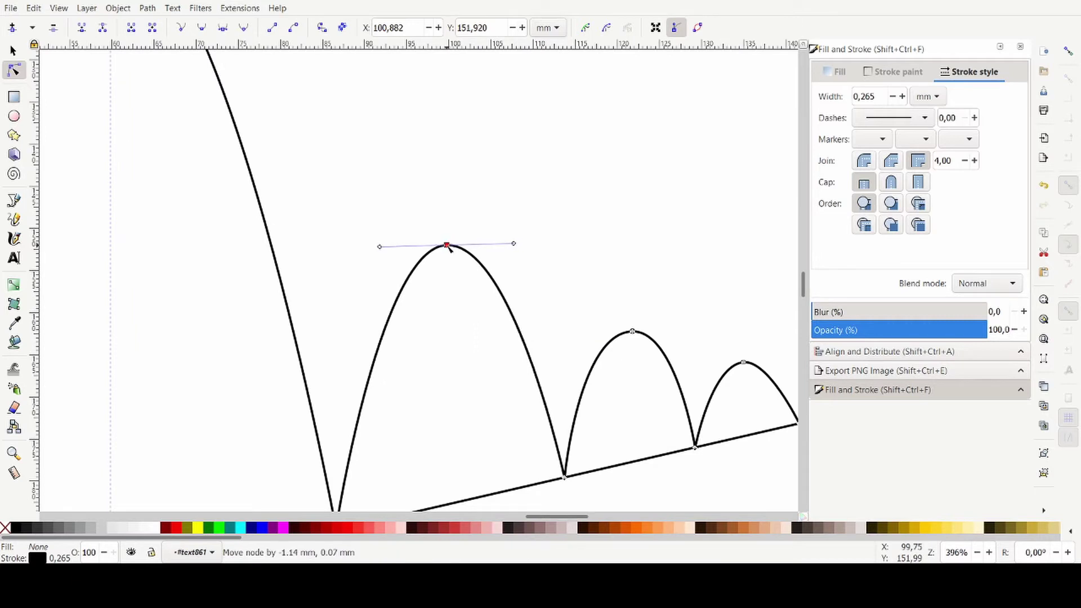
scroll(511, 322, up, 2)
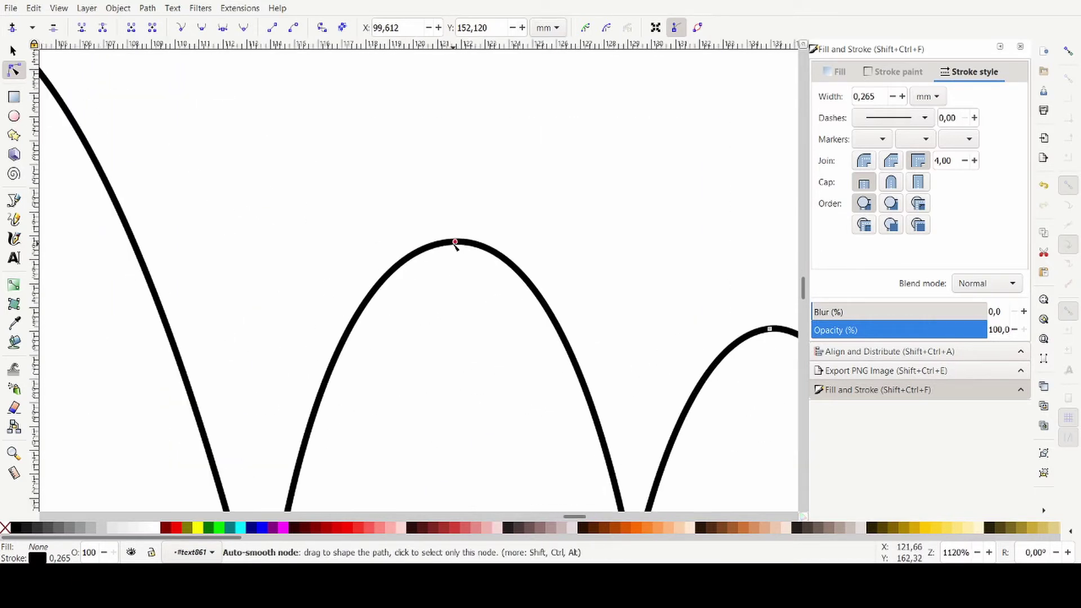
drag(456, 249, 442, 245)
drag(566, 239, 550, 239)
scroll(503, 274, down, 3)
Nudge the third bounce's peak to about X 135.4, Y 165.9 mm and flatten its handles for a more symmetric arc.
scroll(596, 297, up, 4)
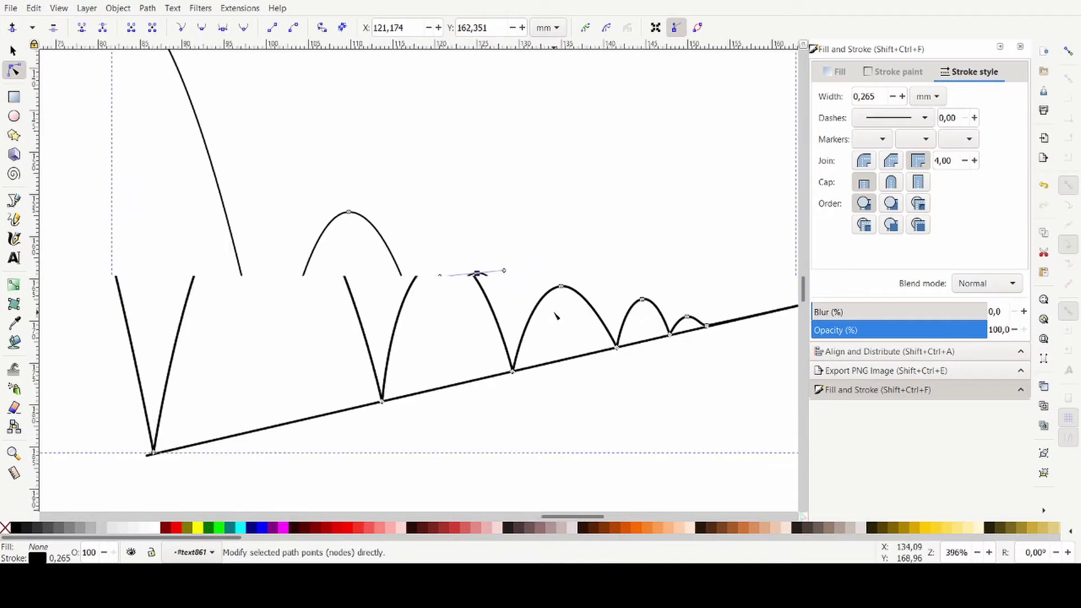
drag(595, 295, 598, 295)
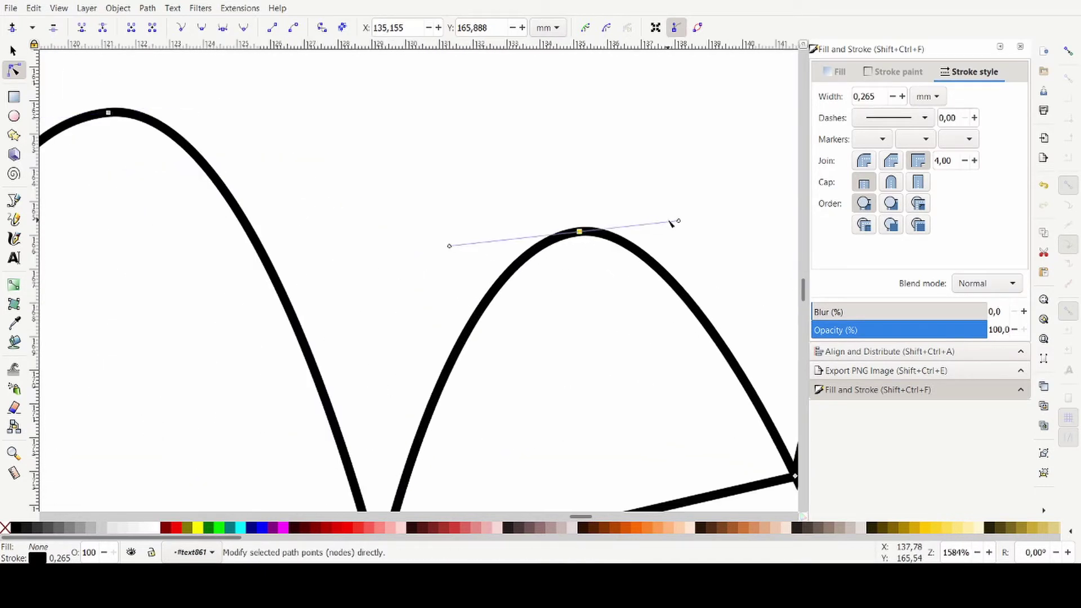
drag(678, 221, 673, 227)
scroll(540, 231, down, 4)
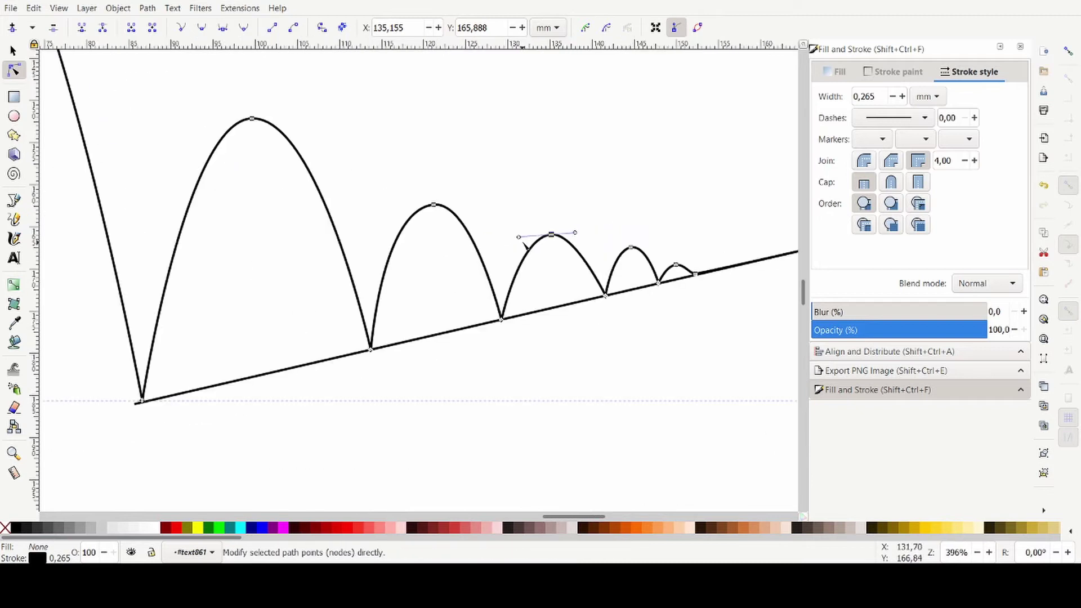
scroll(495, 271, up, 2)
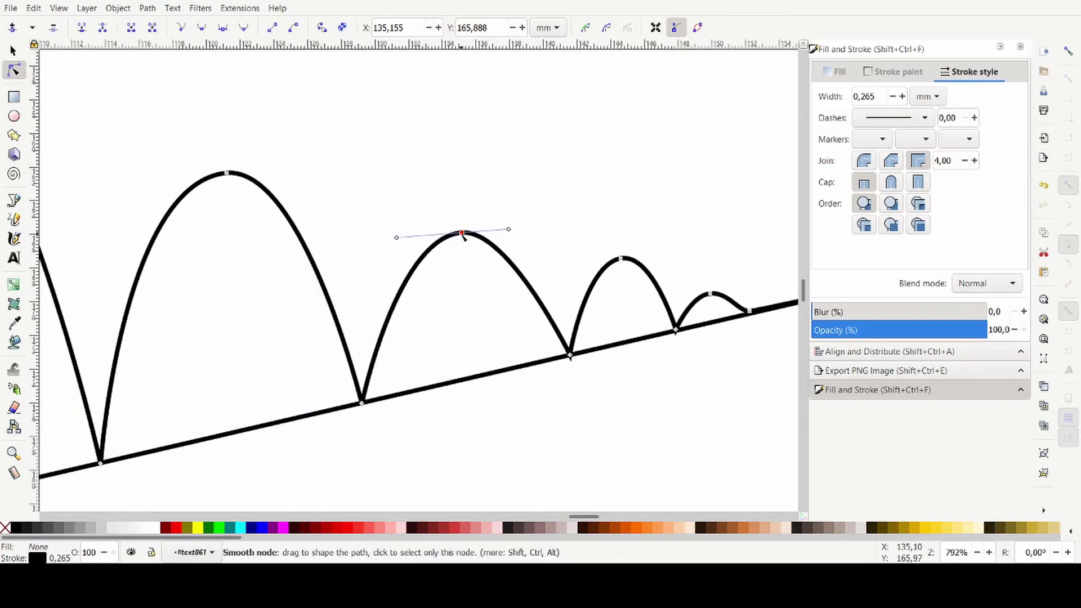
drag(469, 239, 473, 239)
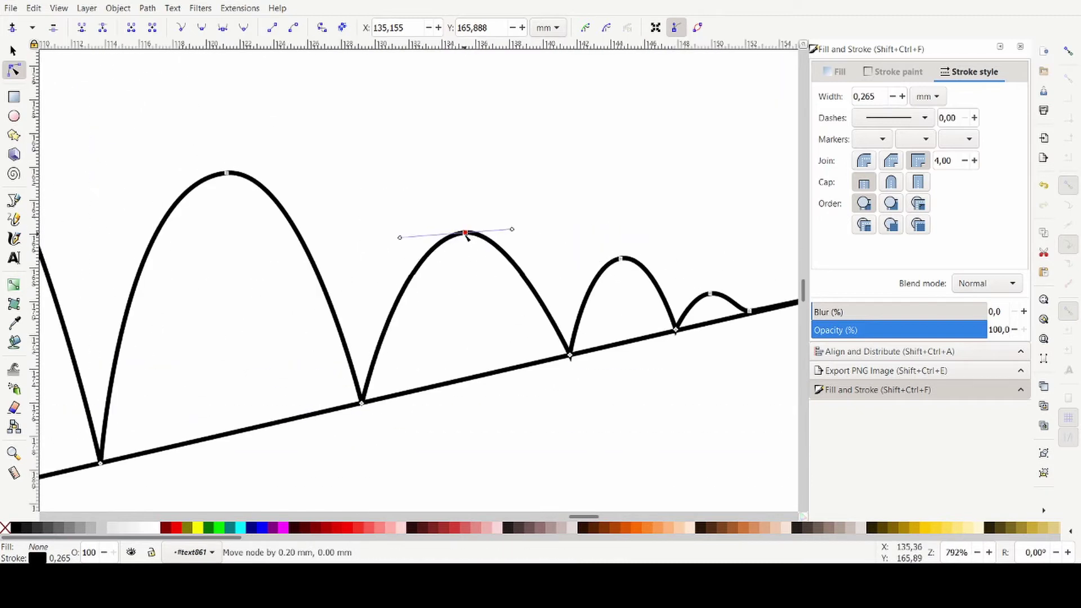
click(623, 261)
scroll(571, 267, down, 5)
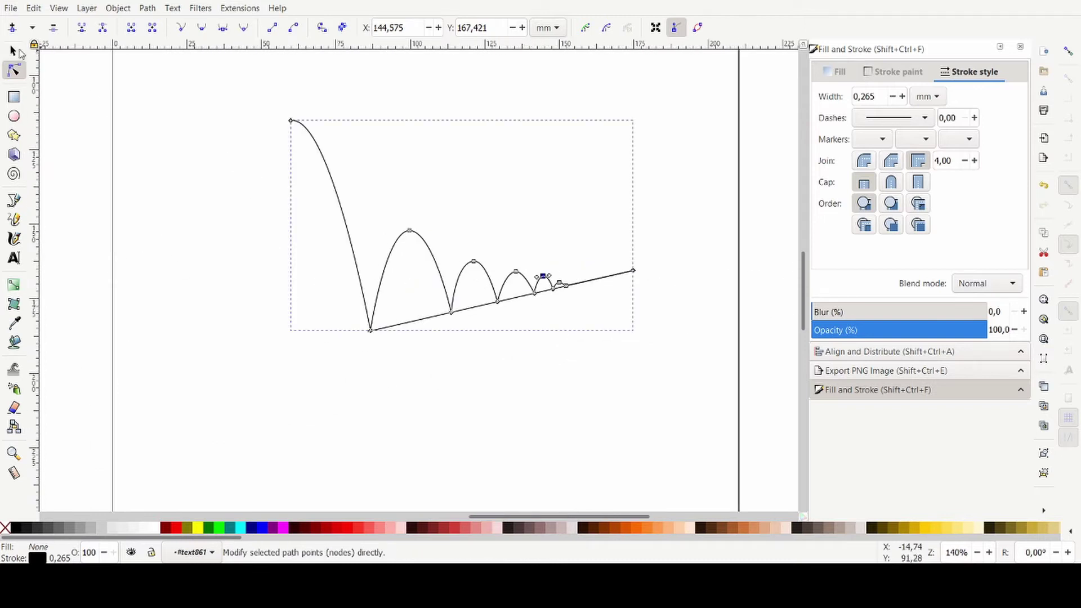
Delete the straight guide line running beneath the bounces.
click(14, 51)
click(623, 260)
click(455, 316)
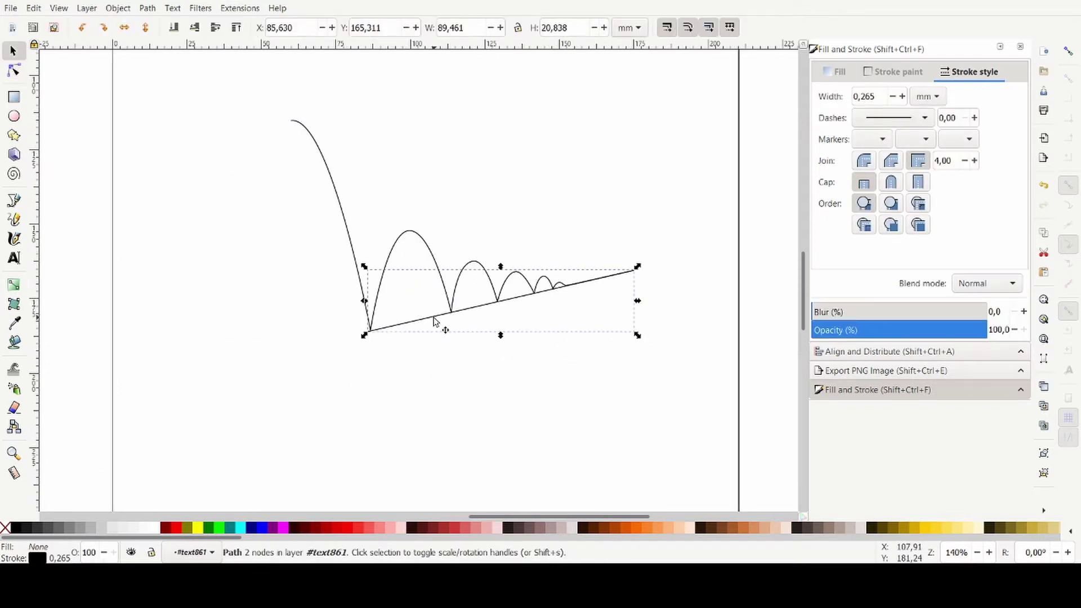
key(Delete)
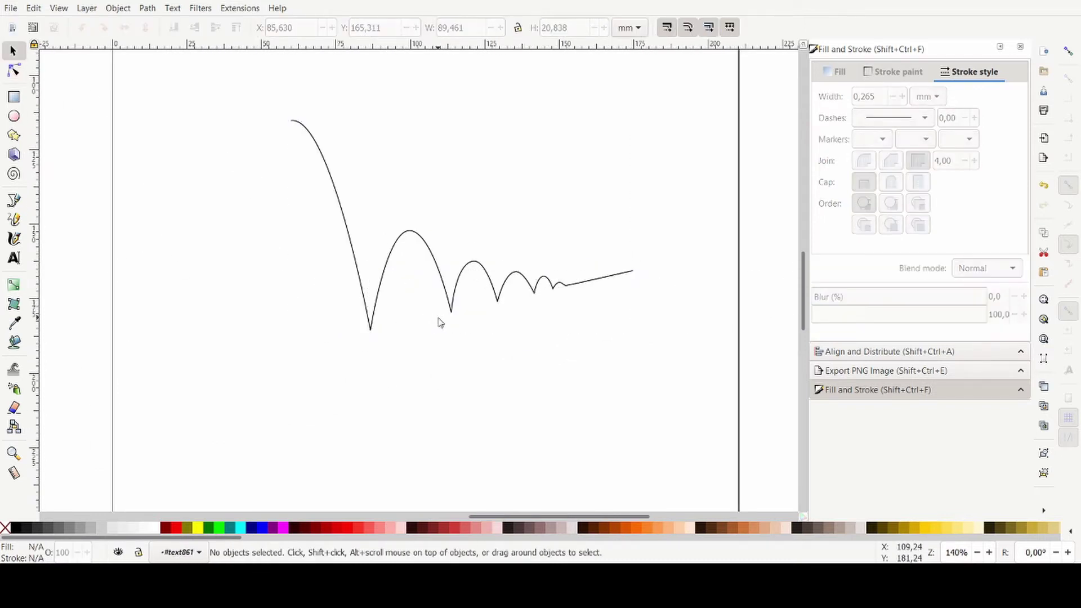
Draw a circle about 2.4 mm in diameter at the curve's far end, positioned near X 173.2, Y 163.4 mm.
click(14, 116)
scroll(615, 260, up, 4)
drag(614, 266, 643, 291)
click(13, 52)
scroll(582, 279, up, 1)
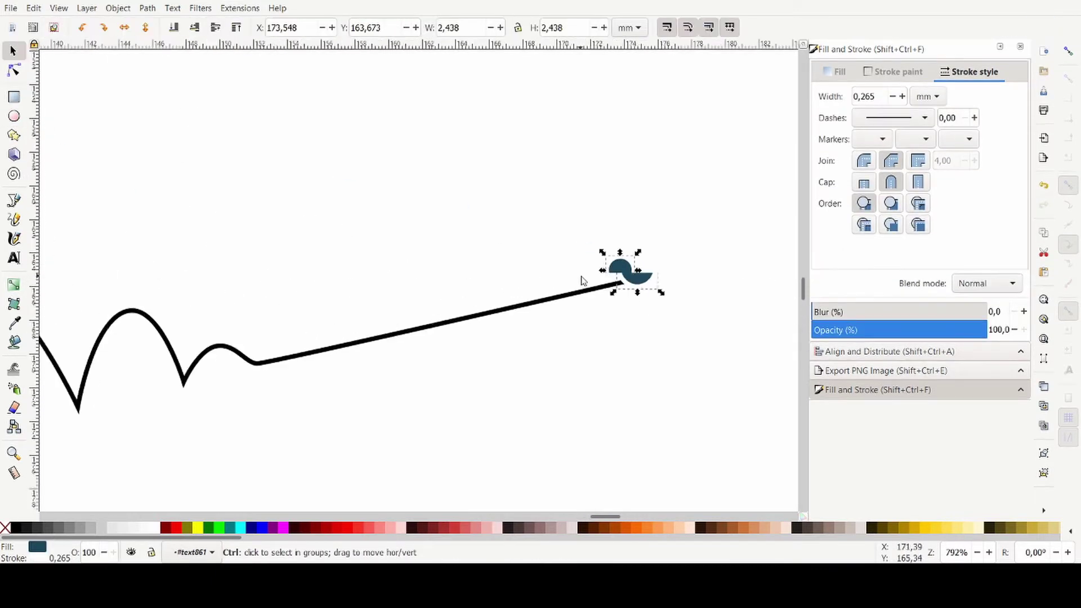
scroll(582, 280, up, 1)
Remove the circle's stroke and set its flat fill to bright blue, HSL 198, 100, 57.
click(893, 74)
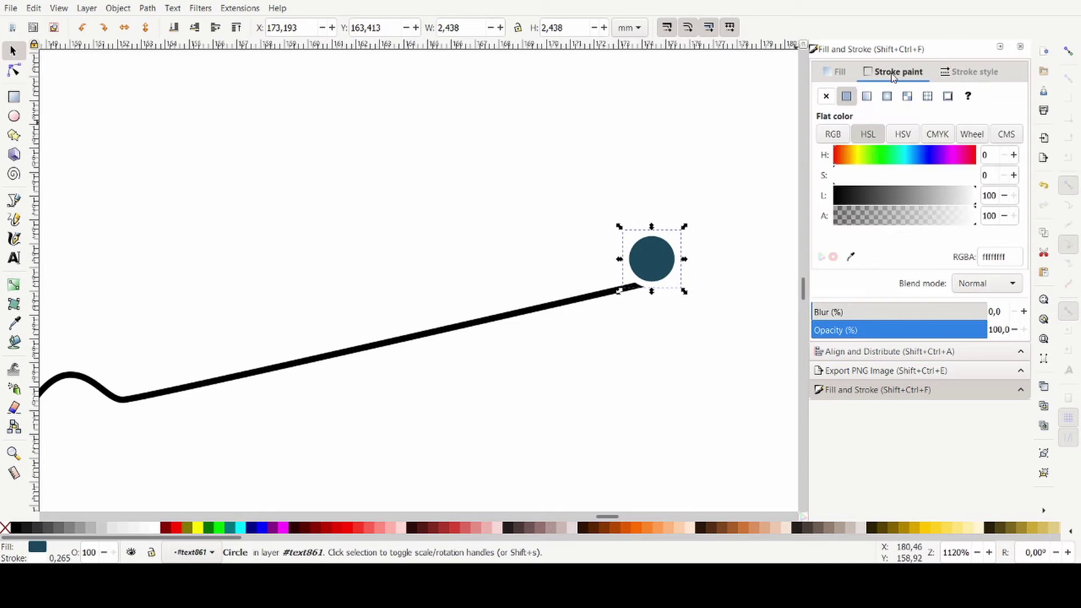
click(825, 96)
click(837, 72)
mouse_move(878, 196)
mouse_down()
mouse_move(915, 196)
mouse_move(915, 175)
mouse_move(926, 176)
mouse_up()
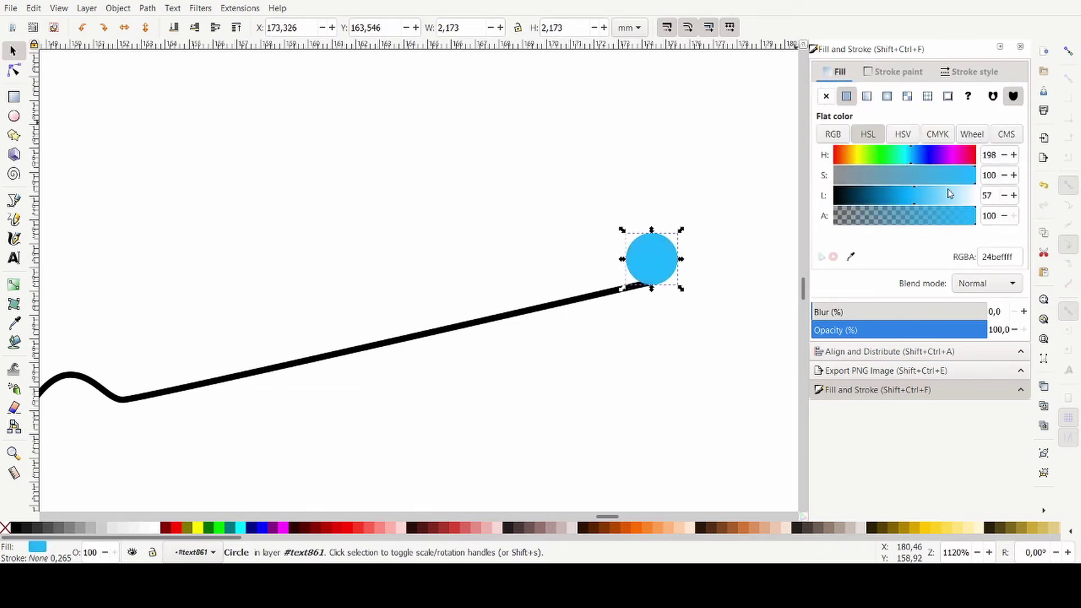
Enlarge the blue circle to about 3.9 mm in diameter and place it on the curve's end near X 172.7, Y 161.7 mm.
drag(661, 258, 692, 299)
mouse_move(667, 276)
mouse_down()
mouse_move(668, 263)
mouse_move(683, 289)
mouse_move(662, 276)
mouse_up()
scroll(698, 273, down, 6)
scroll(557, 277, down, 2)
scroll(613, 274, up, 4)
click(681, 244)
scroll(665, 269, up, 2)
Draw a background rectangle about 185.6 by 126.2 mm over the whole bouncing curve and its blue ball.
scroll(664, 259, down, 9)
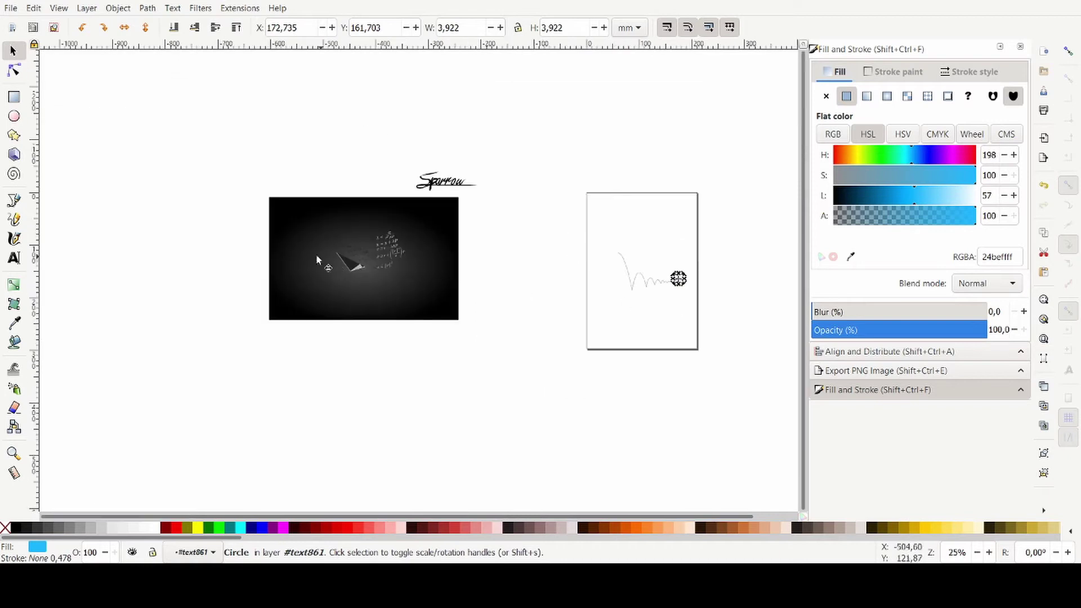
scroll(317, 258, up, 5)
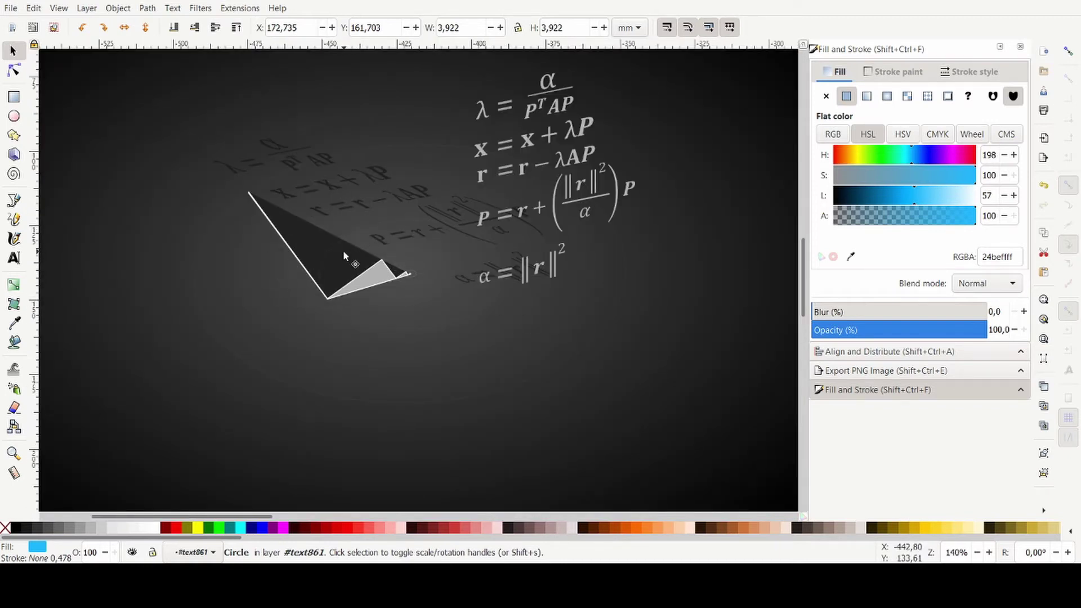
scroll(332, 275, down, 2)
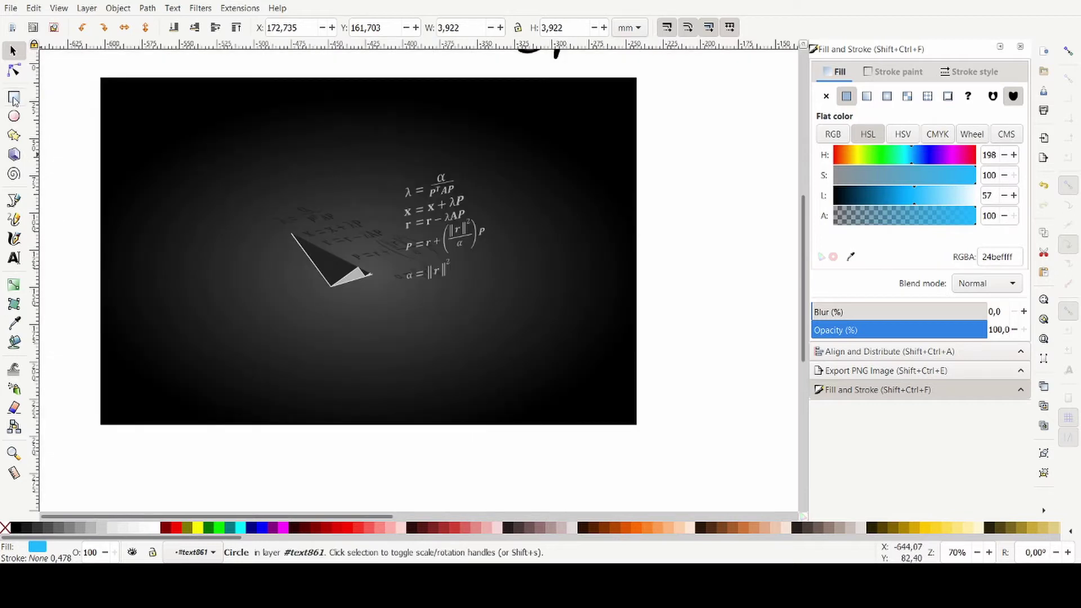
click(14, 98)
scroll(214, 285, down, 2)
scroll(370, 302, up, 2)
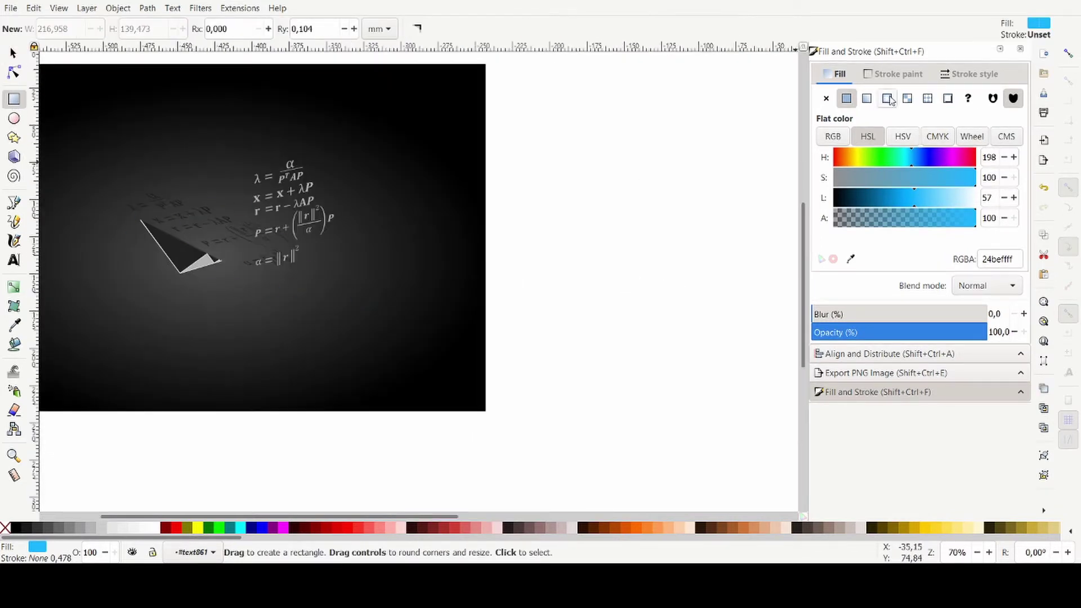
scroll(542, 273, down, 3)
scroll(589, 284, up, 3)
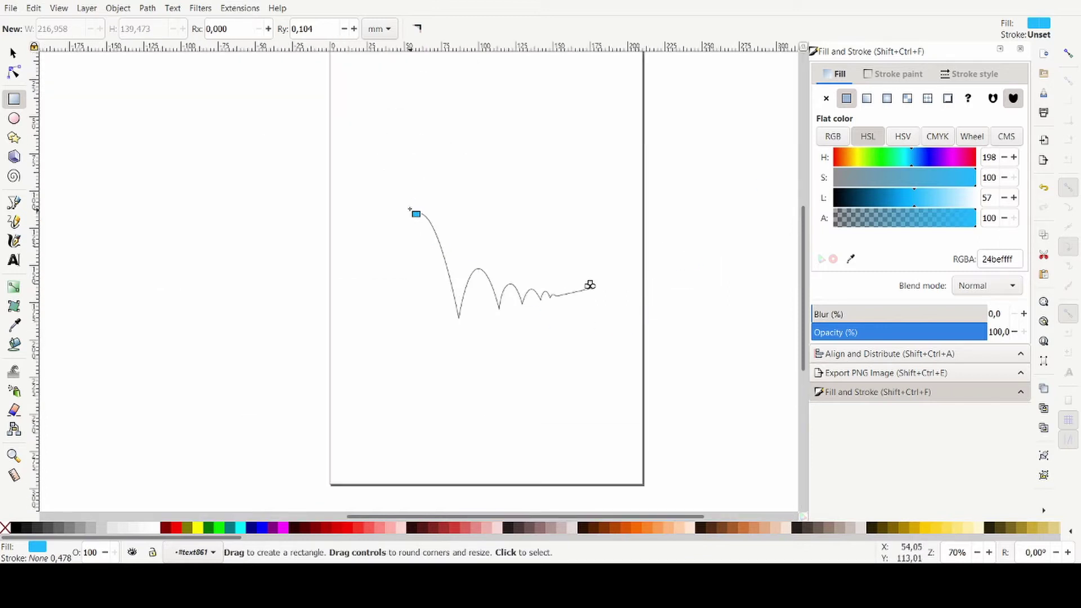
drag(361, 169, 641, 356)
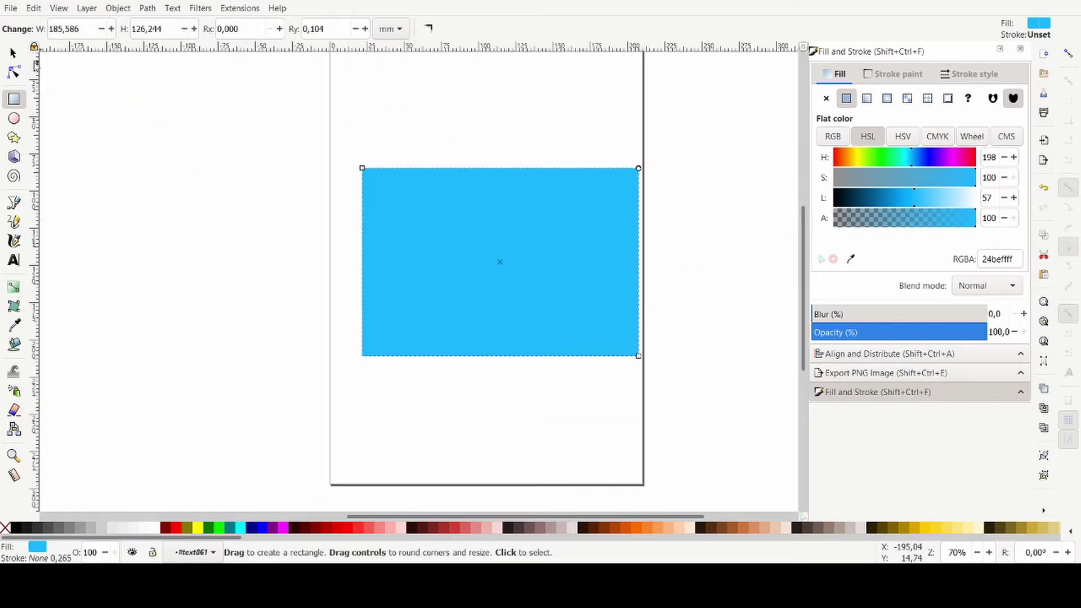
Compare the rectangle with the existing dark illustration and change its flat fill to a radial gradient.
key(s)
scroll(631, 244, down, 3)
scroll(254, 228, up, 4)
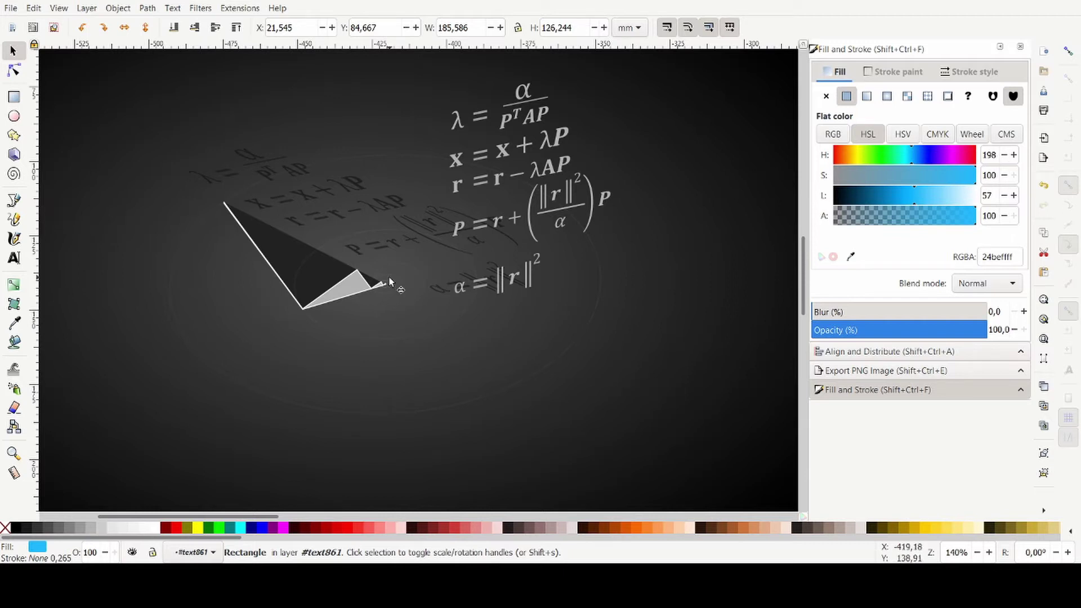
scroll(277, 298, down, 3)
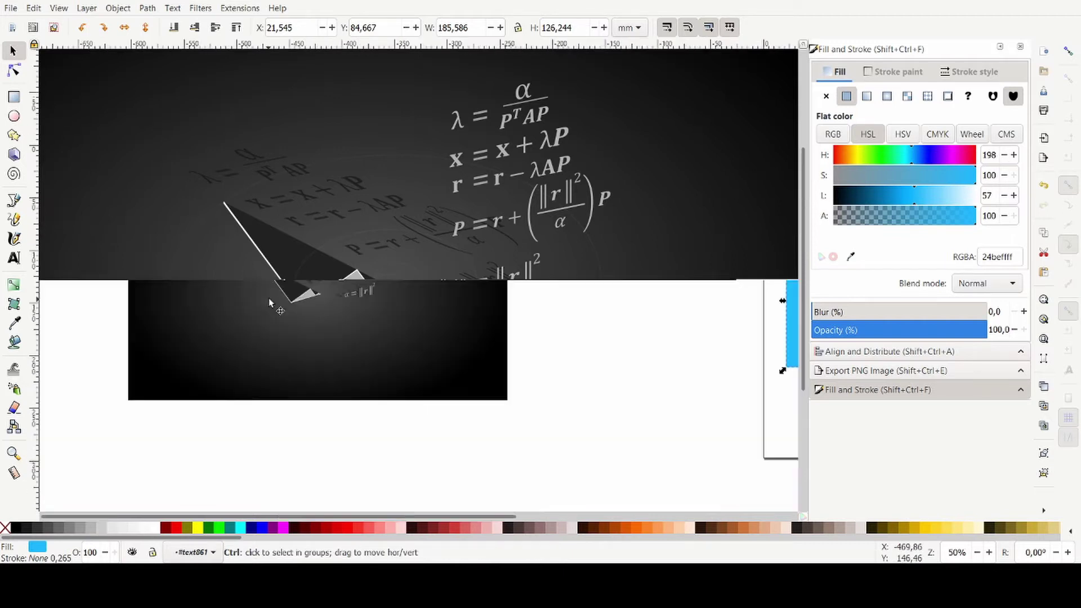
scroll(275, 305, up, 3)
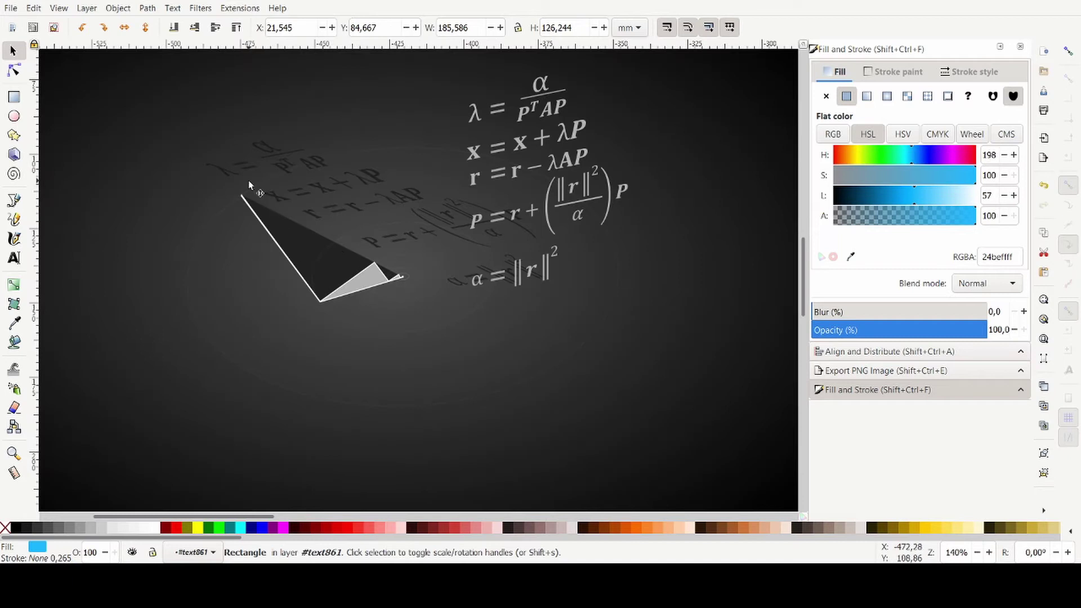
scroll(318, 267, down, 5)
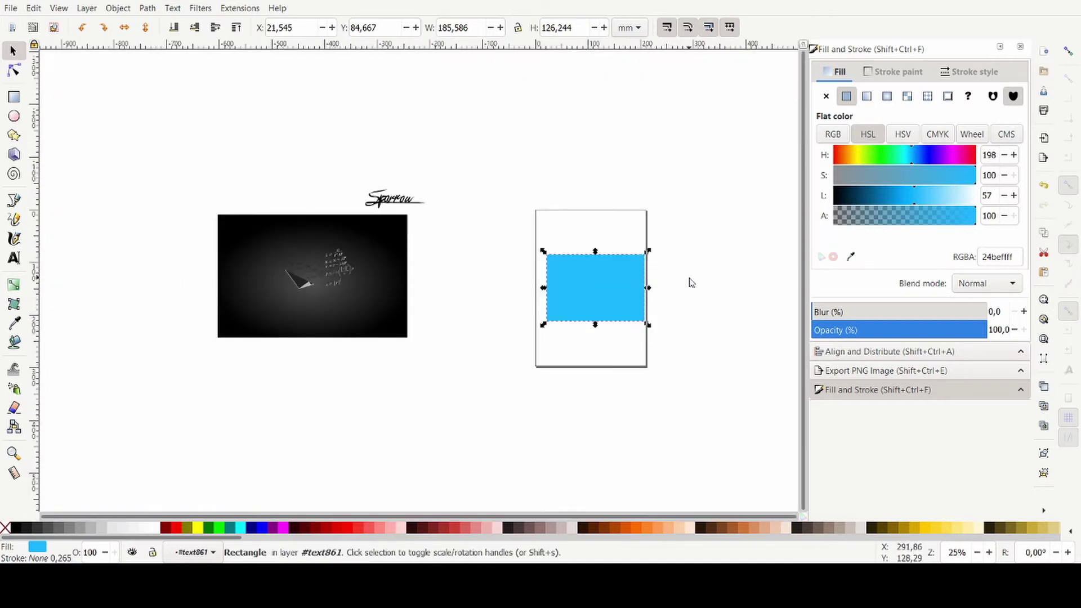
scroll(667, 296, up, 3)
scroll(569, 302, up, 1)
click(886, 97)
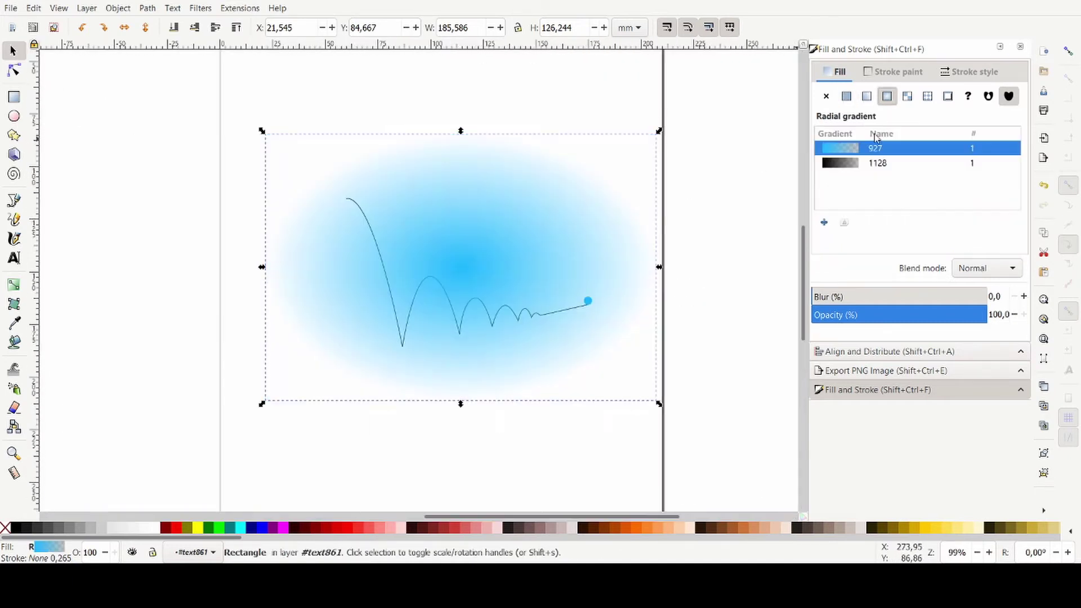
Darken the rectangle's gradient by setting the centre stop's lightness to 24 and the outer stop's to 13, both at full opacity.
scroll(499, 277, up, 2)
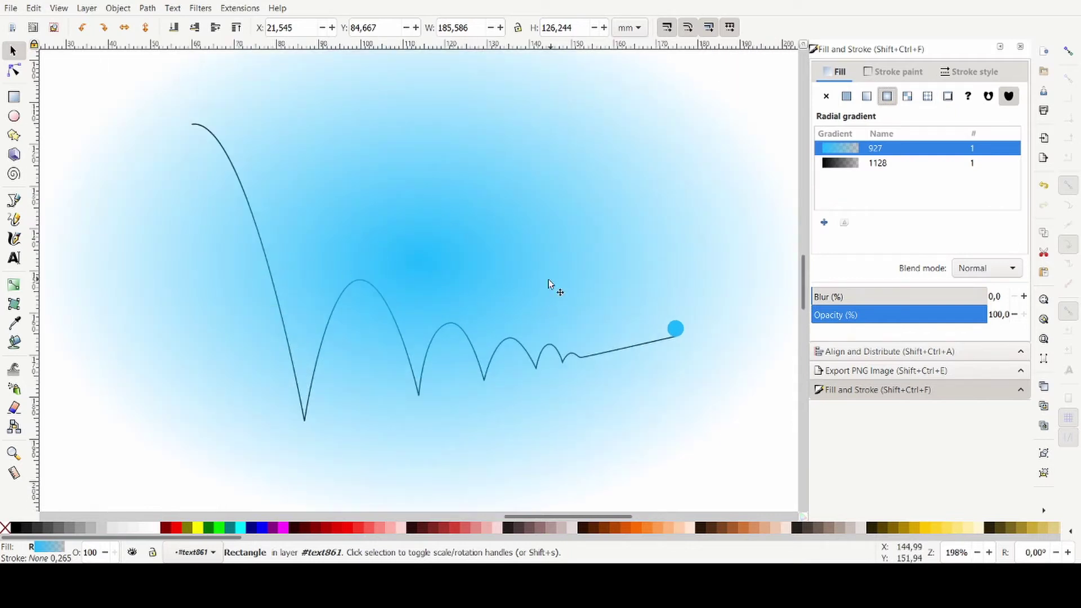
scroll(548, 284, down, 2)
scroll(461, 249, up, 1)
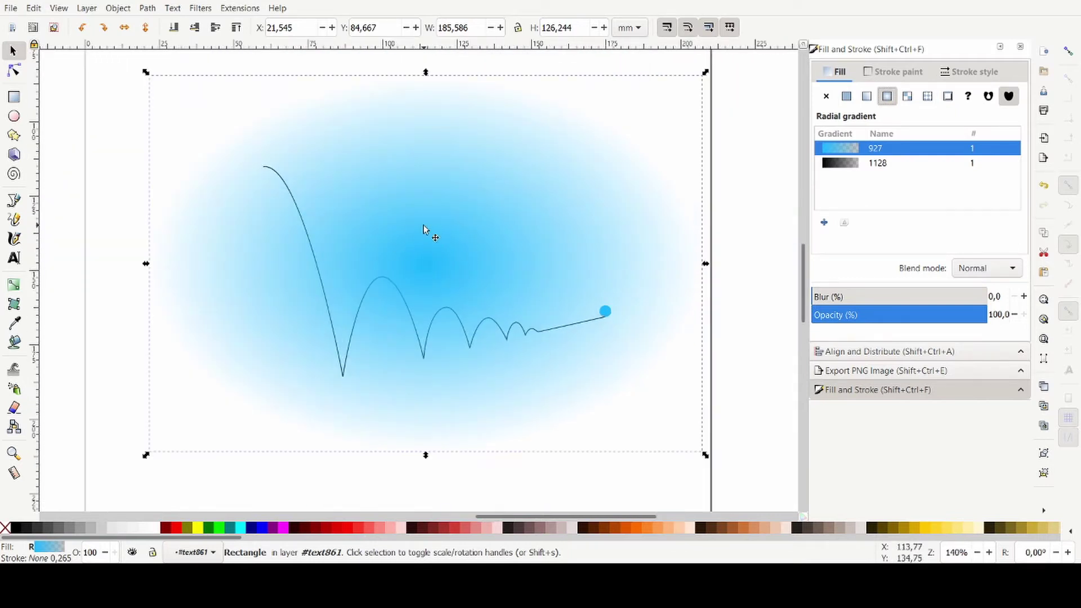
click(14, 202)
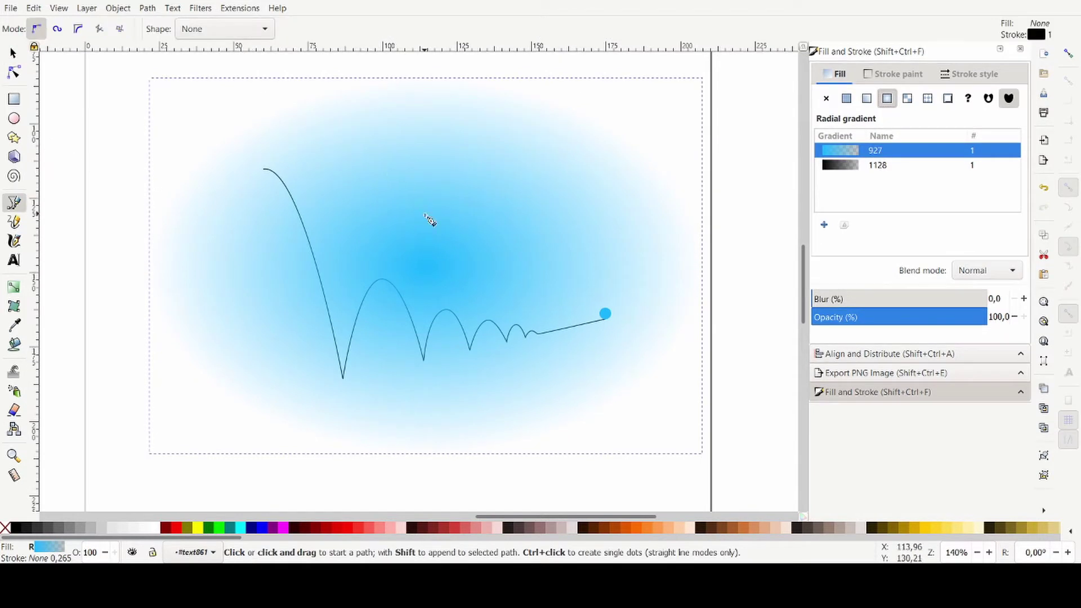
click(13, 69)
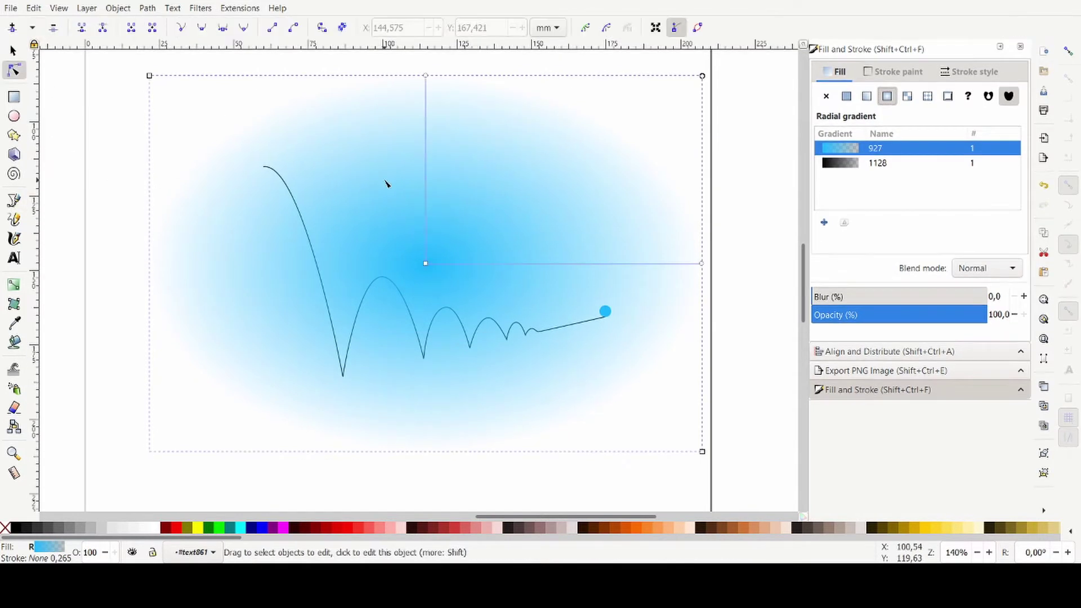
click(426, 263)
mouse_move(911, 198)
mouse_down()
mouse_move(868, 198)
mouse_move(979, 221)
mouse_up()
click(426, 76)
drag(918, 197, 853, 200)
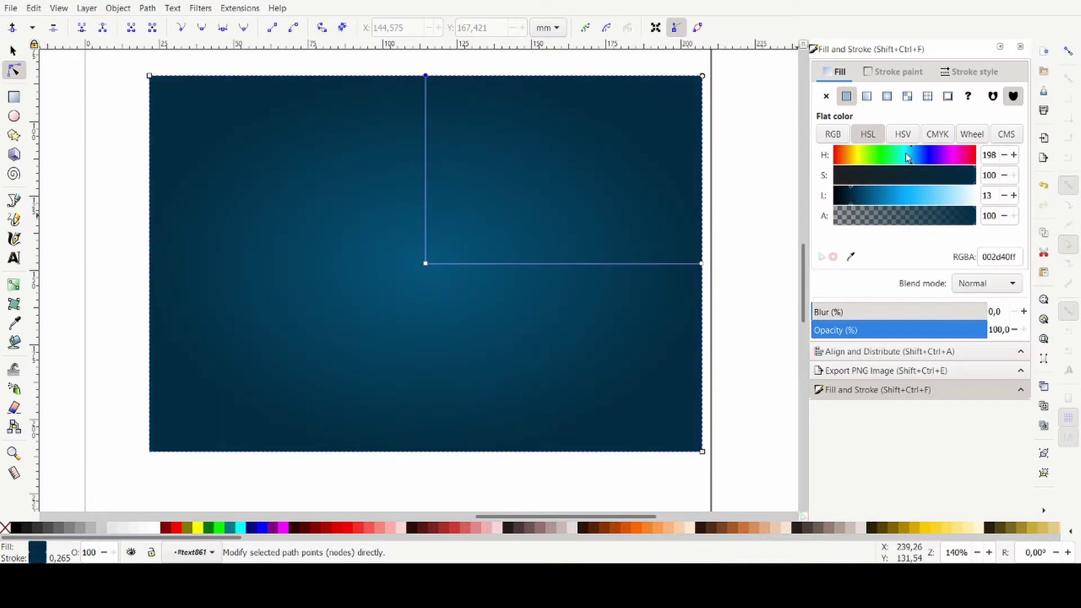
Shift the gradient toward teal by setting the outer stop's hue to 190 and the centre stop's hue to 189.
drag(912, 156, 907, 157)
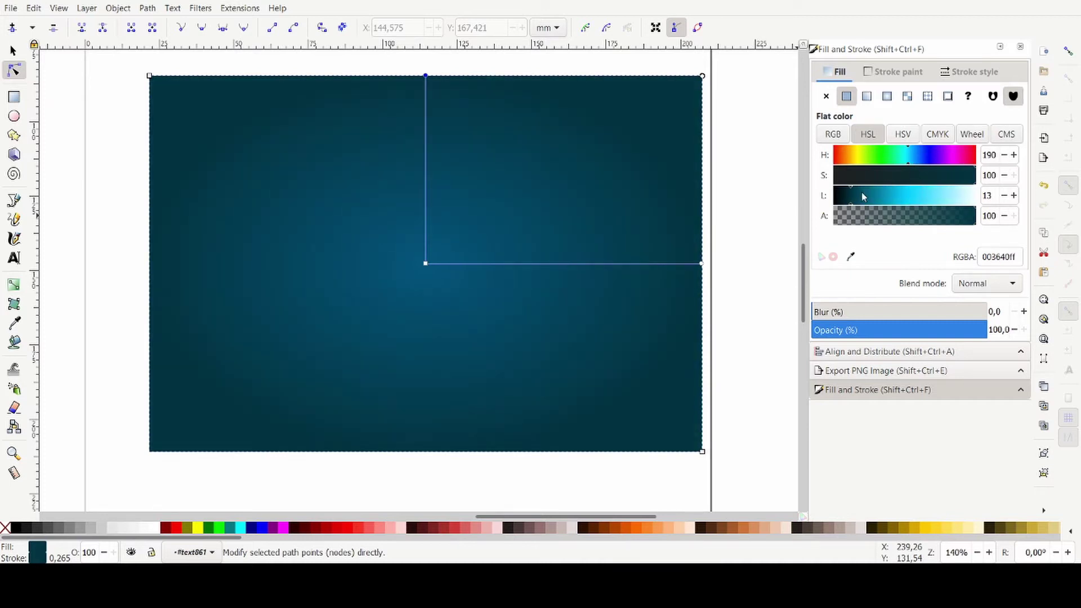
click(425, 262)
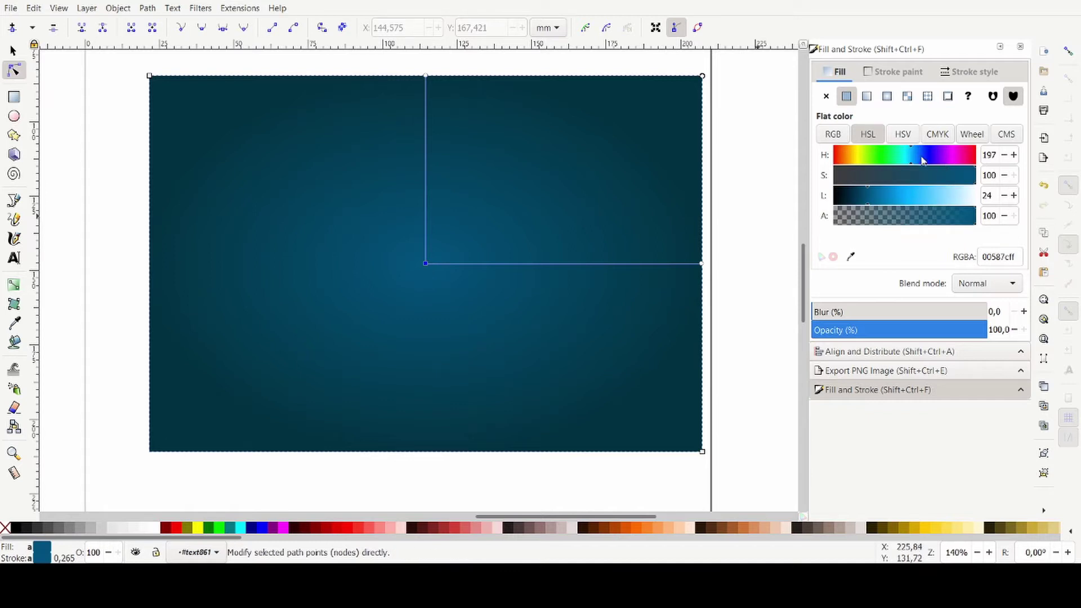
drag(913, 159, 910, 160)
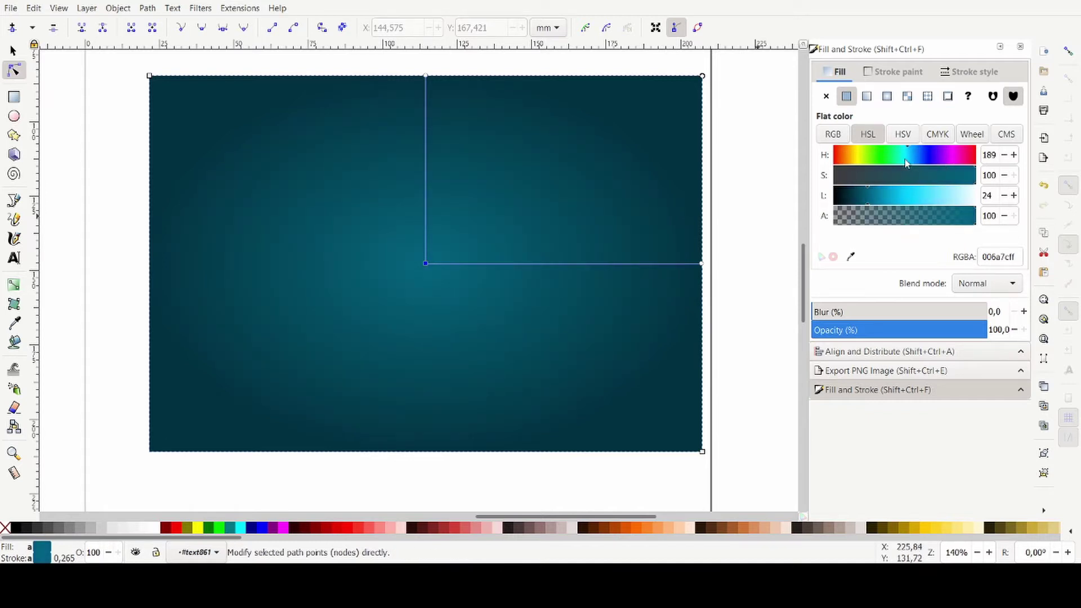
Send the gradient rectangle to the bottom of the stack, behind the curve and the ball.
click(13, 51)
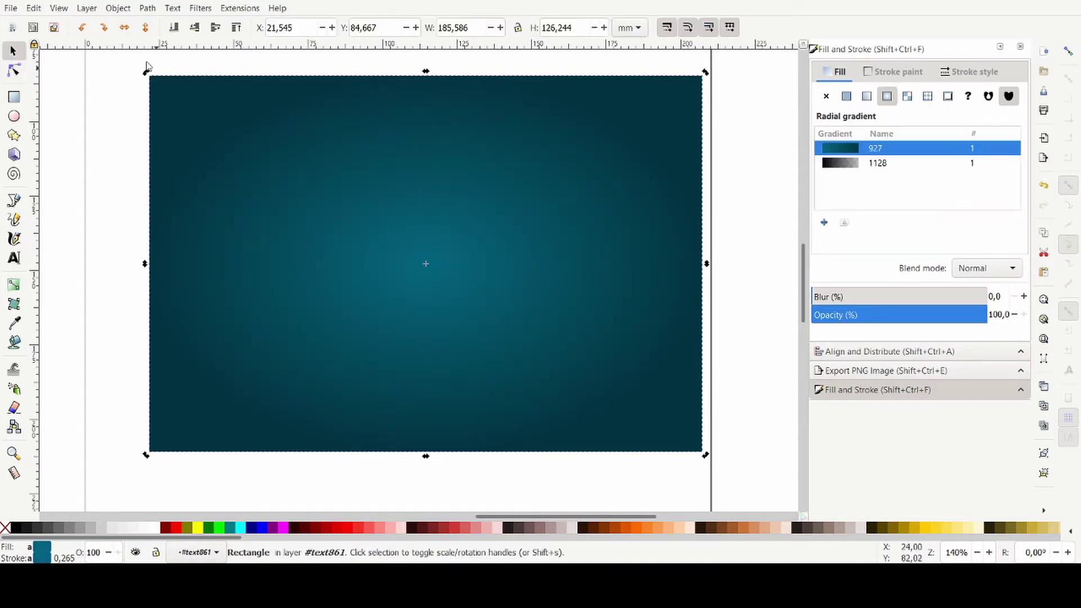
click(175, 28)
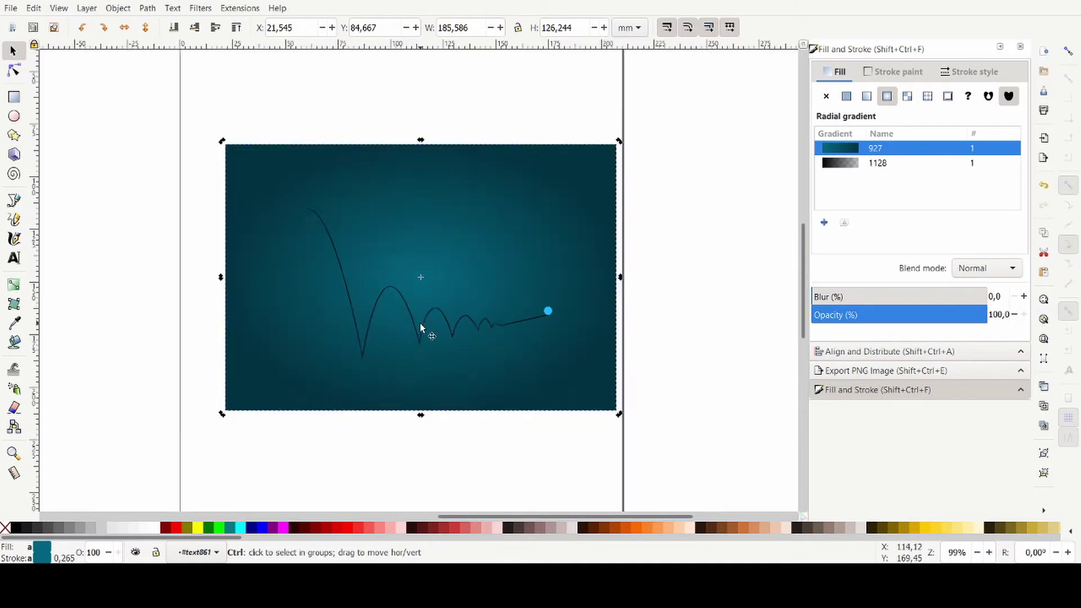
Set the bouncing curve's stroke to white by raising its lightness to 100, and deselect it.
scroll(420, 323, up, 1)
click(393, 271)
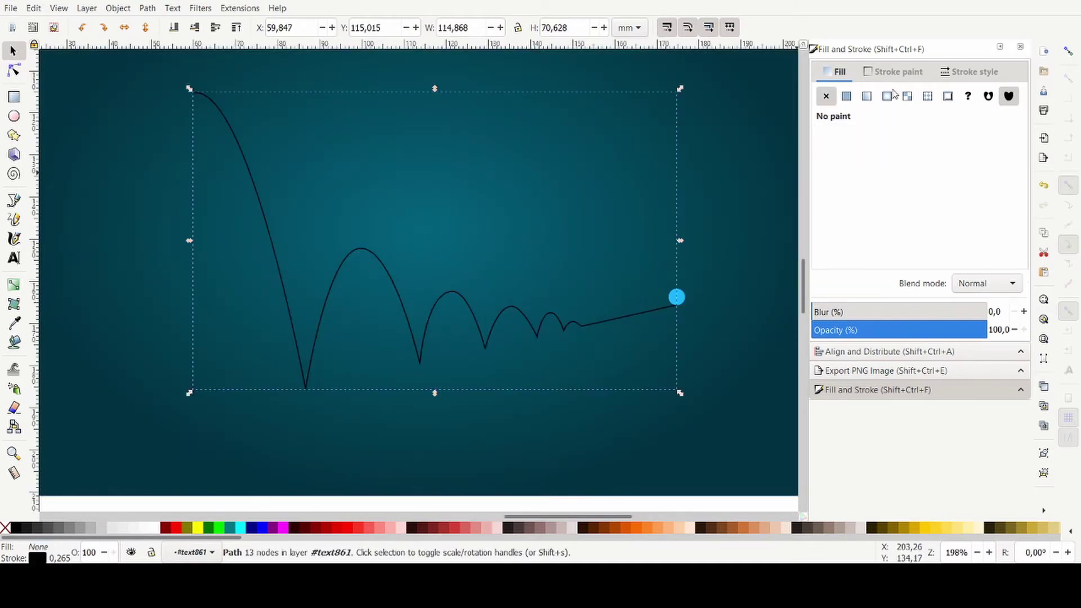
click(896, 72)
drag(923, 195, 997, 197)
scroll(672, 318, down, 3)
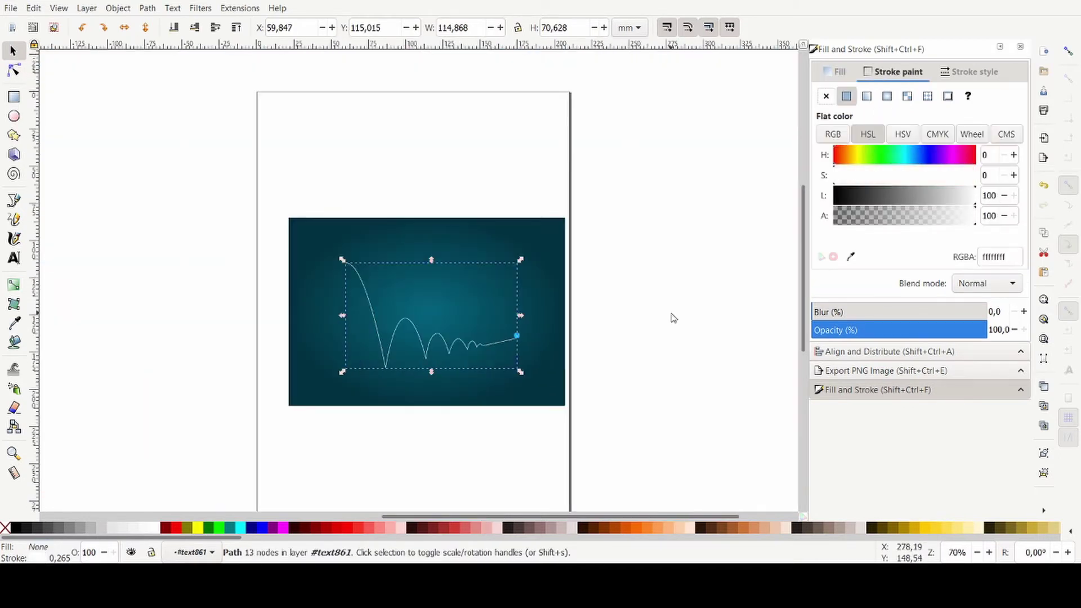
click(672, 318)
Reposition the blue ball on the curve's end near X 173.3, Y 162.0 mm.
scroll(457, 343, up, 5)
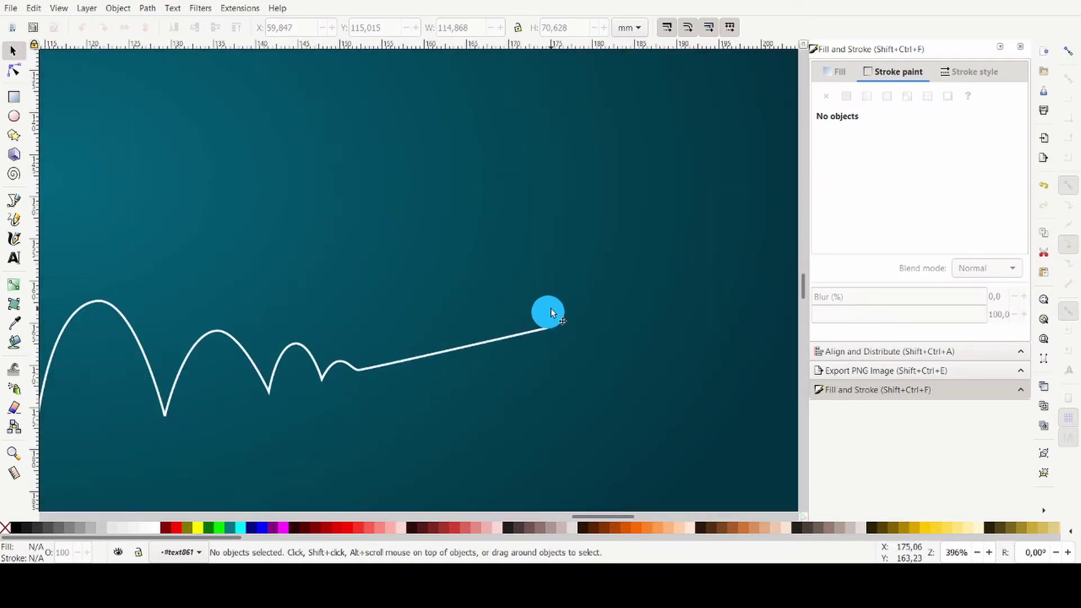
drag(550, 309, 557, 315)
scroll(572, 323, up, 3)
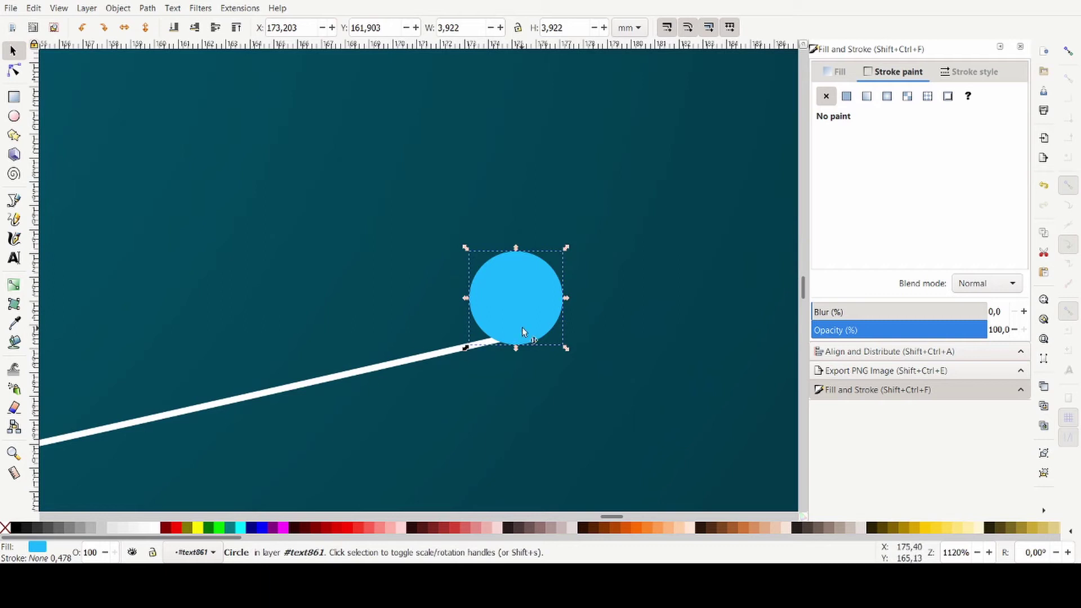
scroll(653, 354, down, 8)
scroll(631, 362, up, 5)
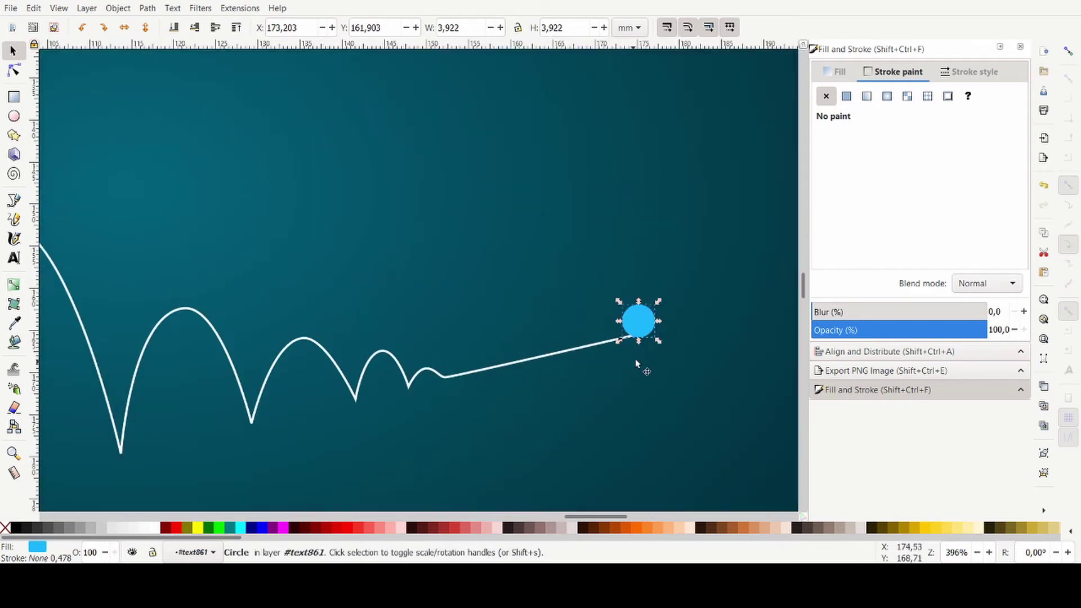
scroll(636, 361, up, 4)
mouse_move(623, 328)
mouse_down()
mouse_move(633, 319)
mouse_move(605, 306)
mouse_move(628, 327)
mouse_move(626, 319)
mouse_up()
scroll(626, 319, down, 4)
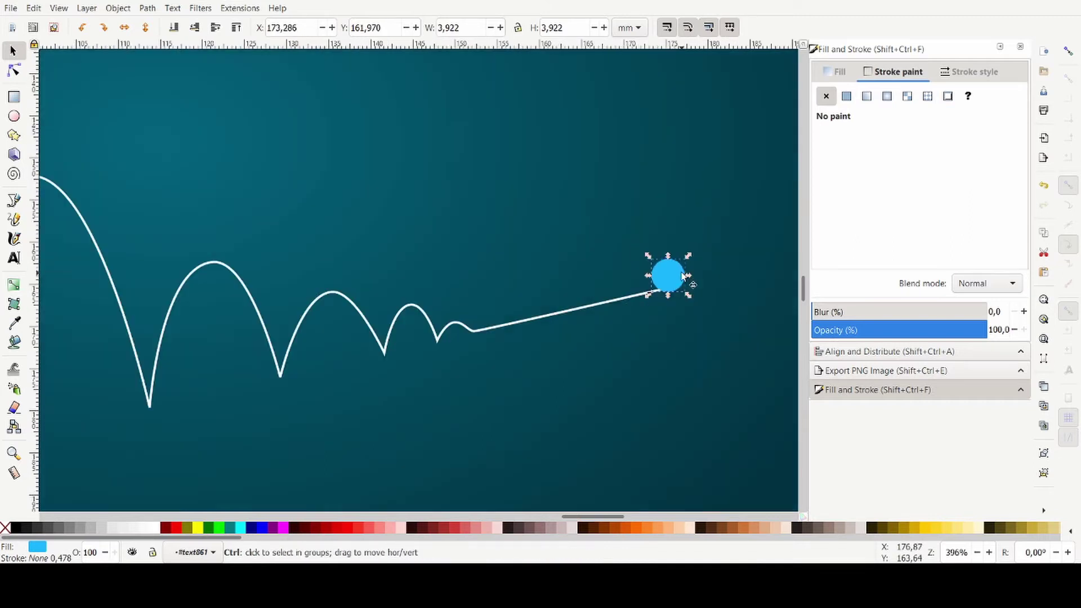
scroll(687, 284, down, 2)
scroll(573, 302, up, 3)
scroll(557, 316, down, 1)
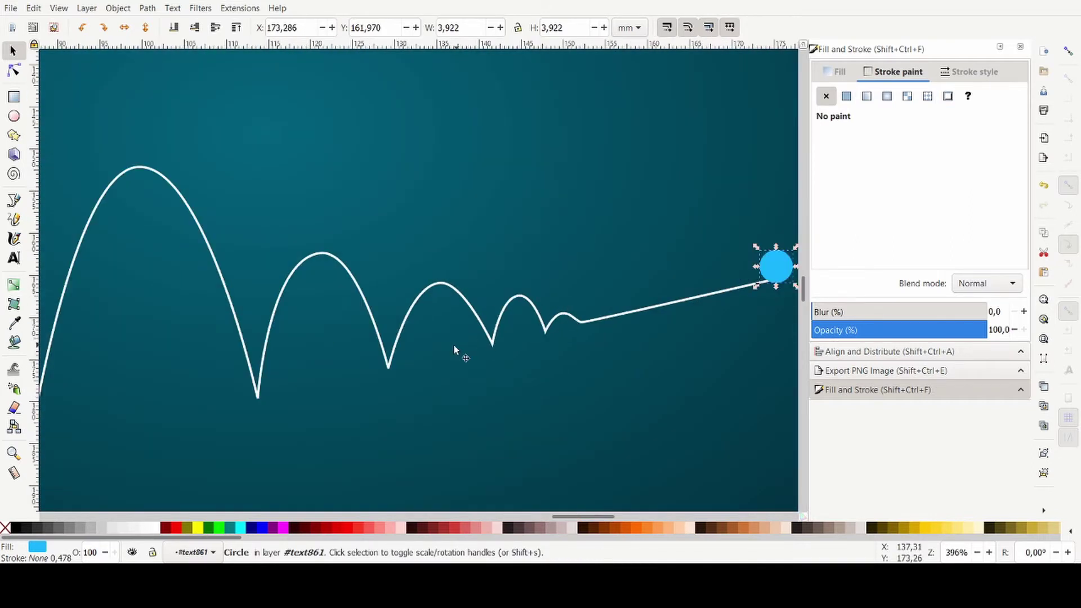
Draw a straight line about 85.5 mm long beneath the bounces, from the lowest point of the first drop toward the ball.
scroll(557, 296, down, 2)
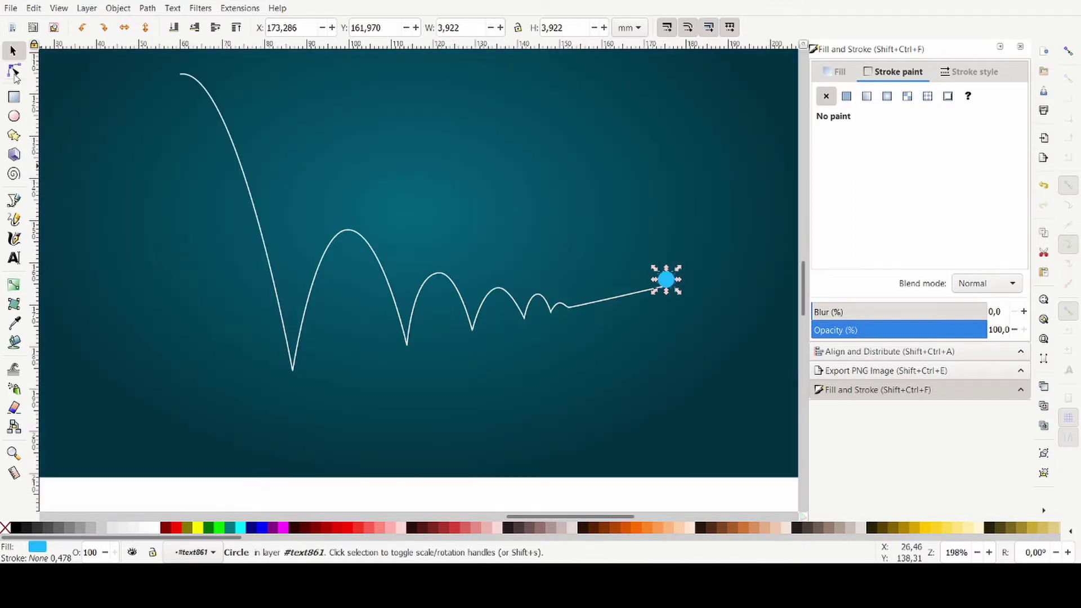
click(14, 203)
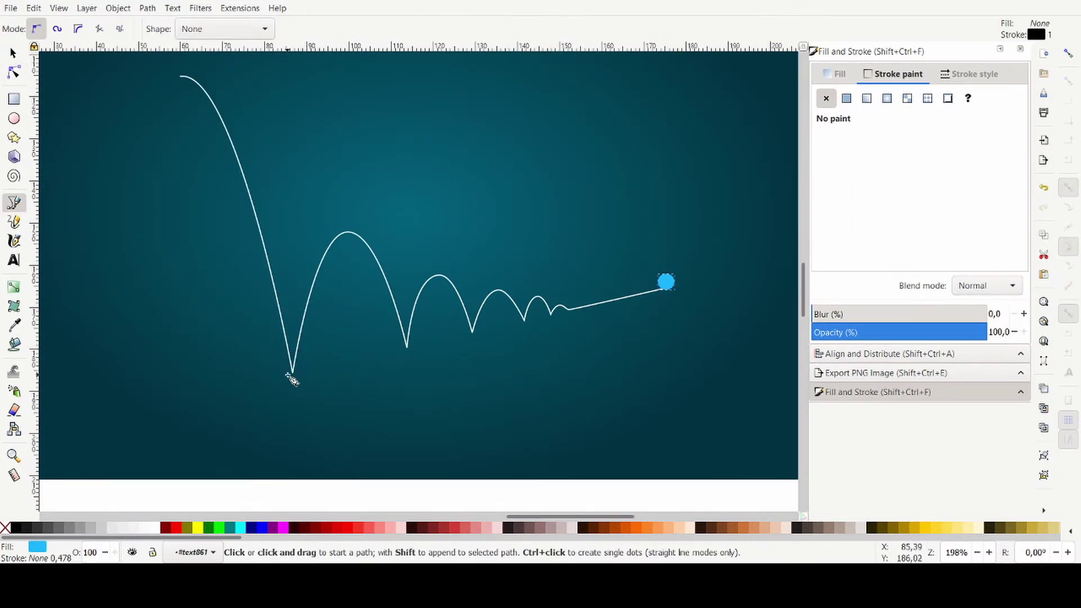
click(288, 374)
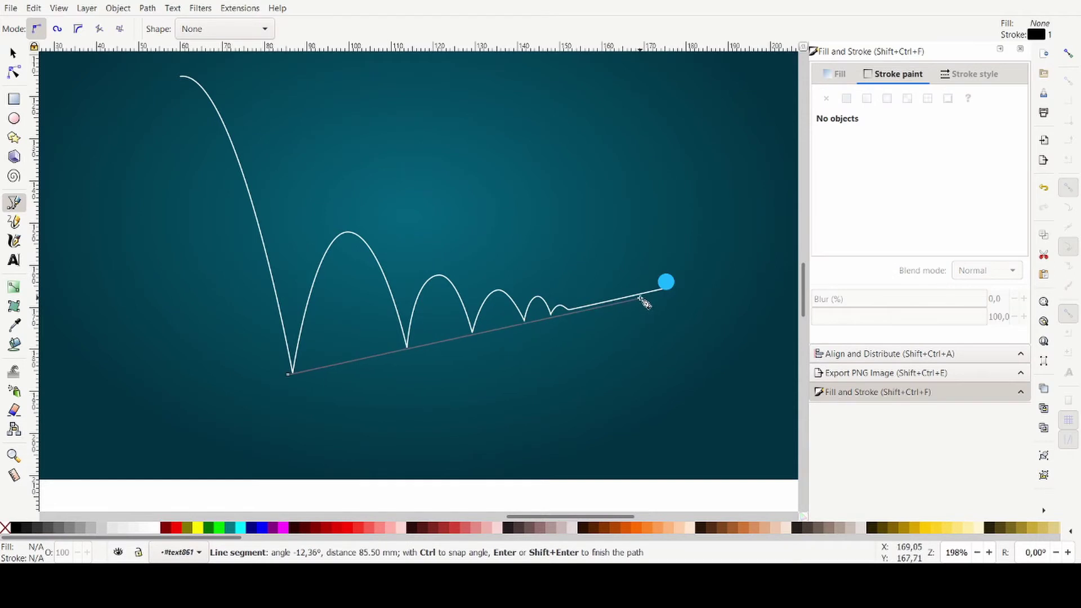
double_click(639, 296)
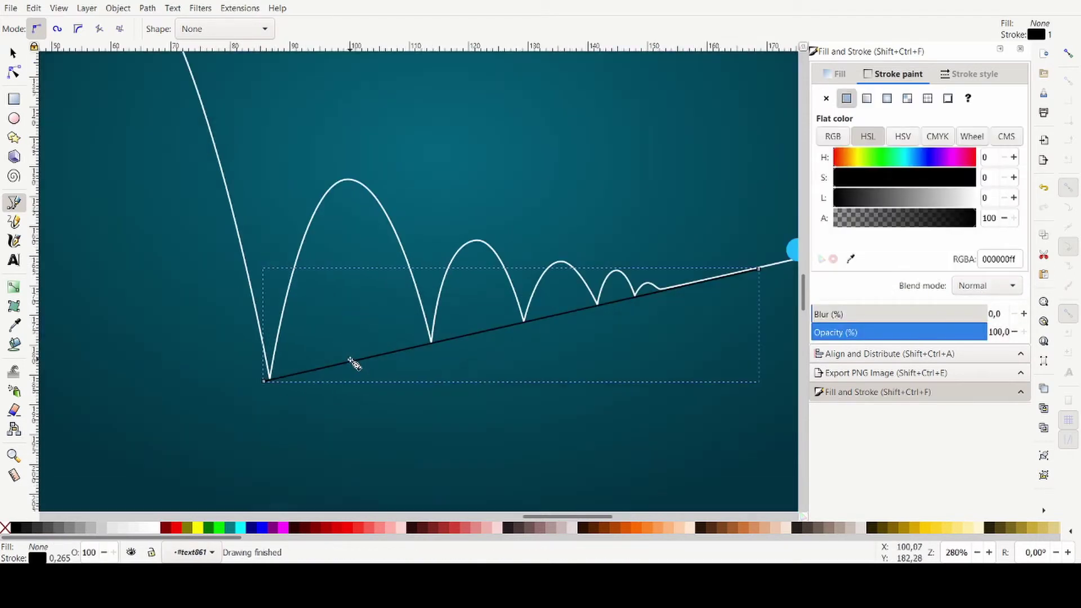
Draw a near-vertical line about 29.7 mm tall from the slanted baseline up to the peak of the first bounce.
scroll(352, 362, up, 1)
click(353, 360)
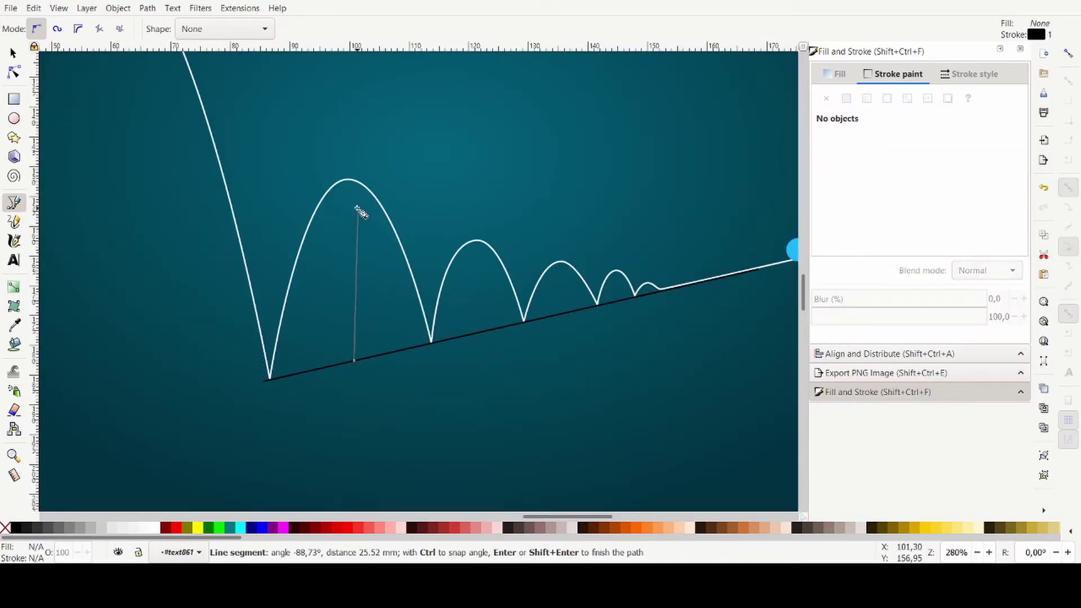
double_click(346, 183)
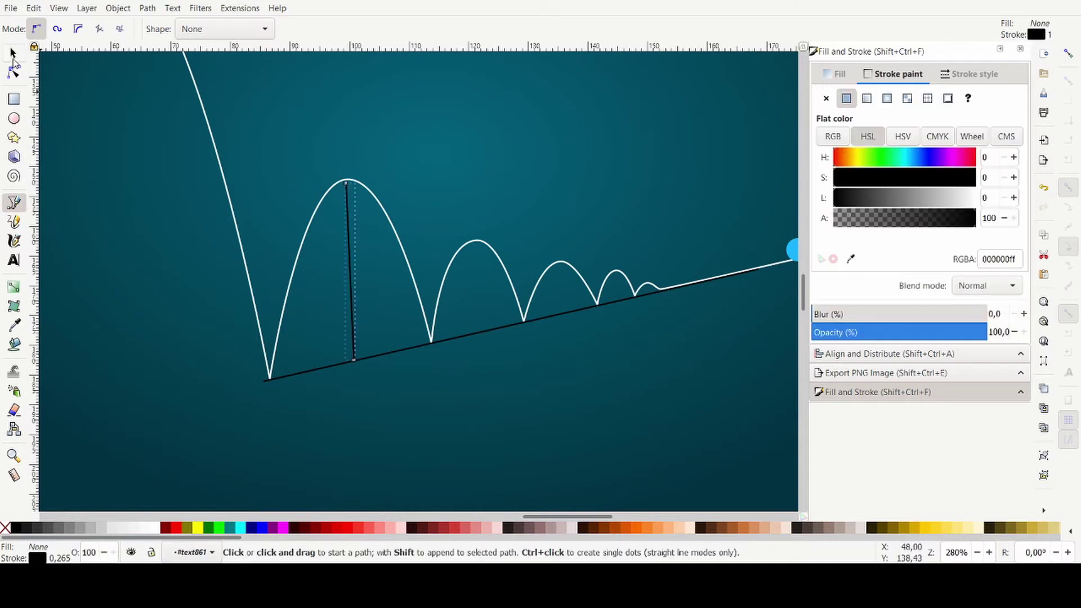
Make four copies of the near-vertical line and place them along the baseline toward the four smaller bounces.
click(13, 54)
key(ctrl+d)
drag(353, 259, 634, 184)
key(ctrl+v)
key(ctrl+v)
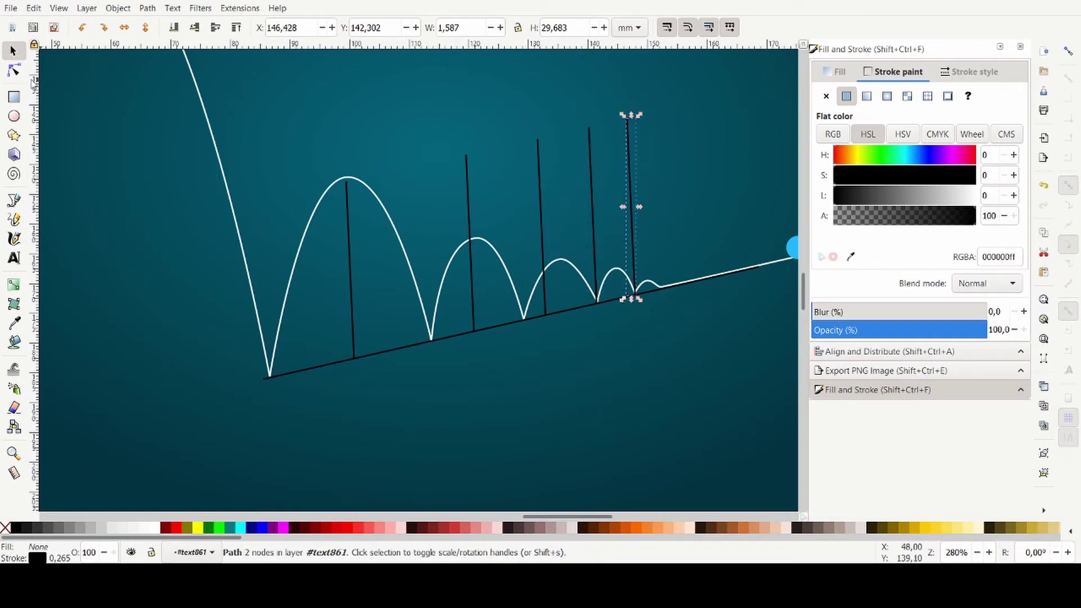
Move the second and third bounce peaks onto their guide lines, at X 120.2, Y 163.5 mm and X 132.6, Y 166.1 mm, and shorten the second peak's handles.
key(n)
scroll(543, 277, up, 3)
click(551, 255)
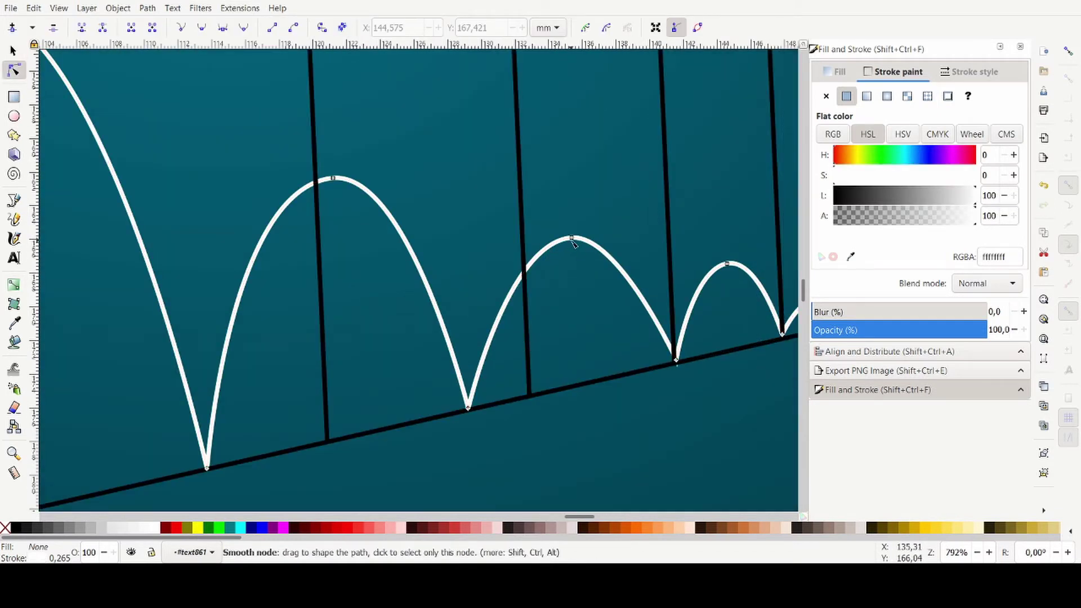
drag(573, 238, 524, 242)
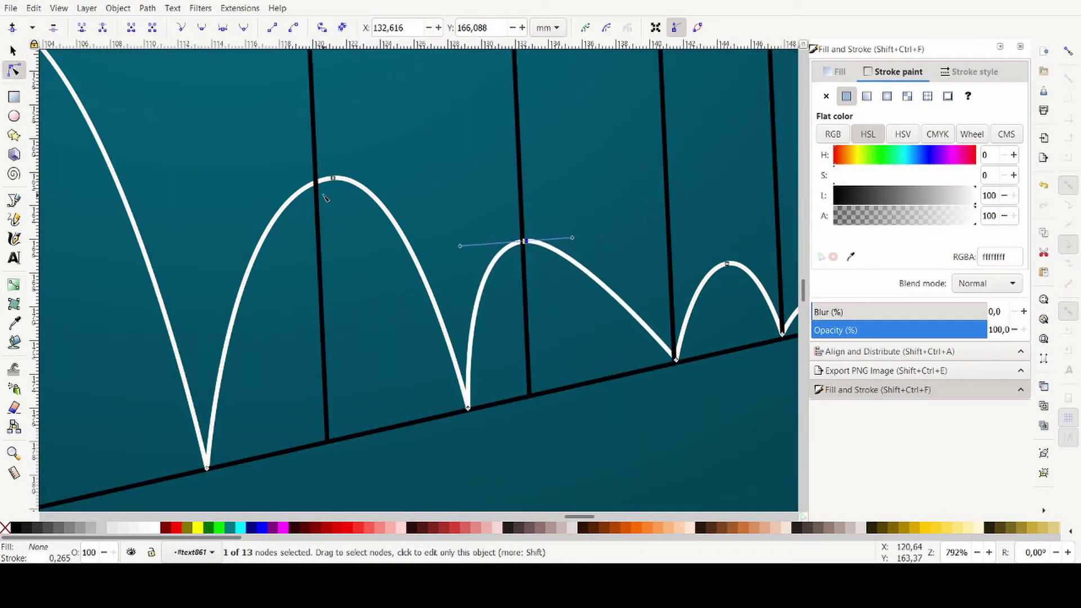
drag(333, 179, 317, 196)
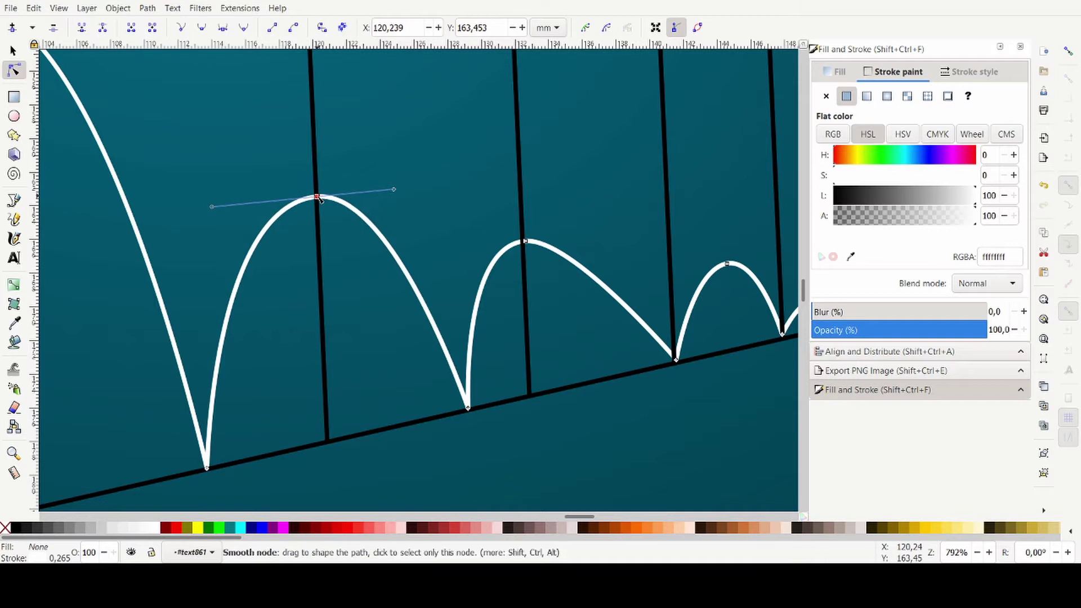
drag(211, 206, 231, 206)
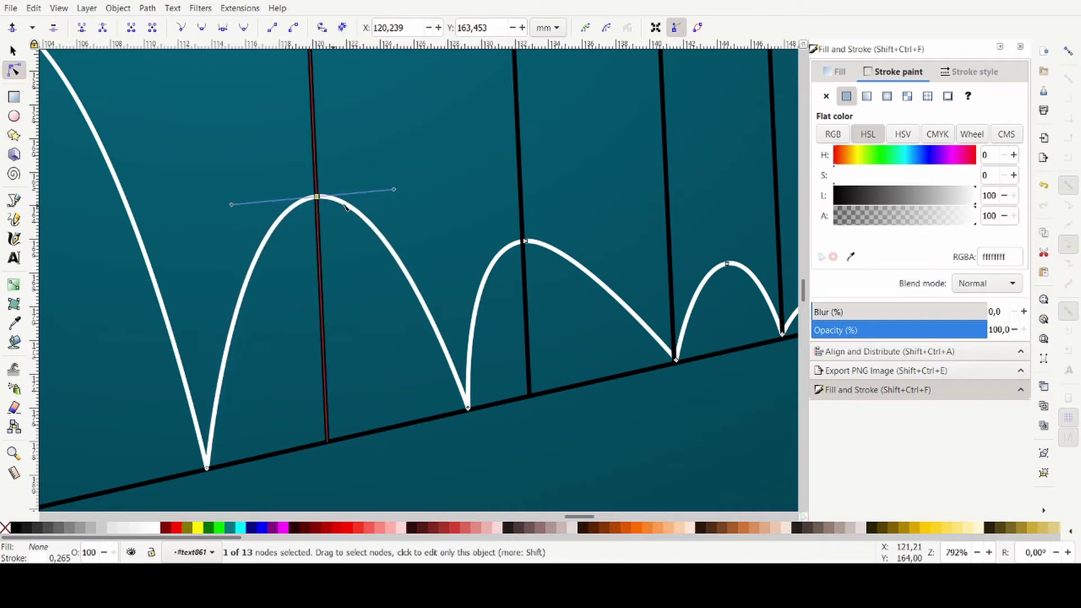
drag(393, 189, 382, 190)
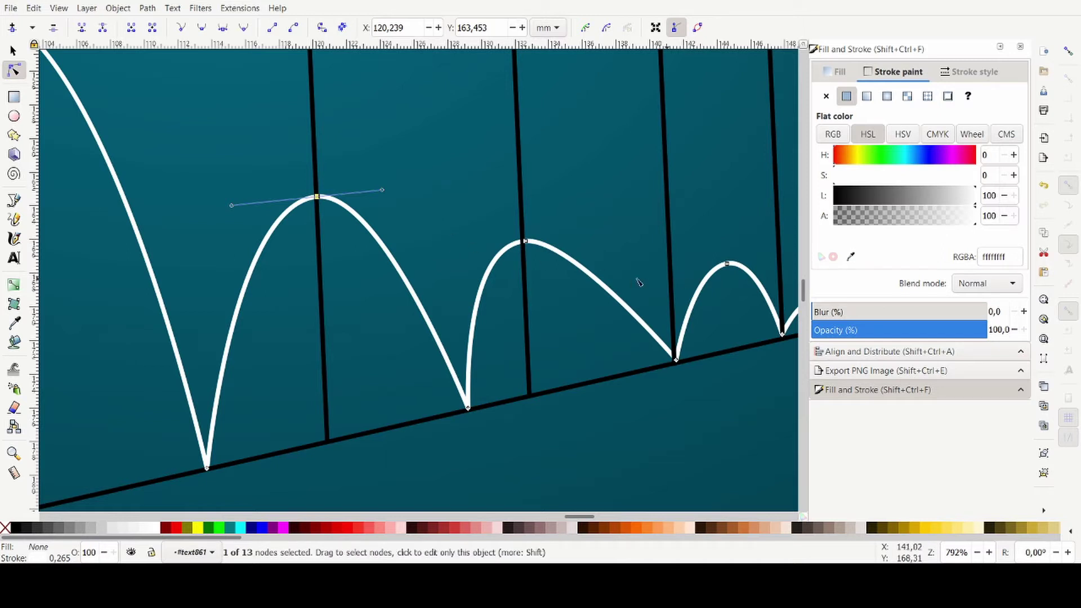
Slide the low points on either side of the third bounce back along the baseline, placing the far one at X 137.6, Y 174.2 mm.
scroll(641, 284, down, 2)
scroll(437, 410, up, 2)
drag(417, 393, 380, 401)
drag(625, 343, 557, 361)
Move the fourth bounce's peak to X 141.1, Y 167.5 mm on its guide line and the last bounce's peak onto its own line.
click(676, 246)
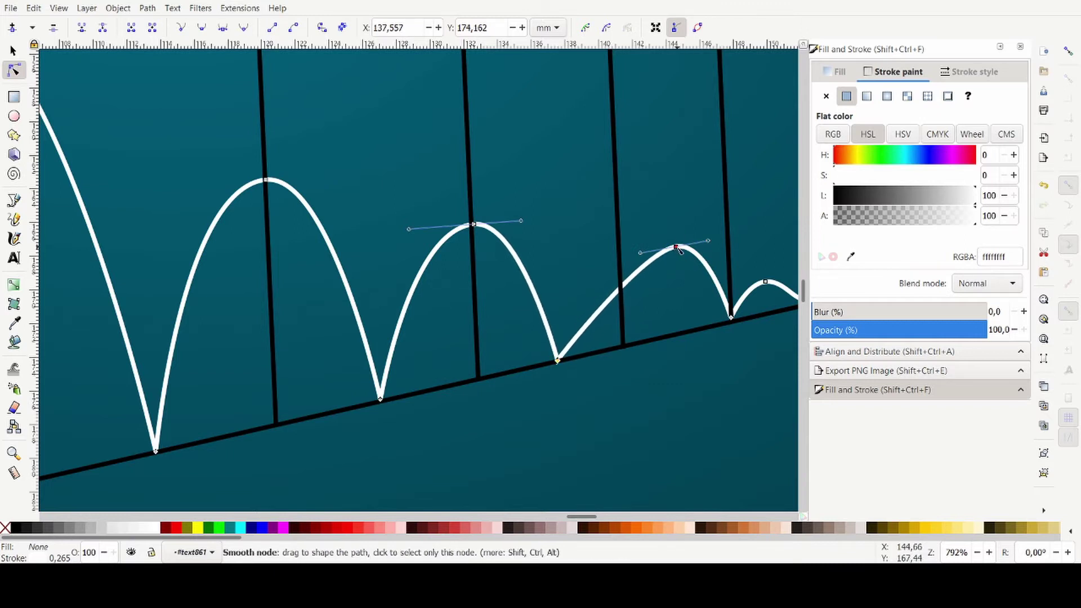
drag(677, 247, 649, 245)
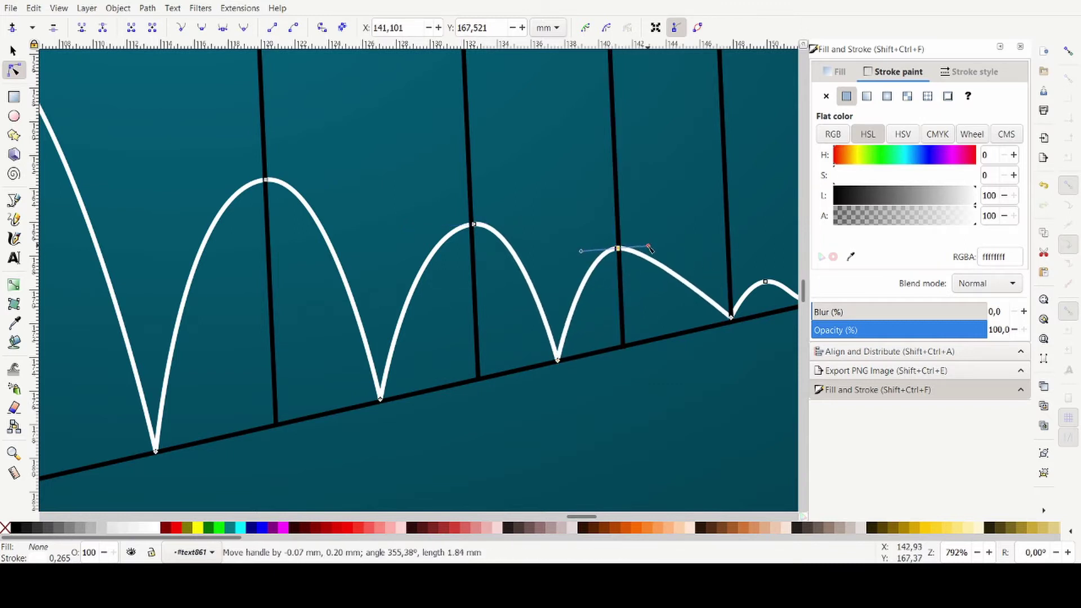
drag(731, 317, 568, 342)
scroll(363, 392, down, 2)
scroll(540, 344, up, 4)
Adjust the last bounce's base nodes along the baseline, with its start at X 145.4, Y 172.4 mm and its end at X 150.3, Y 171.3 mm.
drag(715, 351, 649, 376)
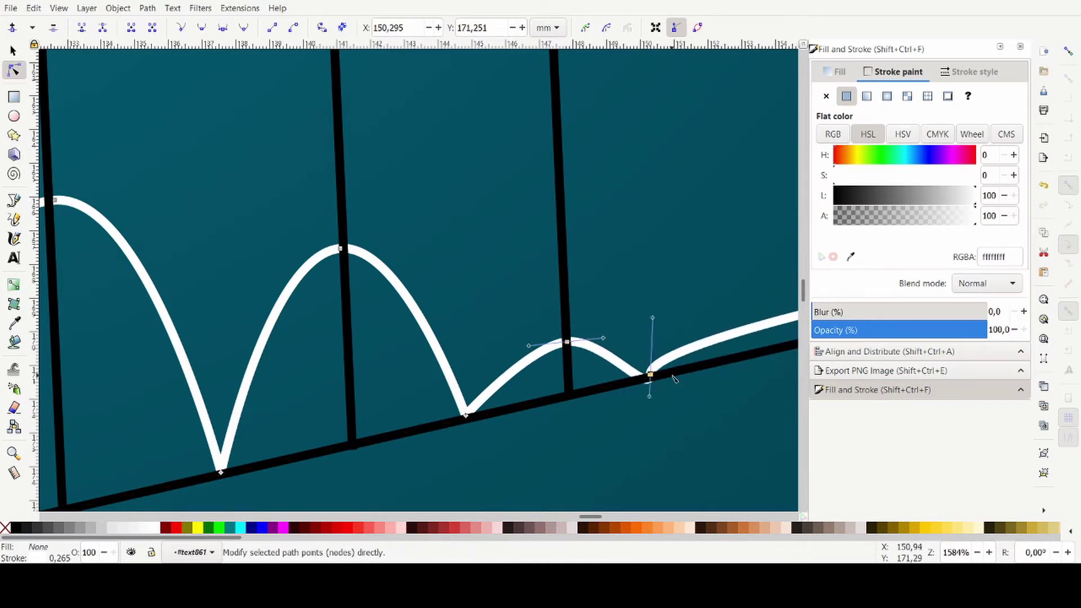
key(ctrl+z)
drag(567, 342, 566, 343)
drag(466, 416, 484, 412)
scroll(531, 327, down, 2)
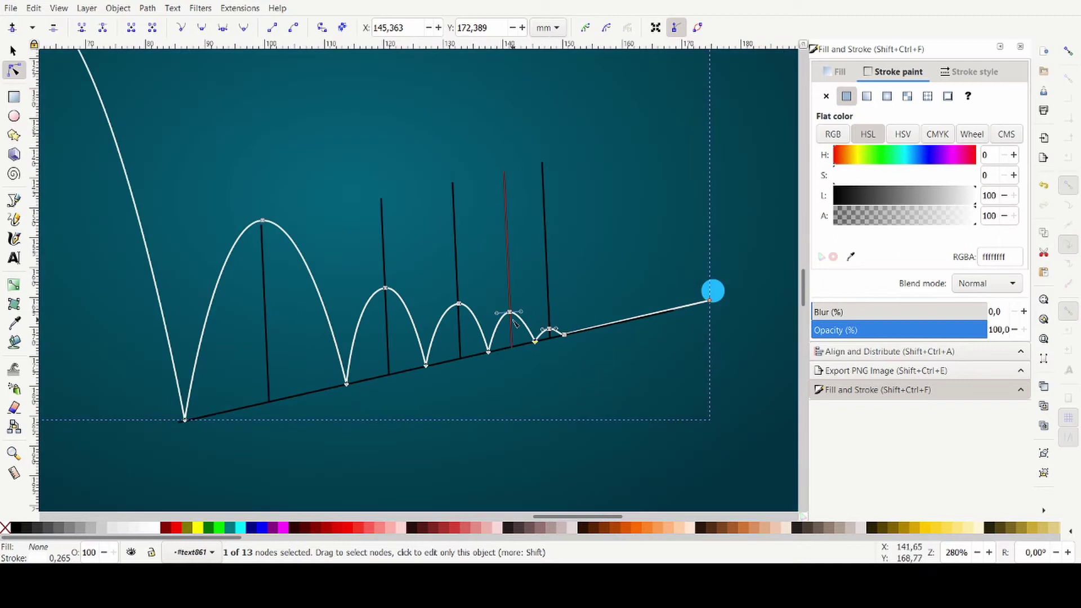
Delete the five near-vertical guide lines and the slanted baseline together.
key(s)
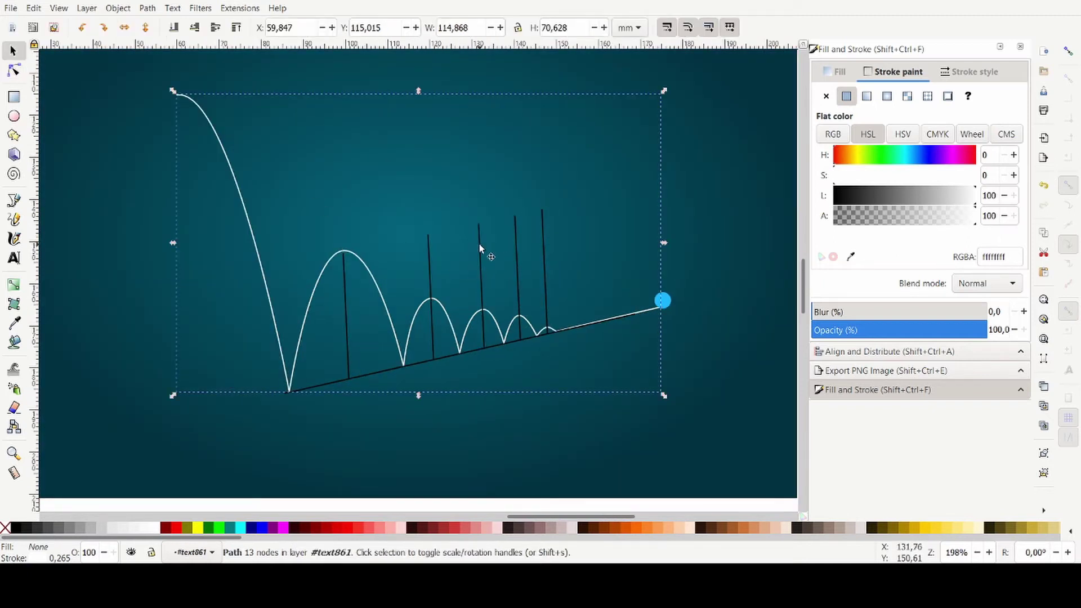
click(479, 245)
shift+click(543, 233)
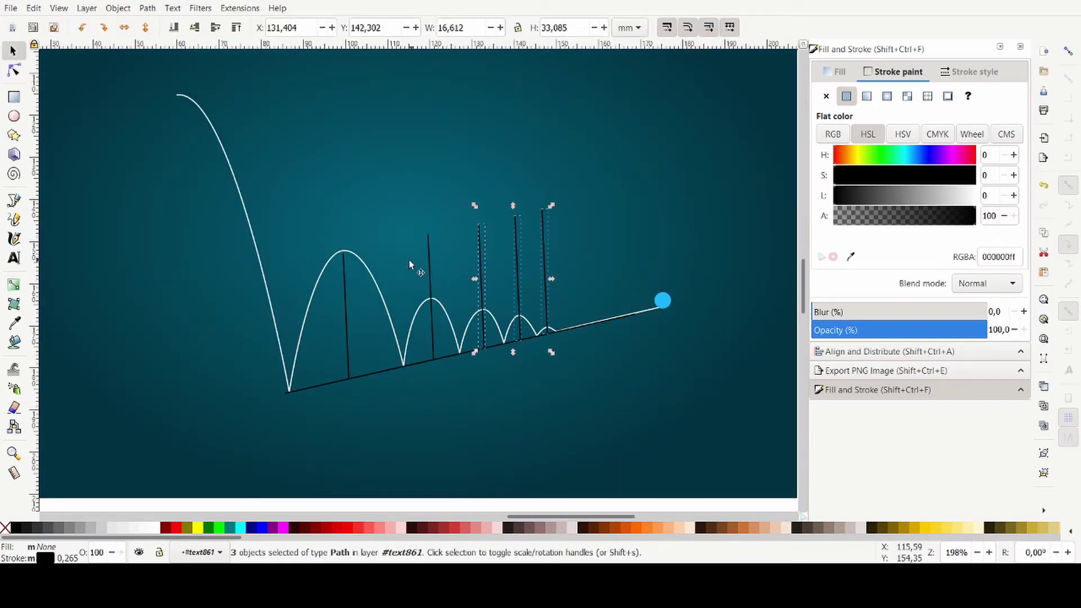
shift+click(428, 260)
shift+click(342, 297)
shift+click(370, 374)
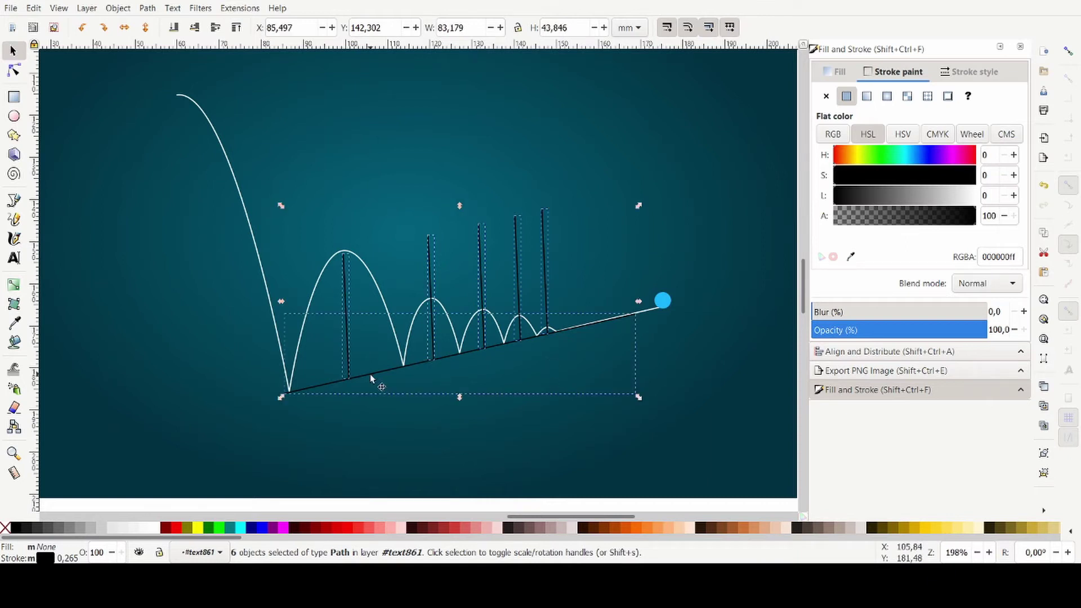
key(Delete)
Set the white bounce curve's stroke join to bevel.
scroll(571, 337, down, 3)
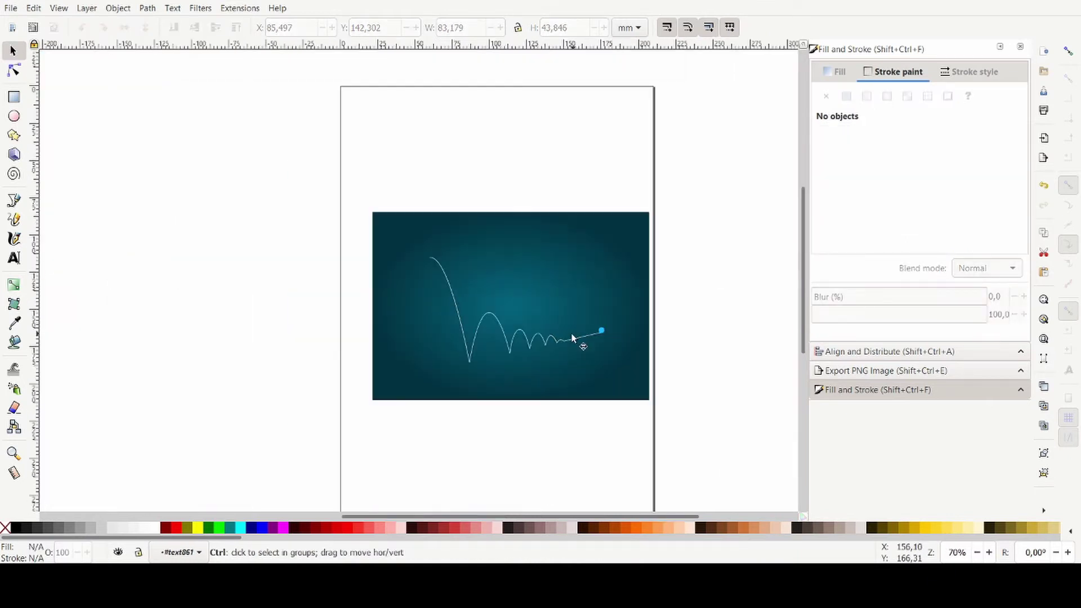
scroll(512, 321, up, 2)
scroll(602, 338, up, 6)
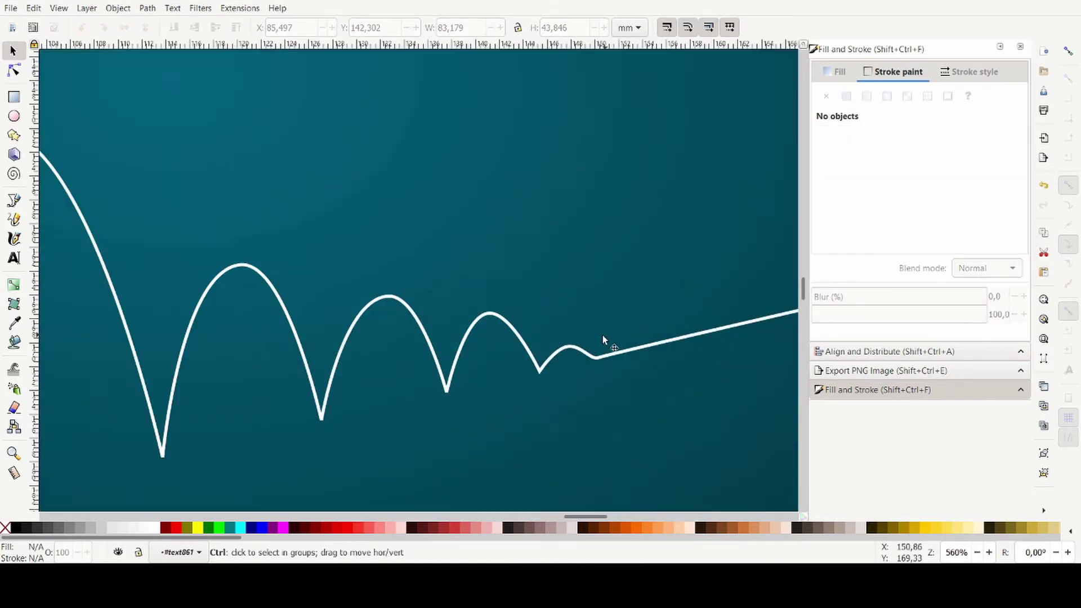
click(500, 388)
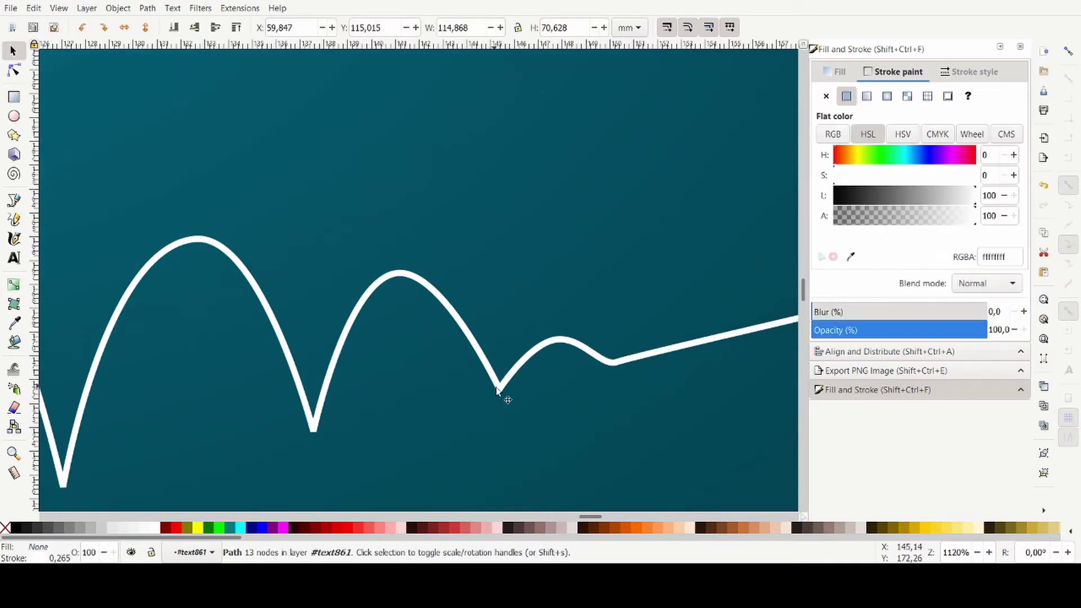
key(n)
click(500, 389)
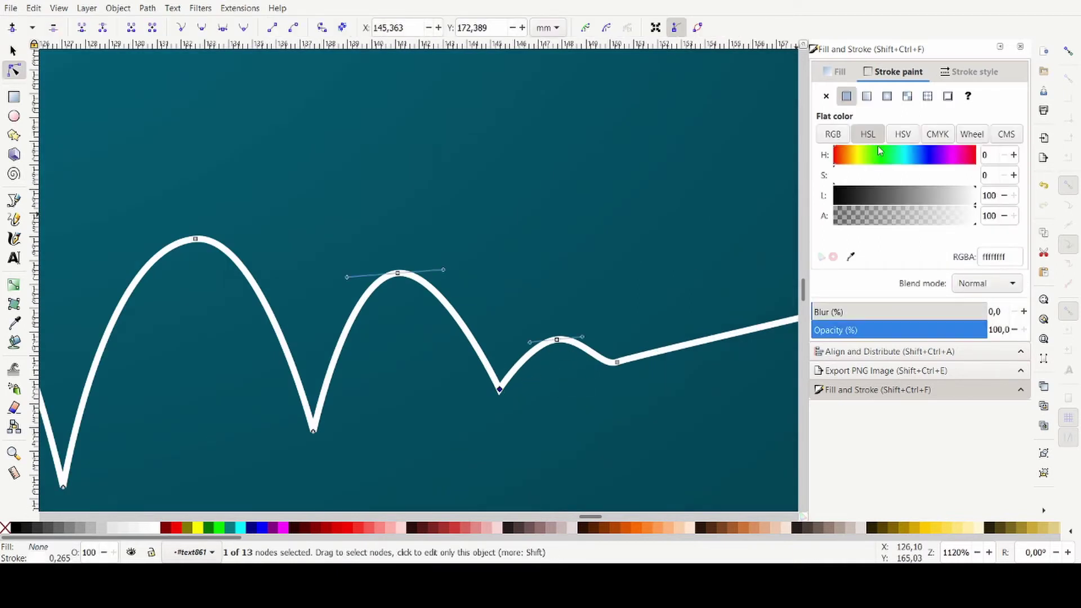
click(972, 72)
click(891, 160)
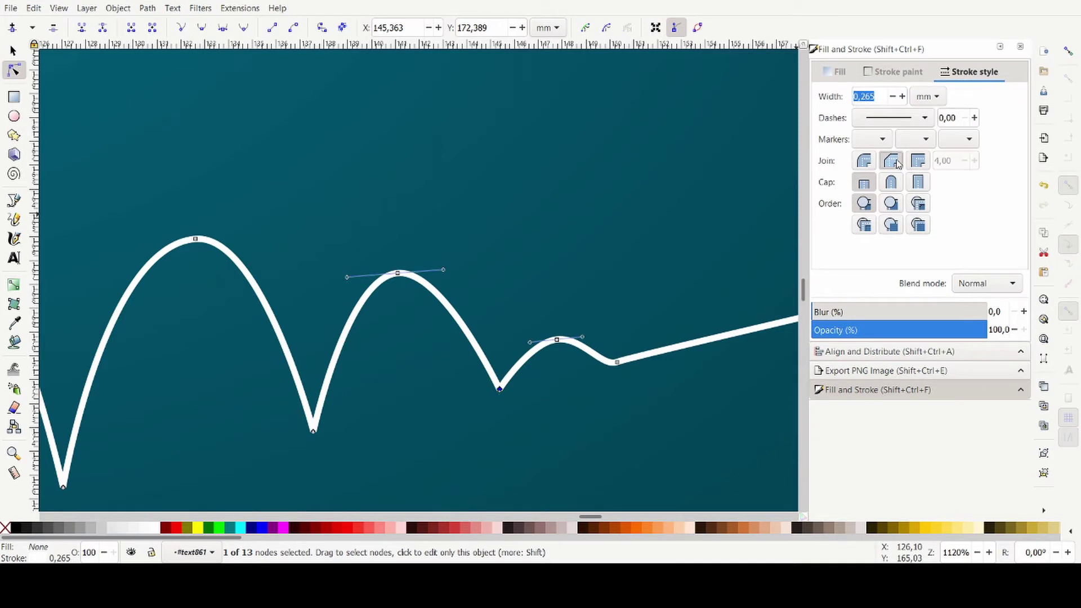
scroll(495, 400, up, 4)
scroll(516, 396, down, 7)
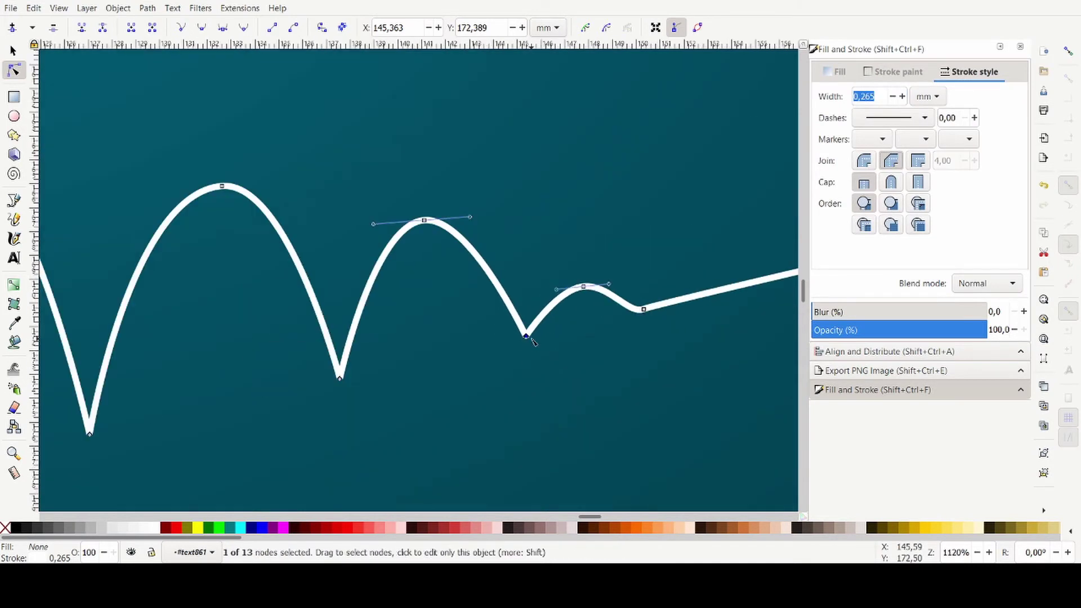
scroll(403, 379, down, 2)
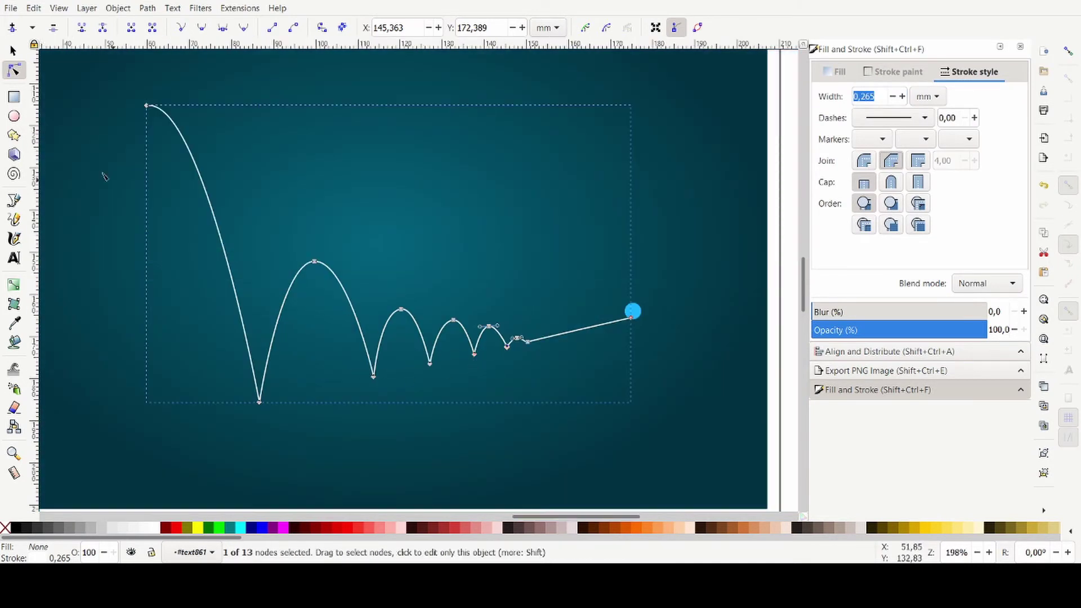
Deselect the bounce curve and save the document.
click(13, 52)
scroll(456, 252, down, 2)
click(148, 223)
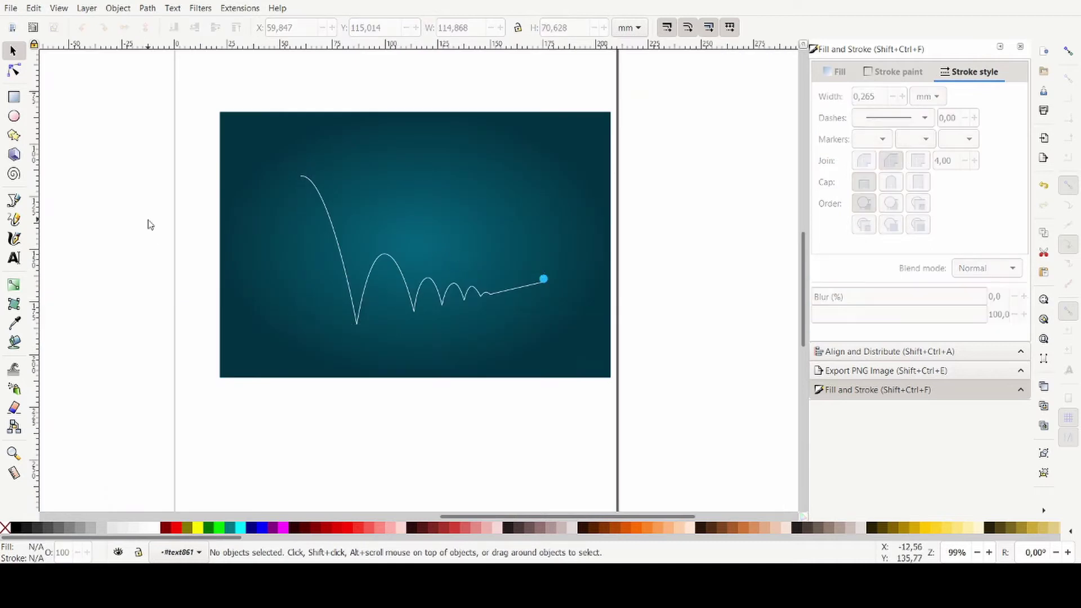
scroll(359, 256, up, 2)
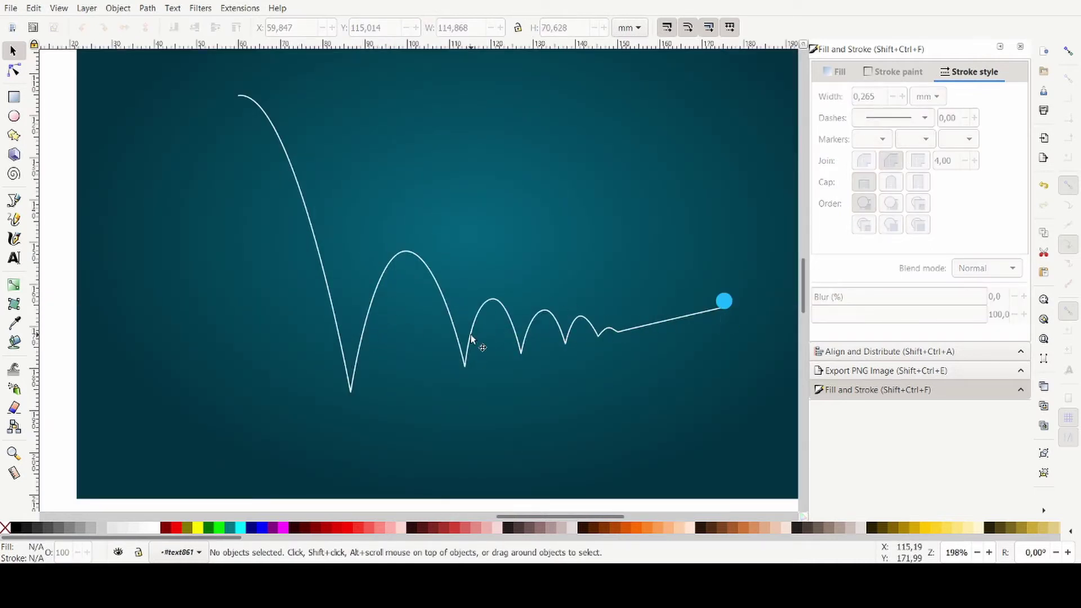
scroll(364, 354, down, 2)
scroll(383, 352, up, 1)
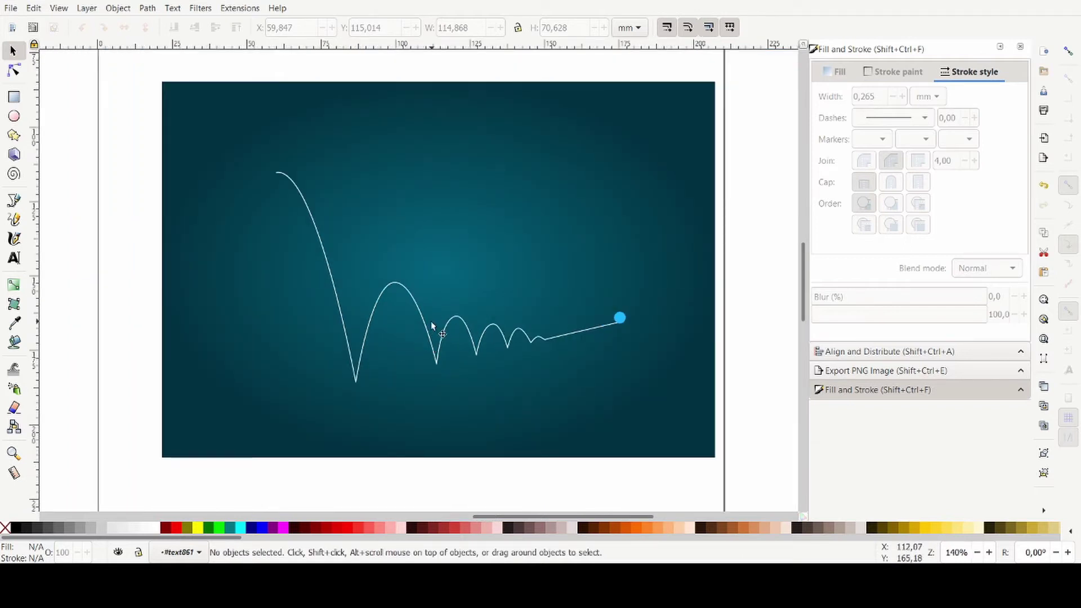
key(ctrl+s)
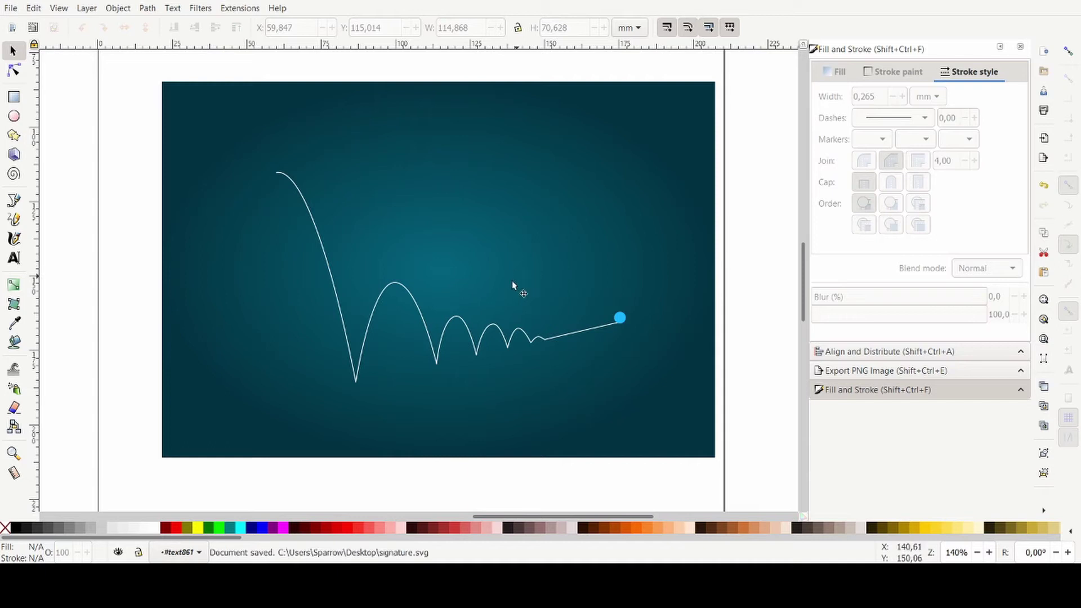
key(Escape)
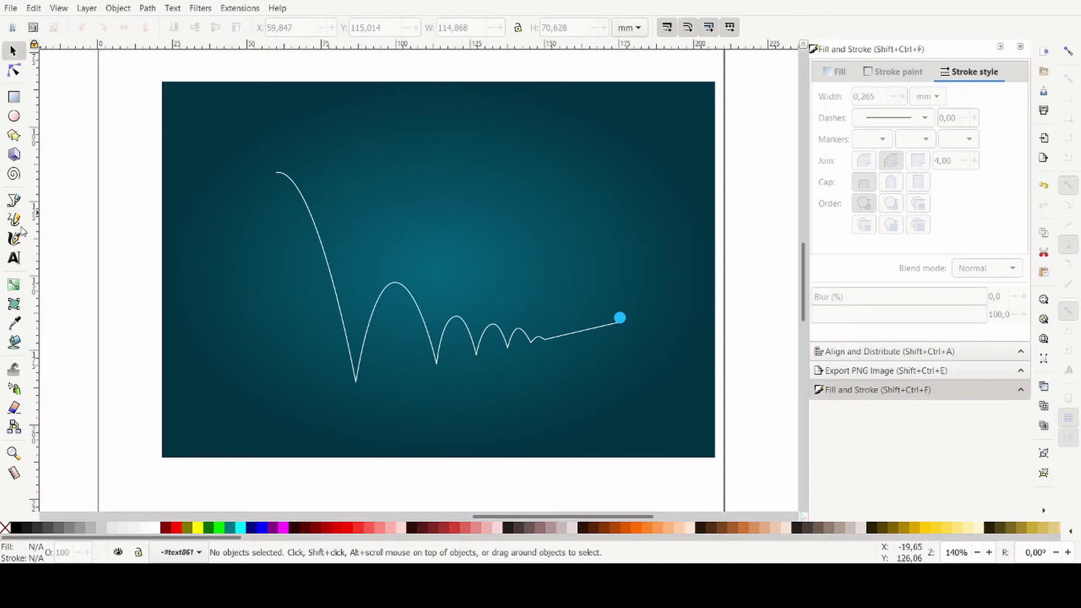
Draw a three-node valley-shaped curve about 139 by 87 mm, from above the bounce curve's start through the last bounce and up beyond the ball.
click(14, 201)
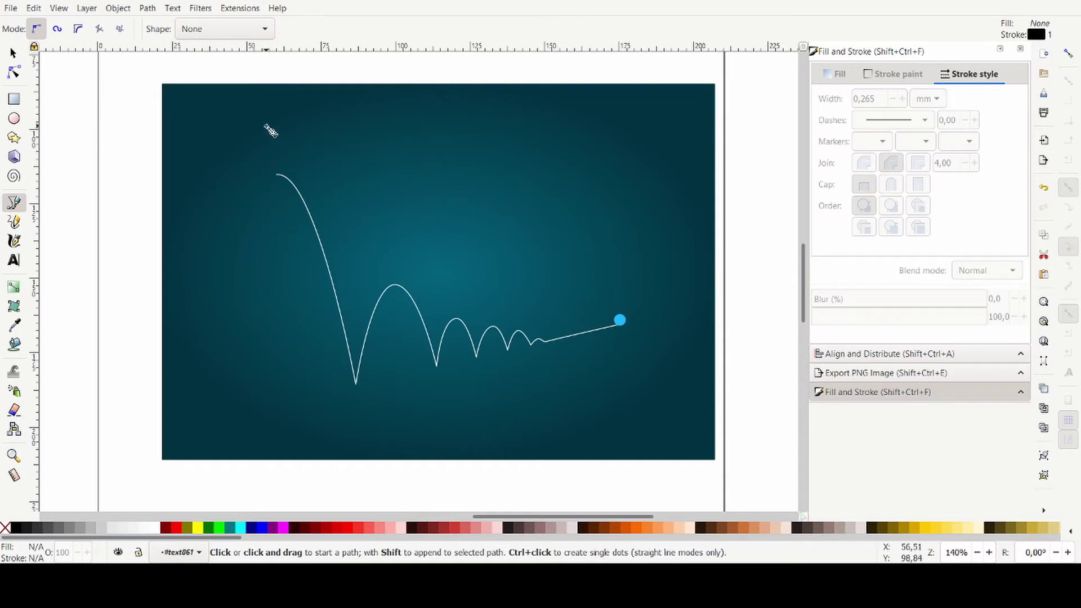
drag(267, 126, 293, 172)
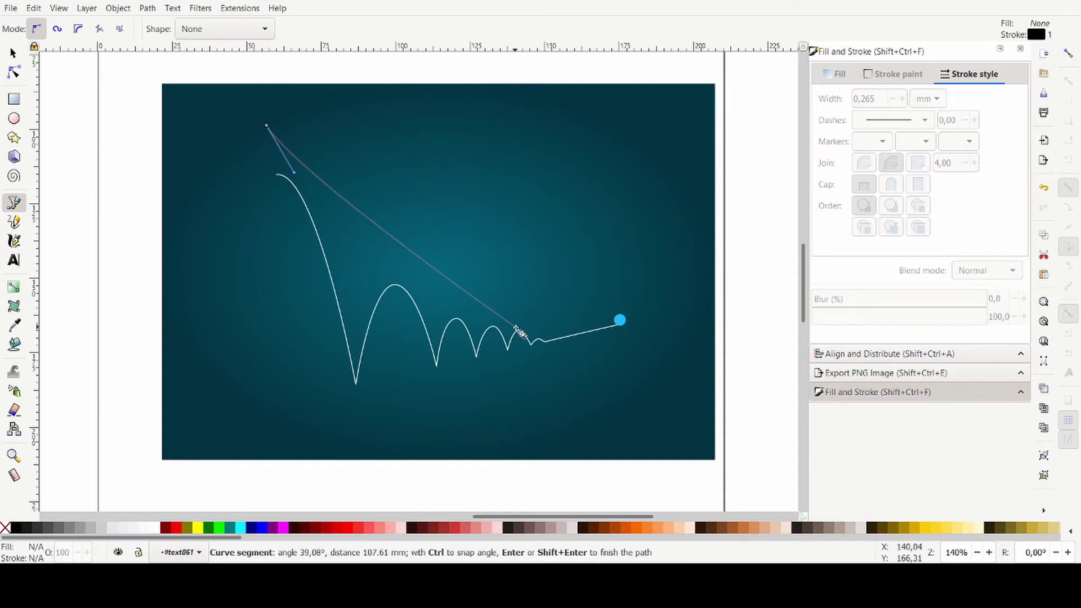
drag(545, 338, 654, 302)
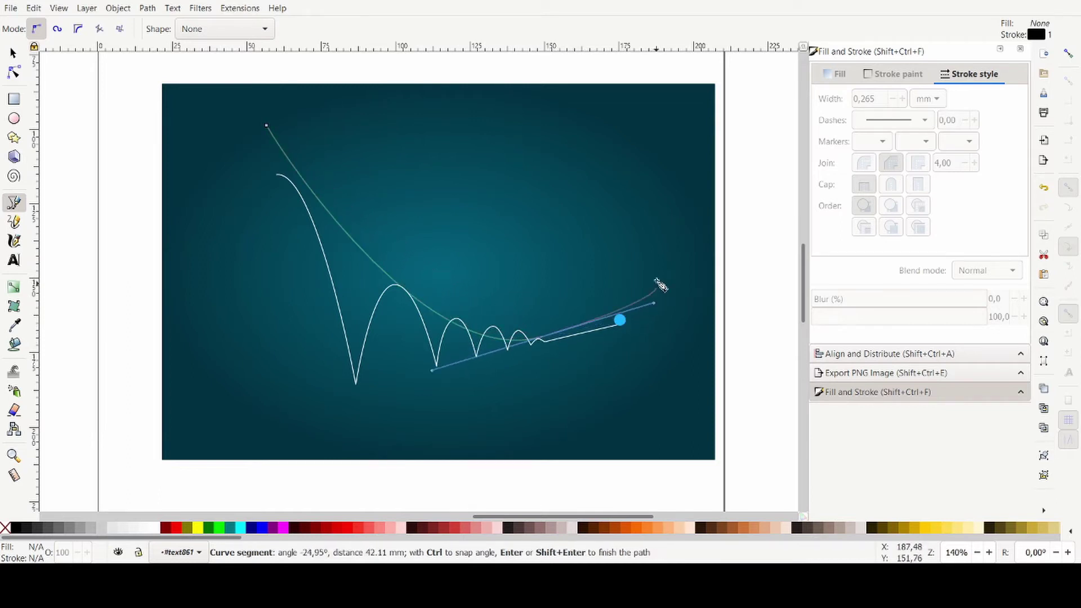
click(680, 85)
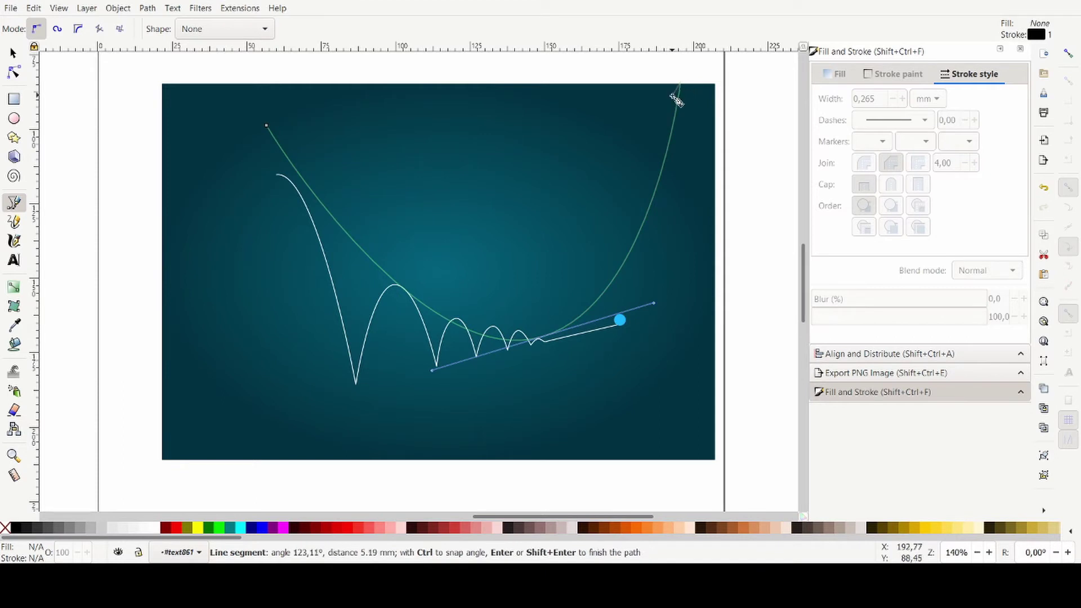
key(Return)
click(13, 53)
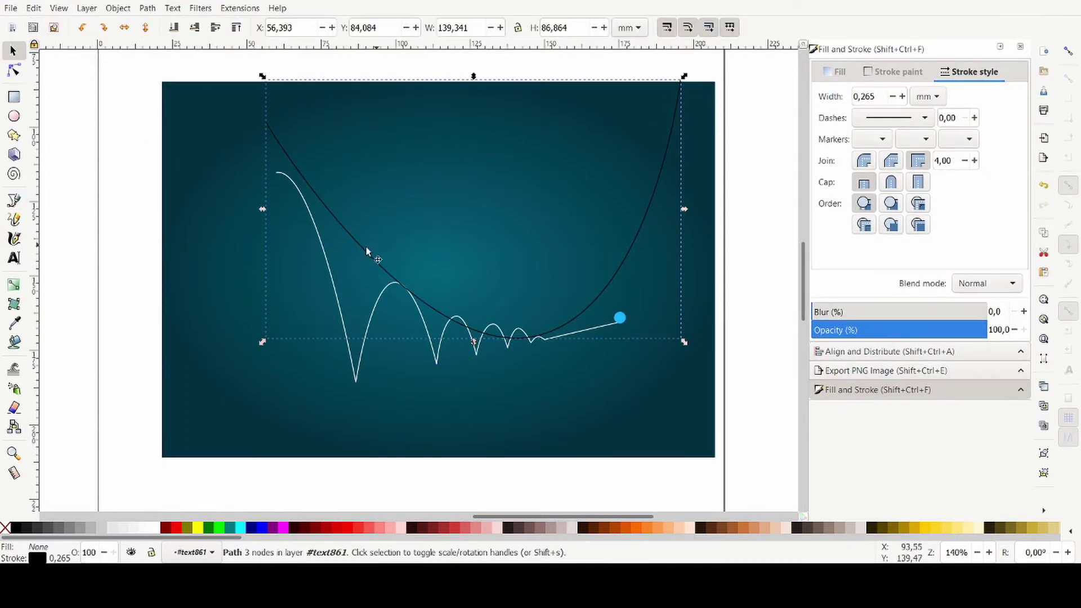
Move the black valley-shaped curve to X 59.5, Y 84.5 mm.
ctrl+scroll(418, 272, up, 1)
drag(492, 345, 511, 355)
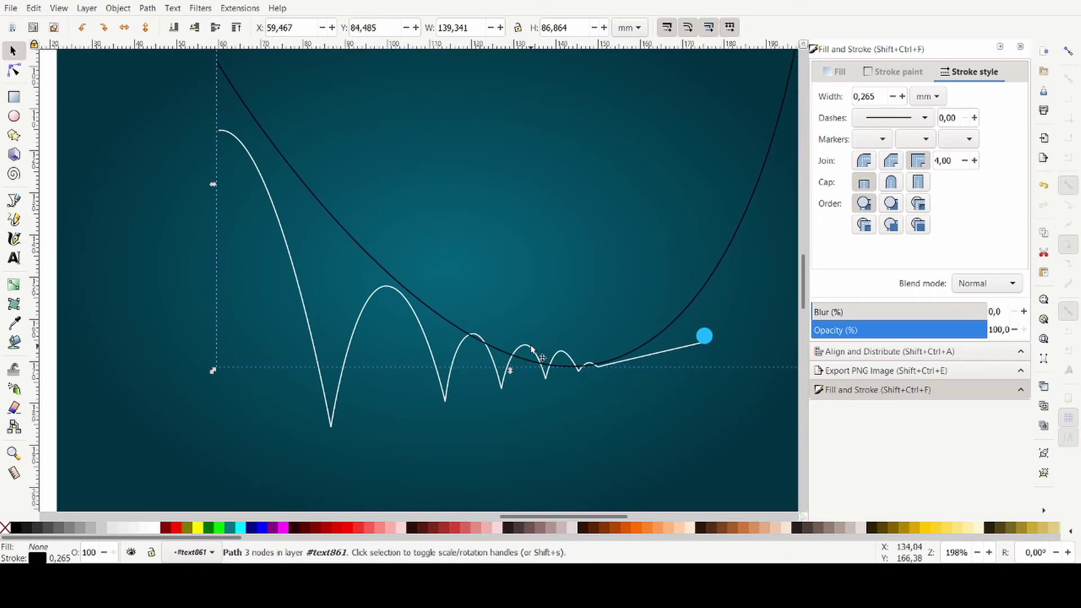
scroll(394, 357, down, 2)
scroll(439, 342, up, 1)
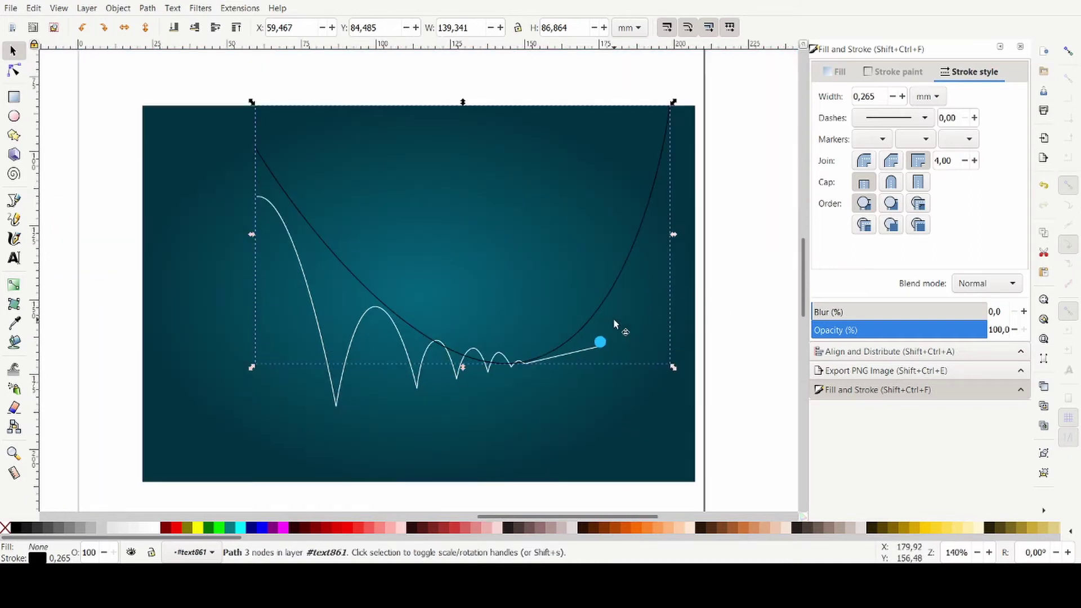
Reshape the black curve with ends near X 71.5, Y 92.1 and X 203.8, Y 89.4 mm, aligning its low node's handles with the ball's straight segment.
click(14, 69)
drag(257, 148, 293, 132)
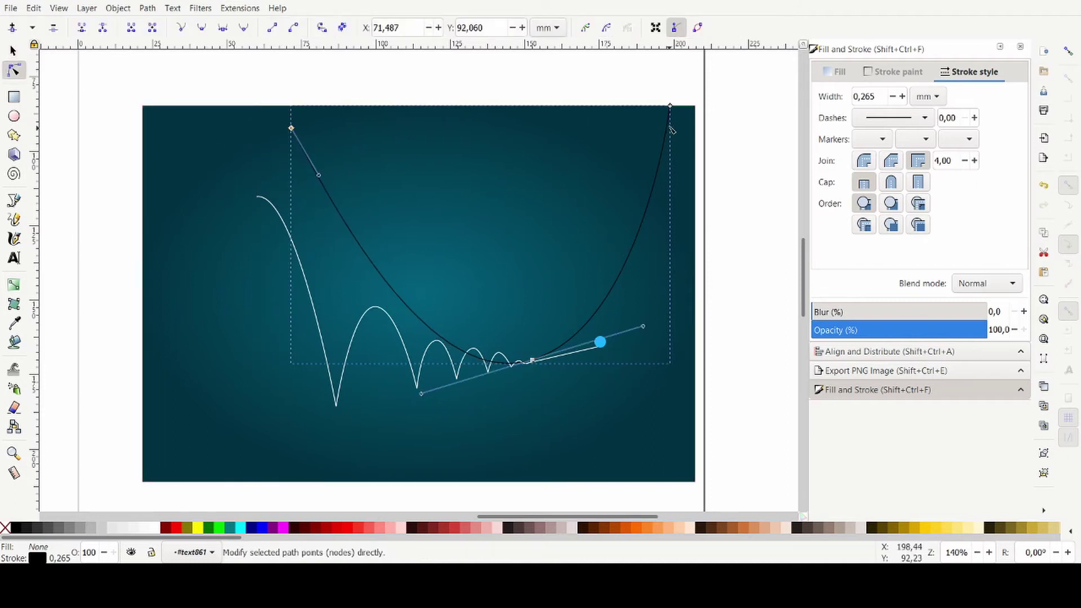
drag(670, 105, 685, 120)
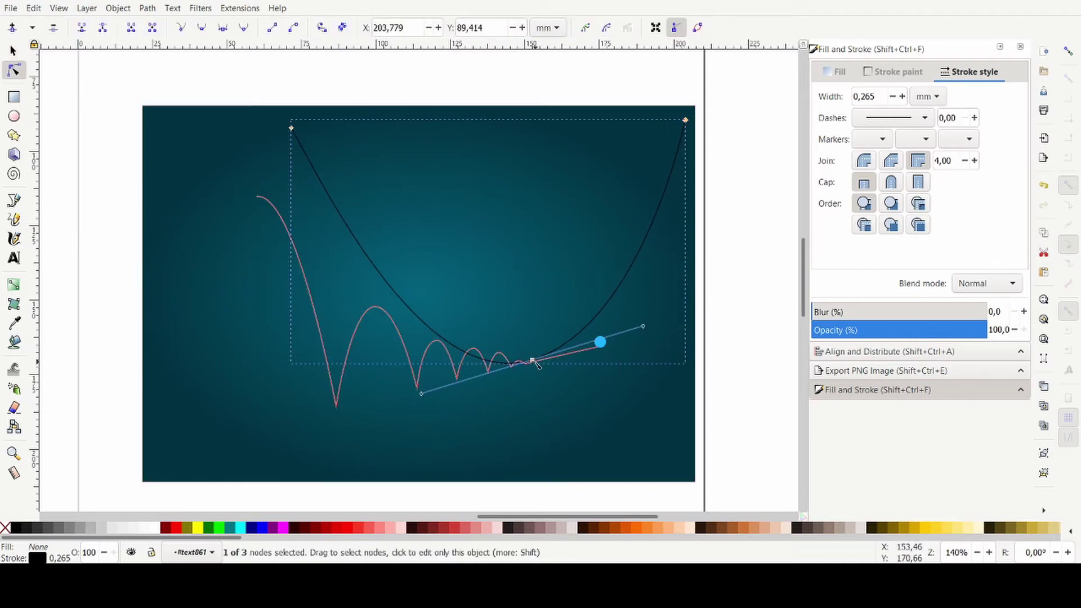
drag(535, 362, 527, 365)
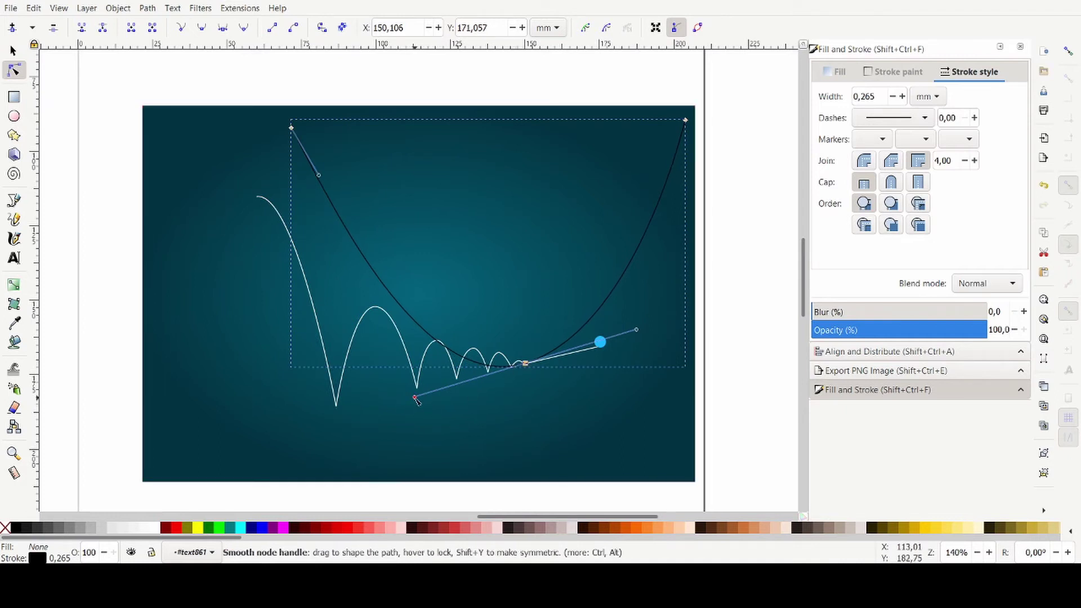
drag(416, 399, 418, 388)
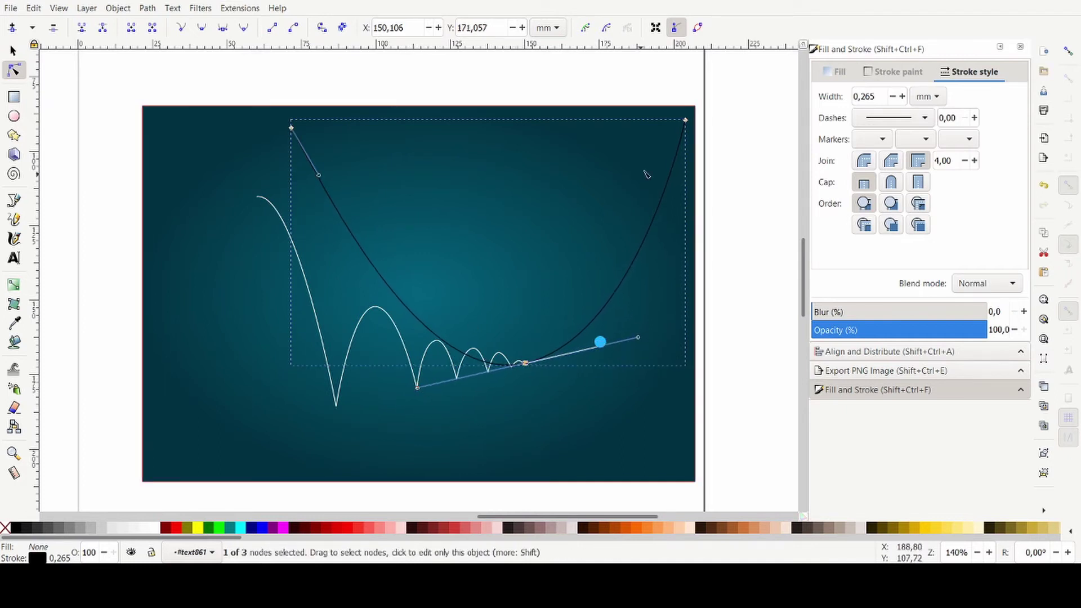
Move the black curve's start node to about X 51.8, Y 90.4 mm and pull its handle steeper downward.
click(685, 121)
drag(686, 121, 675, 153)
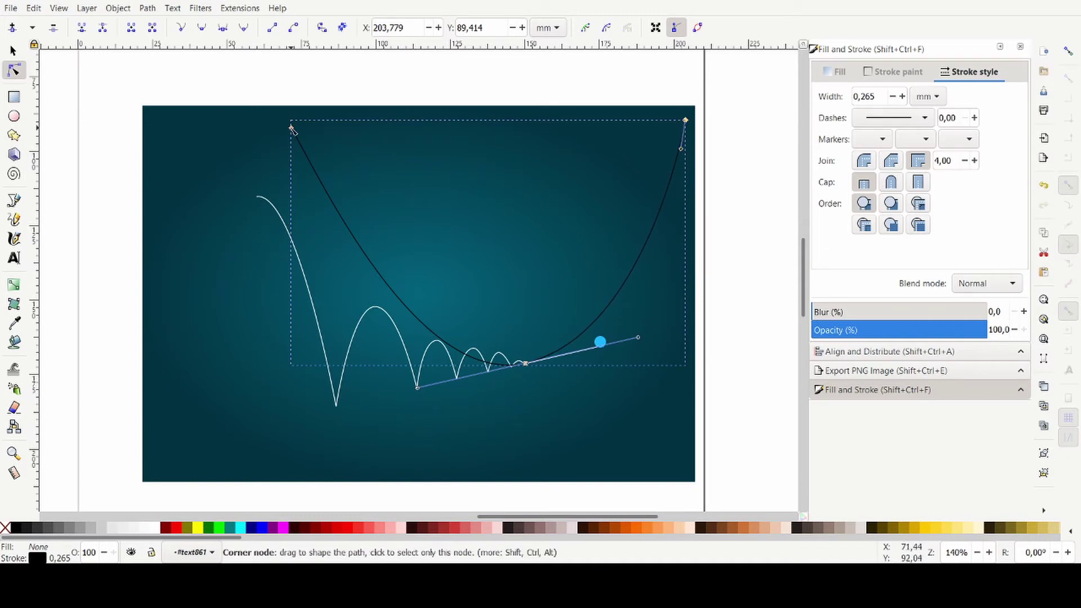
drag(291, 128, 233, 122)
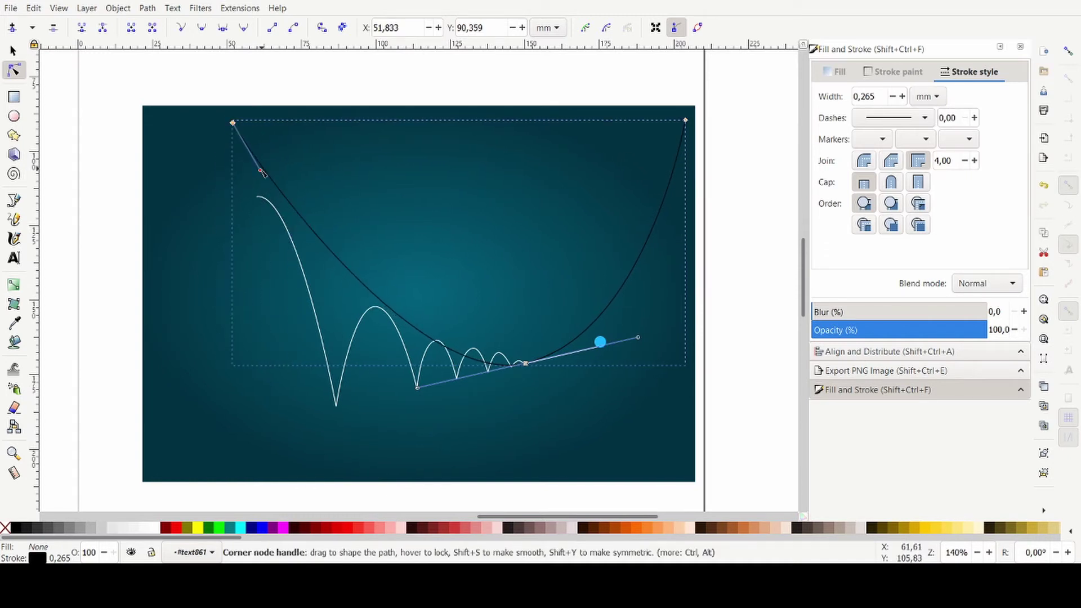
drag(262, 174, 245, 183)
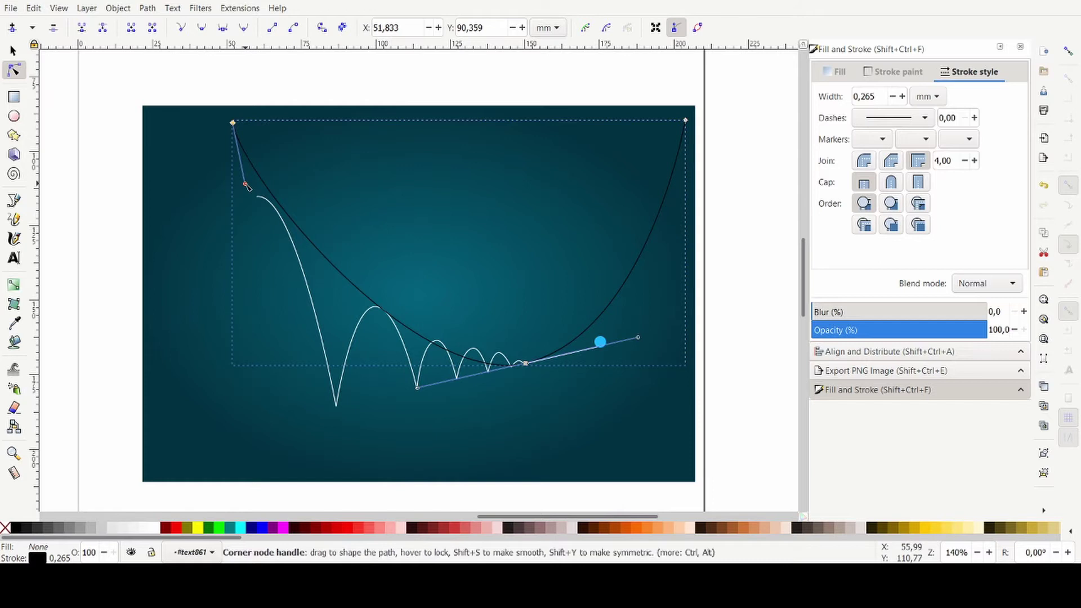
Lower the second to fifth bounce peaks onto the black curve, at about Y 165.2, 170.1, 171.7 and 171.4 mm.
click(12, 48)
scroll(459, 327, up, 4)
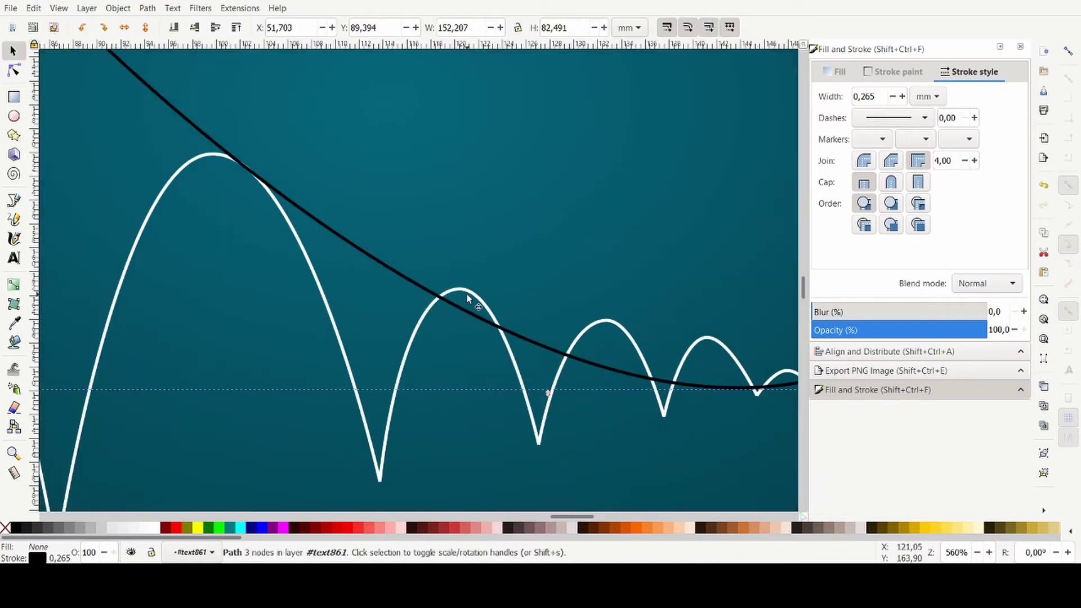
key(n)
drag(463, 289, 459, 309)
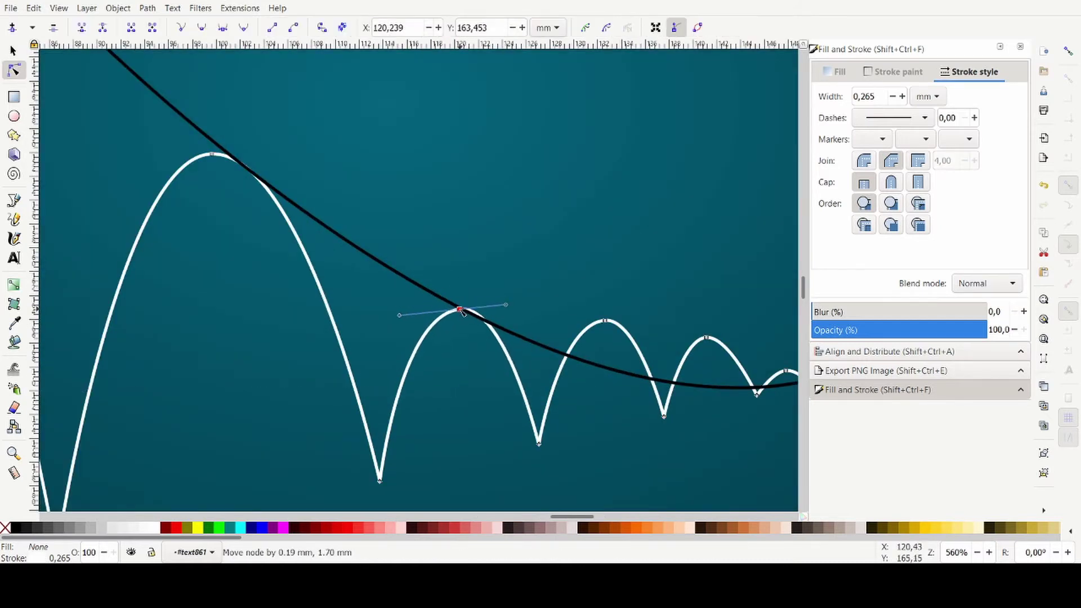
drag(605, 321, 602, 368)
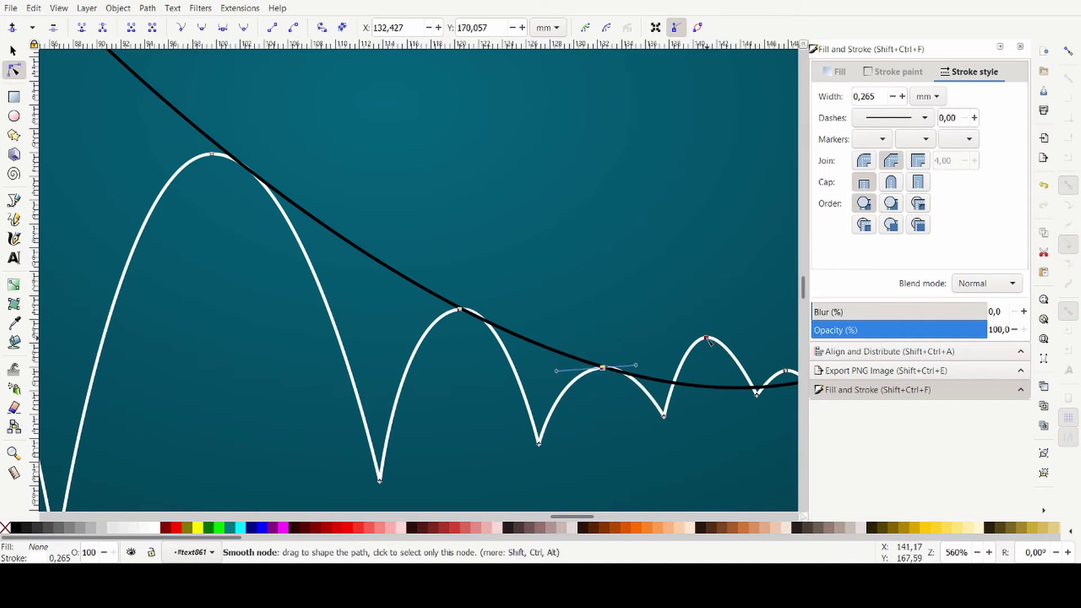
drag(709, 341, 712, 389)
scroll(534, 378, down, 2)
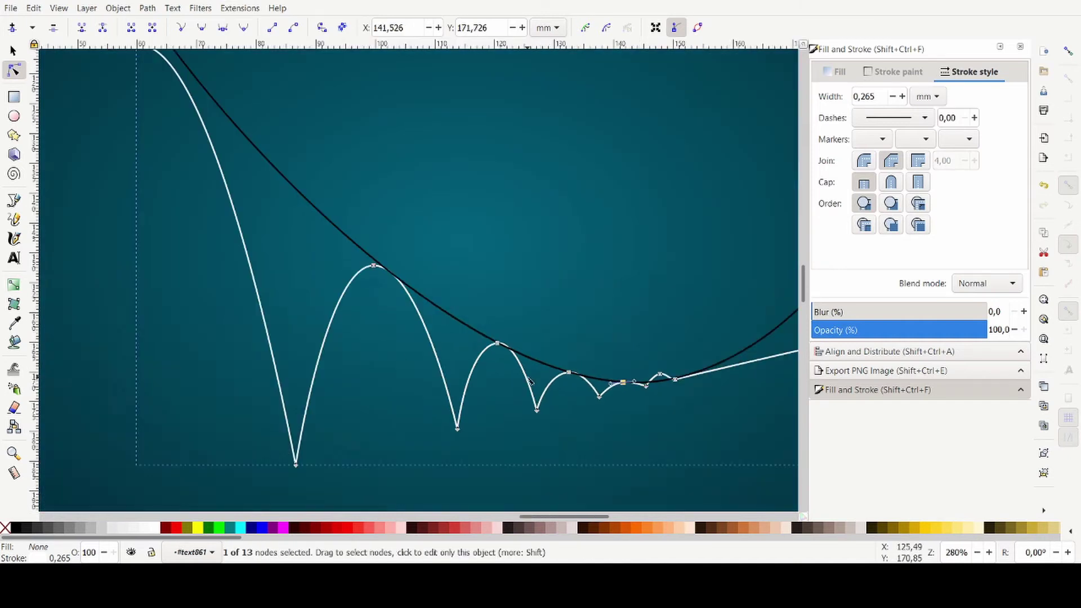
scroll(656, 393, up, 3)
drag(676, 338, 672, 357)
scroll(563, 349, down, 4)
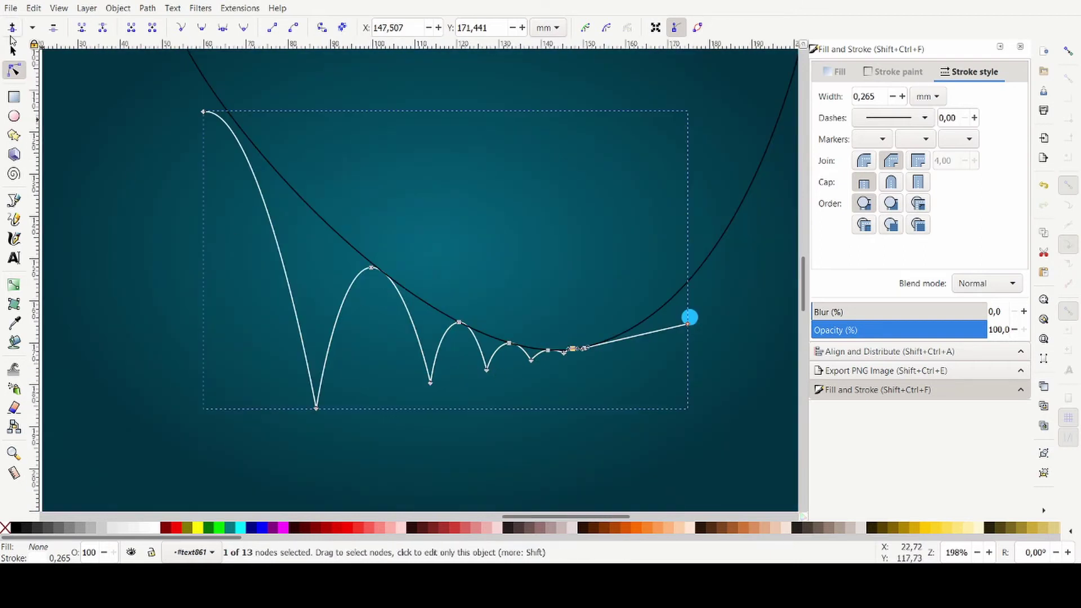
Delete the black valley-shaped guide curve.
click(13, 50)
click(198, 70)
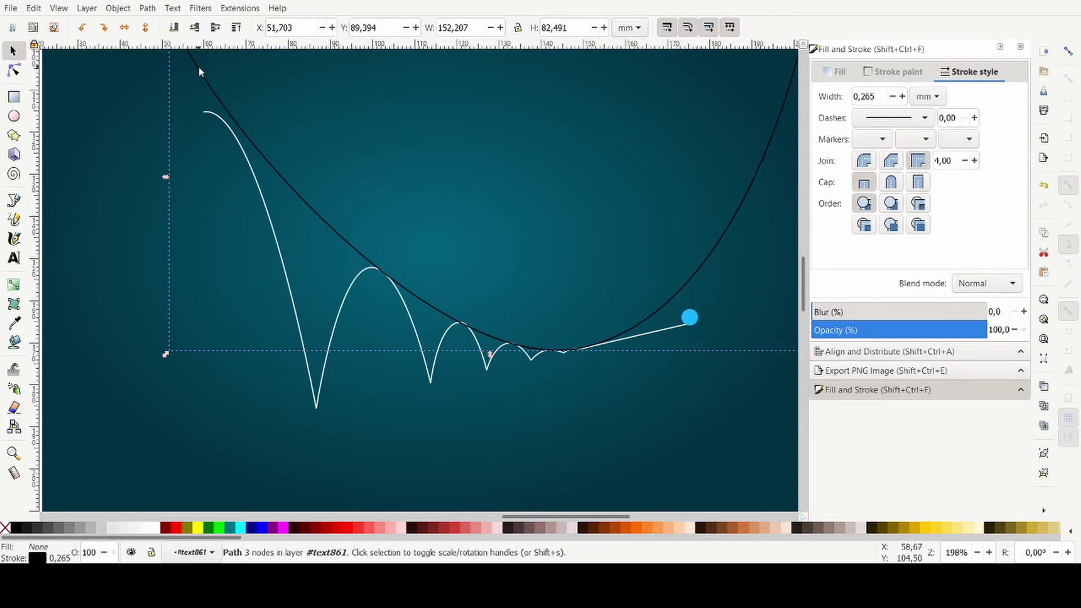
key(Delete)
scroll(370, 370, down, 2)
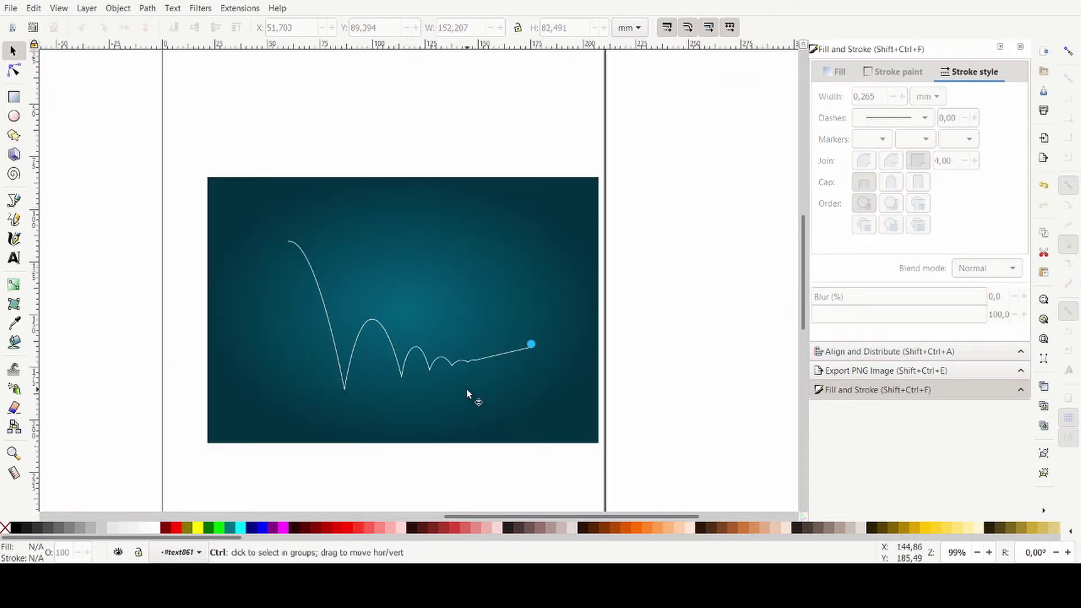
Tighten the fourth and fifth bounces, placing the valley between them at X 144.1, Y 172.8 mm and the straight segment's start near X 149, Y 171.6 mm.
scroll(471, 366, up, 7)
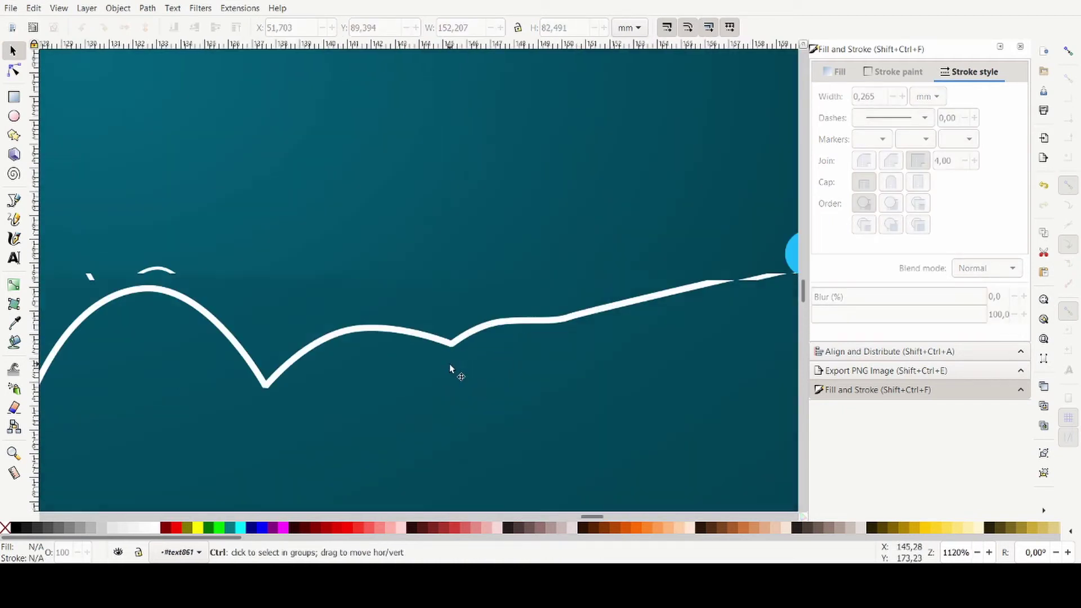
click(13, 72)
click(360, 328)
drag(451, 345, 431, 356)
mouse_move(363, 329)
mouse_down()
mouse_move(344, 338)
mouse_move(377, 331)
mouse_up()
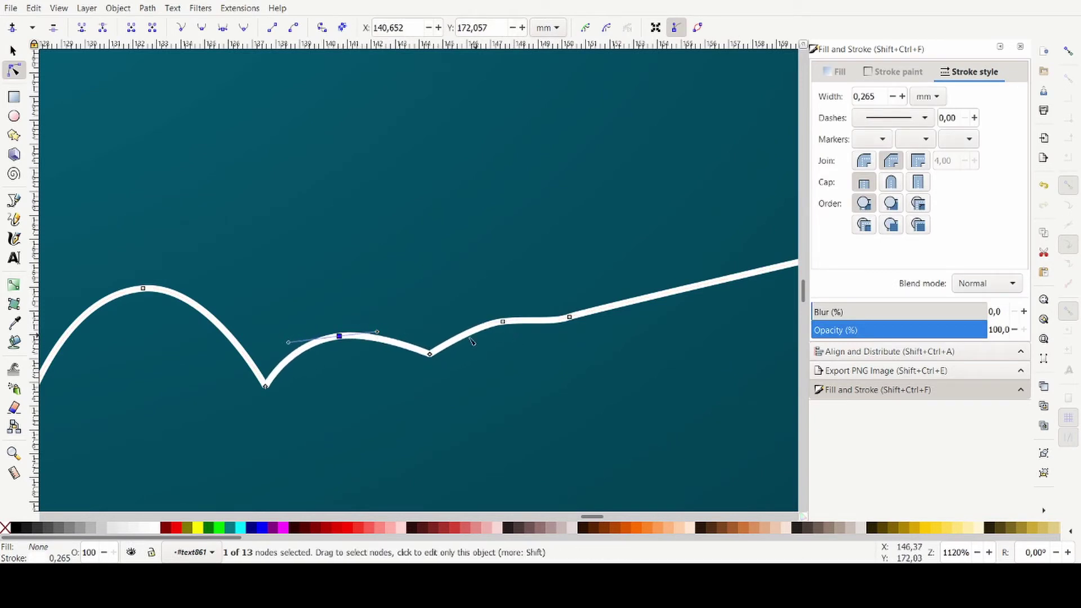
mouse_move(502, 321)
mouse_down()
mouse_move(474, 326)
mouse_move(499, 324)
mouse_up()
mouse_move(569, 317)
mouse_down()
mouse_move(539, 326)
mouse_move(558, 323)
mouse_up()
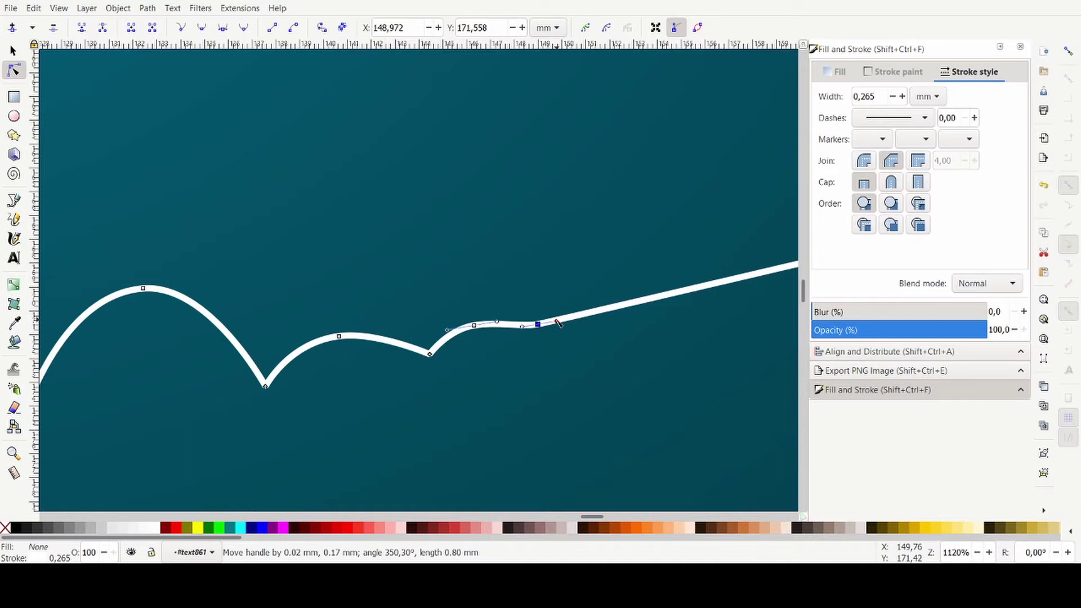
drag(430, 354, 422, 355)
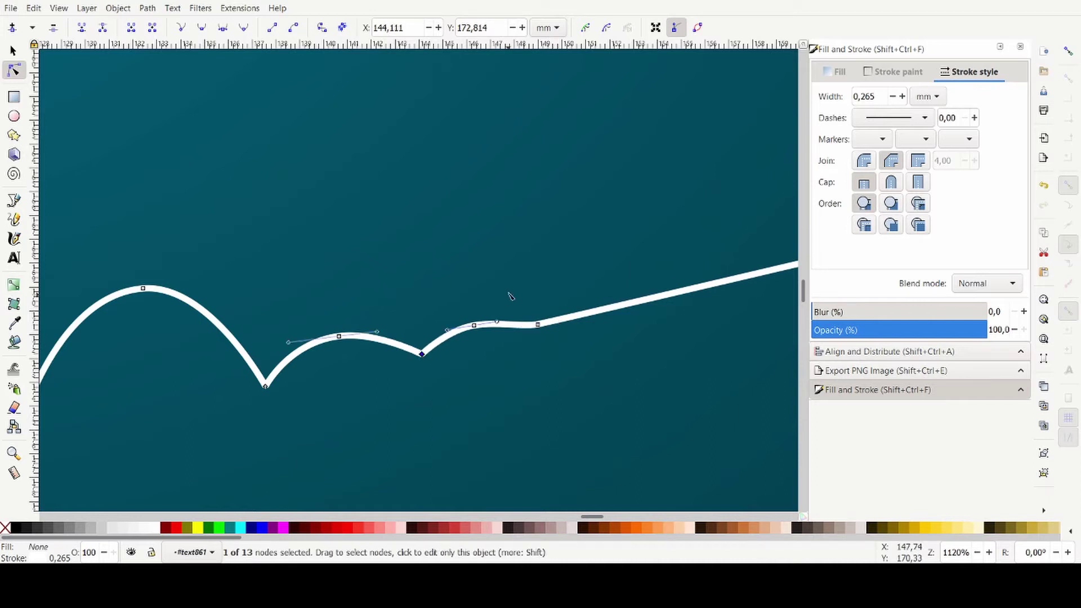
Deselect the bounce curve and examine how evenly the bounces diminish, from the whole drawing down to the small ones.
ctrl+scroll(510, 295, down, 6)
ctrl+scroll(426, 291, up, 2)
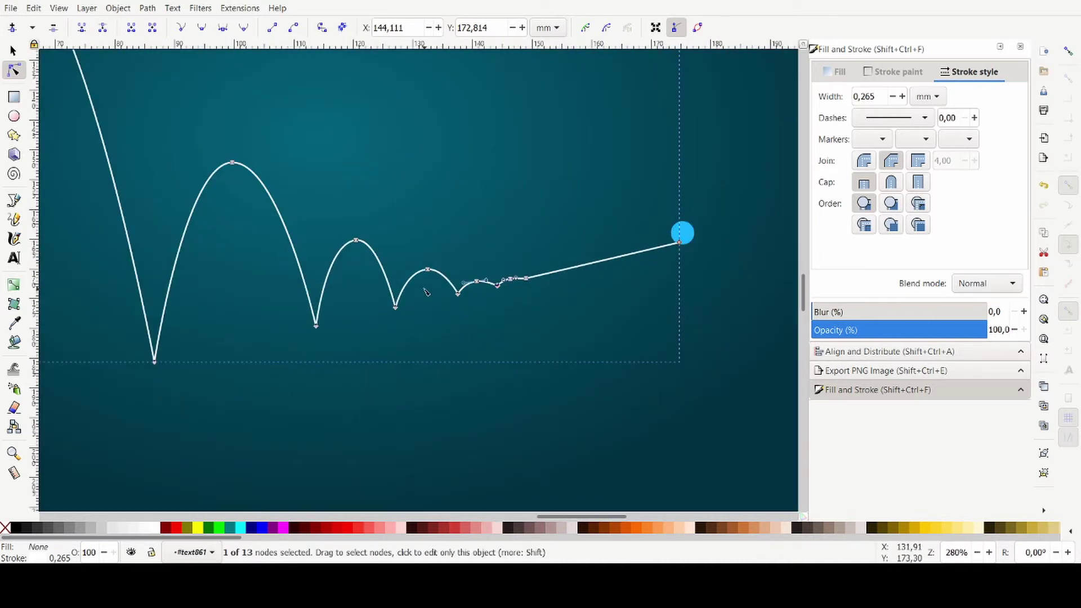
ctrl+scroll(510, 309, down, 2)
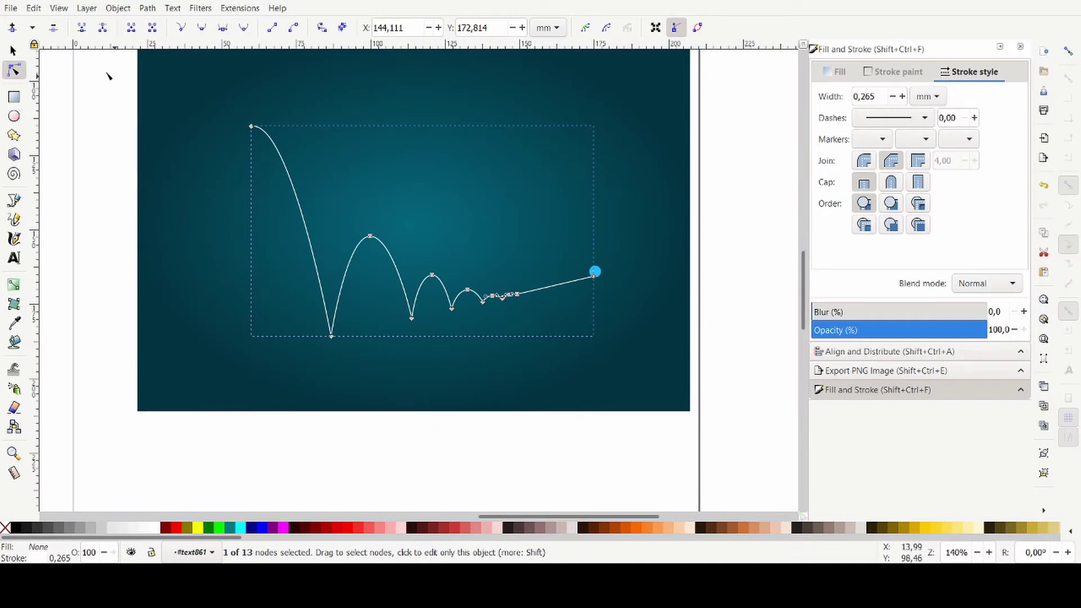
click(13, 50)
click(85, 98)
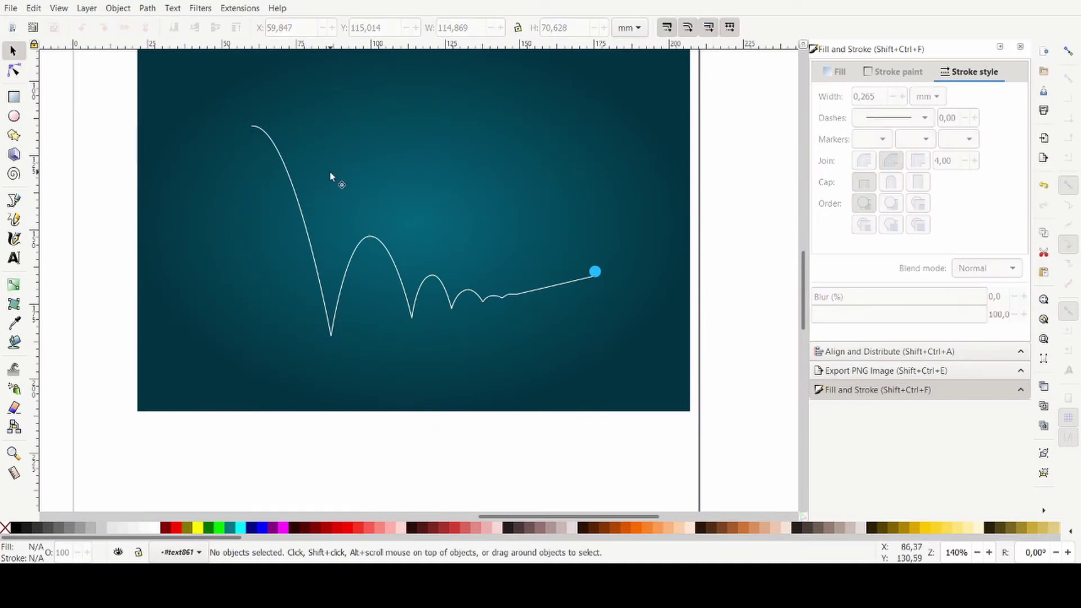
ctrl+scroll(411, 276, up, 2)
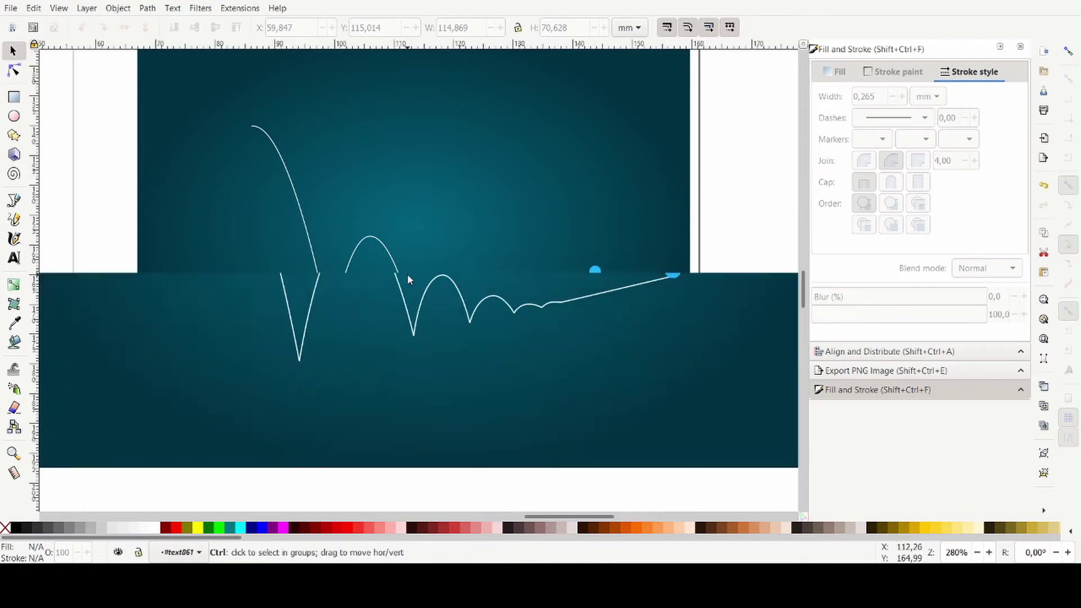
ctrl+scroll(540, 318, down, 1)
ctrl+scroll(540, 318, up, 3)
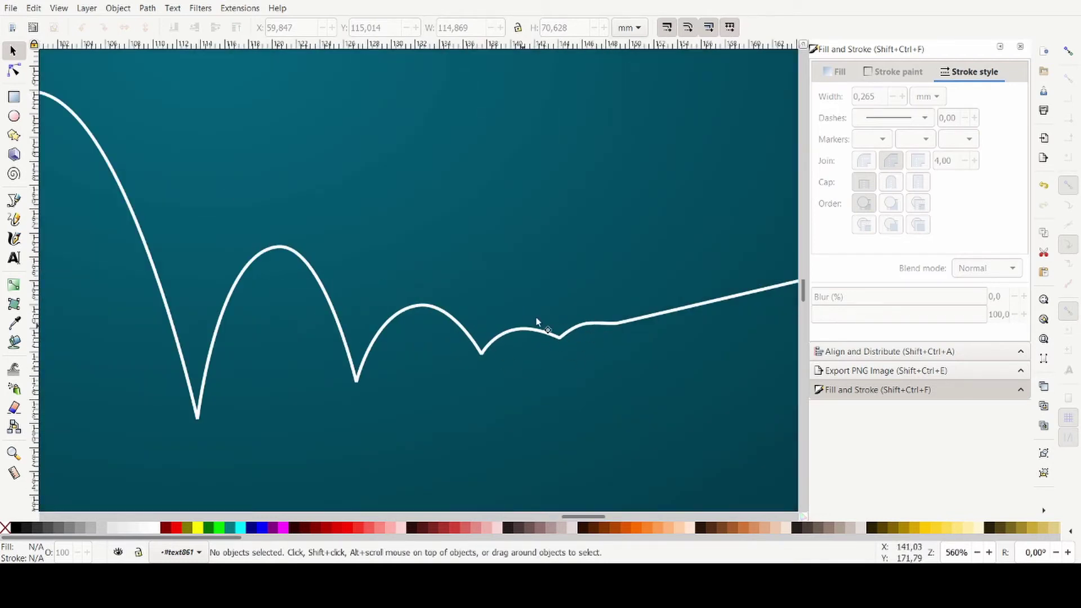
Narrow the fourth bounce by bringing its two valleys closer together, moving its peak to X 140.7, Y 172.3 mm and shortening the peak's left handle.
key(n)
scroll(518, 307, up, 2)
click(519, 350)
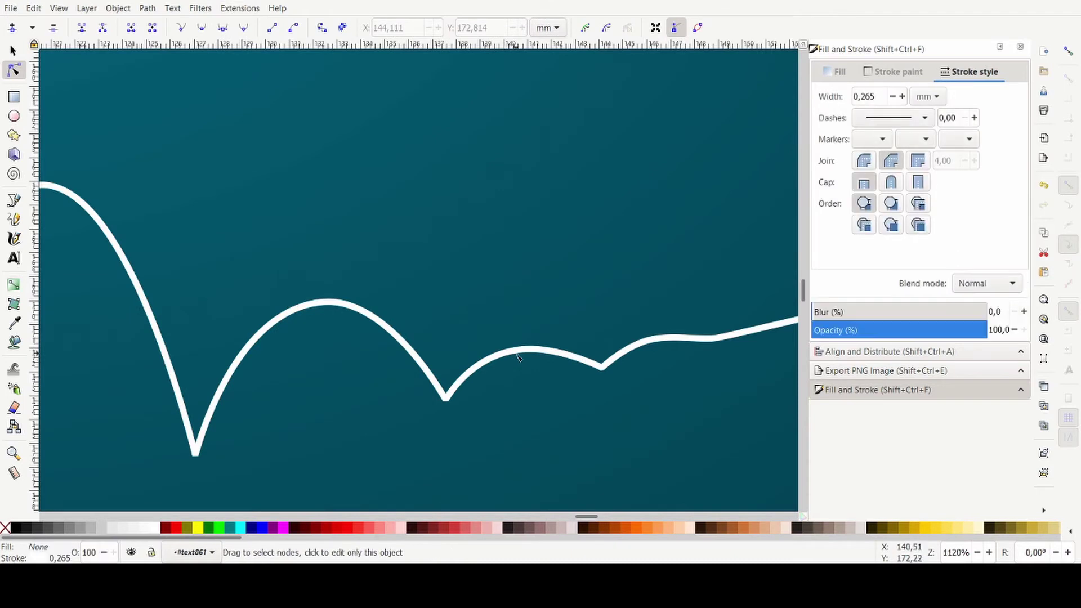
click(519, 350)
drag(519, 349, 536, 360)
click(452, 402)
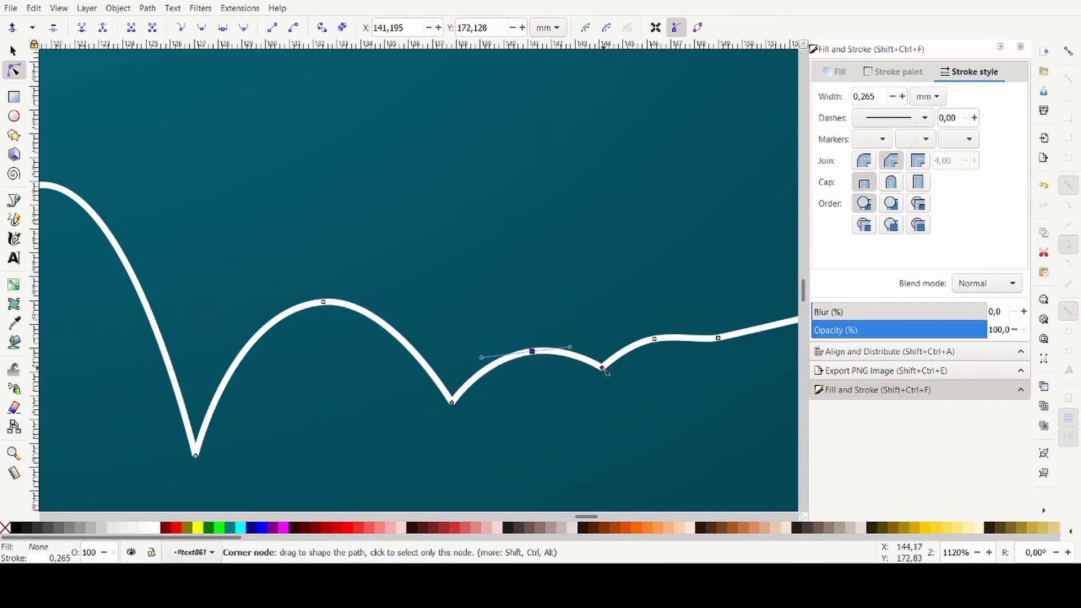
drag(605, 371, 590, 370)
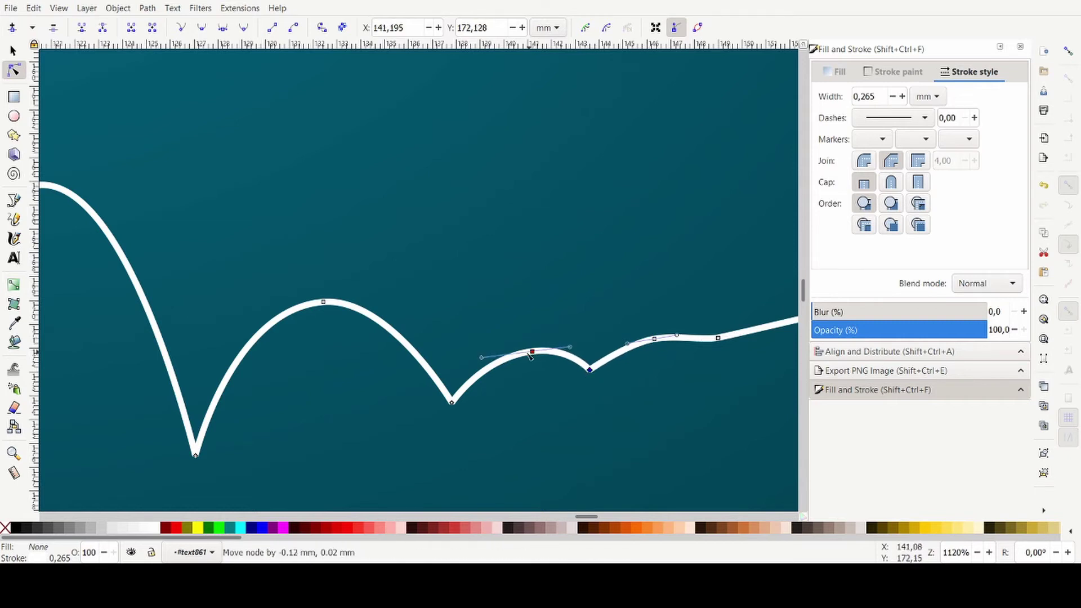
drag(529, 356, 482, 361)
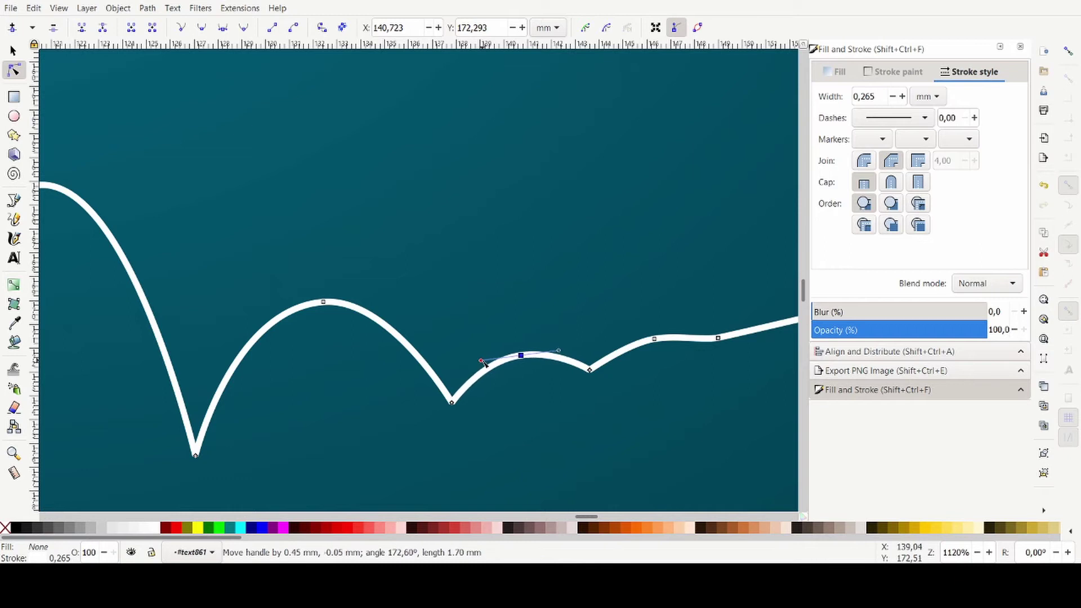
Shorten both handles of the third bounce's peak node for a narrower crest.
click(323, 302)
drag(230, 310, 253, 311)
drag(392, 297, 380, 299)
scroll(599, 337, down, 2)
scroll(442, 319, up, 2)
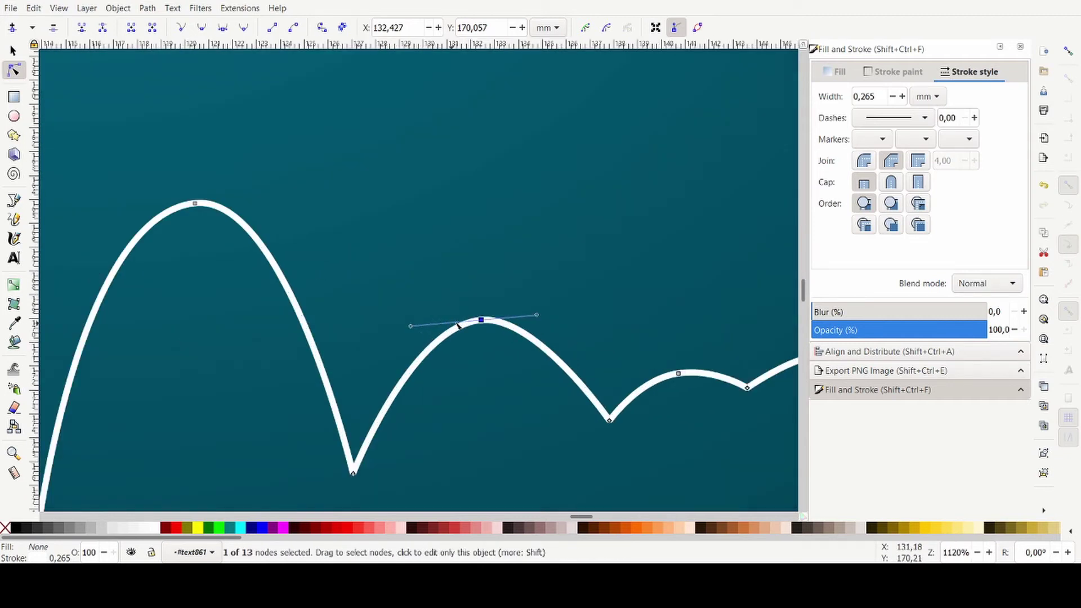
Deselect the bounce curve, check the overall shape and save the document.
scroll(601, 310, down, 3)
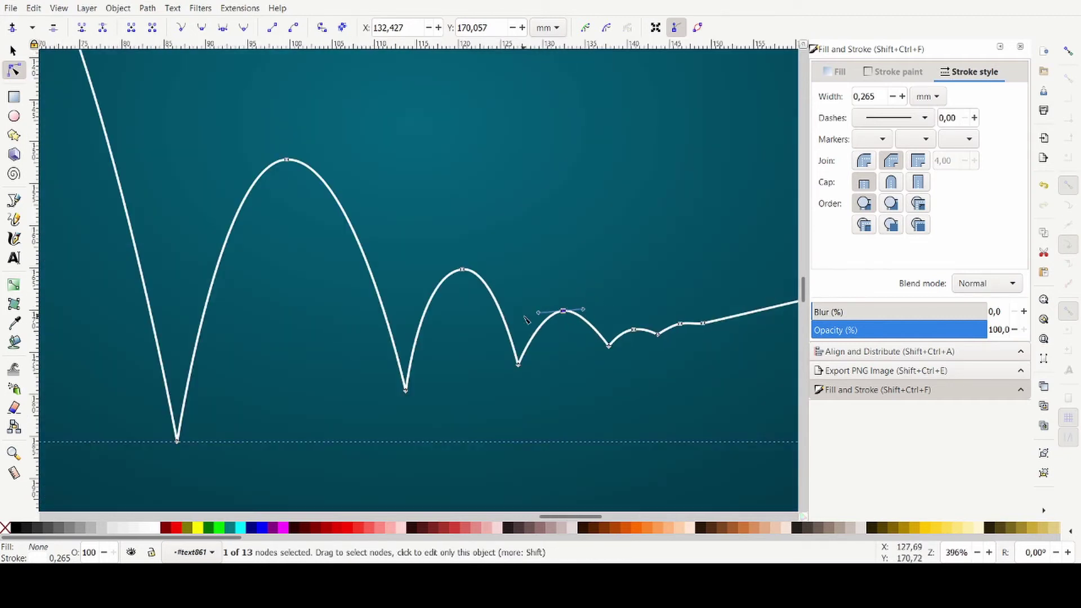
scroll(477, 269, up, 2)
scroll(369, 279, down, 5)
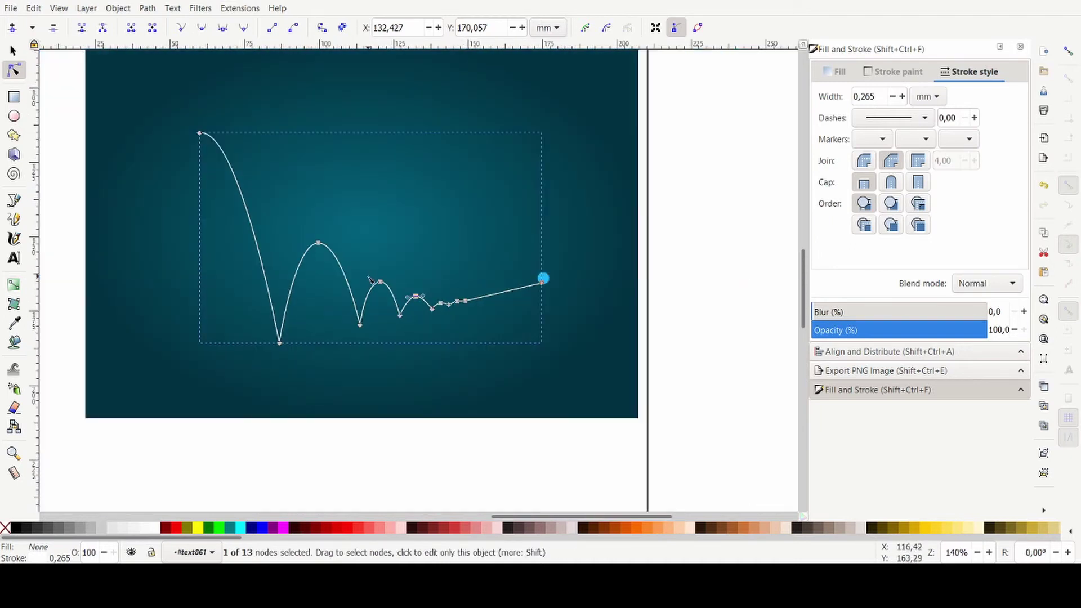
scroll(397, 278, up, 1)
scroll(435, 353, down, 2)
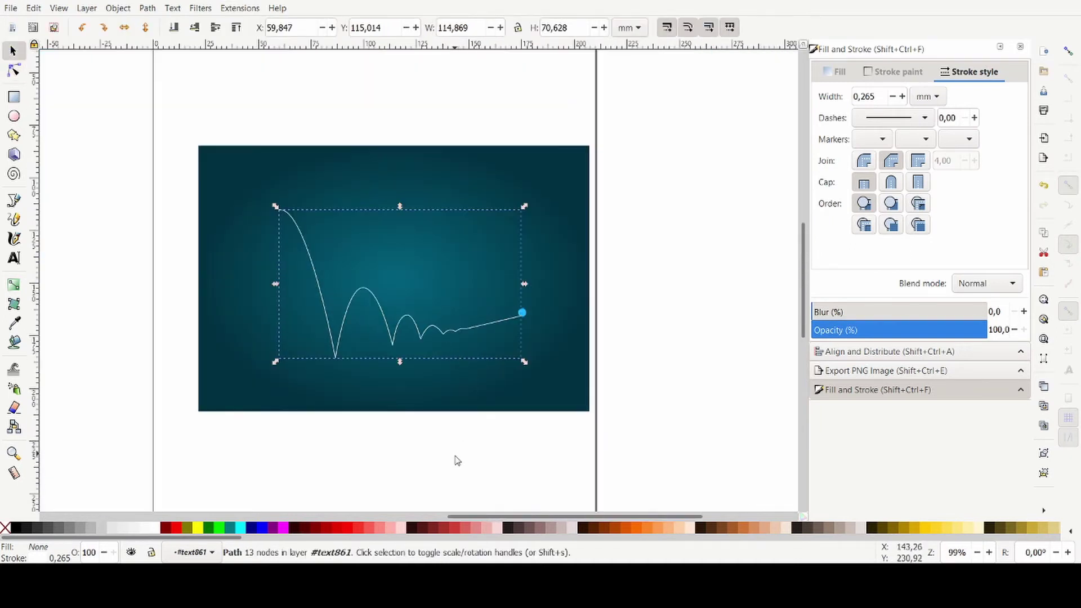
click(452, 432)
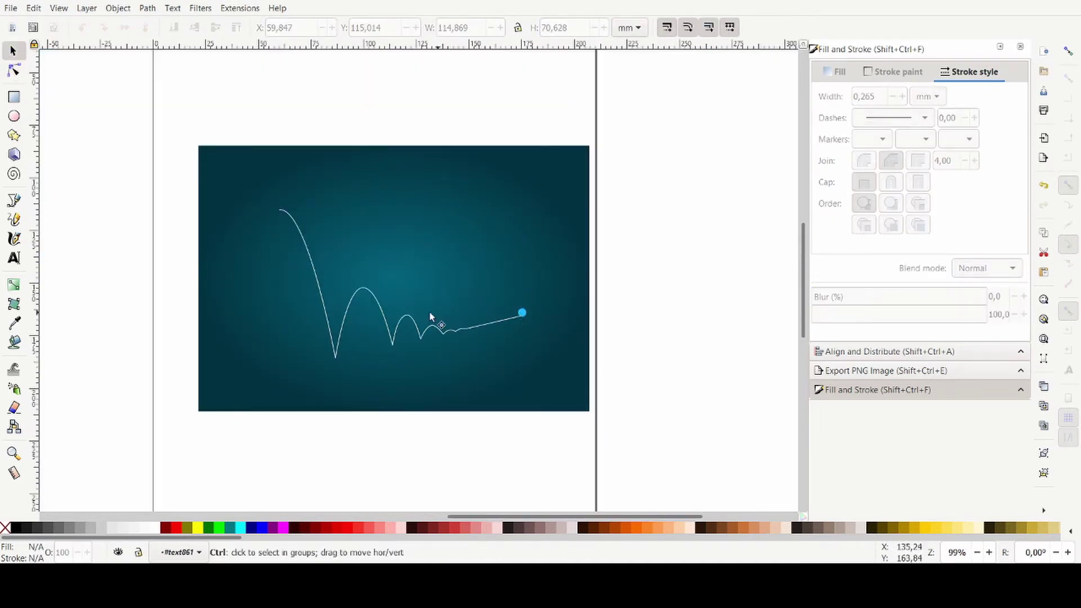
scroll(416, 307, up, 2)
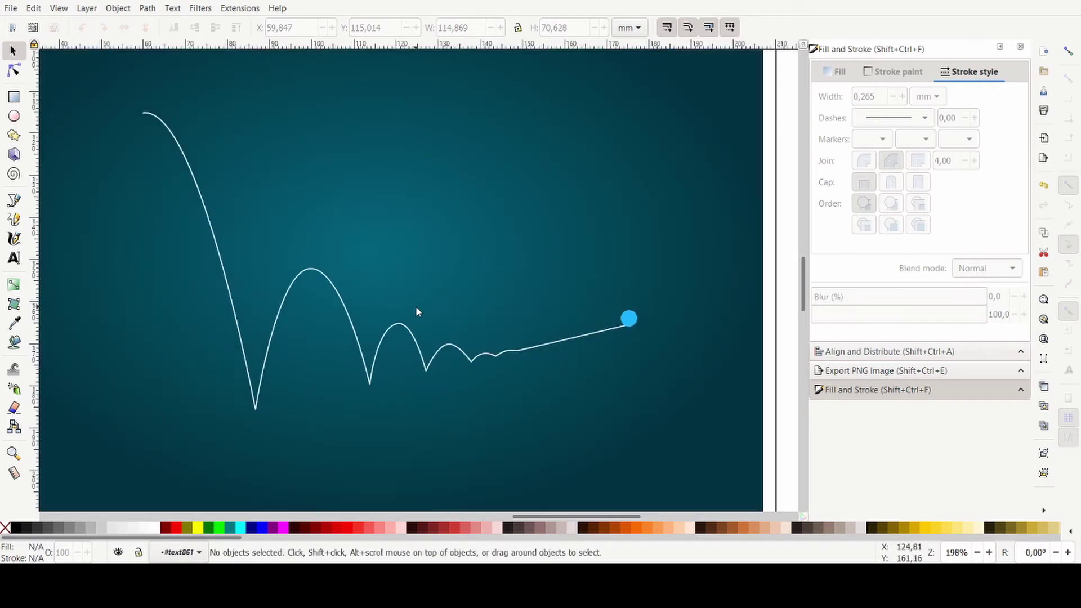
scroll(524, 318, down, 2)
scroll(485, 400, up, 1)
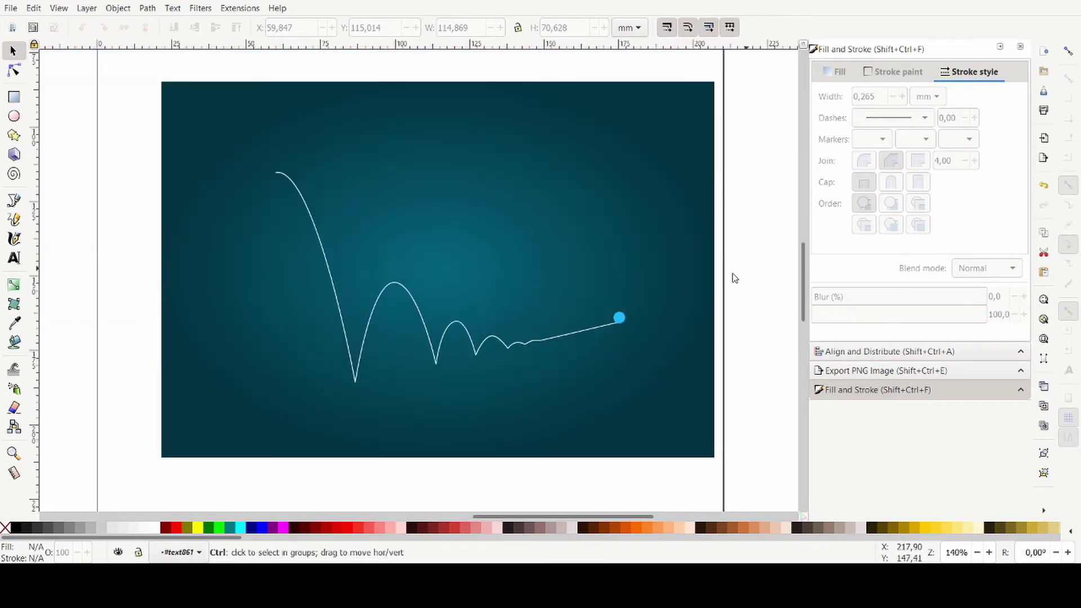
key(ctrl+s)
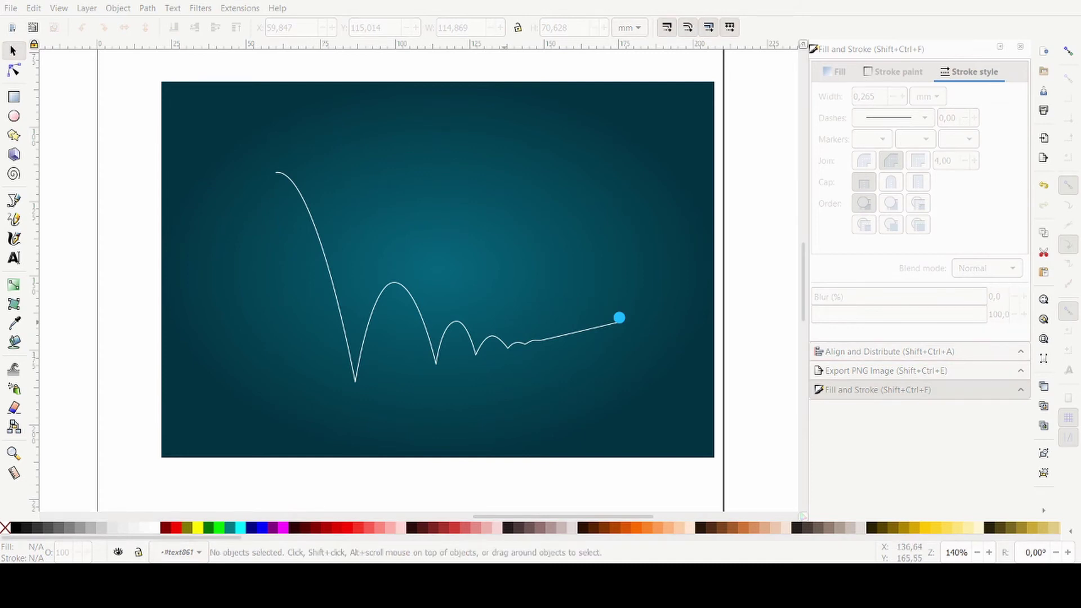
Paste the h(t) equation image and place it beside the gradient rectangle at X -69.2, Y 132.7 mm.
scroll(569, 301, down, 1)
key(ctrl+v)
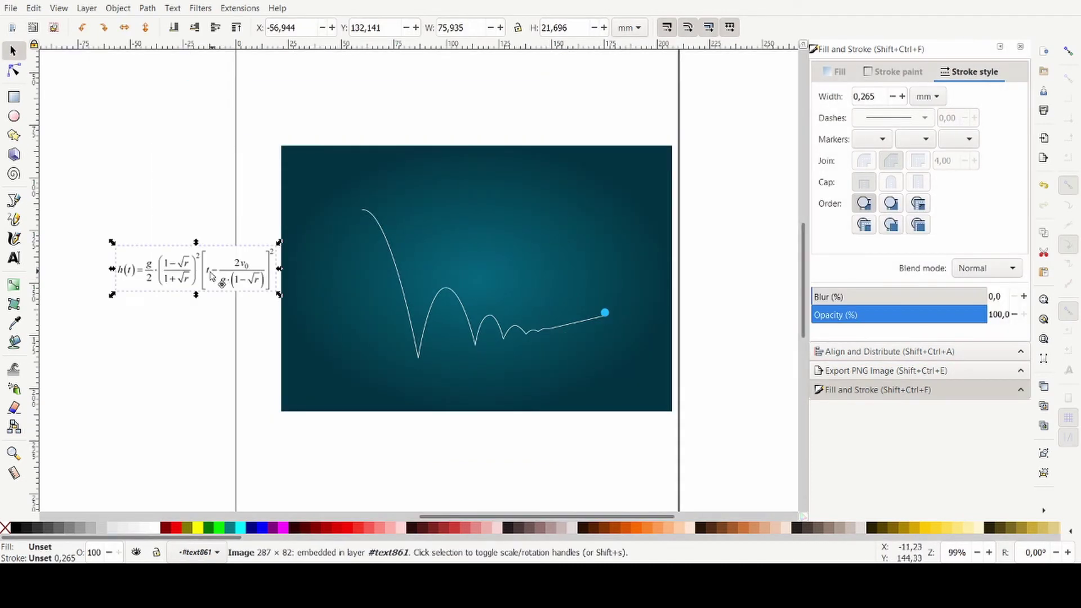
drag(210, 274, 185, 273)
scroll(474, 275, down, 2)
scroll(300, 271, up, 3)
scroll(346, 263, up, 2)
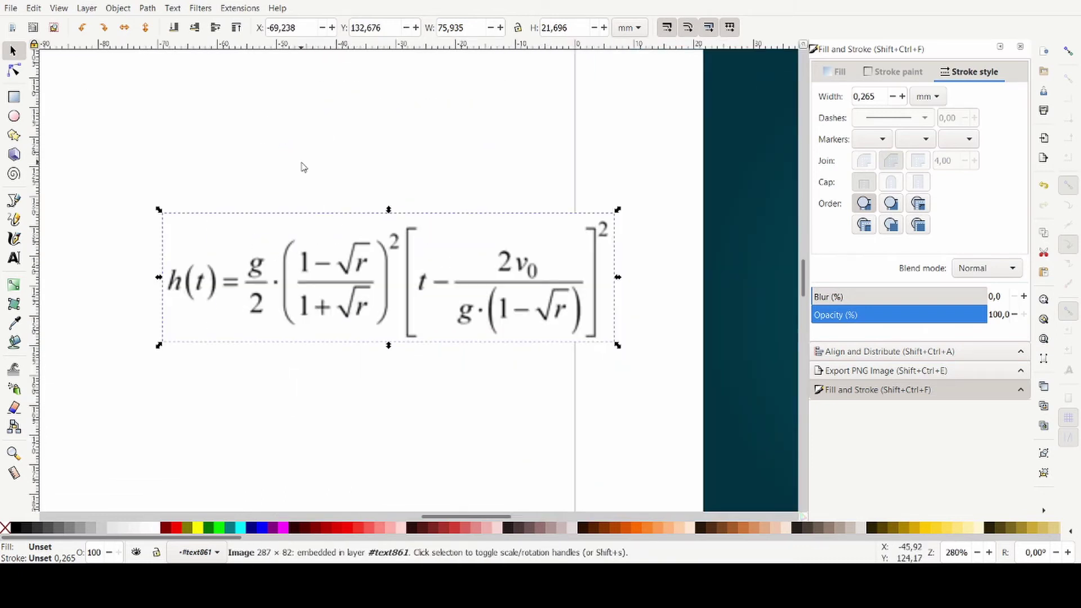
click(303, 167)
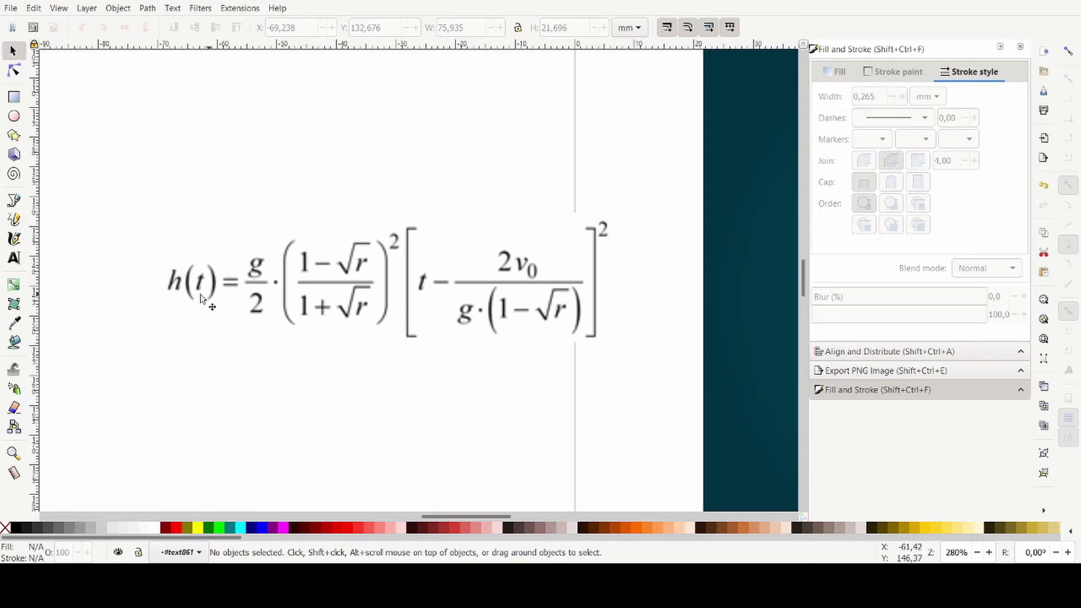
Add a text object reading "h(t)" above the reference equation image.
click(17, 259)
click(176, 164)
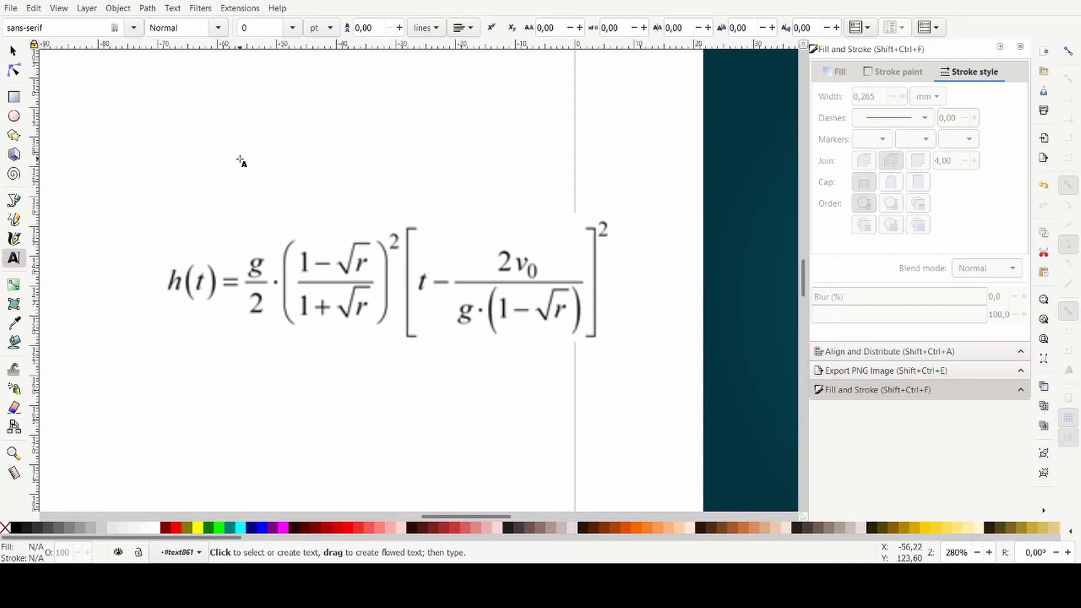
text(h)
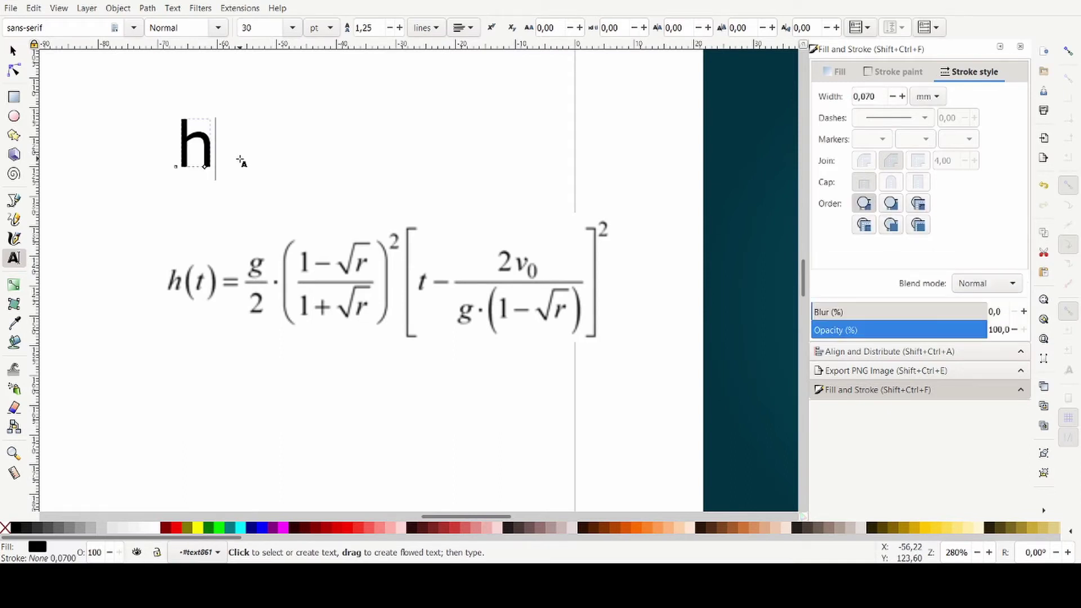
text((y))
key(BackSpace)
key(BackSpace)
text(t))
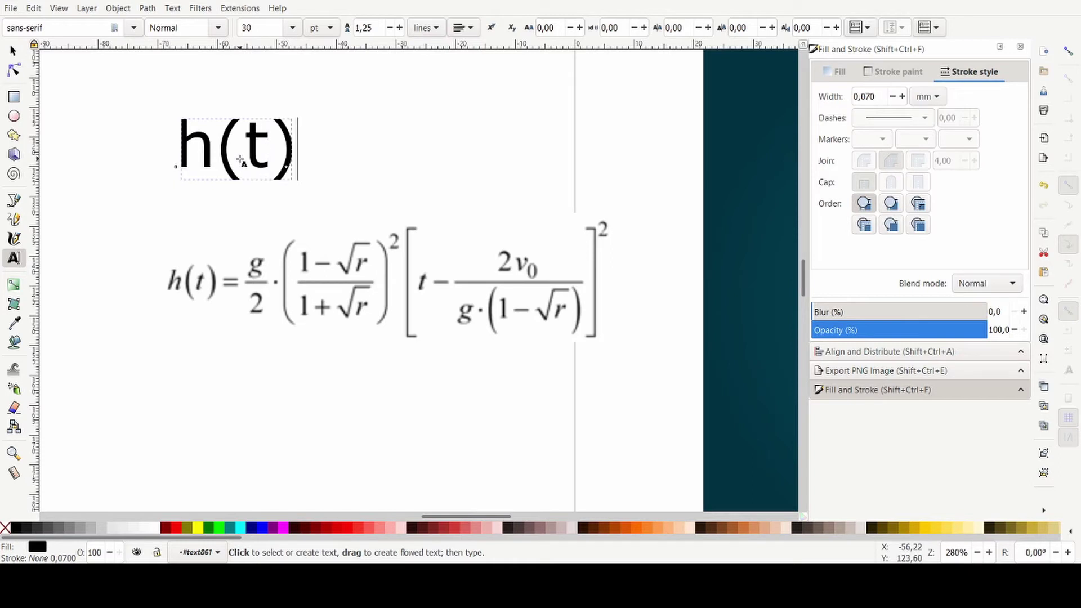
Set the whole "h(t)" text in the Viner Hand ITC font.
click(14, 51)
double_click(197, 138)
key(ctrl+a)
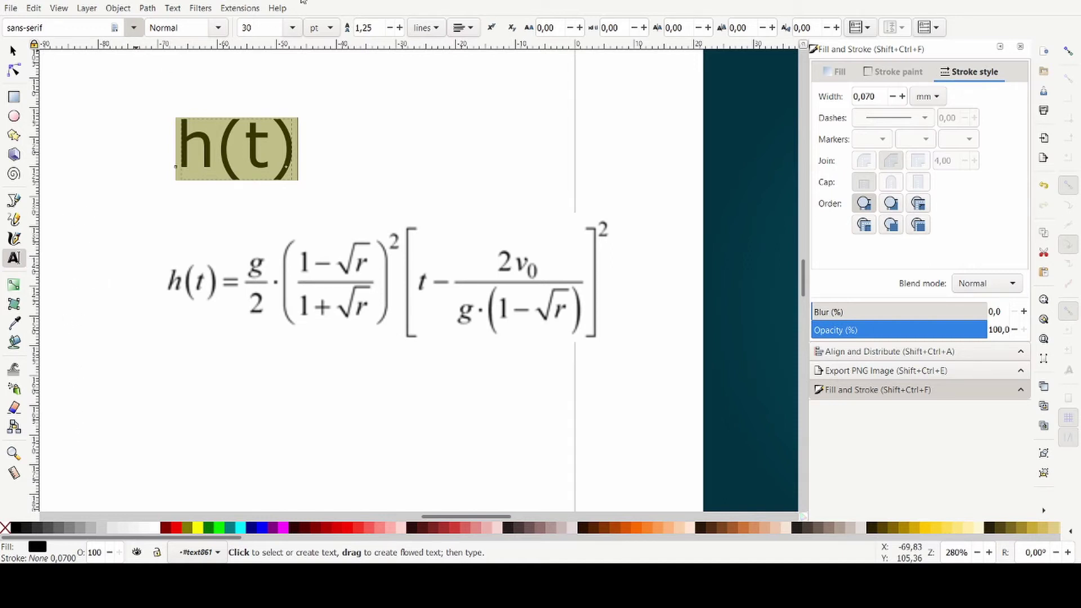
click(238, 94)
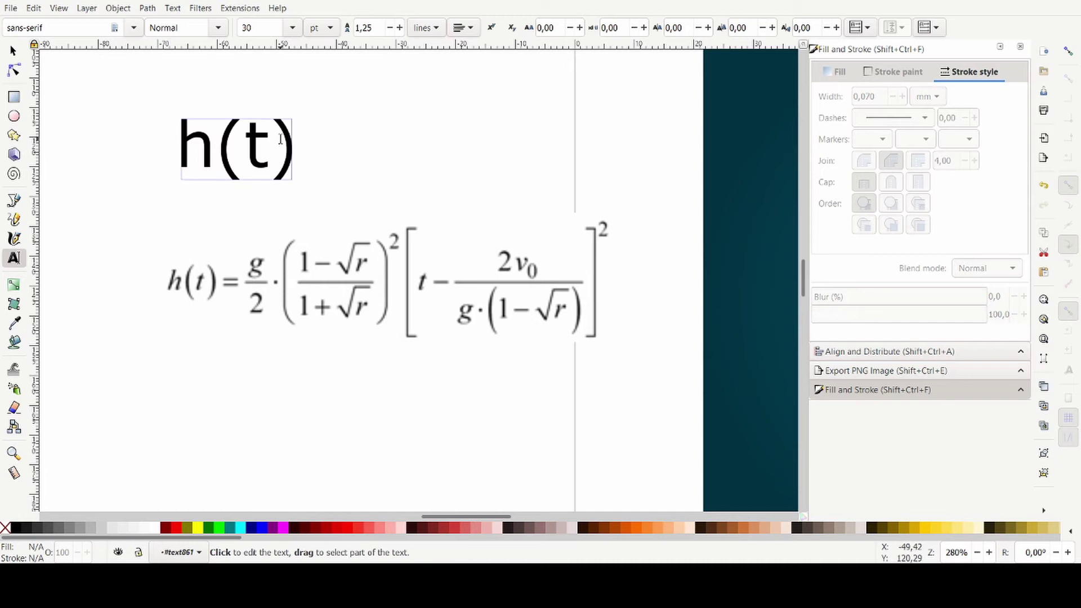
key(ctrl+a)
click(62, 31)
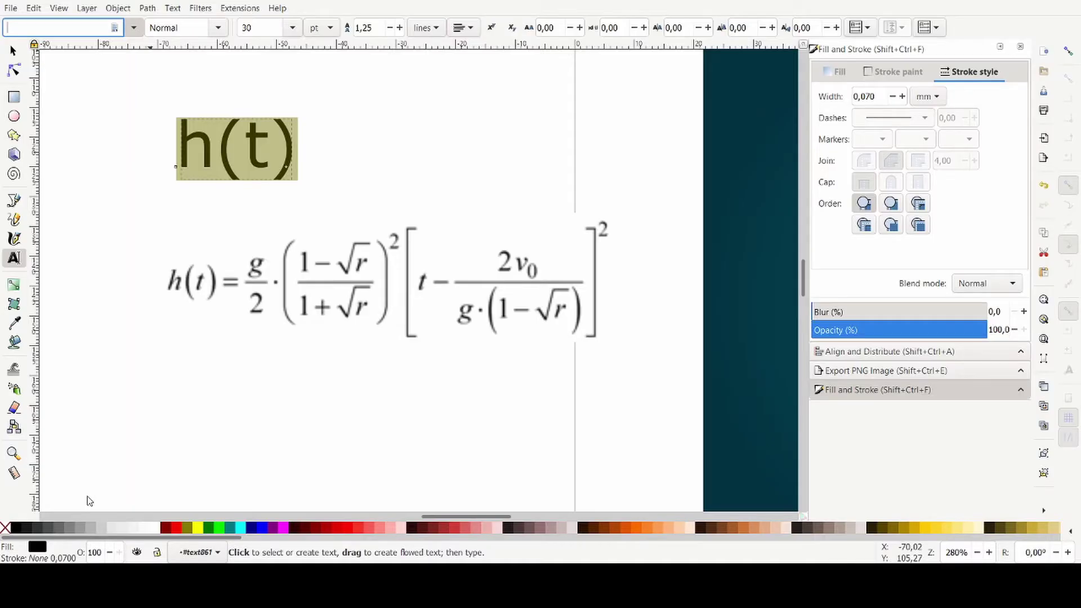
key(Return)
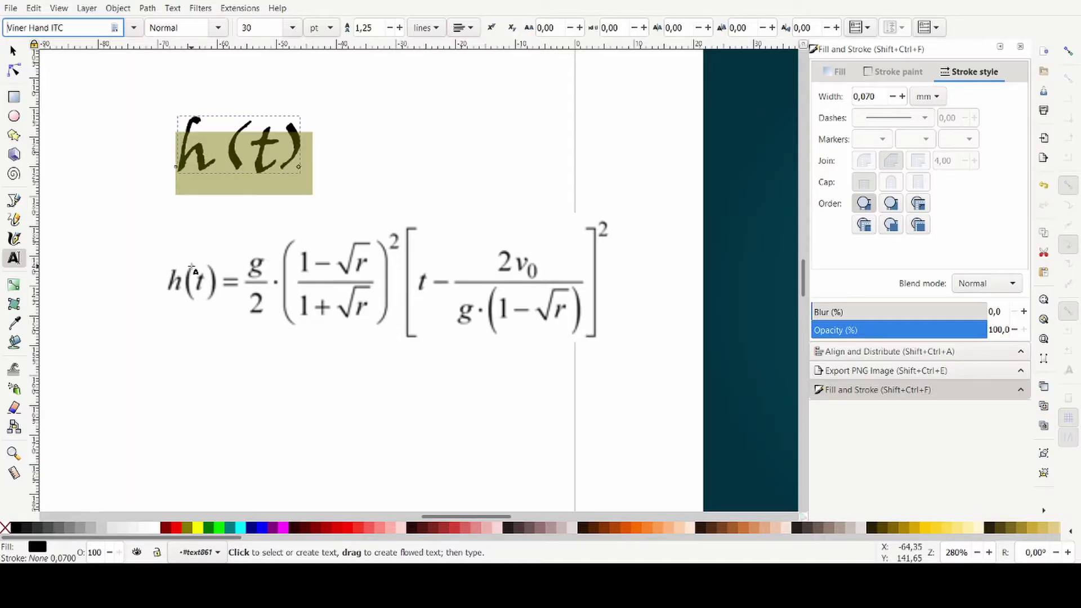
ctrl+scroll(189, 269, down, 5)
ctrl+scroll(218, 241, up, 3)
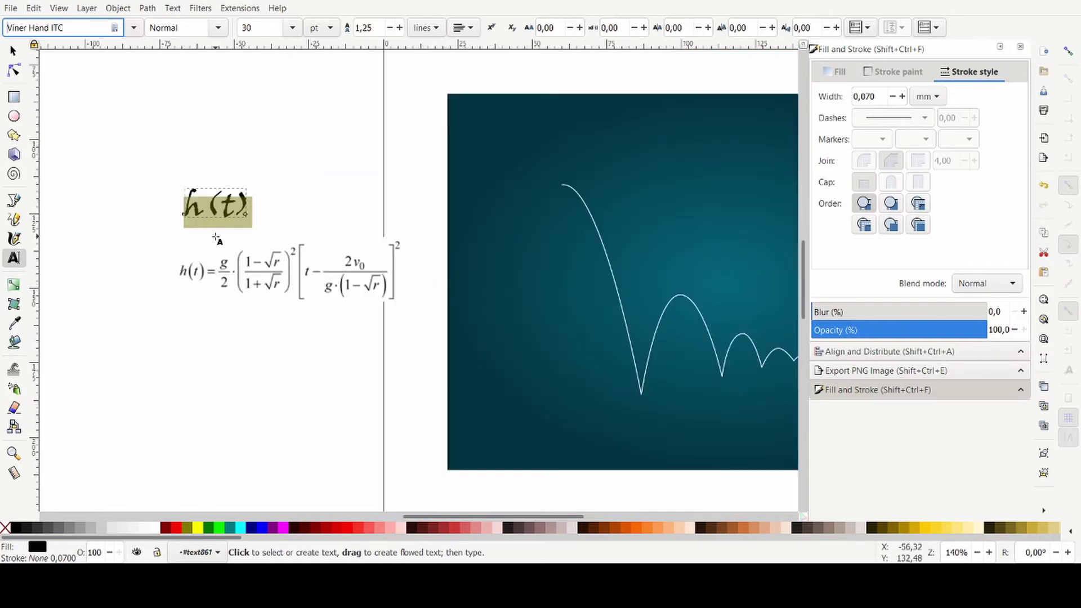
ctrl+scroll(216, 240, down, 3)
ctrl+scroll(260, 231, up, 3)
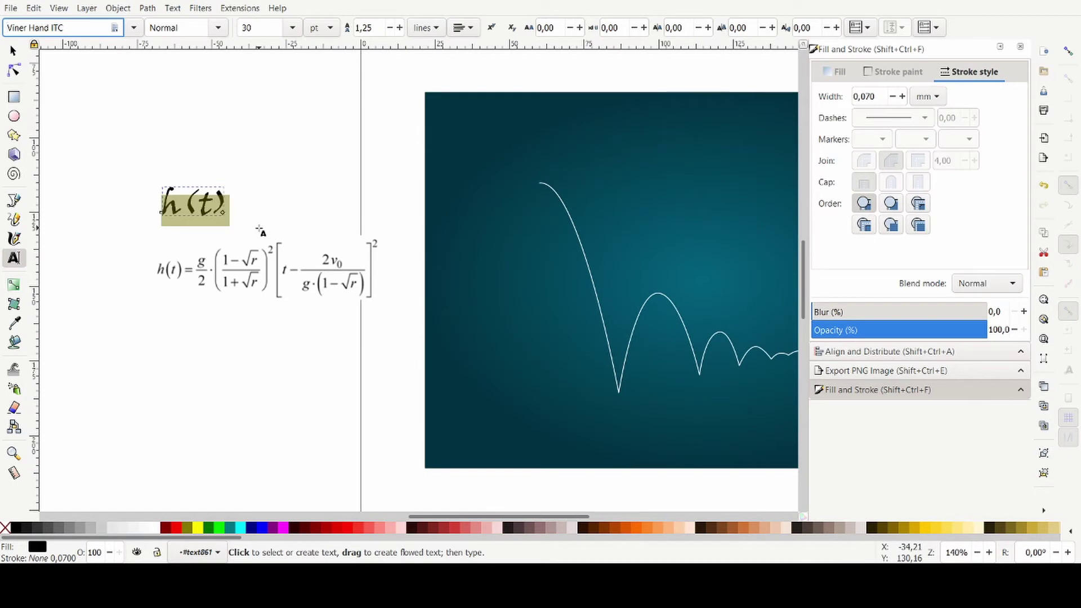
Move the "h(t)" text to about X -71.3, Y 122.0 mm, above the start of the reference equation.
click(13, 52)
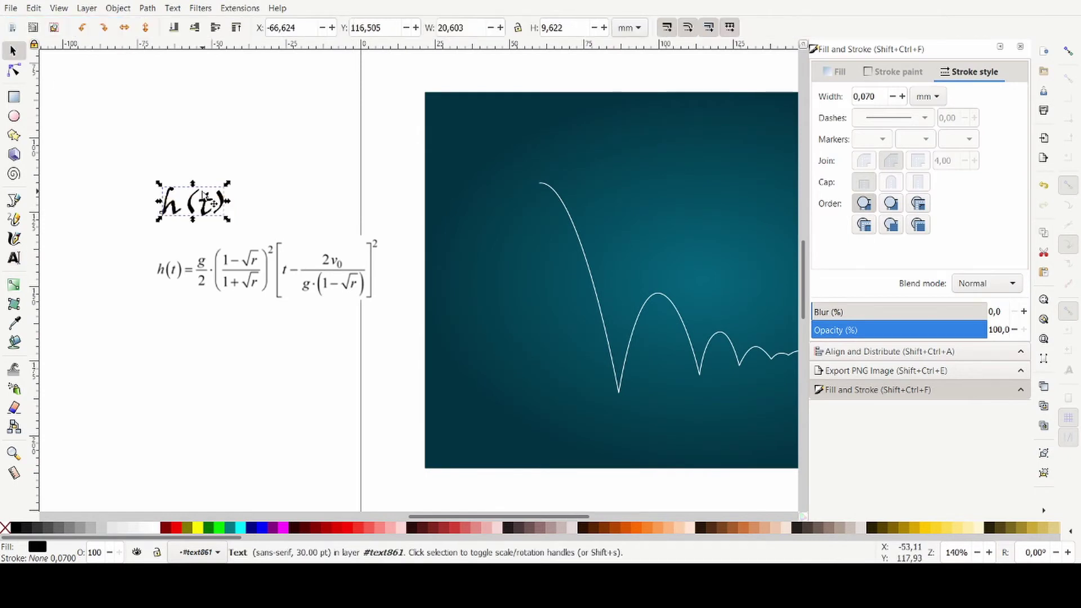
ctrl+scroll(222, 208, up, 2)
drag(216, 200, 187, 231)
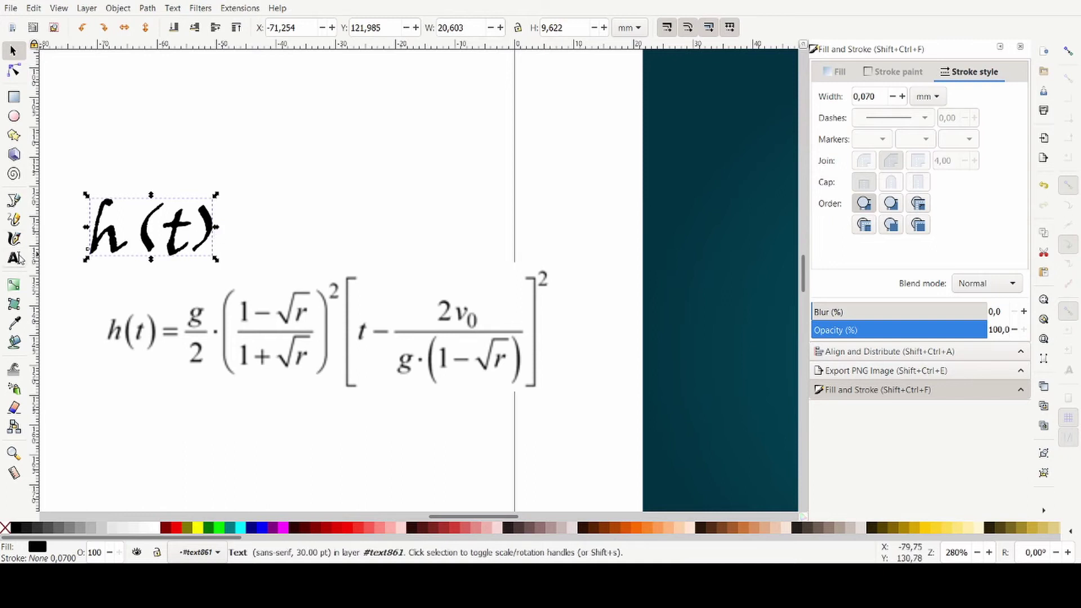
Append "= g" to the "h(t)" text and add a separate "2" text above it.
double_click(220, 226)
key(Left)
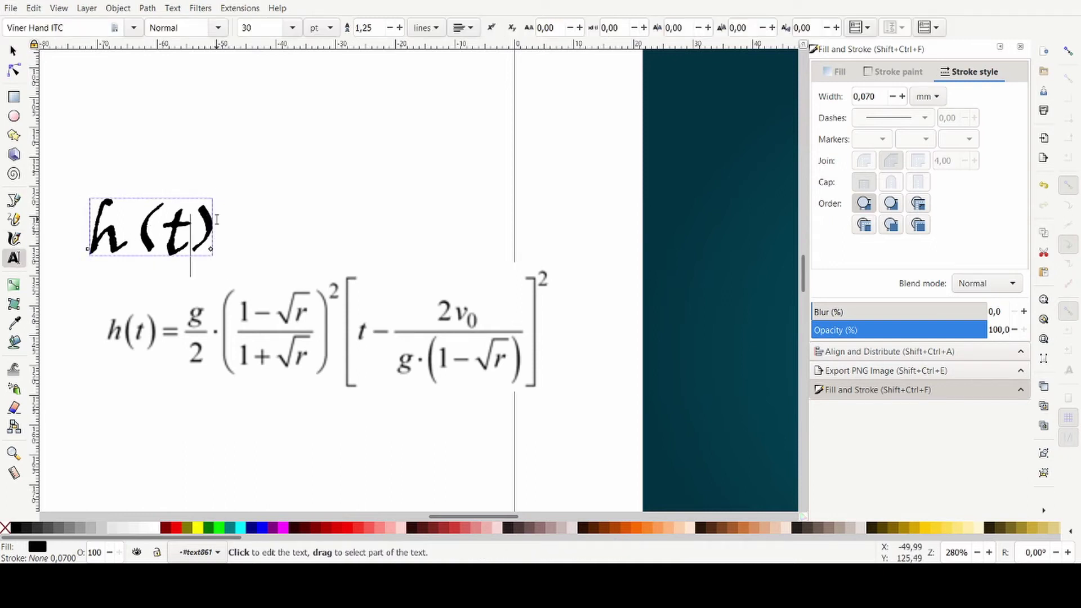
text(=)
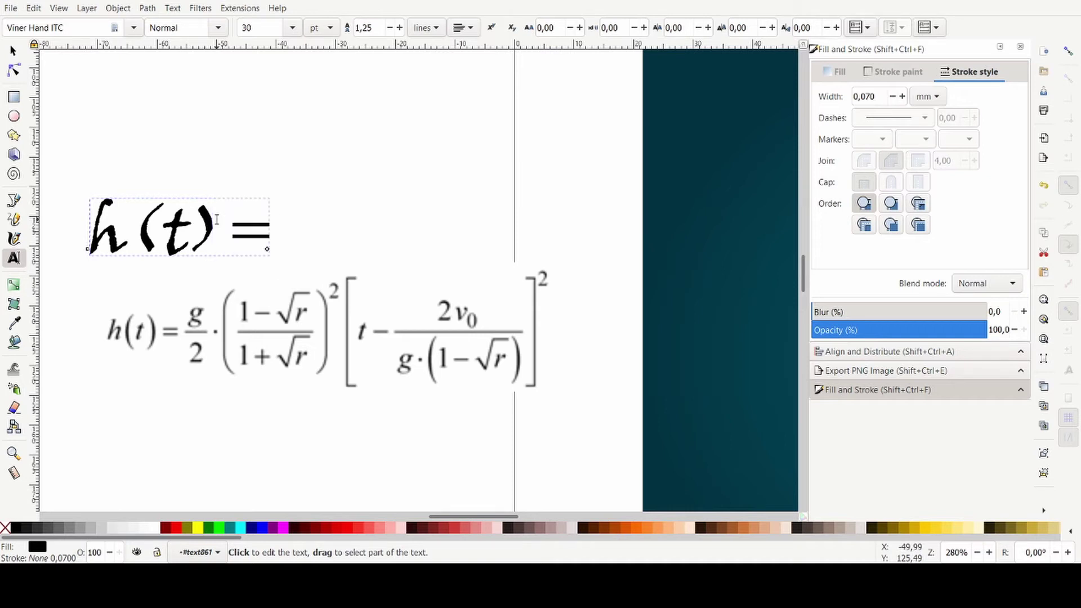
text( g)
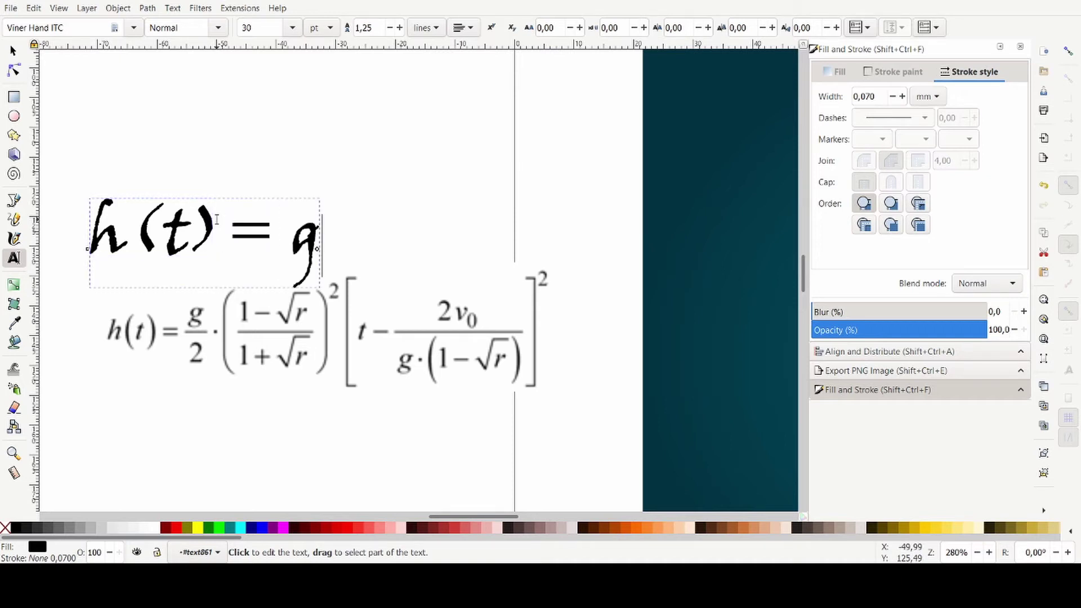
text(/)
key(BackSpace)
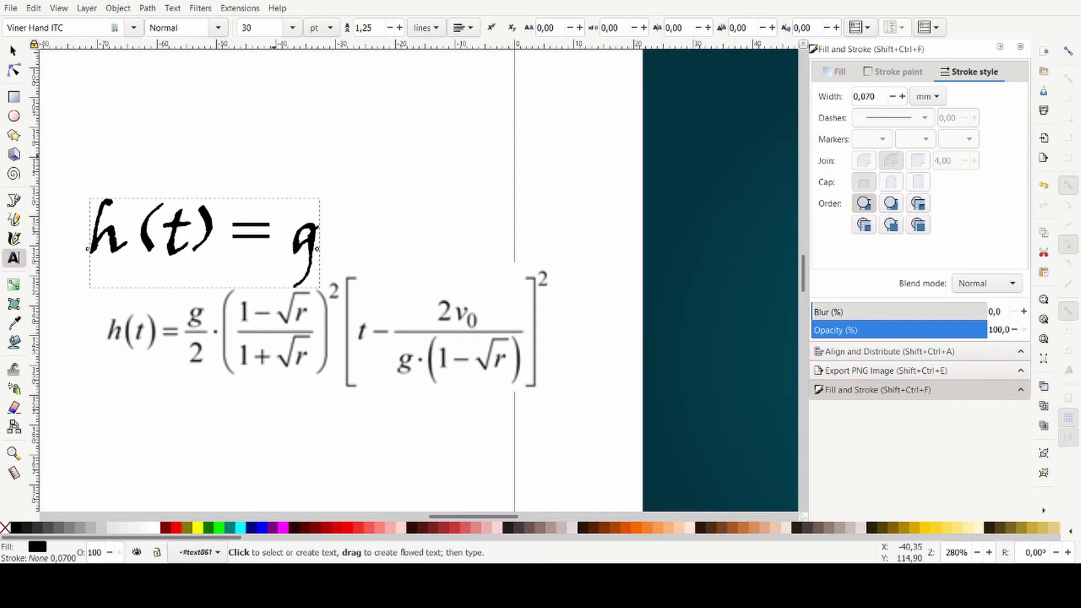
click(282, 166)
text(2)
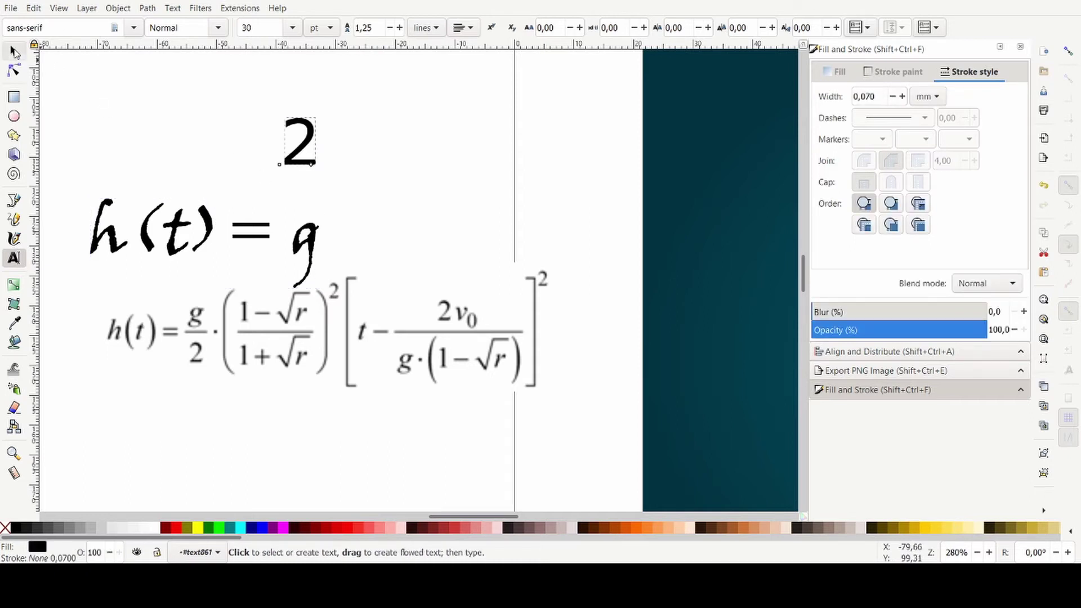
Try moving the "h(t) = g" text up beside the "2".
click(14, 50)
drag(263, 243, 256, 149)
double_click(234, 149)
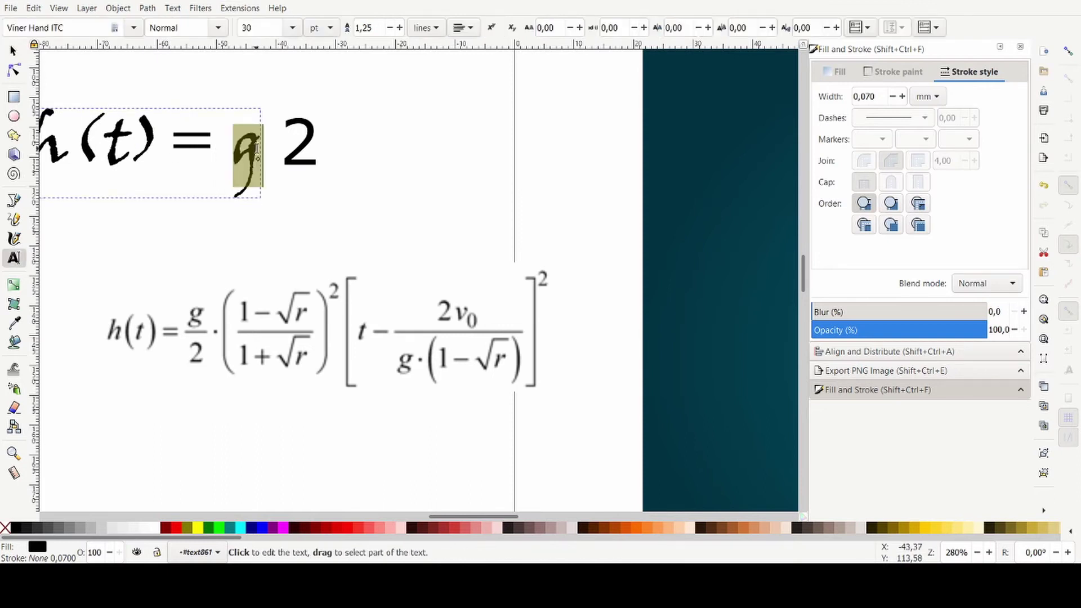
key(ctrl+z)
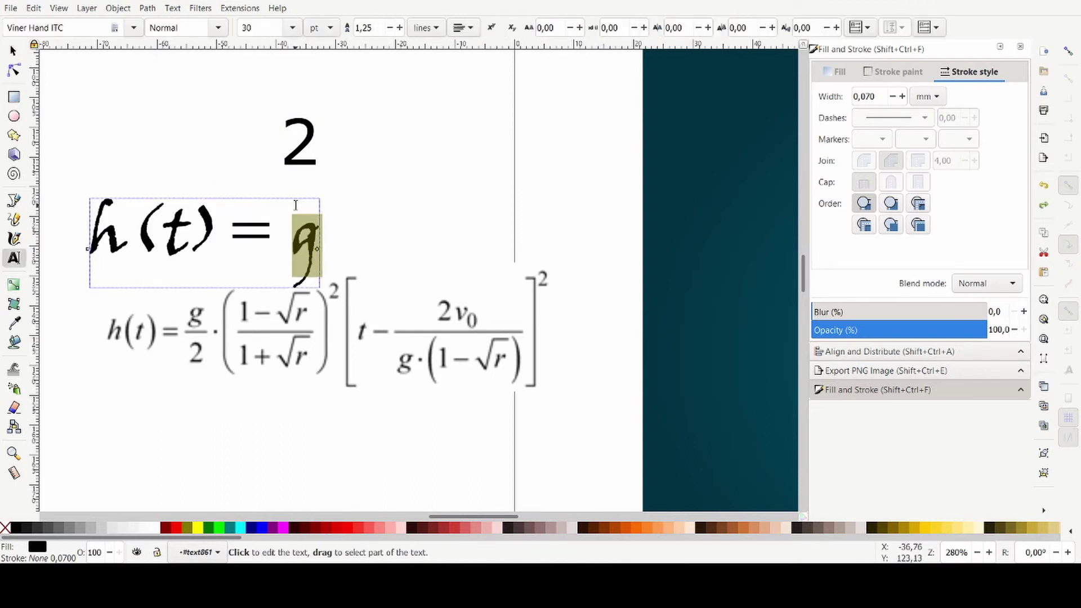
Cut the equation text back to "h(t)" and stack separate "g" and "2" texts in Viner Hand ITC beside it.
key(BackSpace)
key(BackSpace)
key(BackSpace)
key(BackSpace)
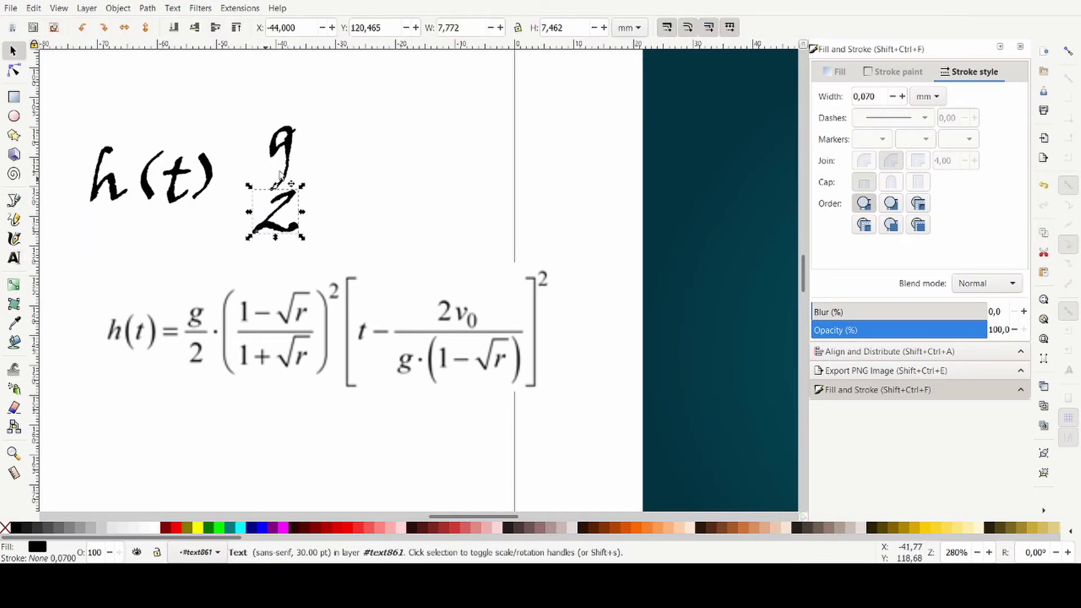
Duplicate the "2", place the copy beside the "g" and change its text to "1- r".
scroll(218, 217, down, 1)
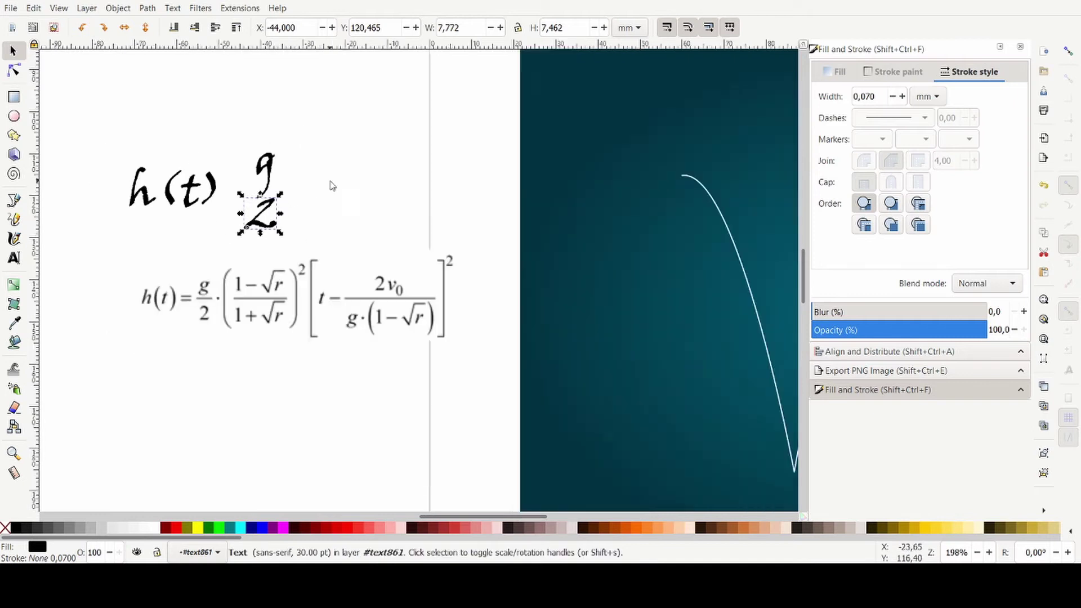
scroll(322, 181, up, 1)
key(ctrl+d)
drag(246, 221, 320, 169)
double_click(320, 168)
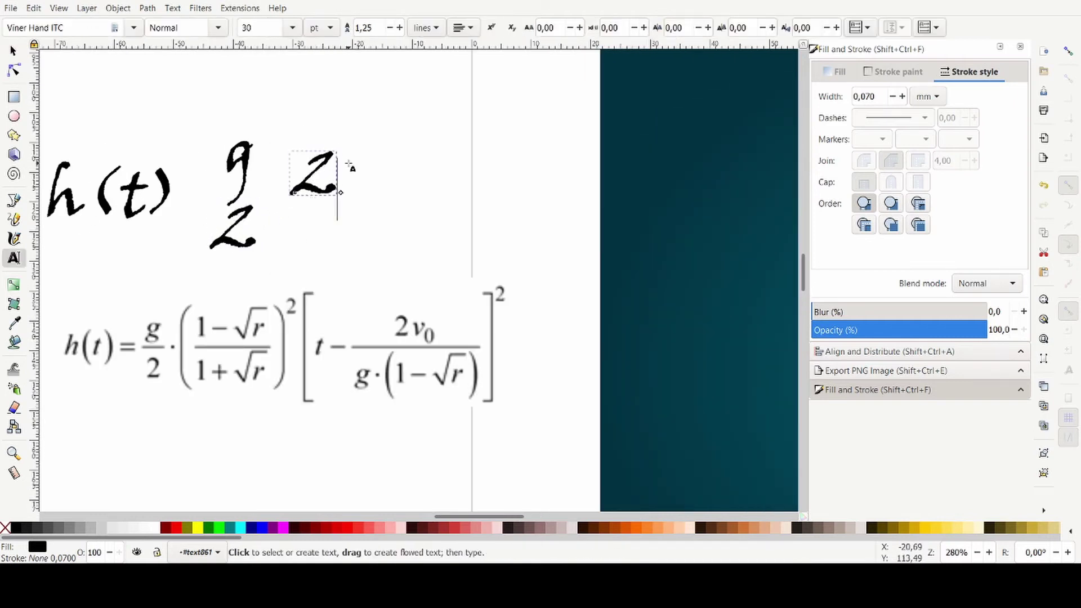
key(BackSpace)
text(1)
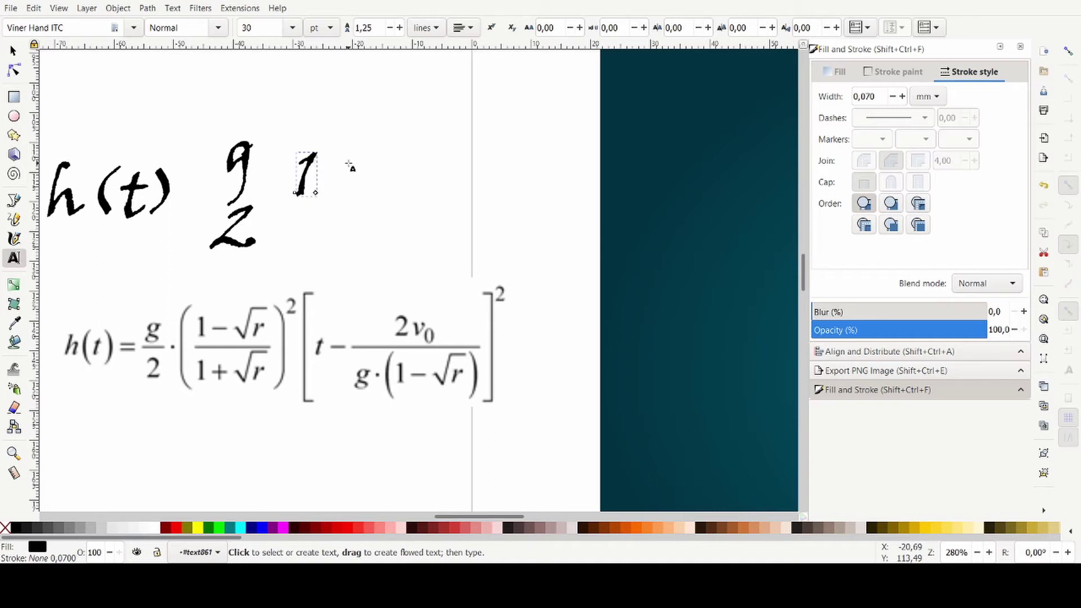
text(- r)
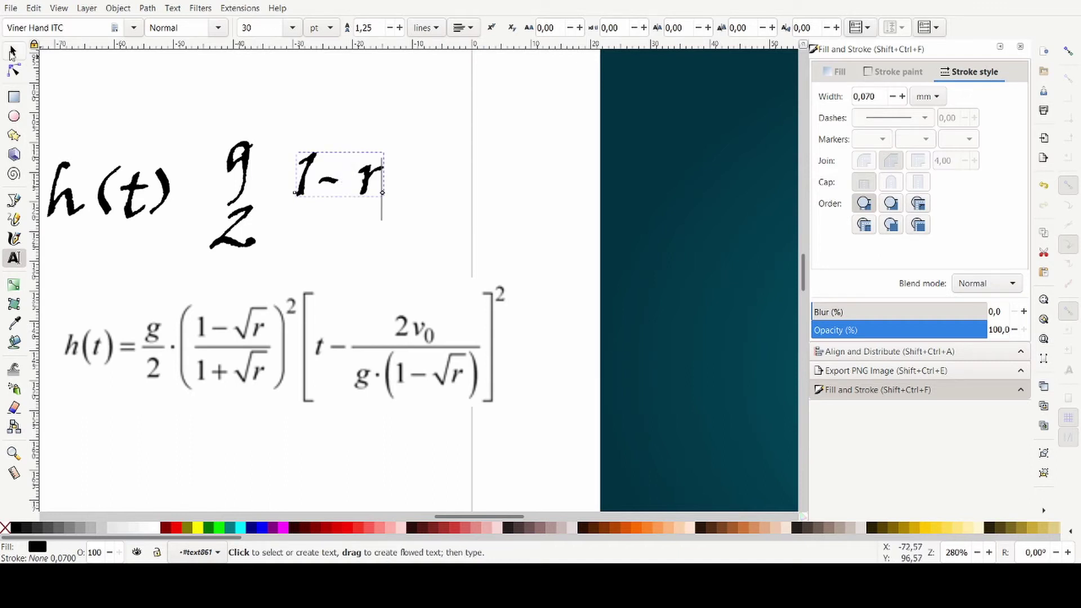
Place a copy of the "1- r" text directly beneath the original as the denominator.
click(13, 52)
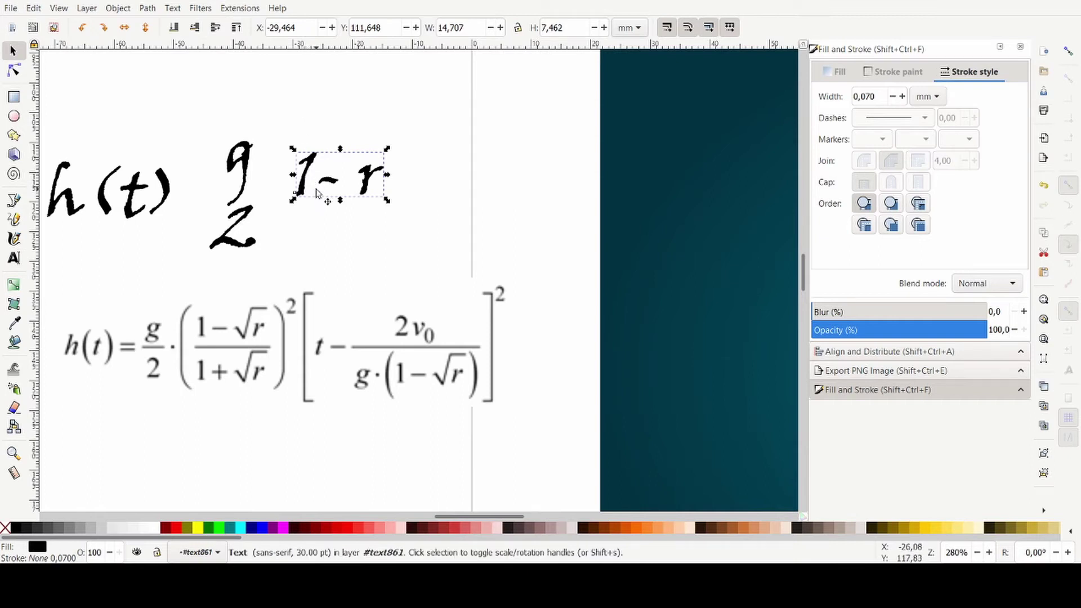
drag(321, 193, 334, 237)
key(t)
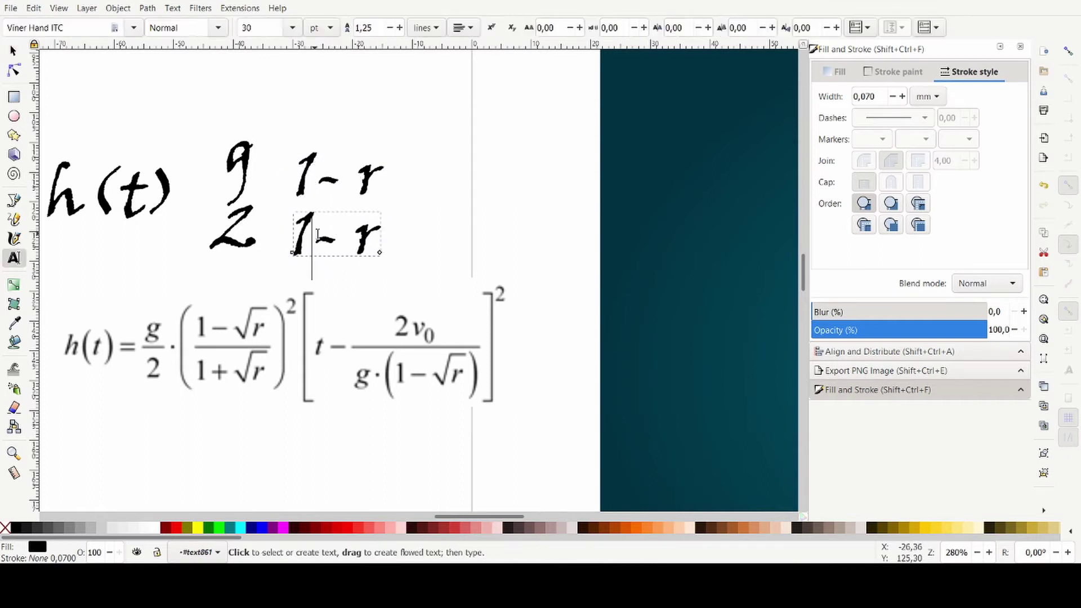
Try replacing the minus sign in the lower "1- r" text with a plus sign.
key(Delete)
text(+)
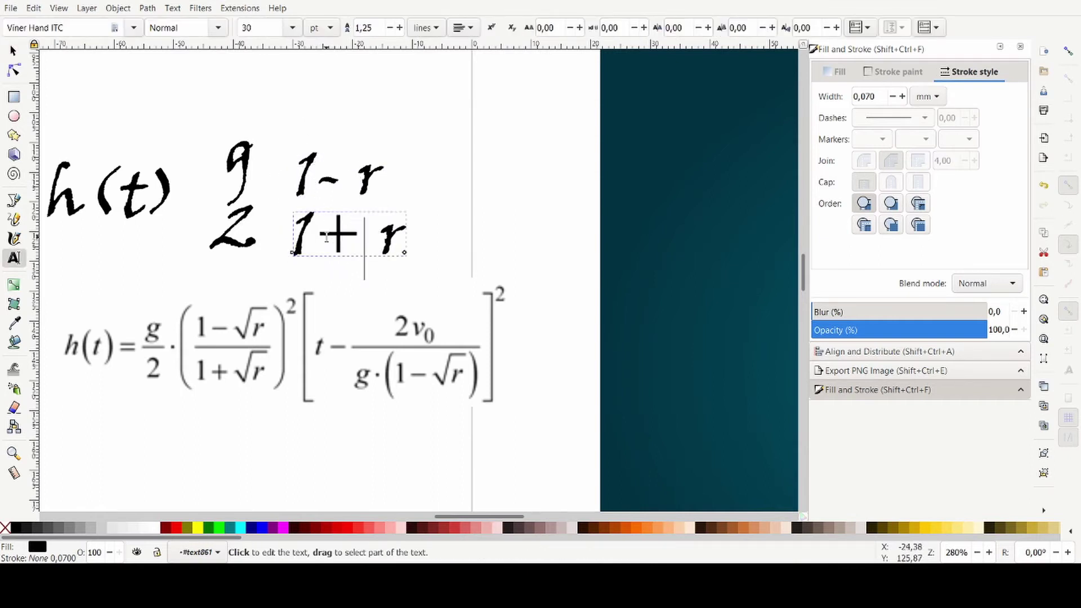
key(BackSpace)
key(Delete)
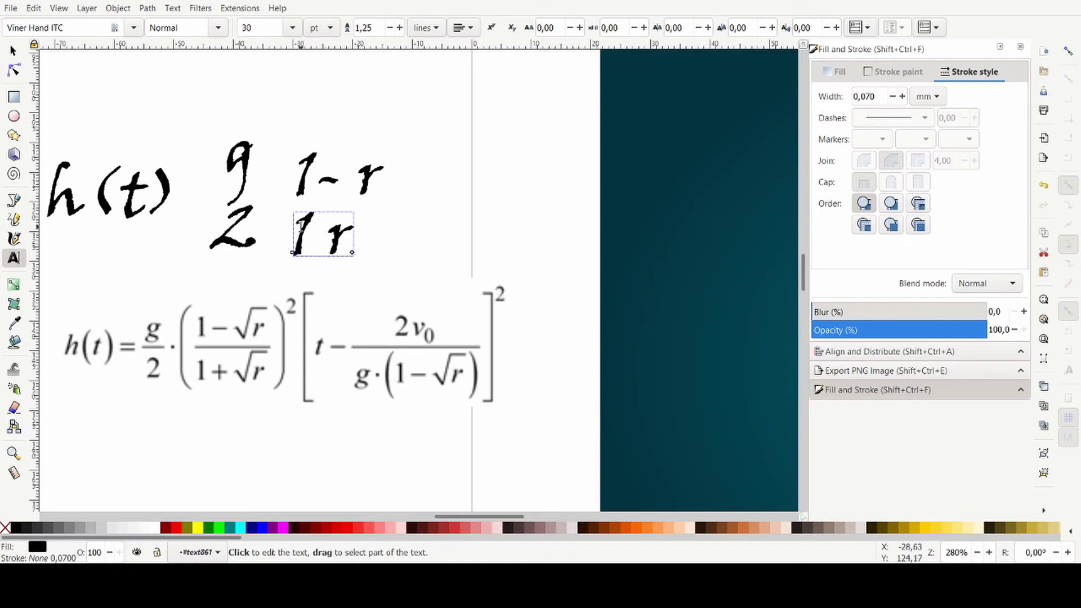
key(ctrl+z)
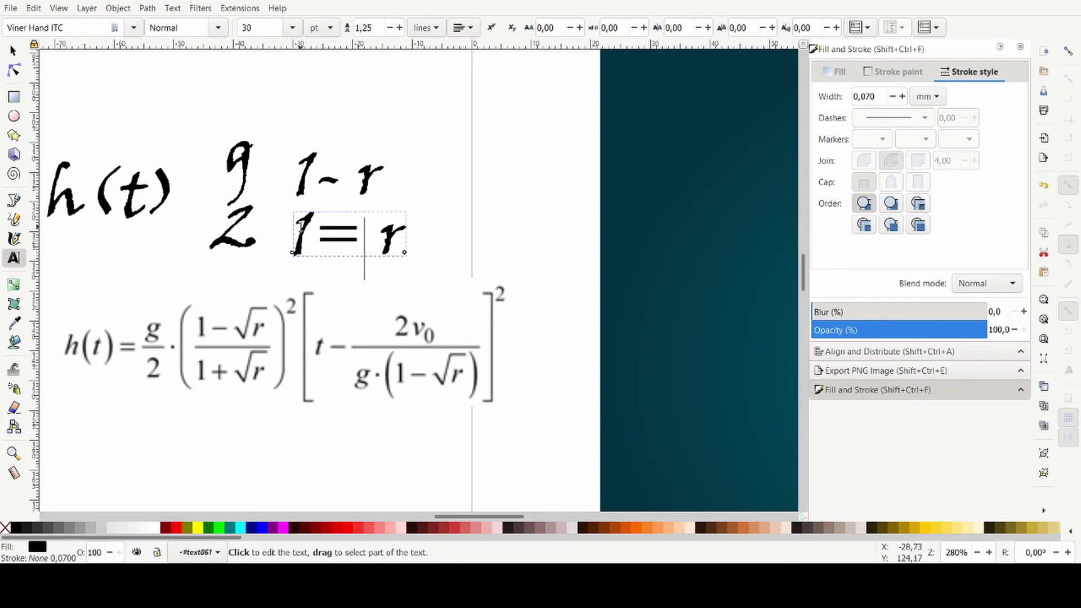
key(ctrl+shift+z)
key(ctrl+z)
key(ctrl+shift+z)
key(ctrl+z)
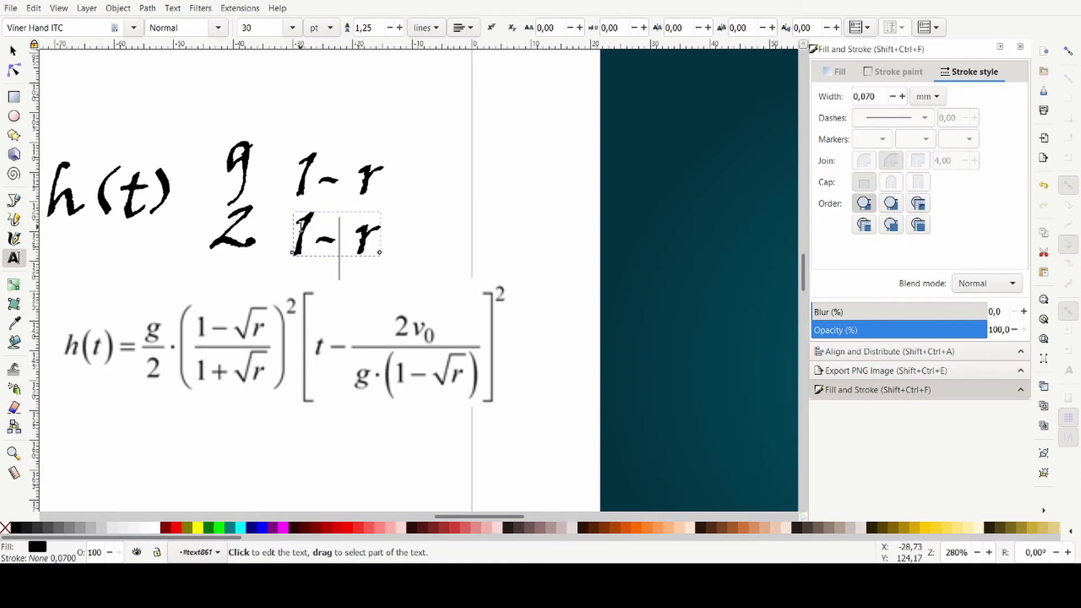
key(ctrl+shift+z)
text(-)
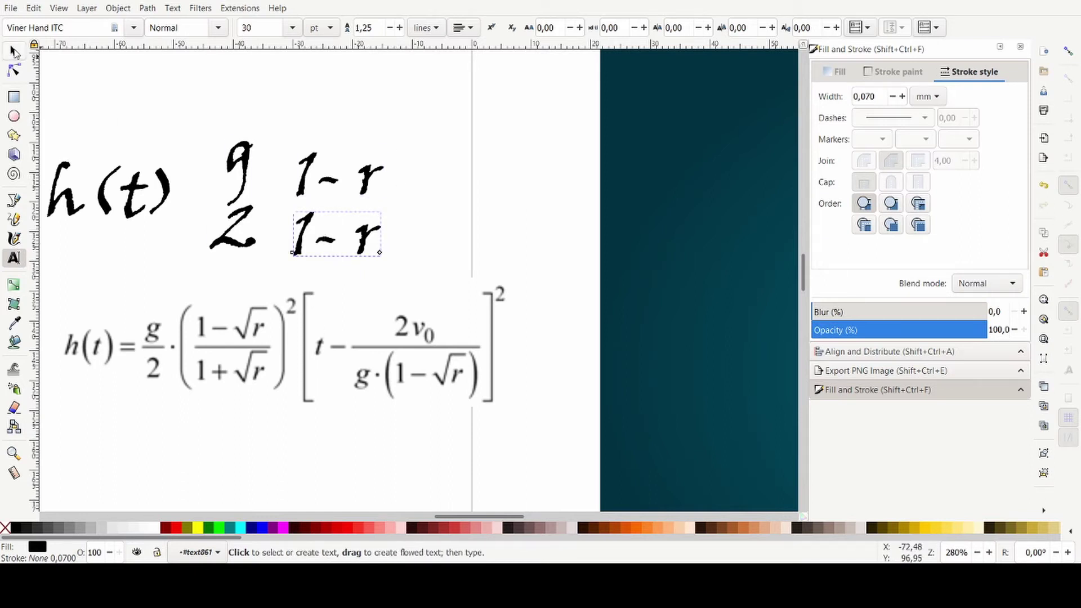
Place a copy of the "2" as an exponent above and beyond the fraction, at about X -9.7, Y 102.8 mm.
key(F1)
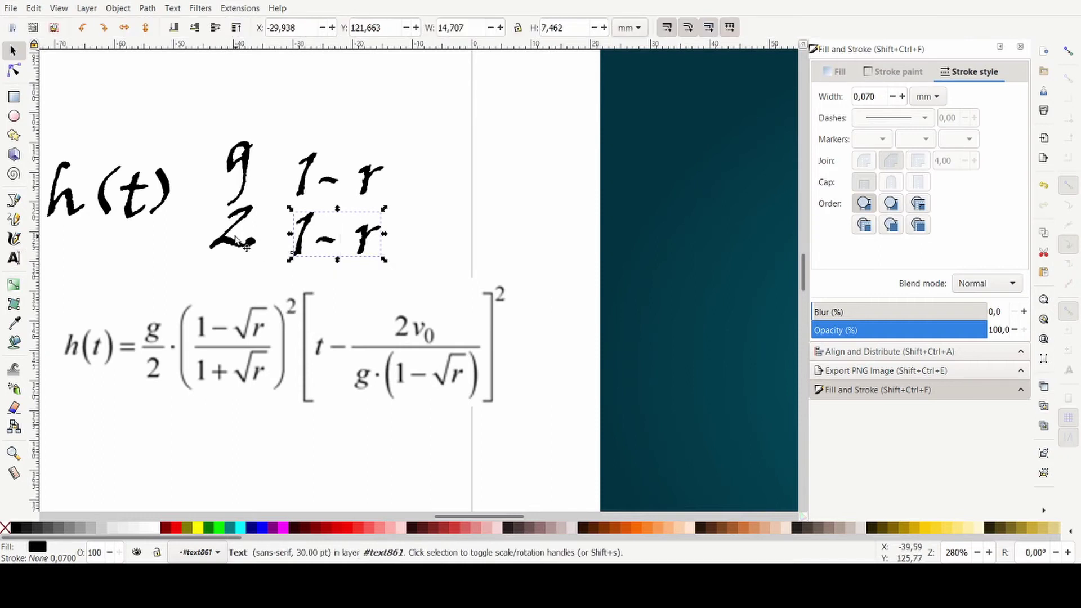
click(237, 241)
drag(251, 242, 442, 115)
scroll(214, 166, down, 2)
scroll(394, 155, up, 1)
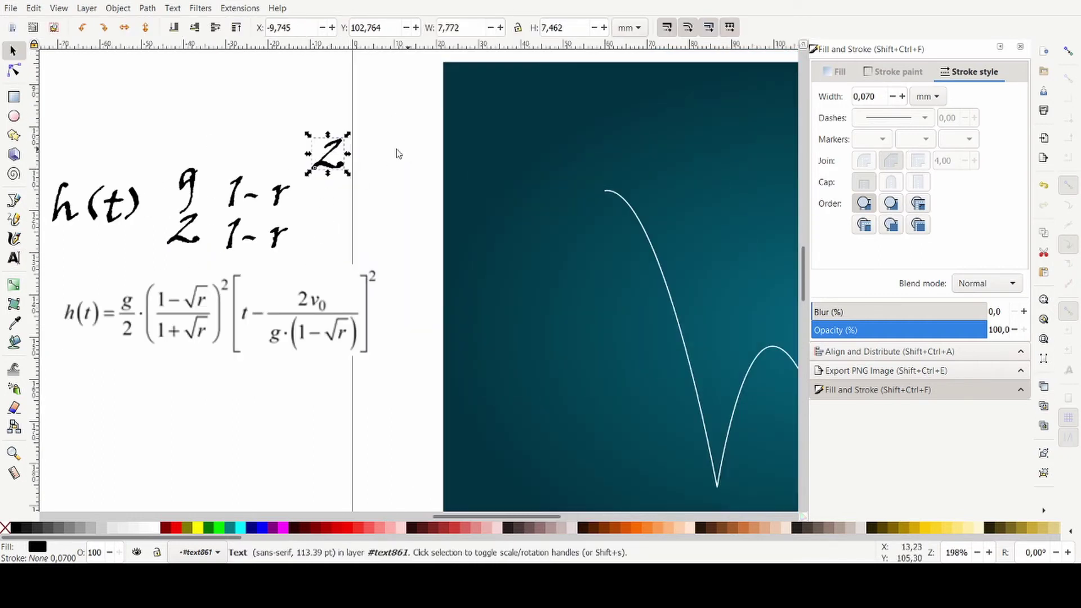
Move the equation text pieces and the reference image farther left of the gradient rectangle.
scroll(304, 237, down, 2)
click(220, 327)
drag(220, 327, 154, 311)
scroll(210, 271, up, 2)
Duplicate the "1- r" text, place the copy past the exponent and change it to "t-".
click(260, 256)
key(ctrl+d)
double_click(414, 227)
drag(260, 257, 462, 267)
text(t-)
Change the text copy to the upper right of "t-" to "2v0" as the second fraction's numerator.
double_click(480, 197)
key(BackSpace)
text(2)
key(Delete)
text(v0)
key(F1)
Duplicate "2v0" below itself, replace the copy's text with "g.(1- r)" and place it at about X -18.3, Y 122.6 mm.
key(ctrl+d)
double_click(462, 266)
drag(519, 255, 448, 252)
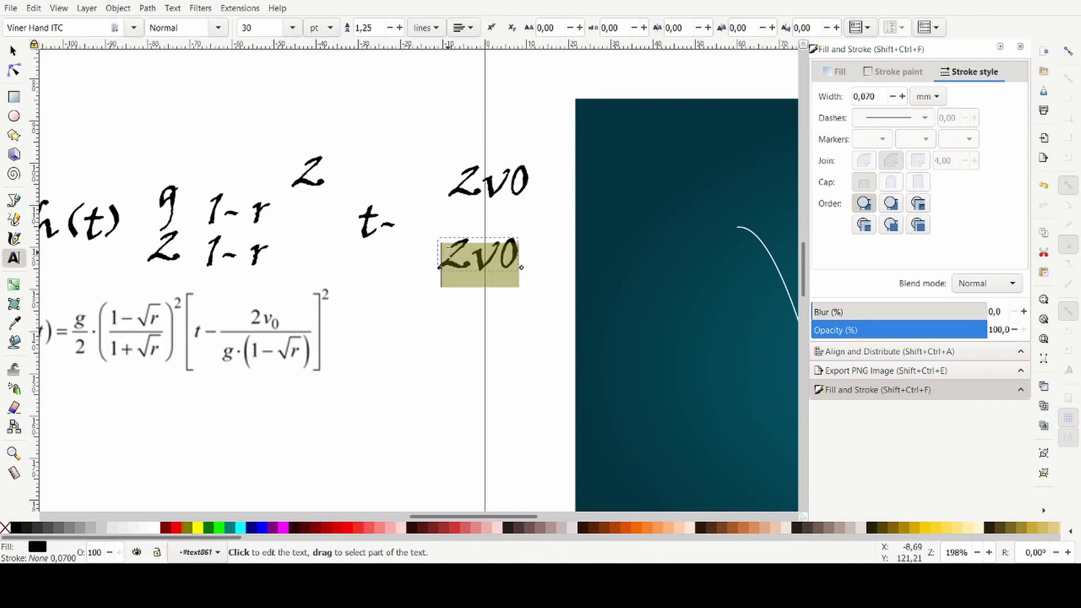
text(g.(1-r))
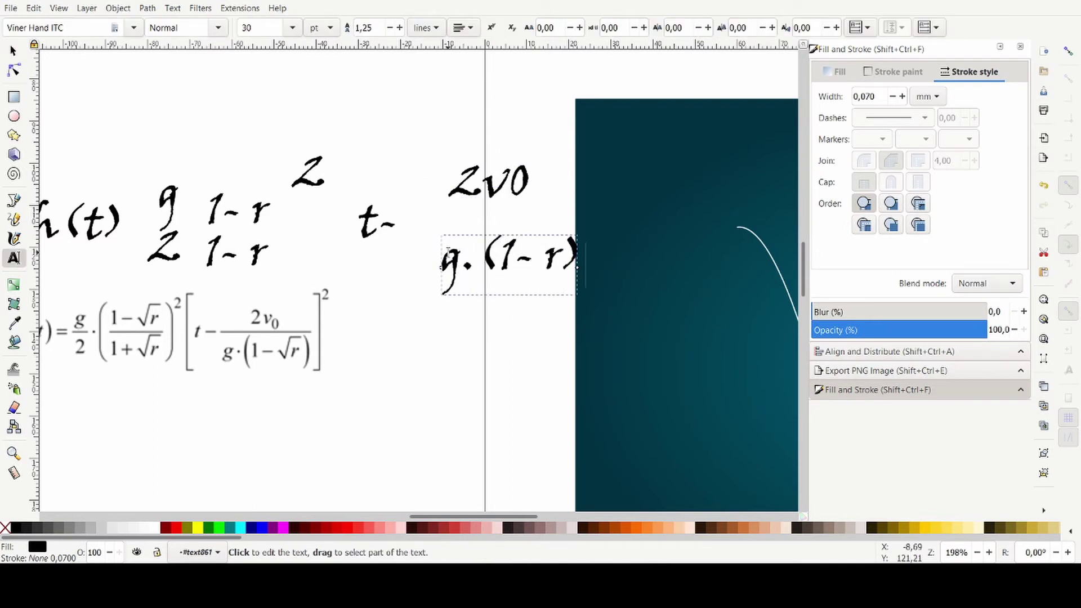
key(F1)
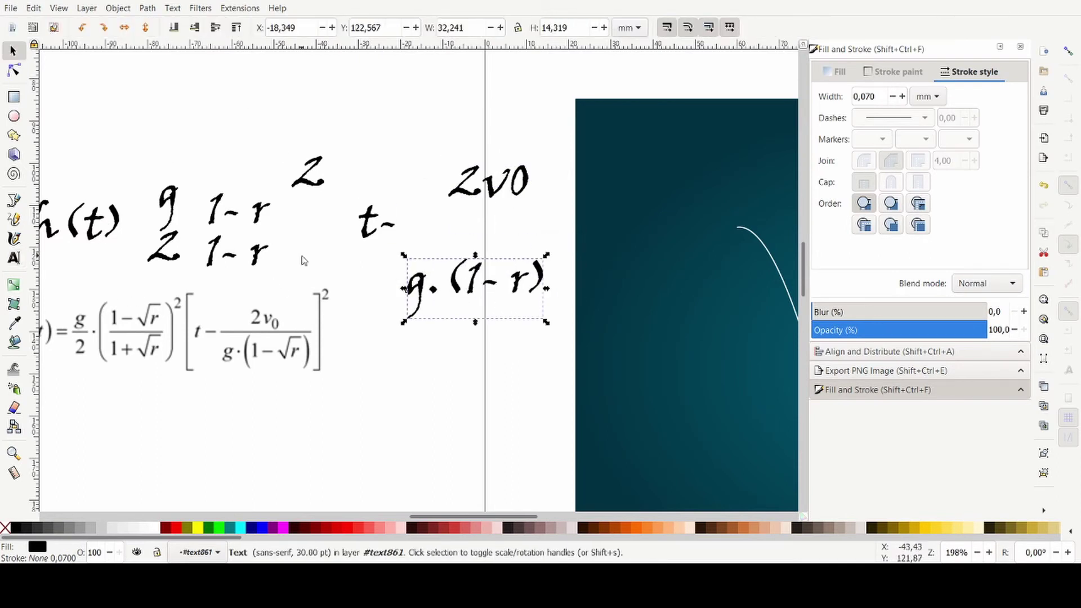
Duplicate the exponent "2" and place the copy to the right of "2v0" as the second exponent.
drag(302, 256, 368, 237)
click(555, 167)
click(373, 154)
key(ctrl+d)
drag(373, 153, 652, 163)
Move all the equation text pieces together above the reference formula, to about X -153.4, Y 88.0 mm.
scroll(563, 211, down, 1)
drag(206, 130, 689, 277)
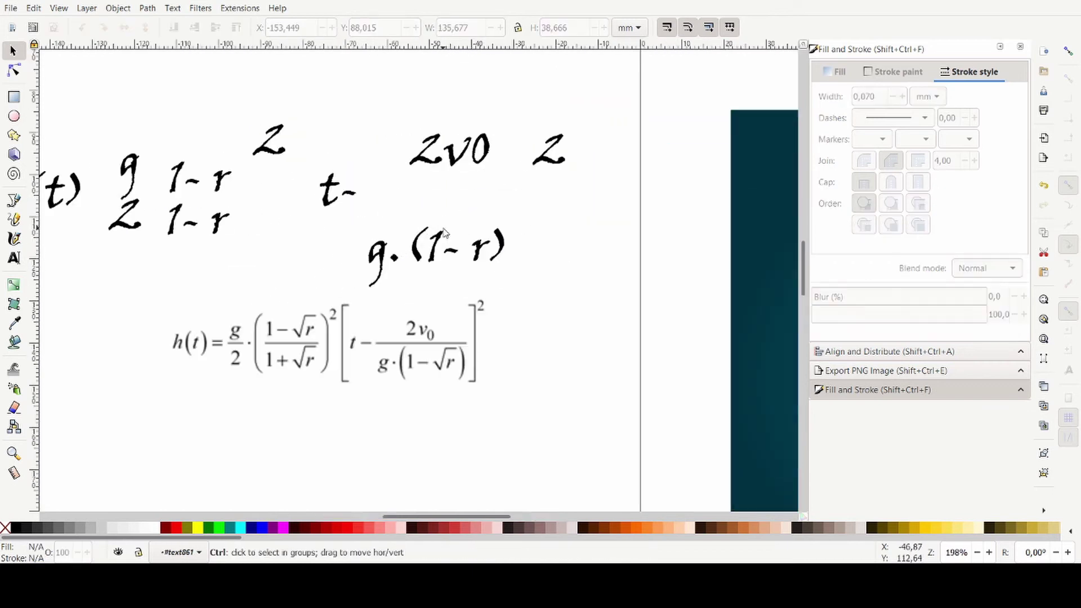
click(454, 256)
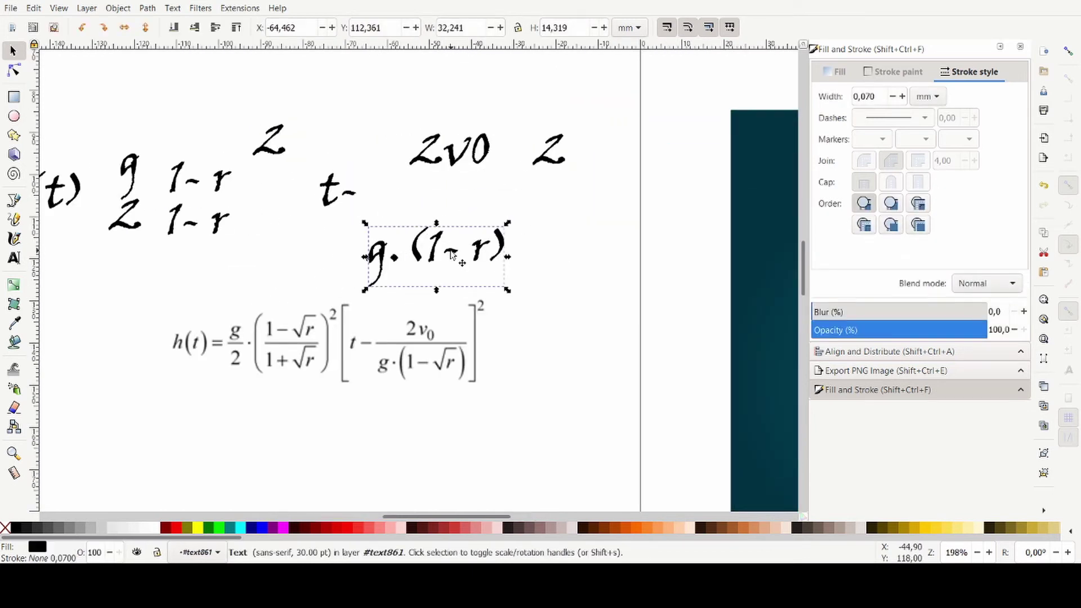
click(536, 219)
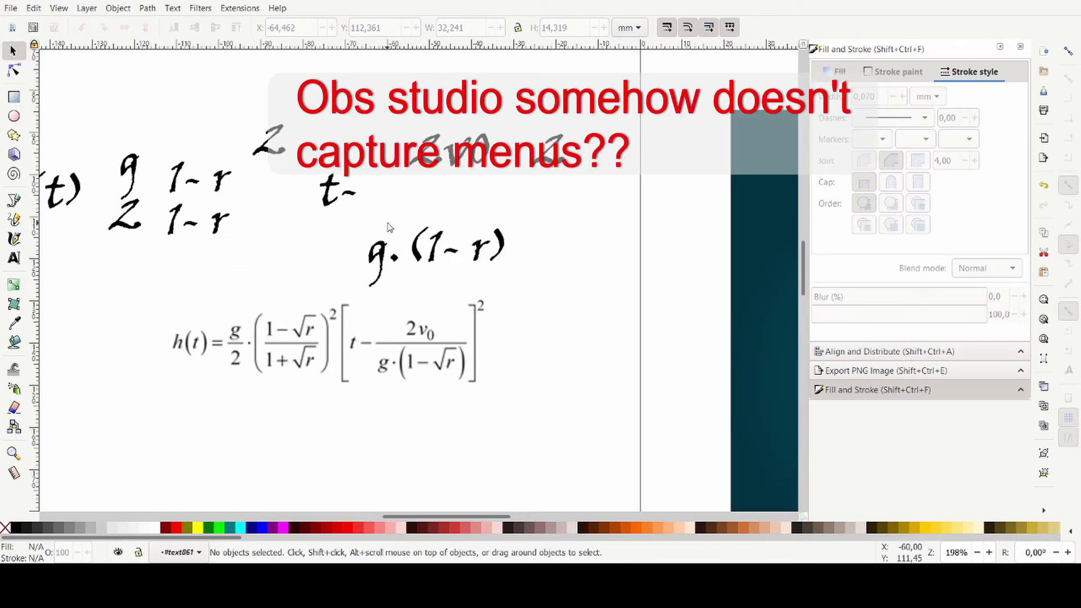
Select all ten equation text pieces and convert them to paths.
scroll(388, 227, left, 3)
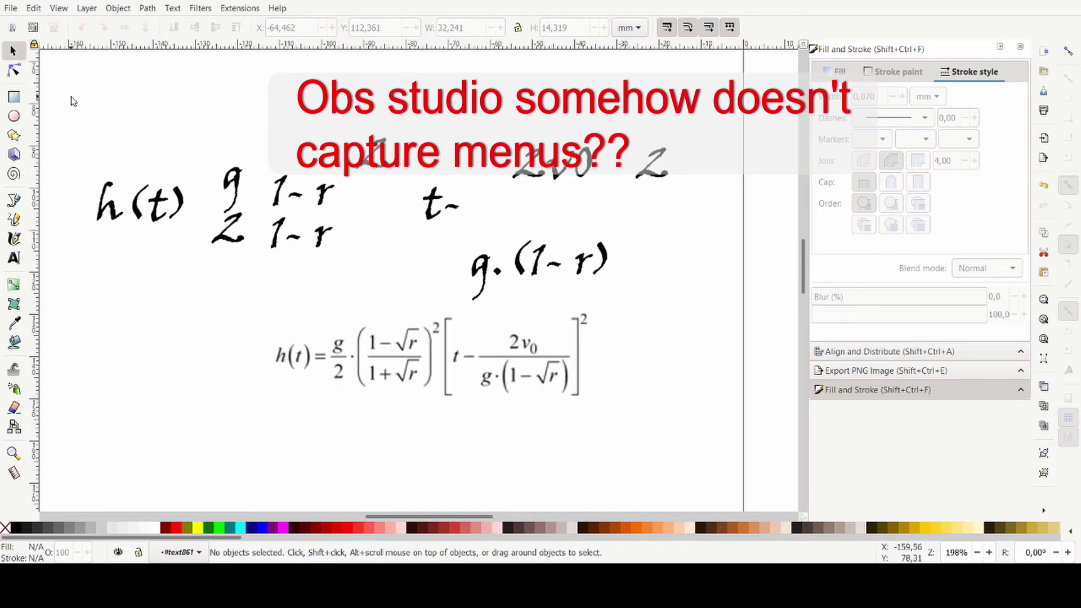
drag(71, 101, 746, 317)
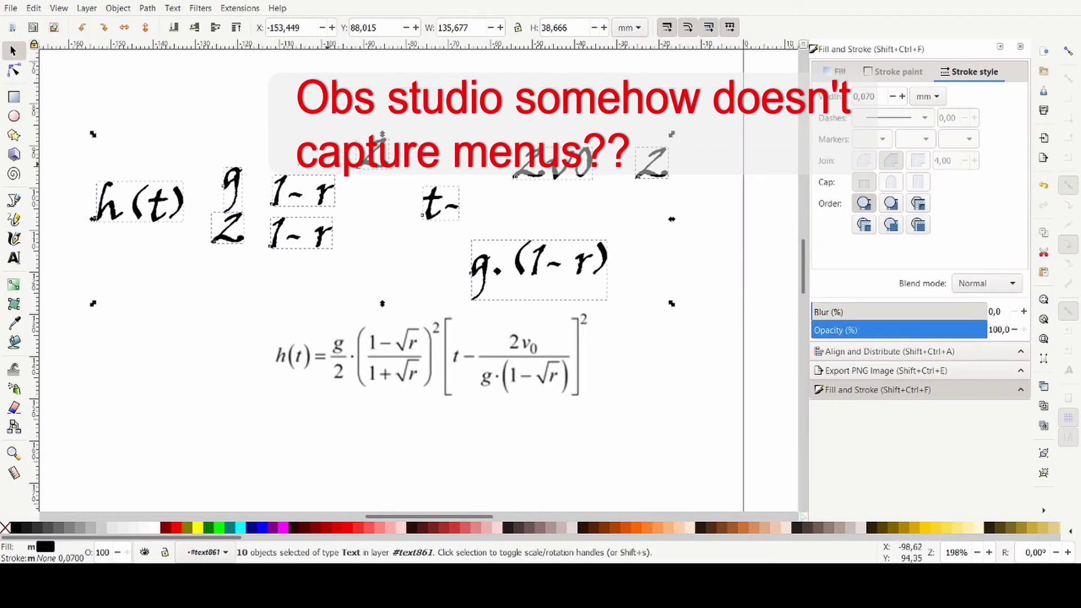
click(173, 10)
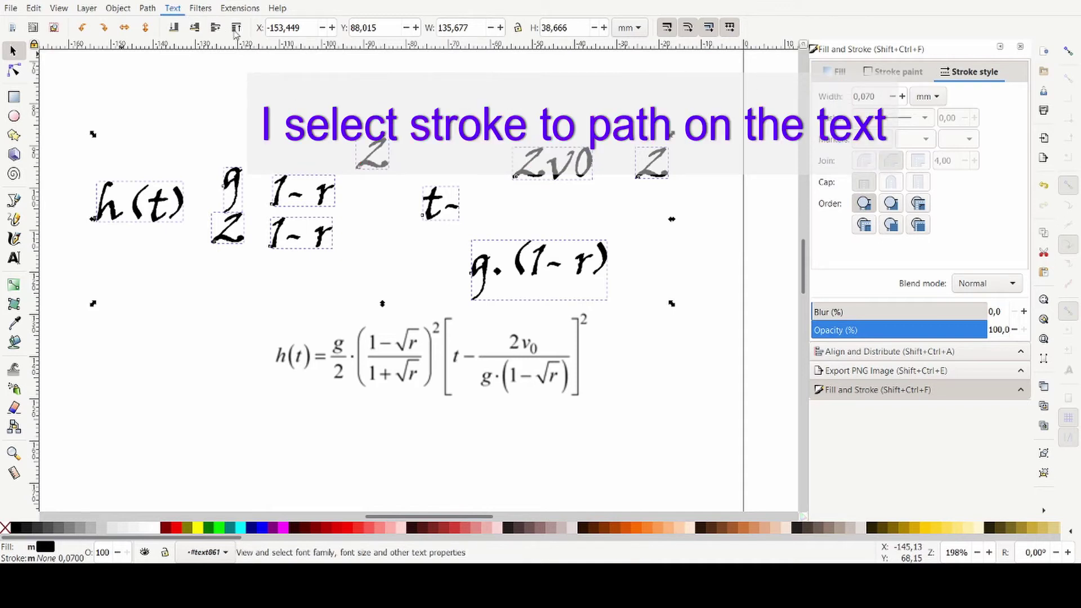
click(171, 43)
click(471, 96)
Enter the first exponent "2" for node editing, select all its nodes and simplify its path.
double_click(376, 149)
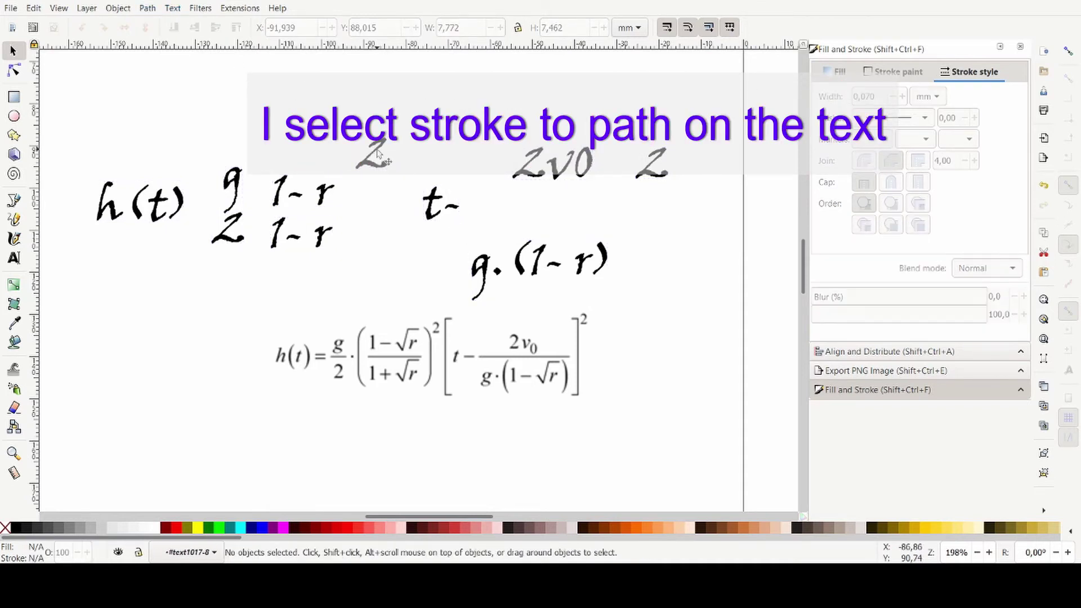
double_click(378, 151)
click(378, 151)
scroll(361, 149, down, 1)
scroll(368, 150, up, 8)
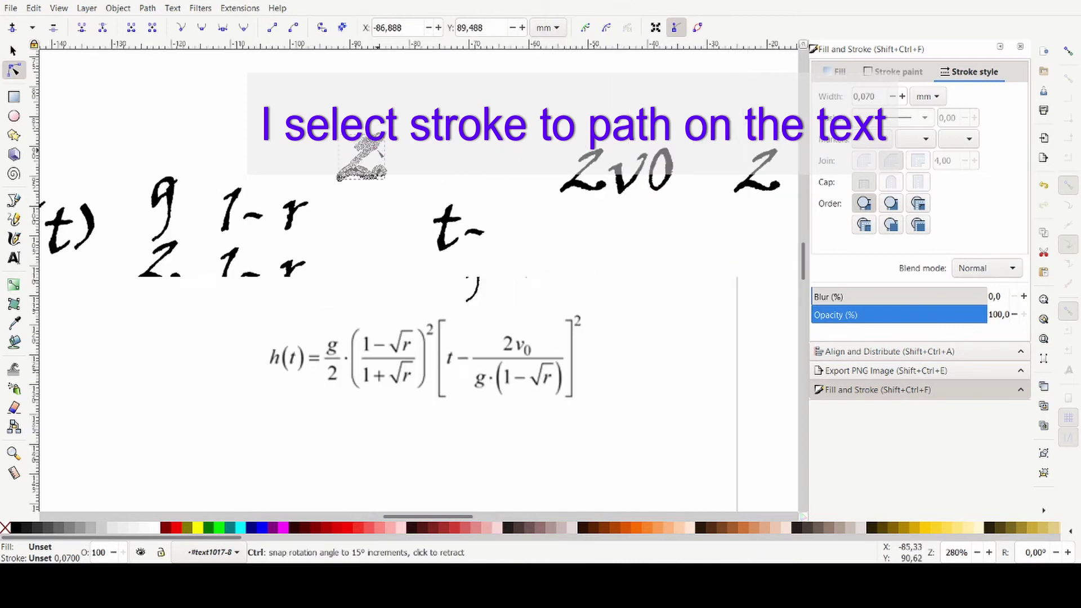
scroll(281, 183, down, 8)
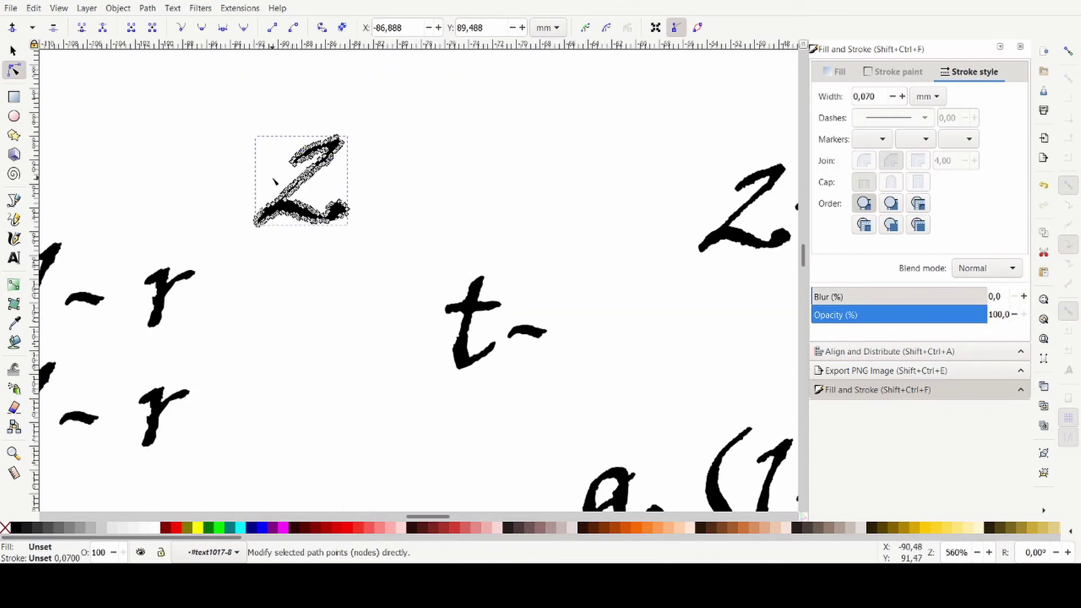
scroll(299, 179, up, 5)
scroll(313, 181, up, 1)
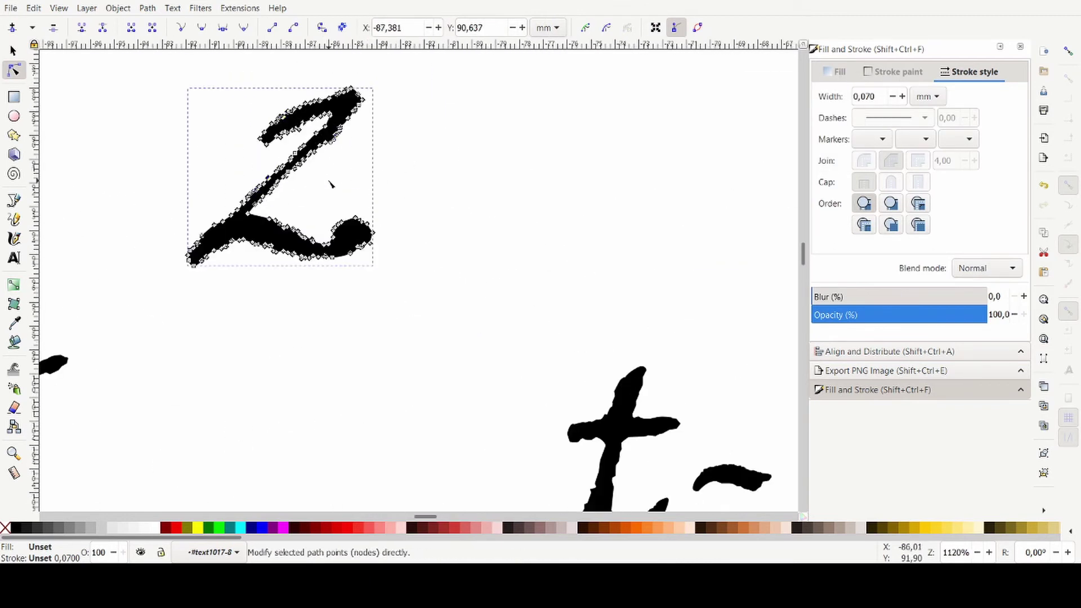
key(ctrl+a)
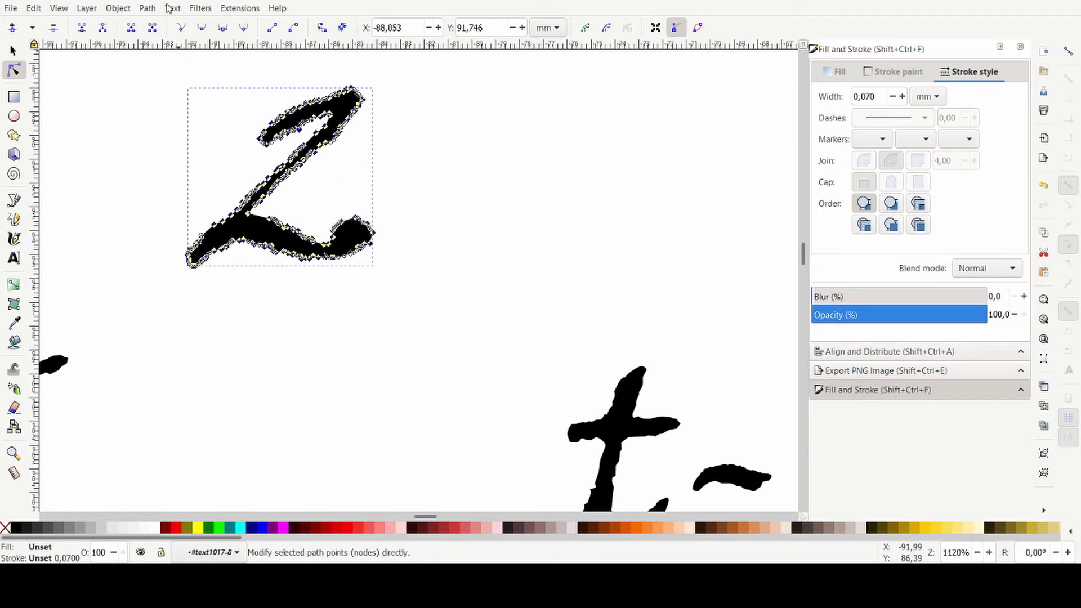
click(147, 8)
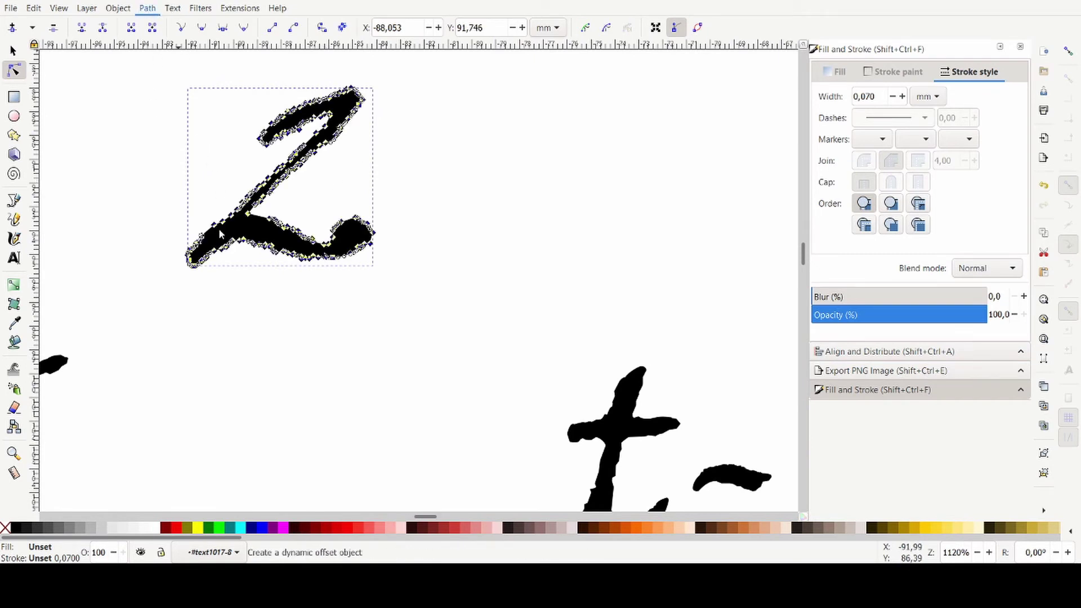
click(203, 270)
key(shift+ctrl+c)
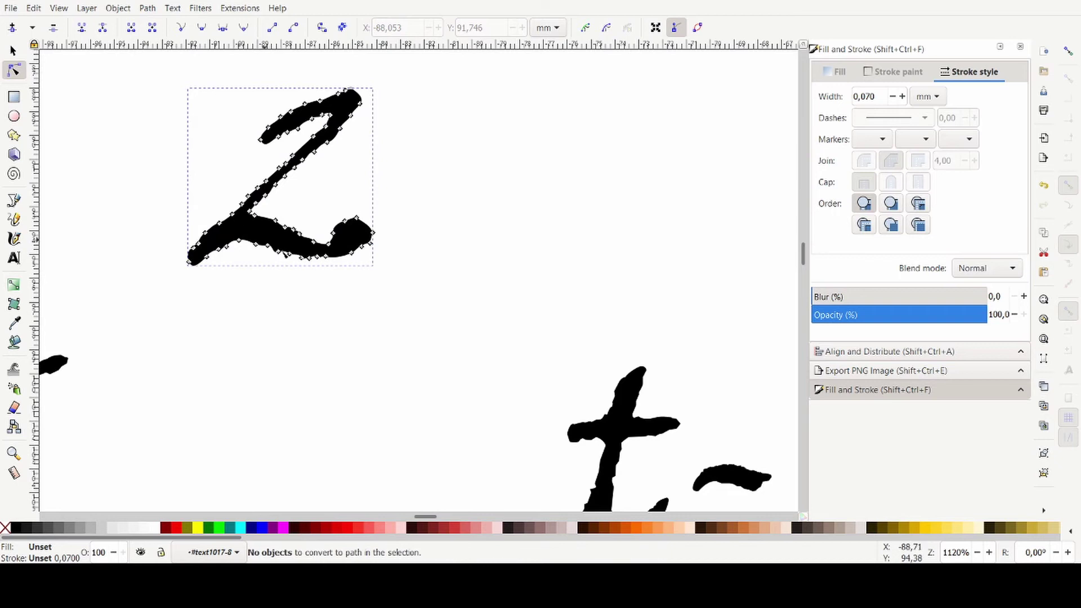
Examine the exponent "2" up close, undoing and redoing its simplification, and compare its edges with the "2v0" lettering.
scroll(368, 159, down, 4)
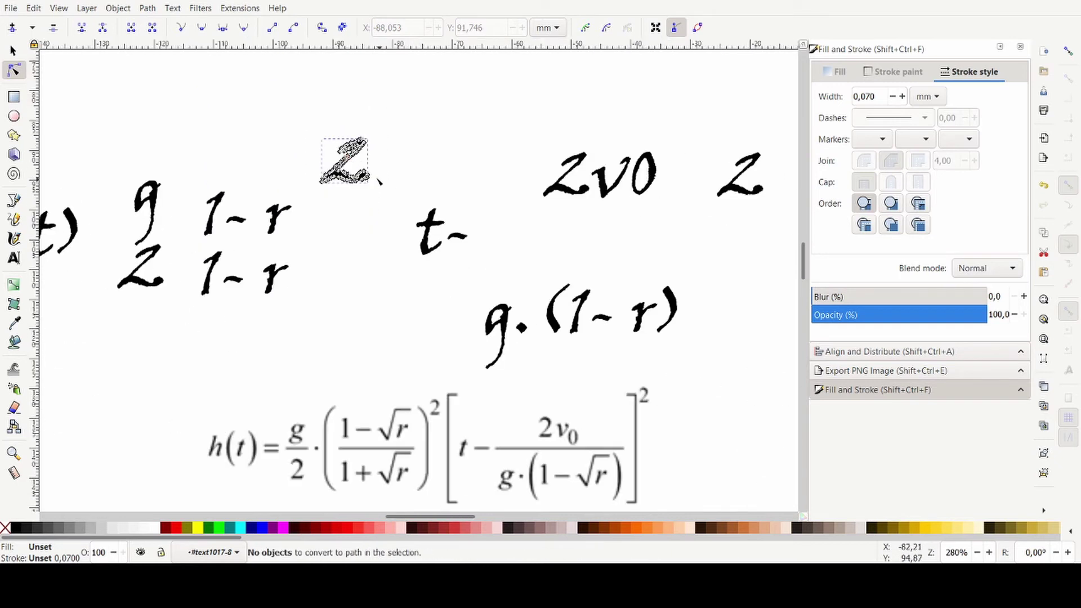
scroll(349, 160, up, 2)
scroll(349, 159, up, 4)
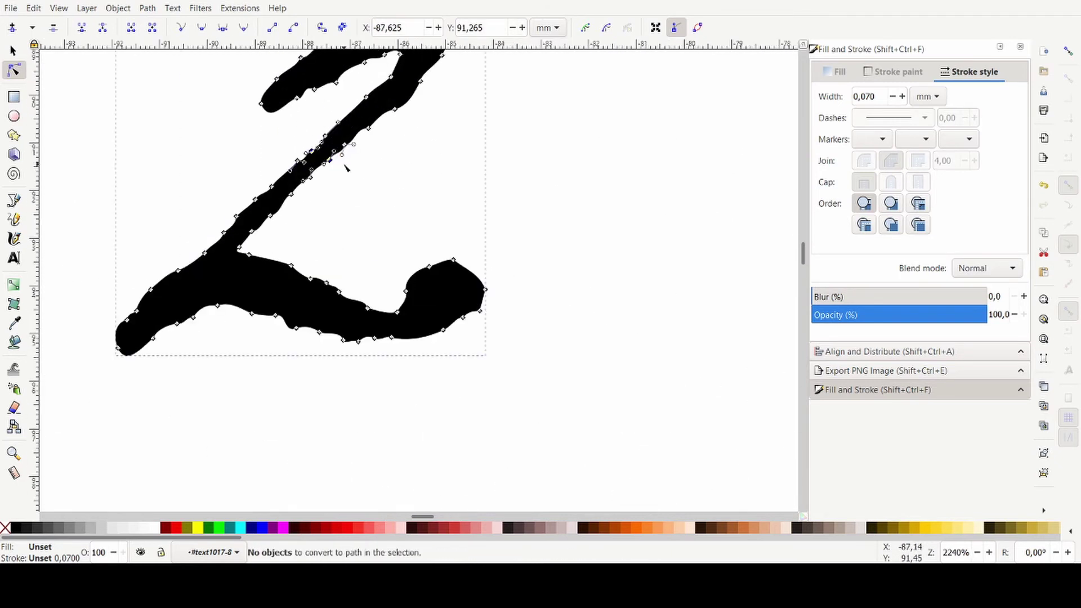
key(ctrl+z)
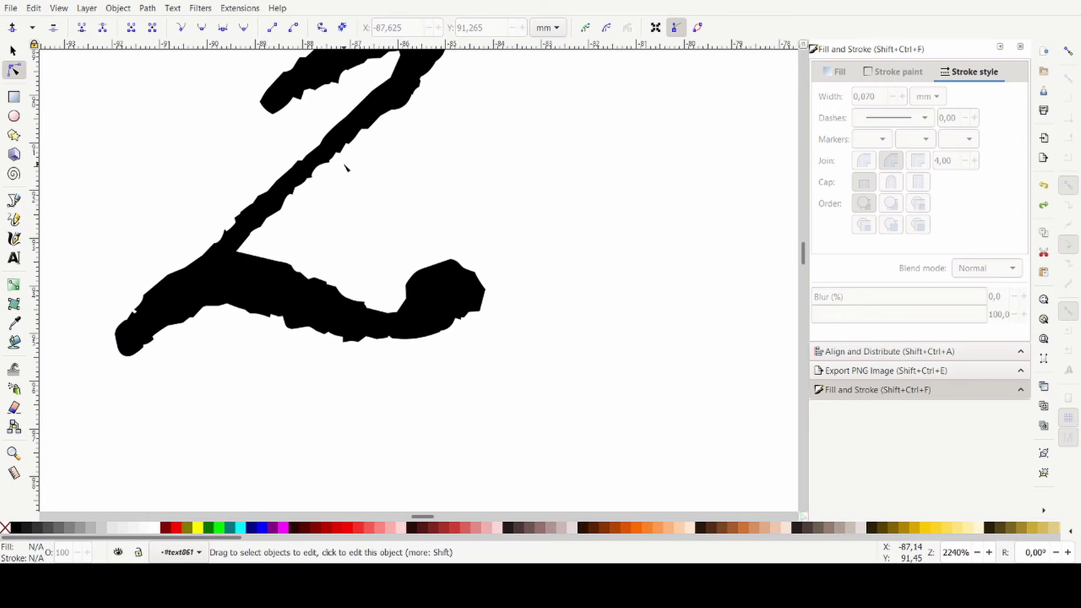
key(ctrl+shift+z)
scroll(308, 210, down, 4)
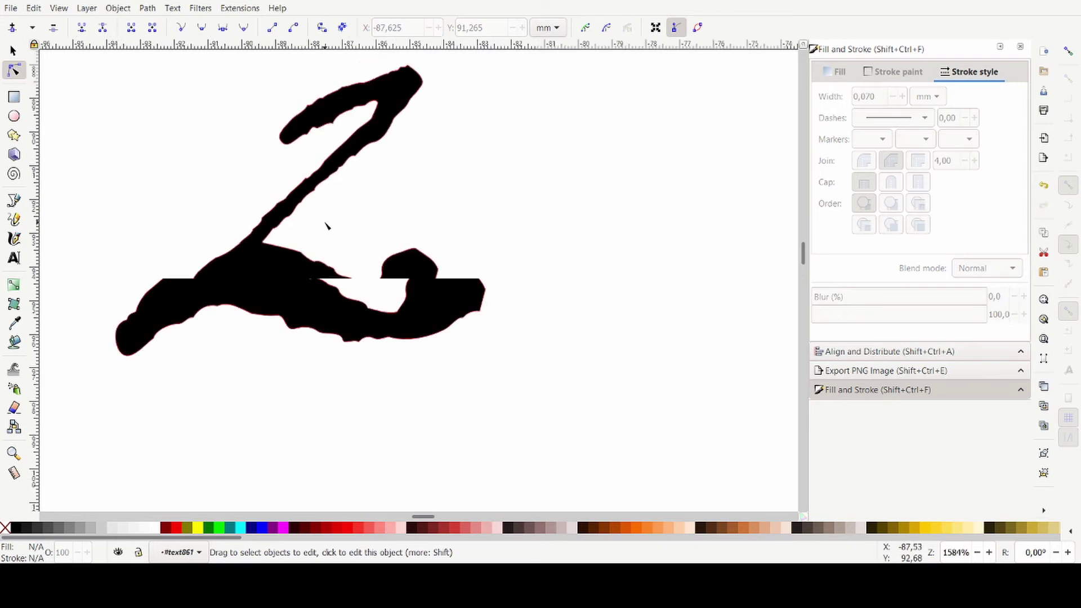
scroll(304, 149, up, 4)
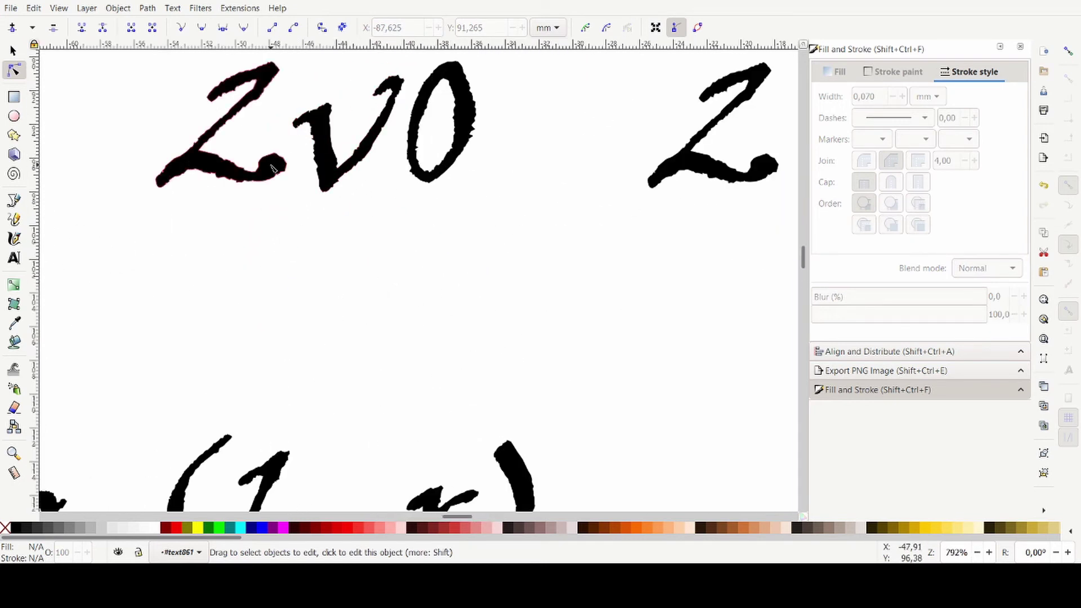
scroll(627, 265, down, 3)
scroll(346, 175, up, 3)
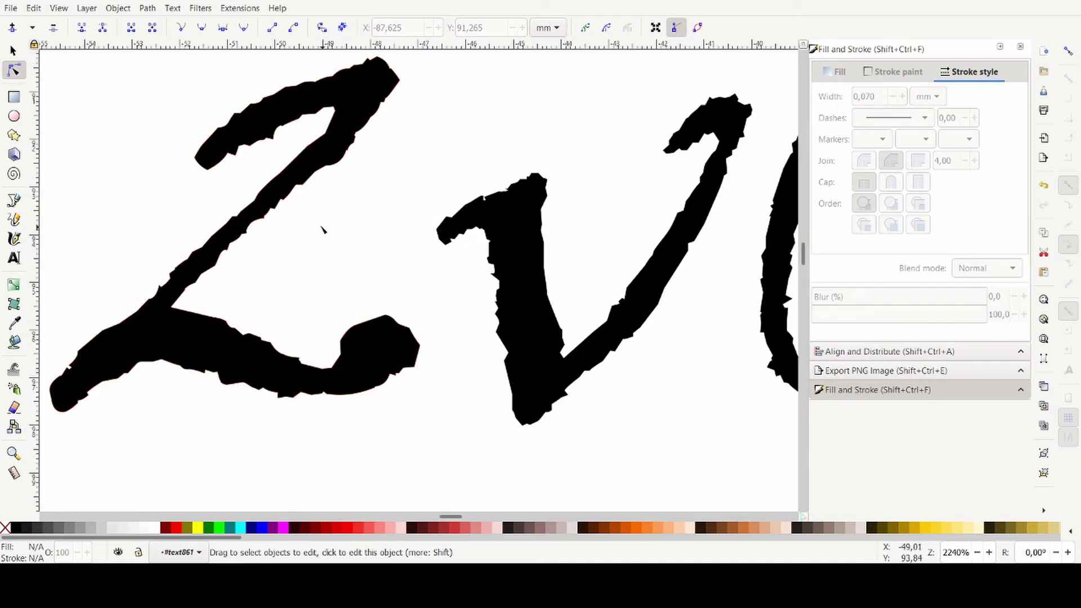
scroll(377, 194, down, 5)
Select all ten lettering groups of the equation and simplify their paths.
click(13, 50)
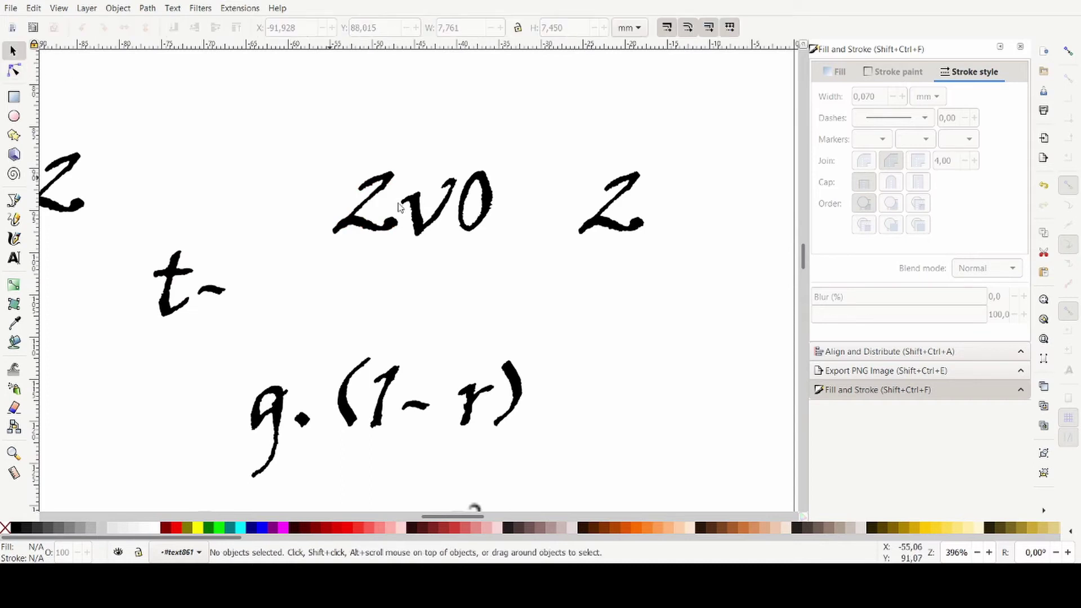
scroll(531, 231, down, 3)
drag(615, 161, 148, 323)
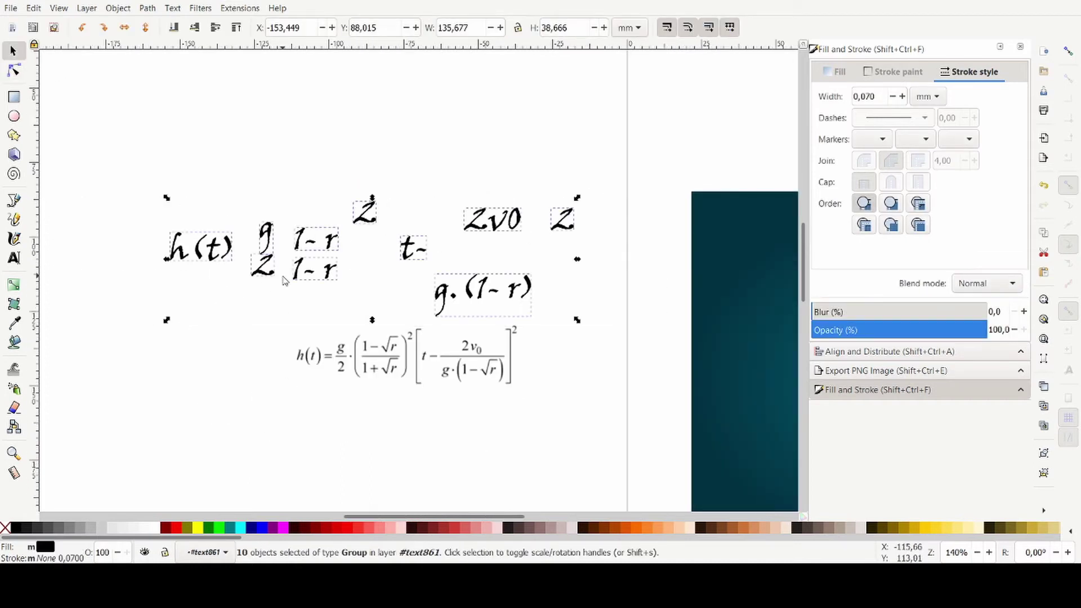
click(181, 265)
click(420, 224)
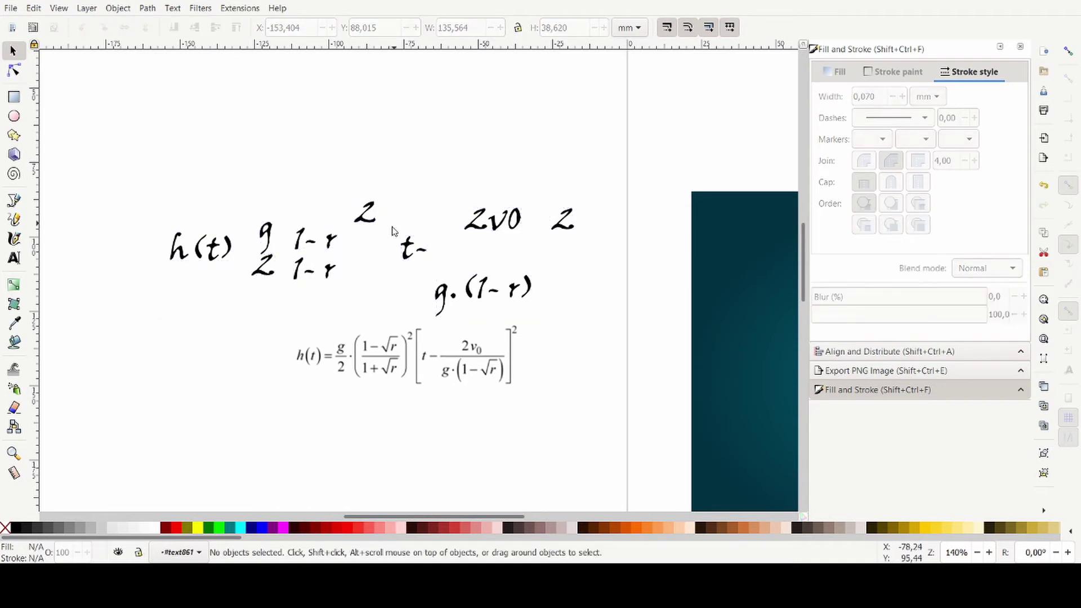
Examine the simplified outlines and nodes of the lower "r", the first exponent "2" and the "2v0" lettering.
scroll(309, 265, up, 7)
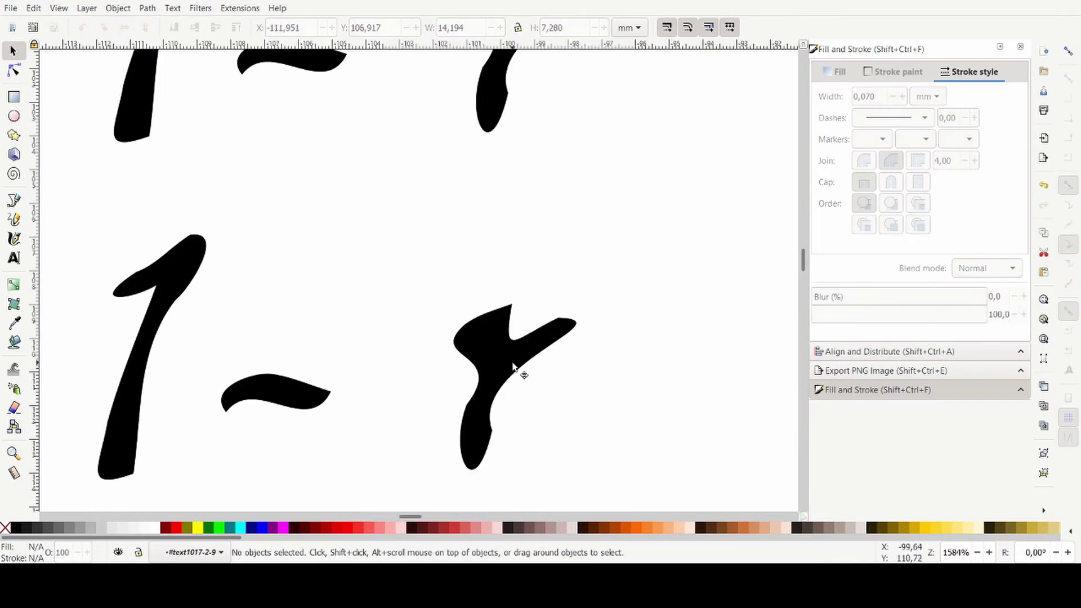
click(512, 366)
key(n)
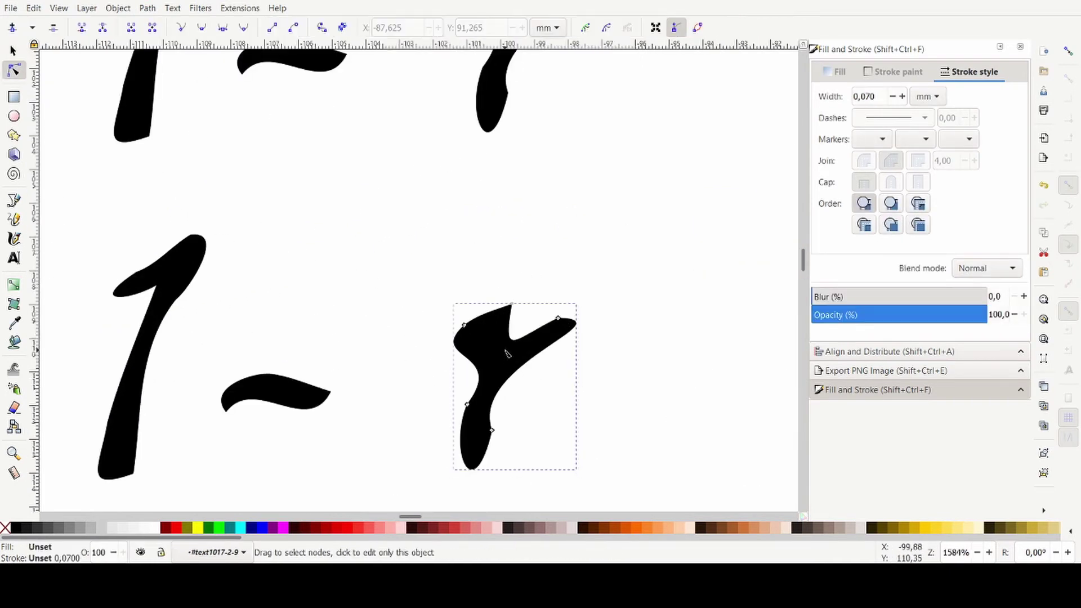
scroll(326, 246, down, 7)
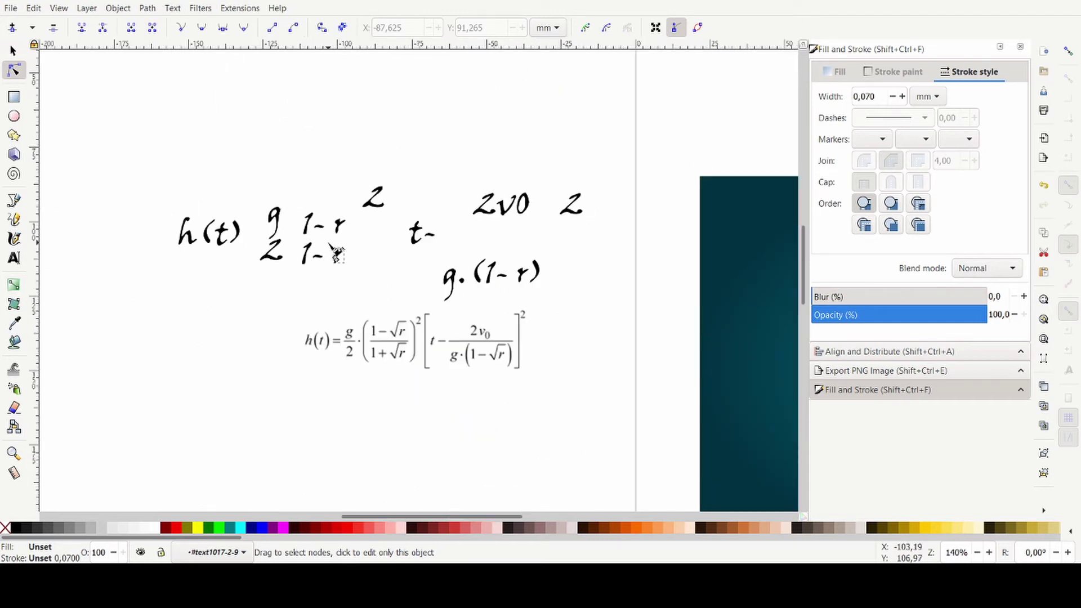
scroll(366, 203, up, 5)
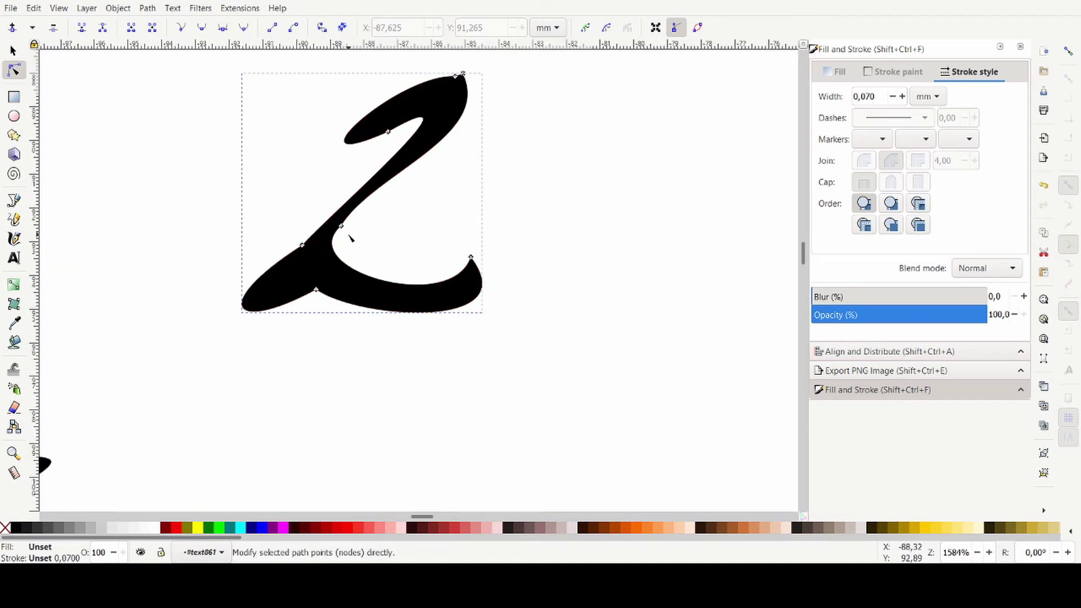
scroll(344, 240, down, 7)
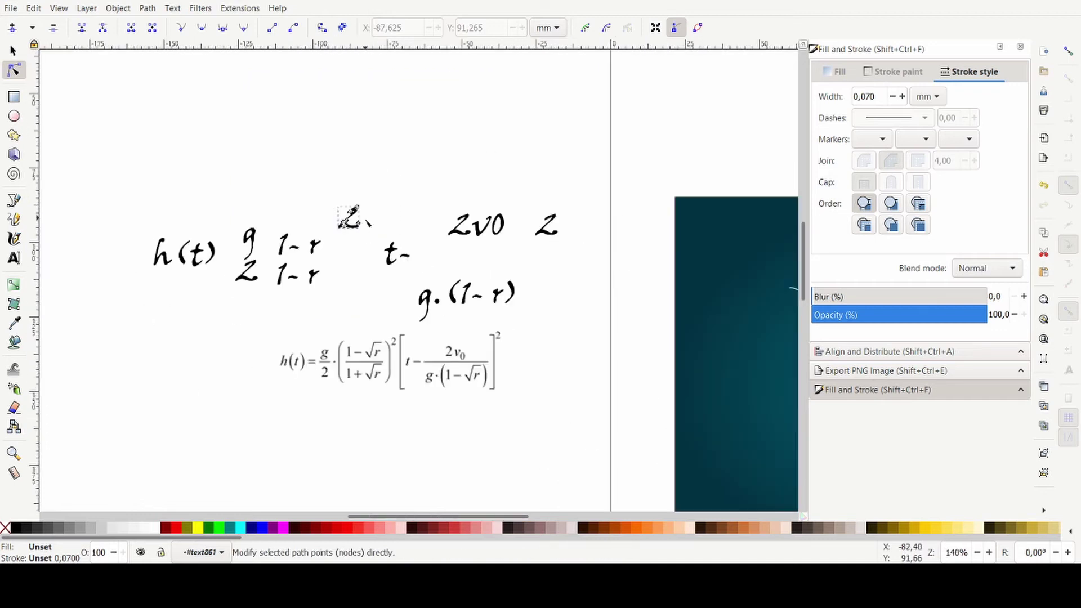
scroll(498, 248, up, 4)
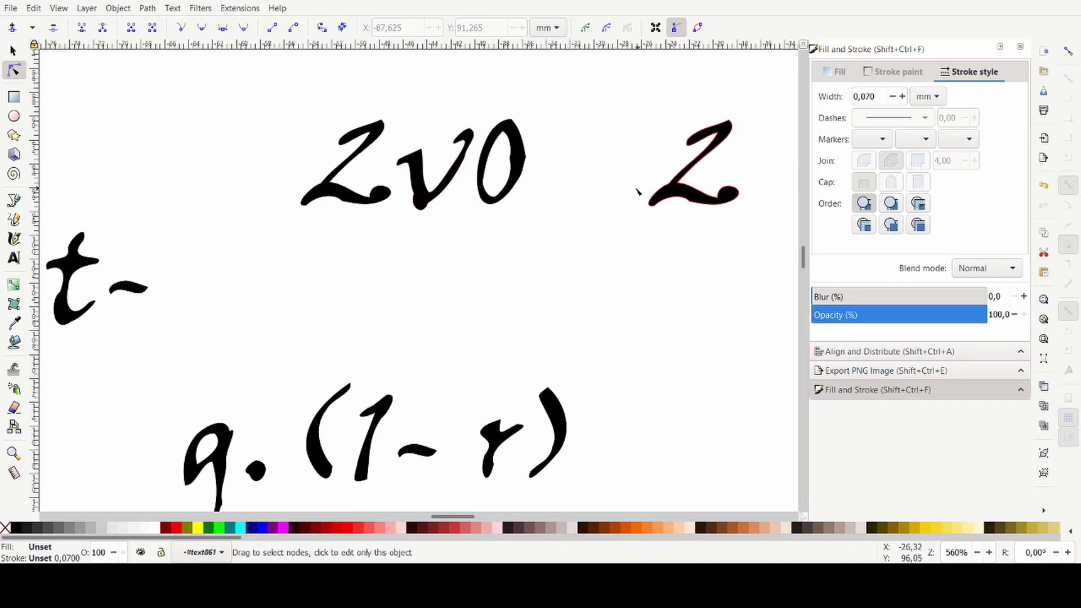
scroll(351, 176, up, 4)
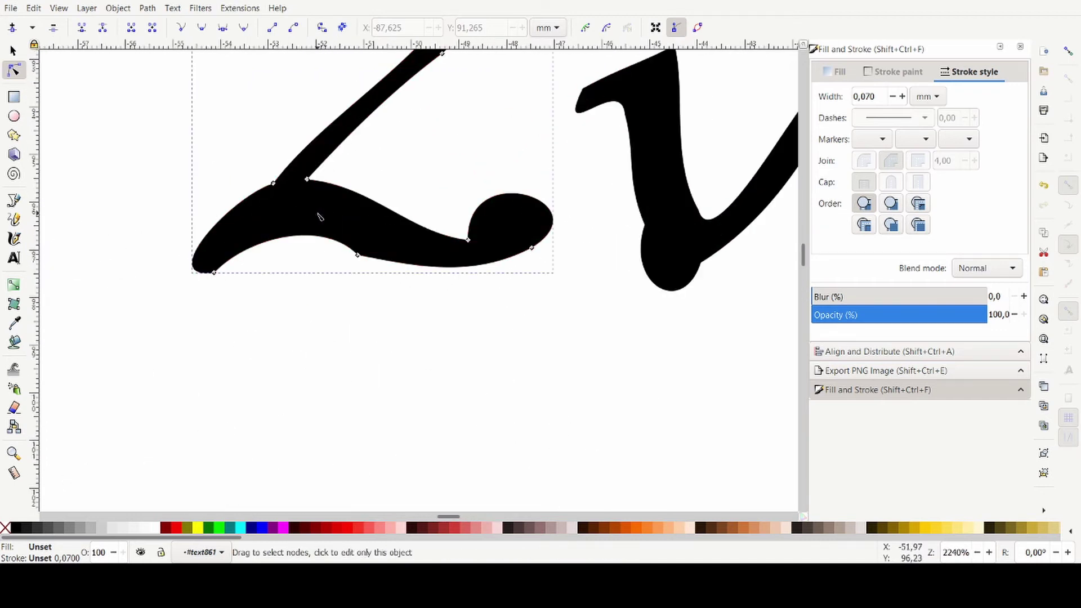
scroll(475, 266, down, 7)
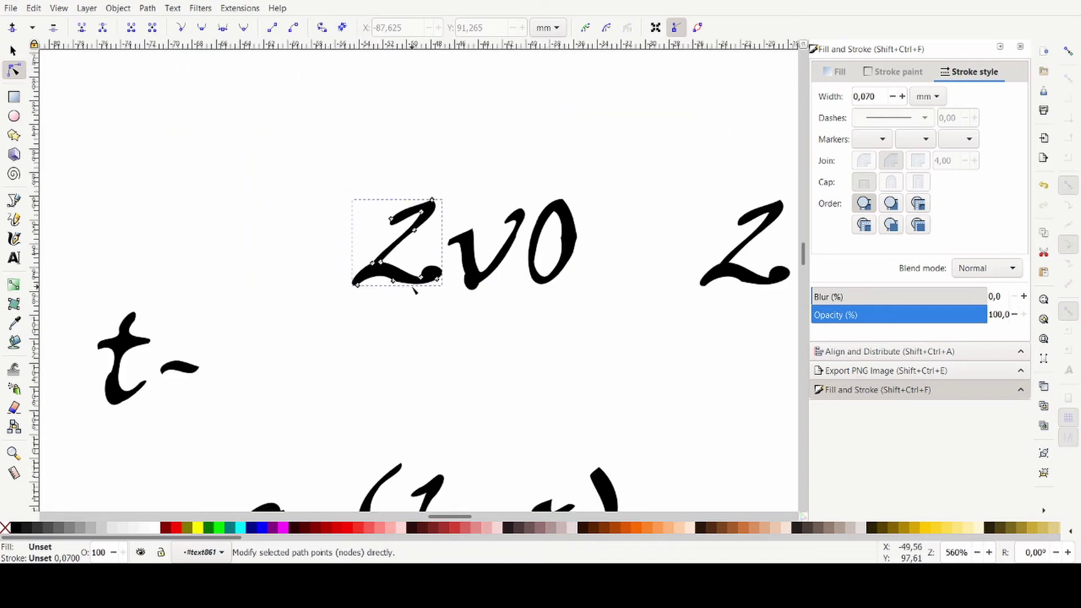
scroll(406, 236, up, 6)
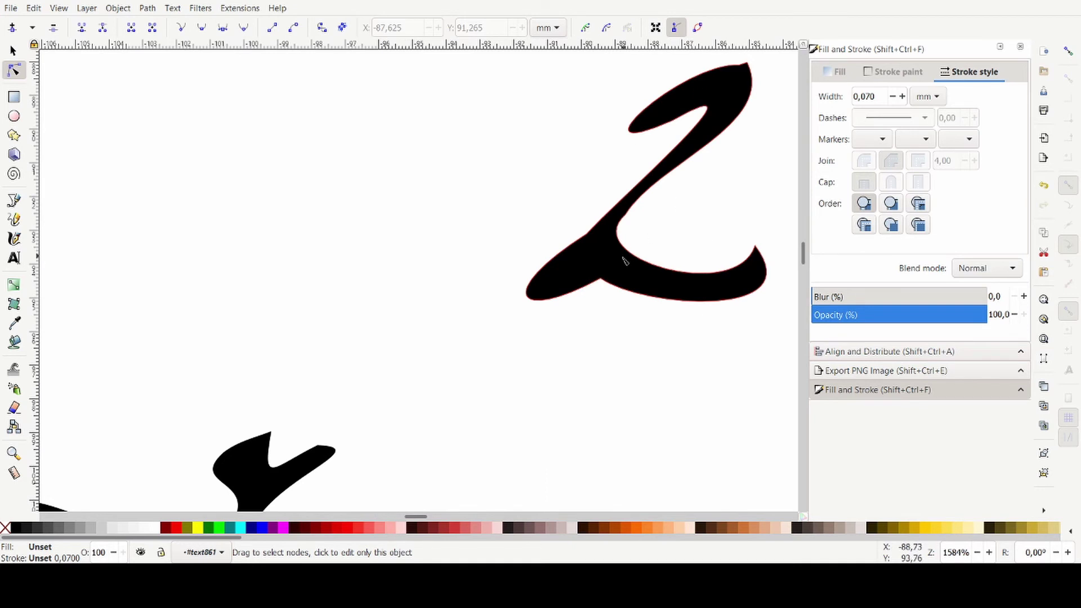
scroll(648, 247, down, 4)
scroll(603, 234, up, 3)
scroll(525, 228, down, 1)
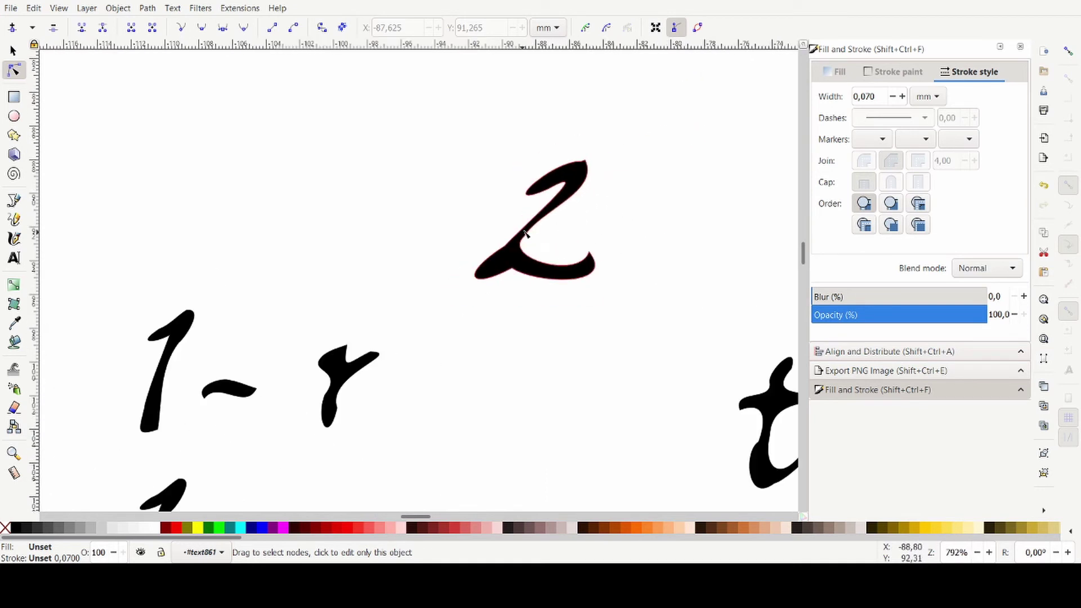
scroll(525, 233, down, 5)
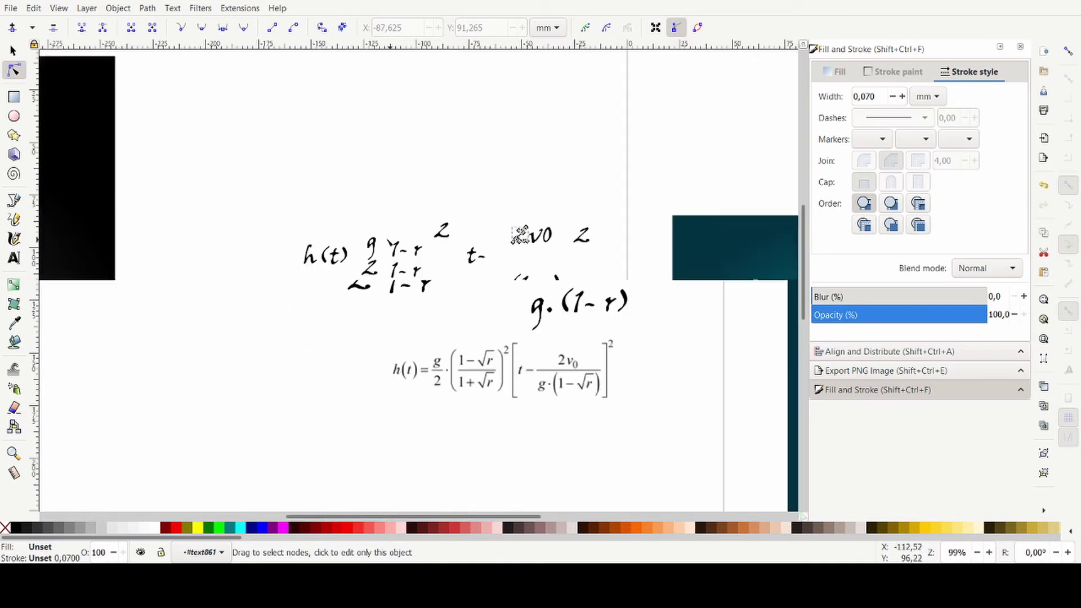
Undo the simplification of the whole equation lettering and check the letter shapes up close.
scroll(559, 260, up, 1)
key(ctrl+z)
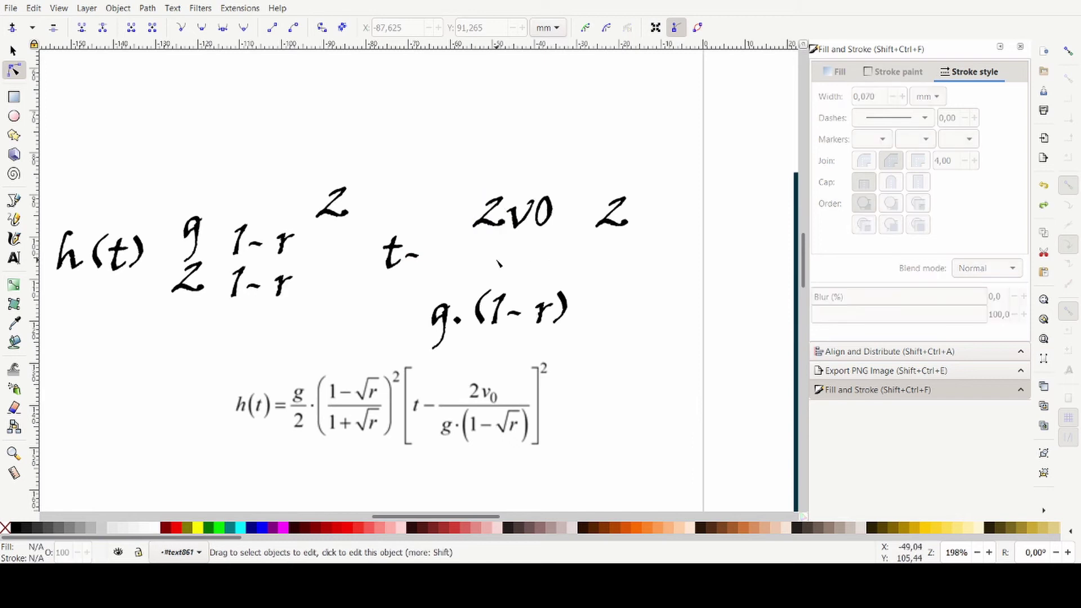
scroll(324, 221, up, 5)
scroll(362, 203, down, 5)
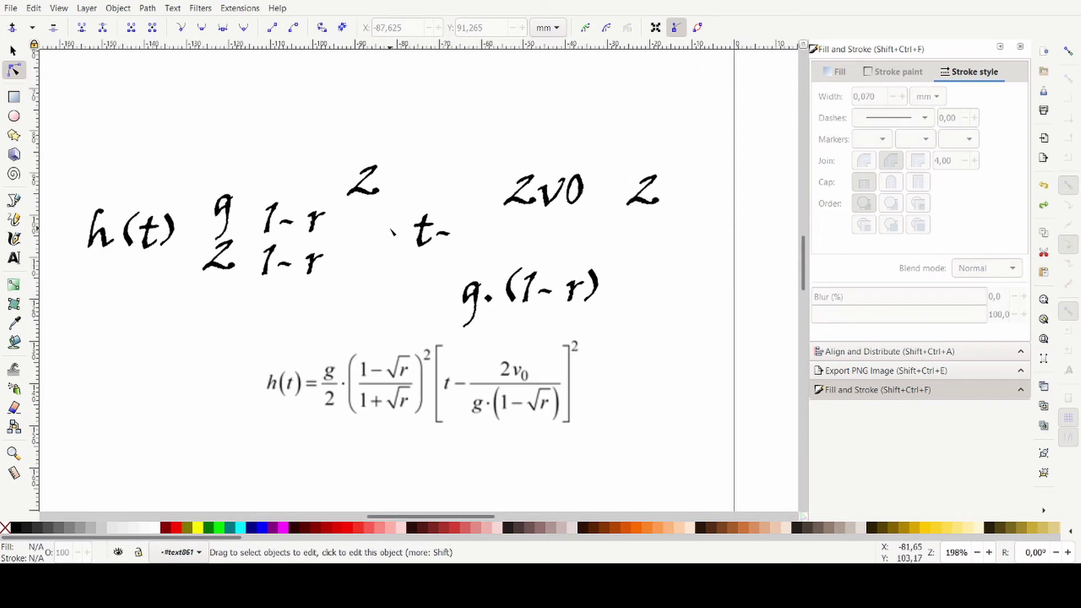
Redo the simplification of the whole equation lettering.
key(ctrl+shift+z)
scroll(423, 210, down, 2)
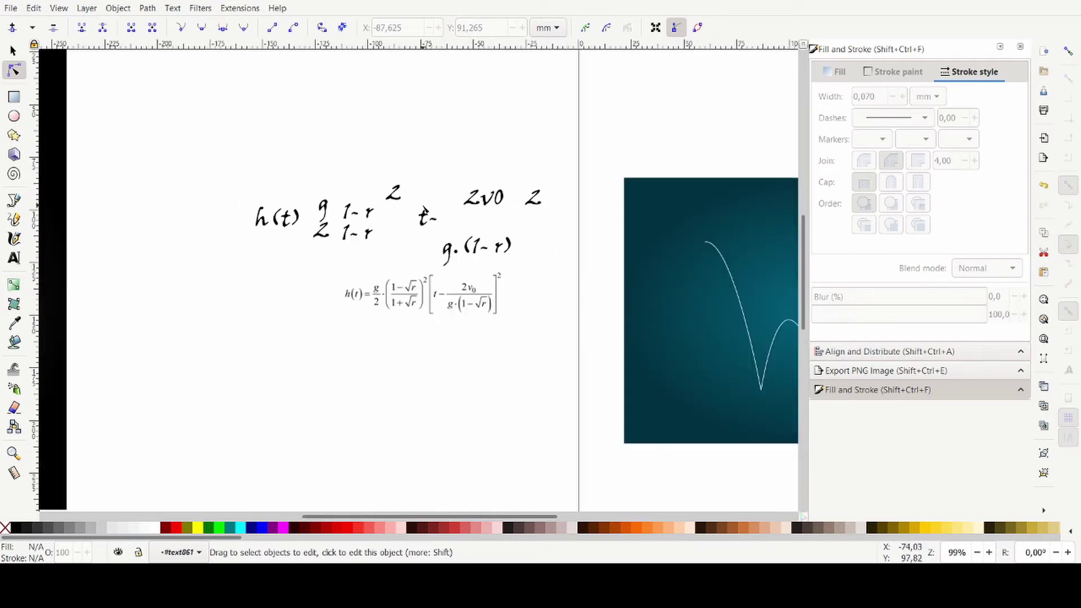
scroll(463, 214, up, 1)
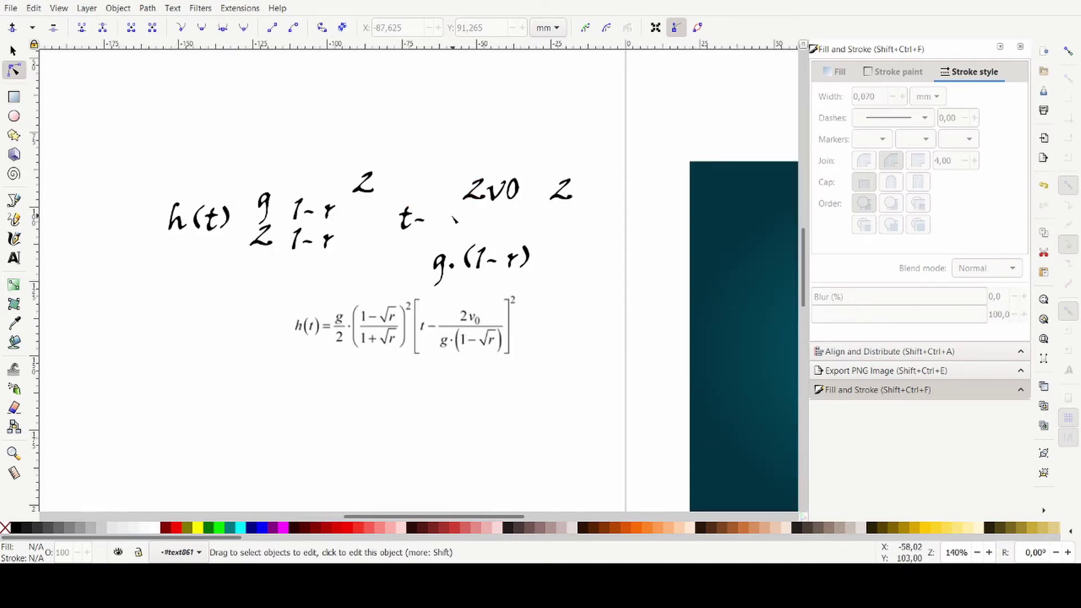
Move the "g·(1-r)" group closer beneath "2v0" and ungroup it into separate letters.
key(s)
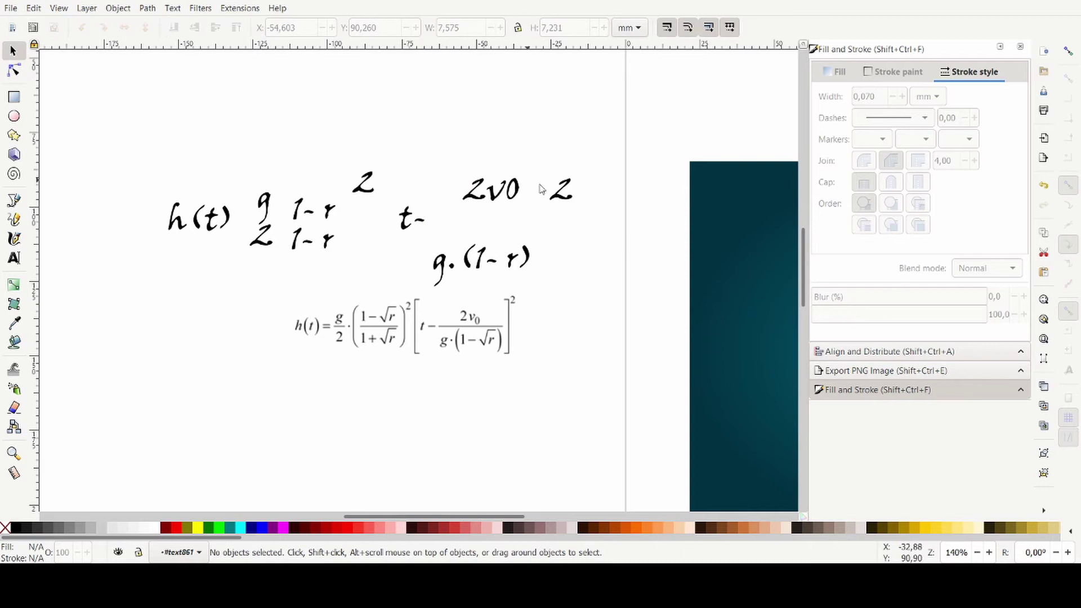
drag(557, 235, 426, 287)
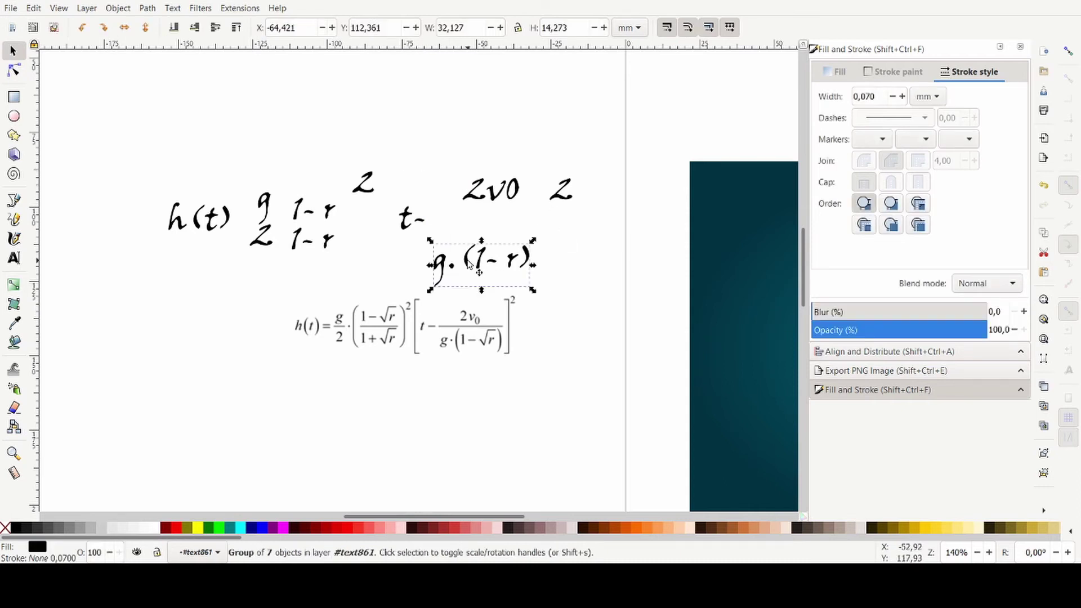
drag(481, 266, 506, 249)
click(529, 142)
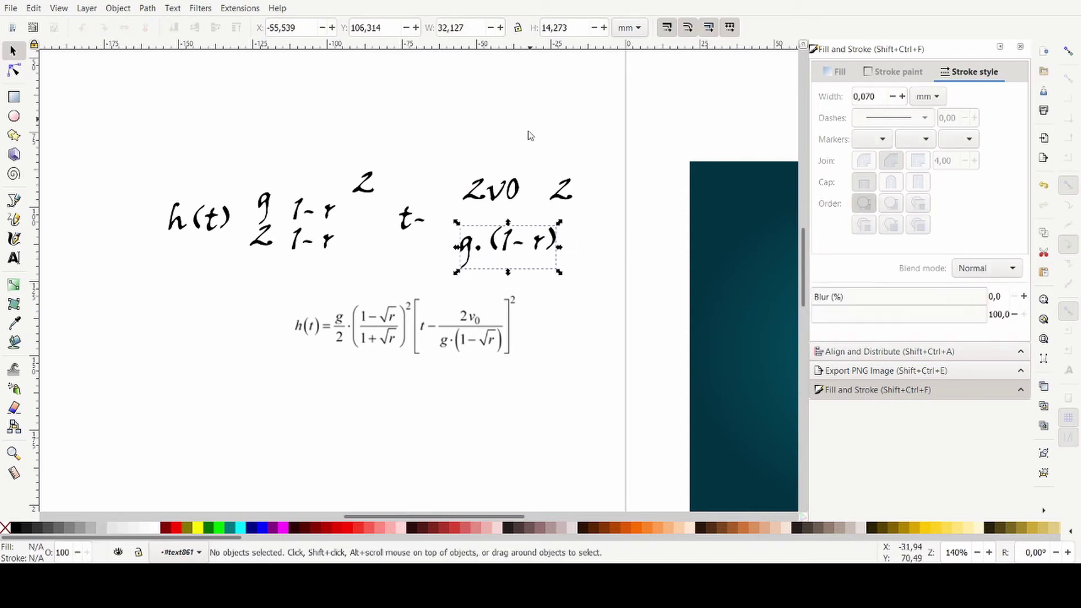
scroll(508, 243, up, 3)
click(506, 243)
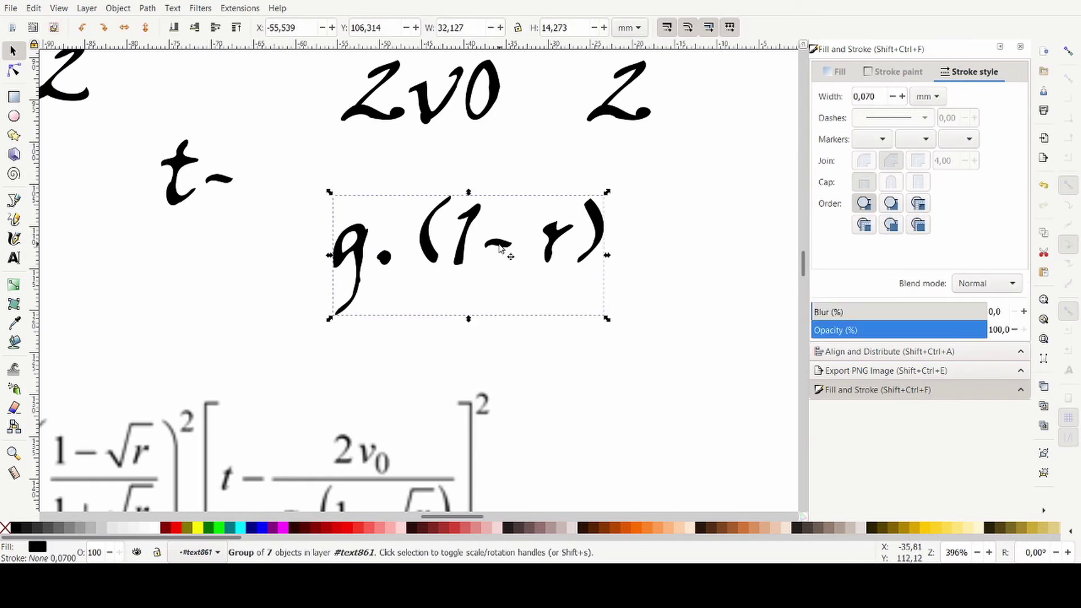
key(ctrl+shift+g)
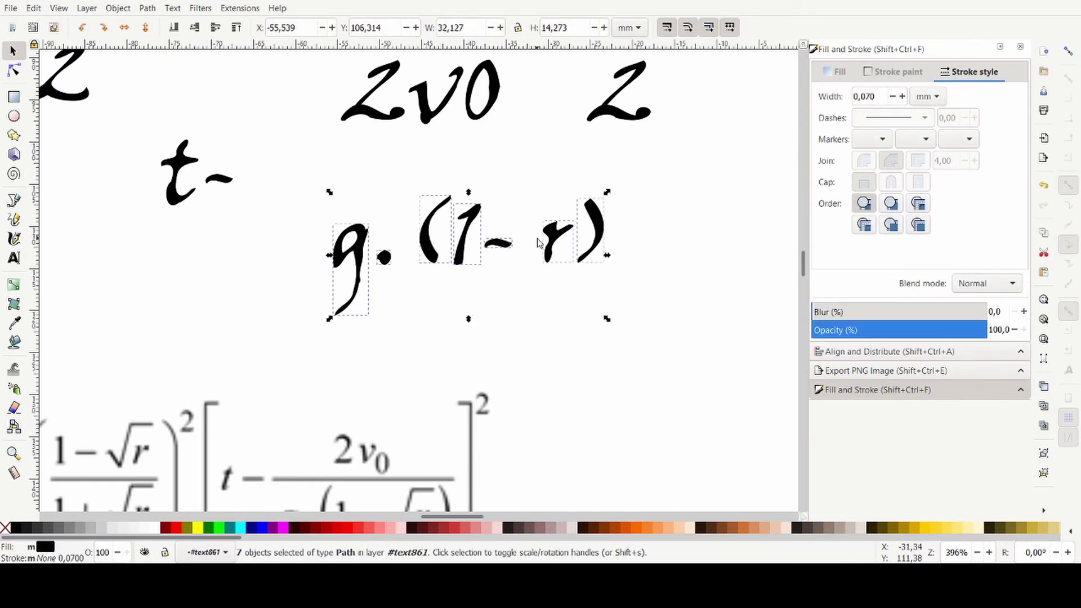
scroll(523, 187, down, 2)
click(572, 114)
Turn the denominator's minus dash into a fraction bar about 33.3 mm wide beneath "2v0".
drag(573, 104, 376, 191)
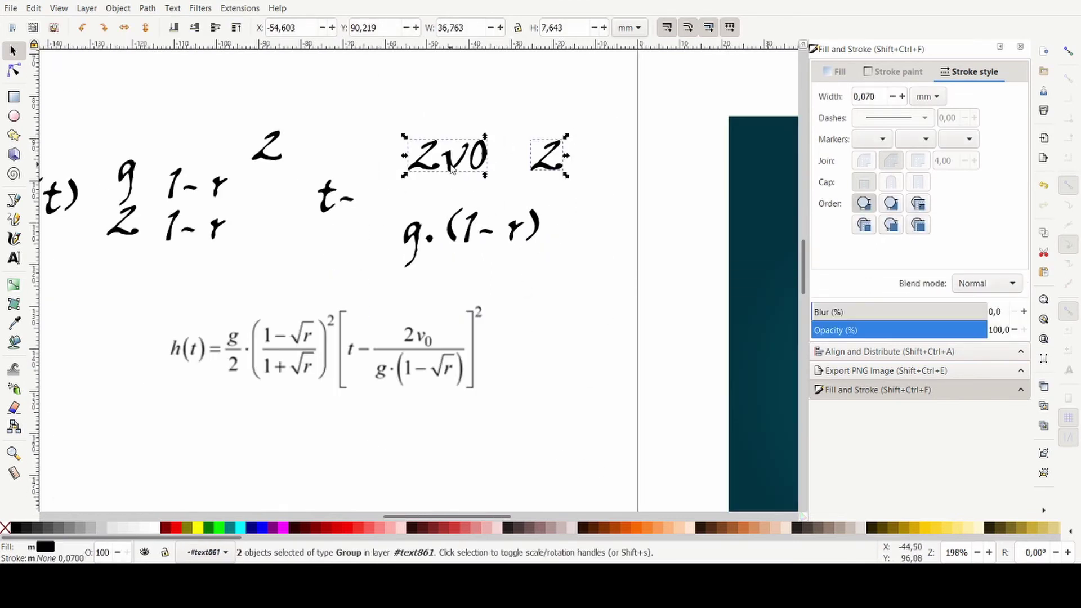
click(513, 463)
drag(484, 232, 425, 197)
drag(438, 197, 462, 196)
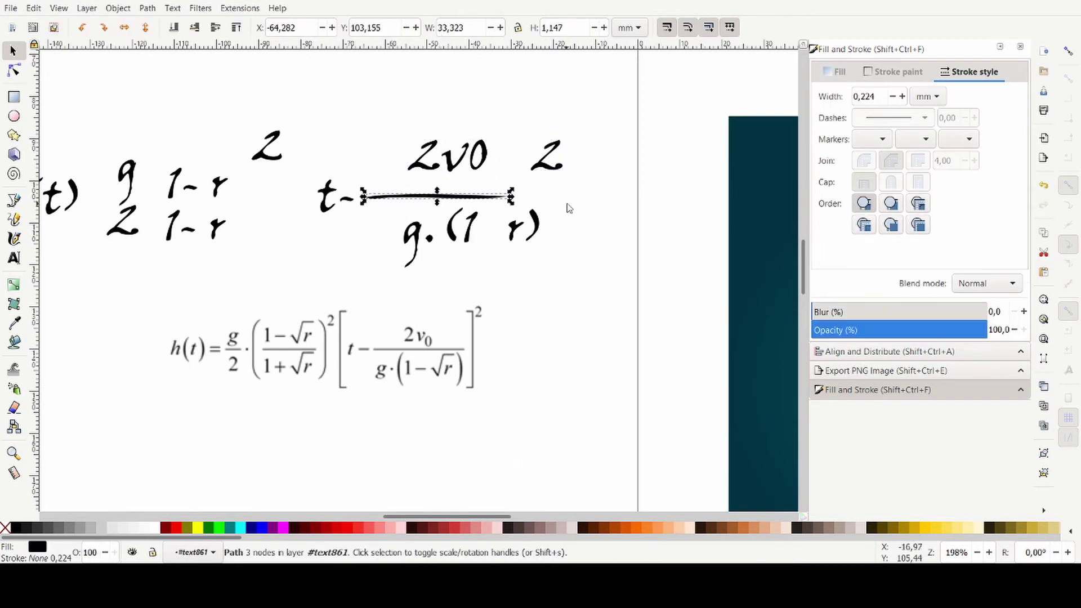
Move the denominator lettering up beneath the fraction bar and raise its "g" and dot closer to the parenthesis.
drag(568, 206, 388, 277)
drag(448, 225, 415, 218)
scroll(410, 215, up, 2)
drag(304, 203, 413, 322)
drag(354, 264, 366, 244)
scroll(487, 239, down, 2)
Duplicate the "1-r" group from the left fraction and place the copy inside the denominator's parentheses.
click(232, 197)
key(ctrl+d)
drag(231, 197, 530, 255)
drag(488, 237, 486, 233)
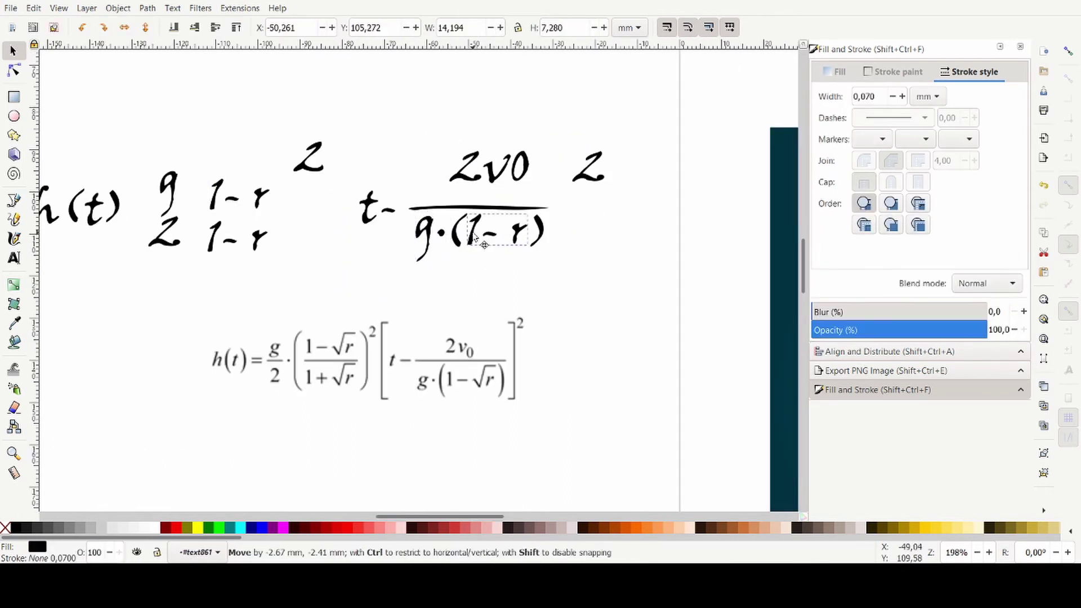
Lower "2v0" and the last exponent "2" towards the fraction bar, and shrink the "0" into a subscript.
drag(653, 122, 441, 212)
drag(529, 179, 526, 196)
scroll(528, 182, up, 2)
drag(594, 165, 457, 259)
drag(551, 192, 369, 93)
Reshape the "2" of "2v0" by moving its nodes and handles for a smoother upper curve.
scroll(476, 225, up, 2)
scroll(459, 197, up, 2)
key(n)
drag(430, 112, 443, 126)
drag(491, 77, 553, 141)
drag(534, 90, 528, 119)
scroll(407, 224, down, 6)
scroll(381, 207, up, 7)
drag(470, 233, 465, 215)
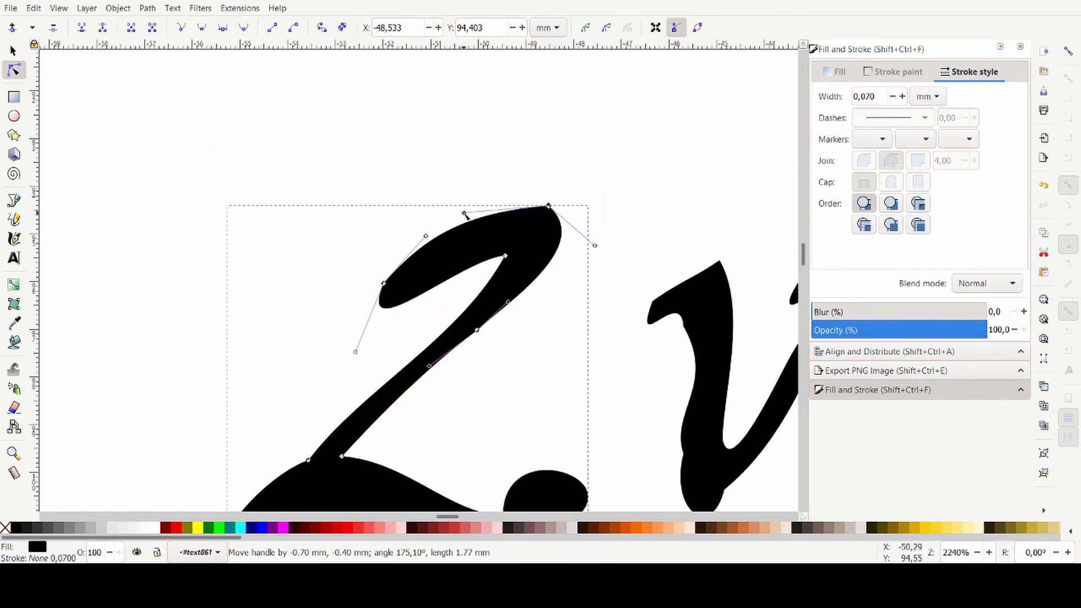
click(505, 256)
click(385, 283)
scroll(455, 261, down, 8)
key(s)
Duplicate the denominator's opening parenthesis and place an enlarged copy before the stacked "1-r" terms.
scroll(237, 203, down, 1)
scroll(239, 248, up, 3)
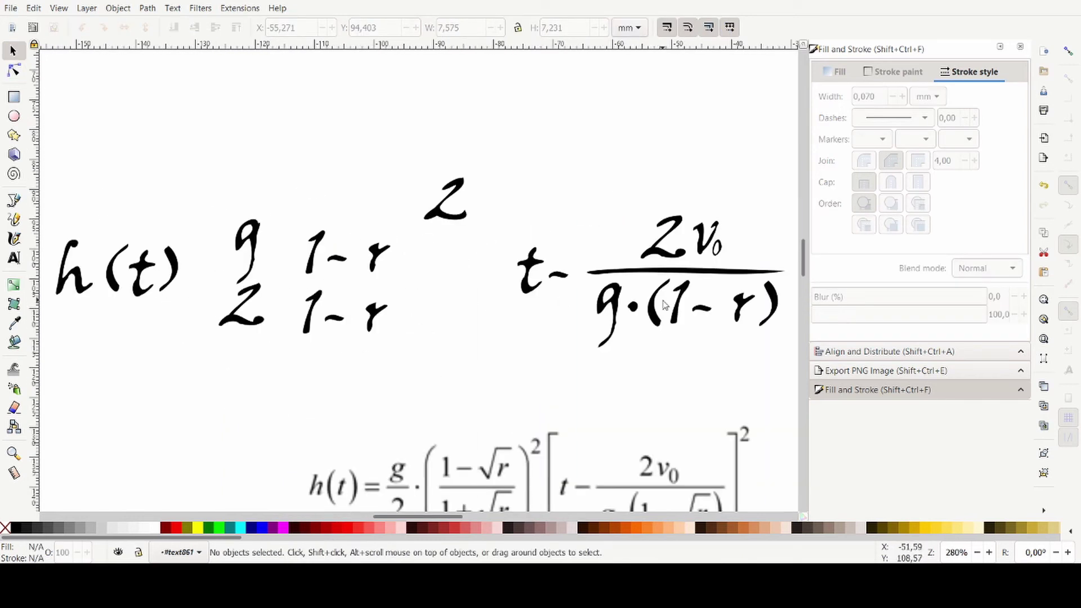
click(652, 304)
key(ctrl+d)
drag(663, 301, 255, 193)
drag(272, 302, 291, 312)
Duplicate the large opening parenthesis, place the copy after the "1-r" terms and flip it horizontally.
scroll(324, 202, down, 1)
key(ctrl+d)
drag(295, 252, 424, 224)
key(h)
Vary the shape of the large closing parenthesis by moving the nodes and handles along its curve and lower end.
key(n)
drag(424, 161, 410, 185)
scroll(443, 268, up, 2)
drag(450, 263, 441, 277)
drag(405, 409, 411, 423)
scroll(394, 445, up, 2)
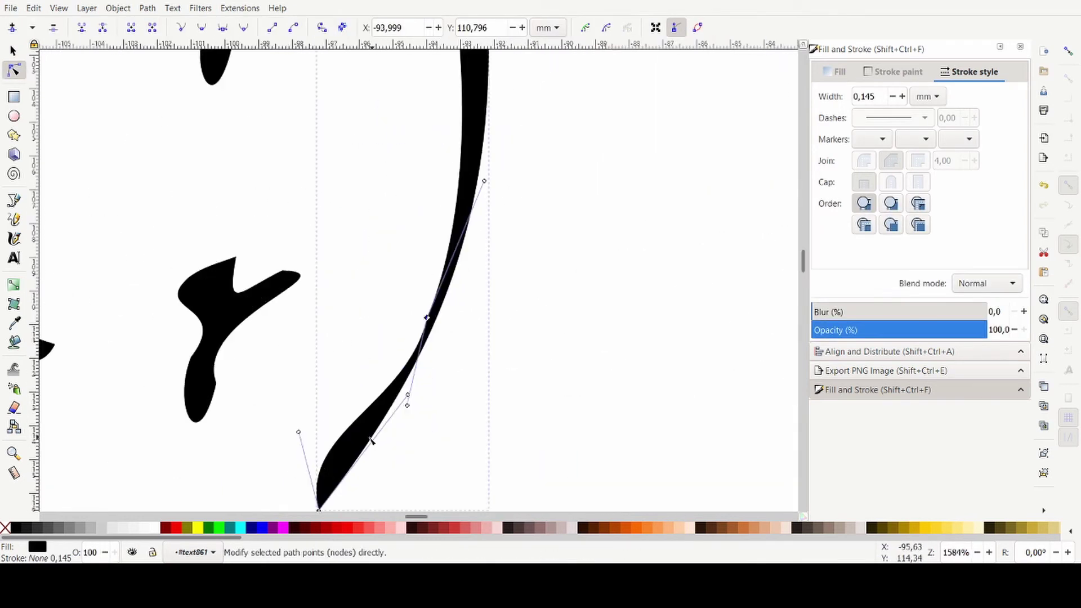
drag(299, 431, 336, 446)
scroll(394, 302, down, 2)
scroll(331, 266, down, 4)
key(s)
Duplicate the fraction bar and fit a shortened copy between the two "1-r" terms inside the parentheses.
click(545, 227)
key(ctrl+d)
drag(544, 228, 341, 237)
drag(415, 238, 347, 238)
drag(298, 219, 299, 223)
click(46, 250)
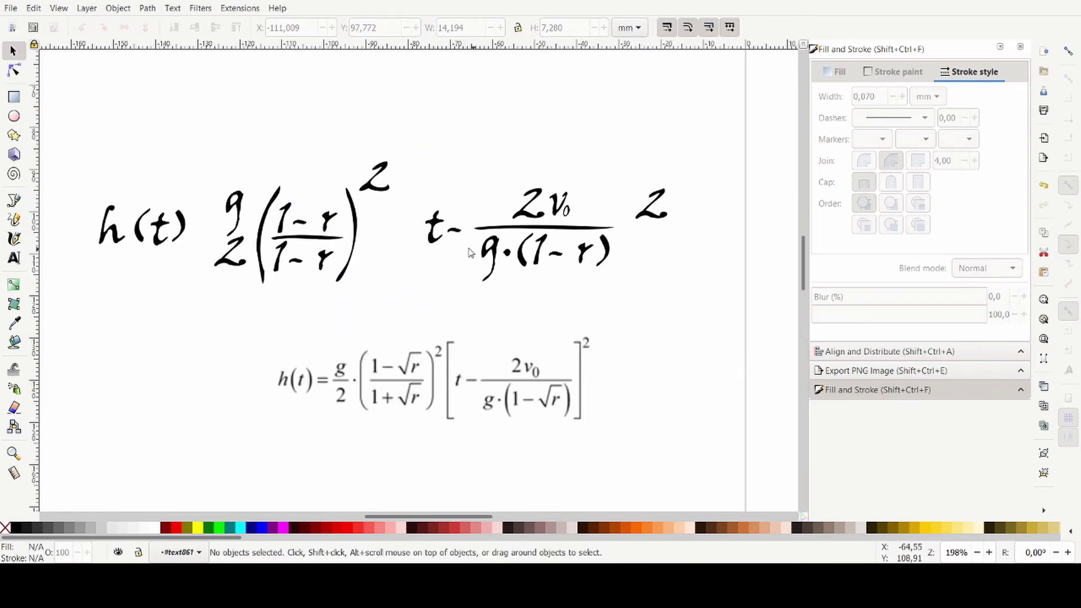
Draw an open radical sign around the upper "r" with the Pen tool.
scroll(306, 220, up, 3)
key(b)
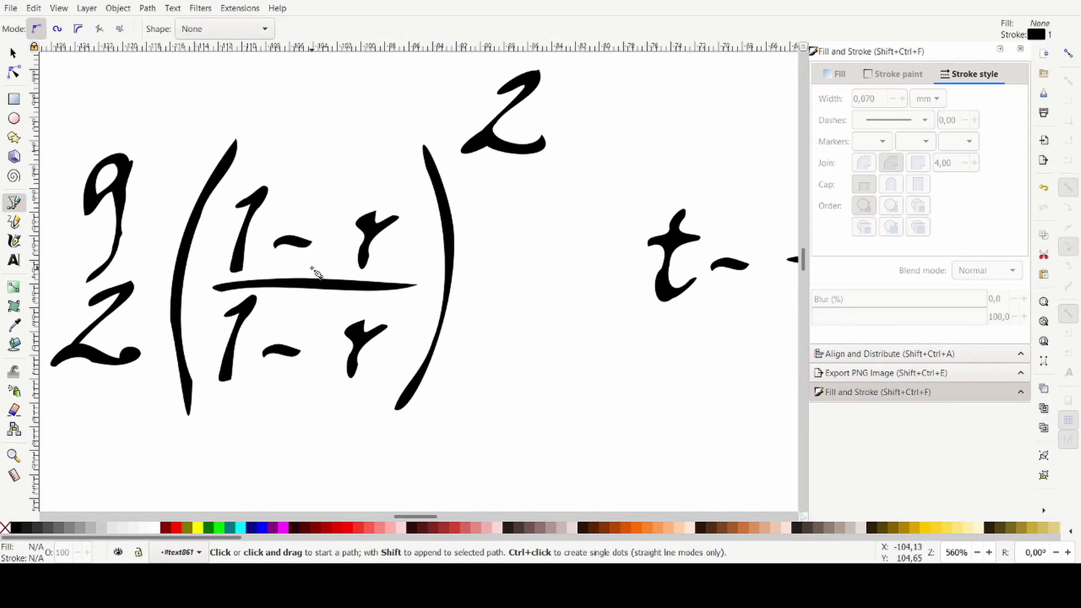
scroll(428, 256, down, 3)
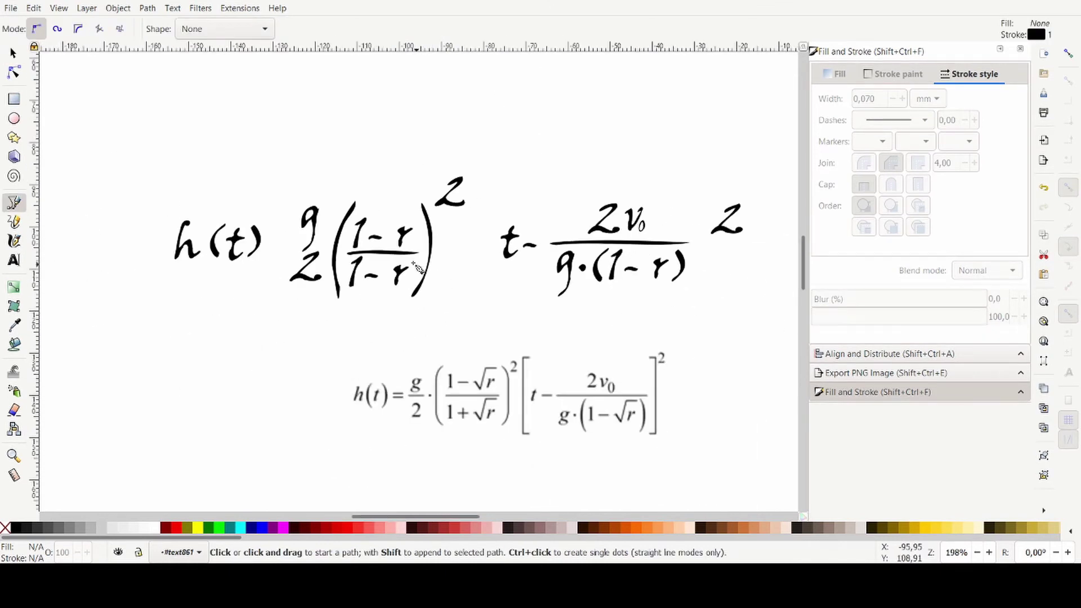
scroll(417, 266, up, 5)
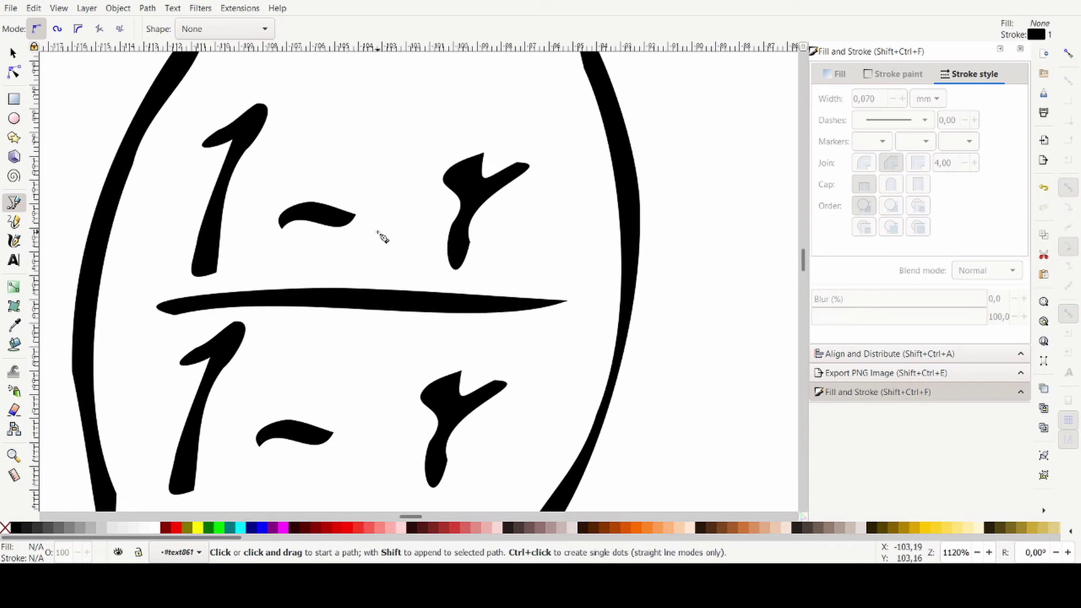
click(377, 231)
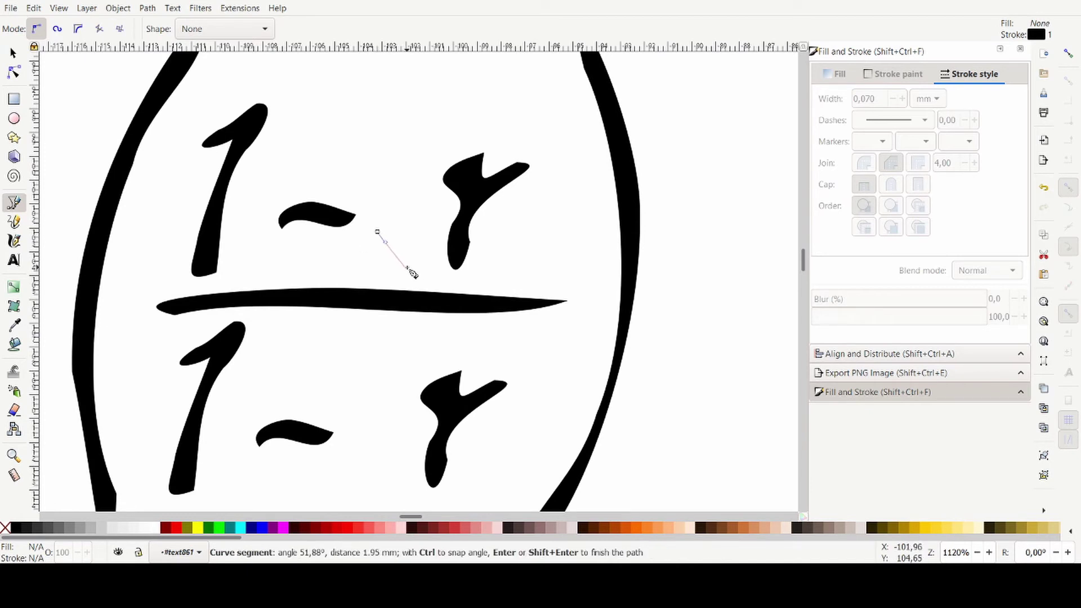
click(404, 269)
drag(440, 118, 457, 108)
click(583, 89)
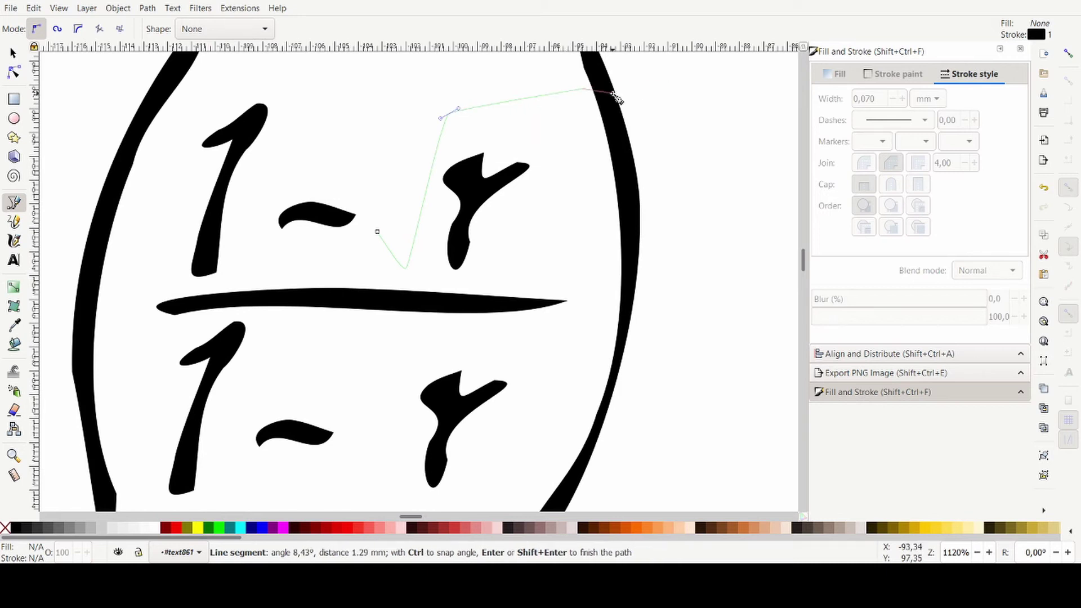
key(Return)
Continue the radical path with a second curved edge back to its start, closing it into an outline.
click(16, 73)
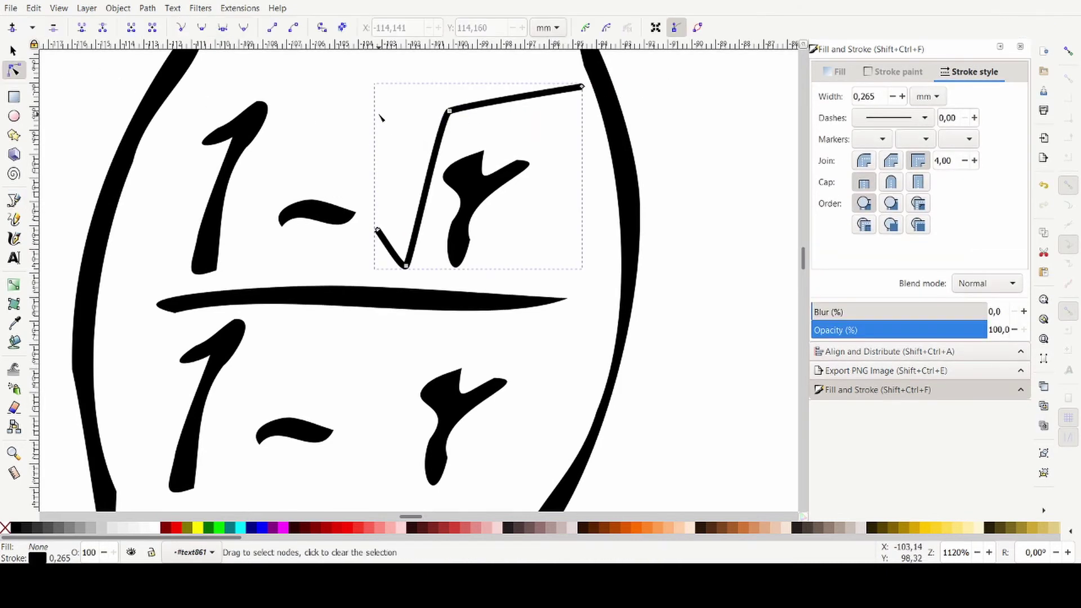
scroll(376, 204, down, 1)
scroll(407, 160, up, 3)
scroll(389, 199, down, 3)
scroll(443, 179, up, 2)
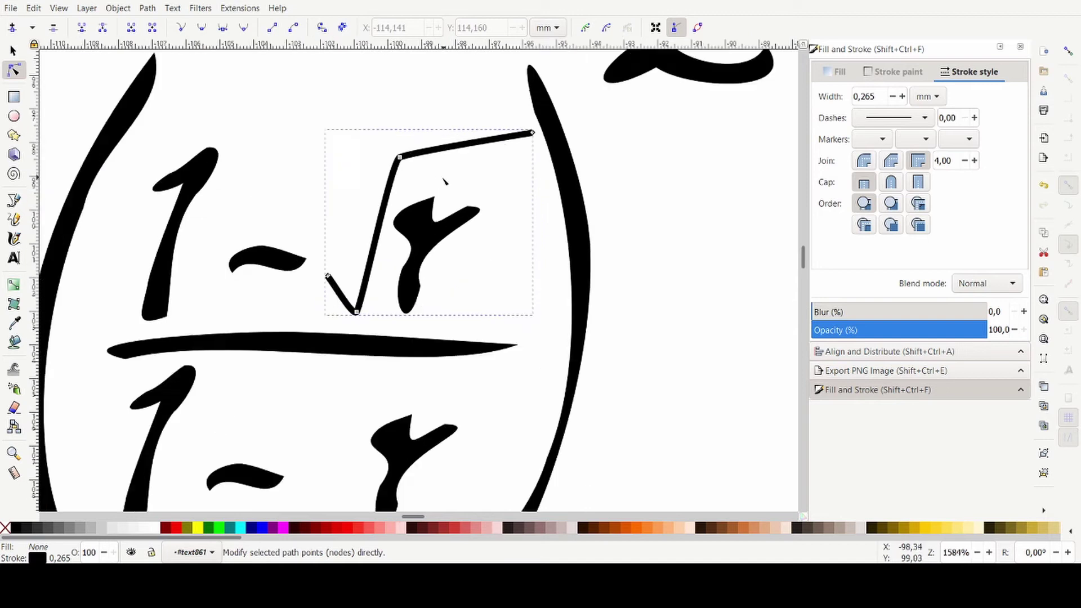
click(14, 201)
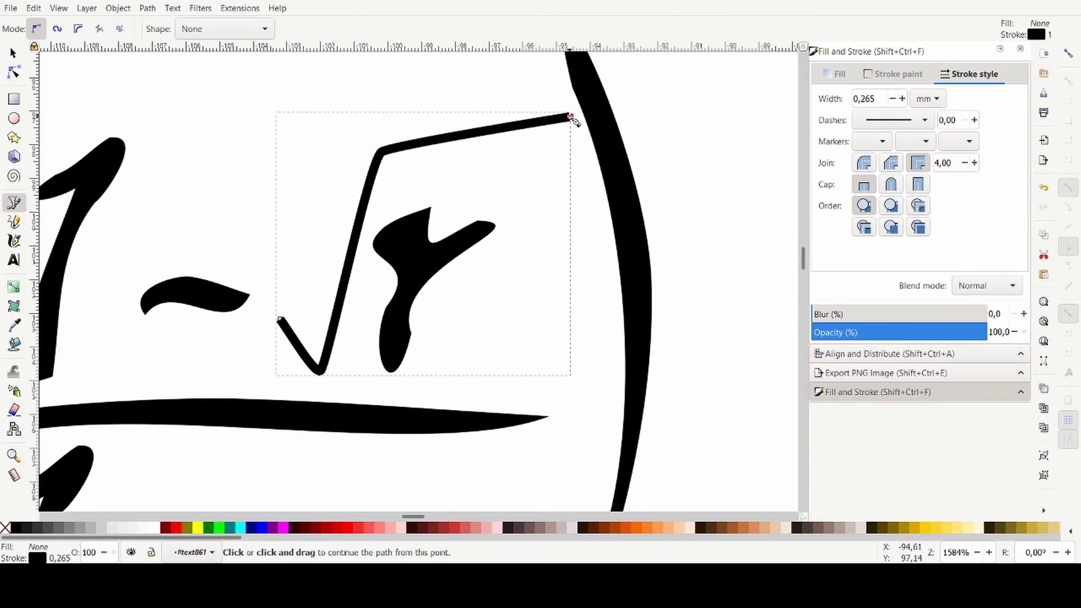
click(570, 116)
mouse_move(359, 138)
mouse_down()
mouse_move(400, 133)
mouse_move(360, 148)
mouse_up()
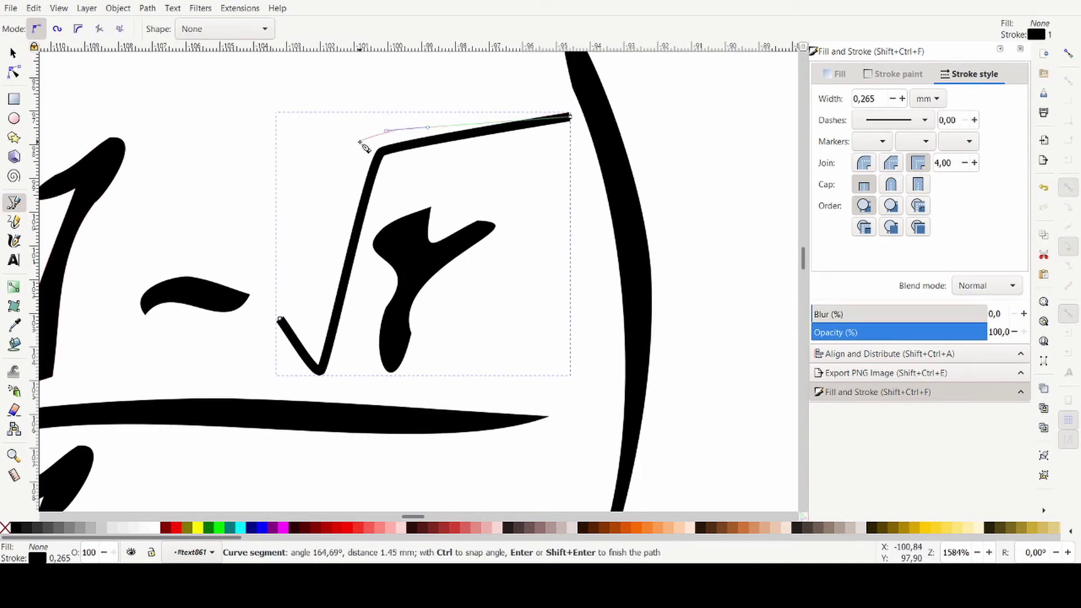
click(329, 299)
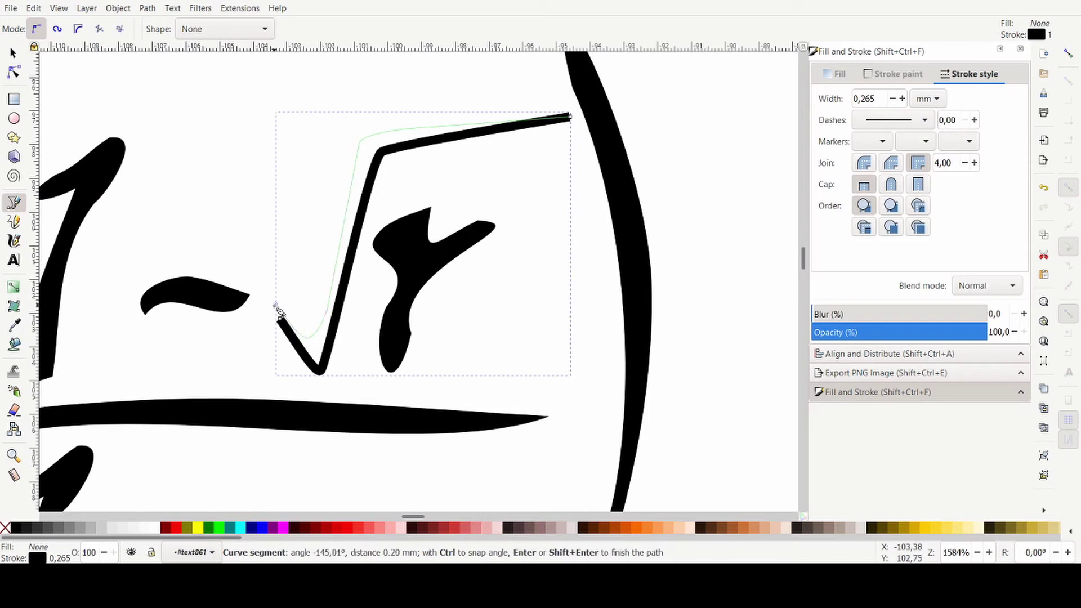
click(281, 322)
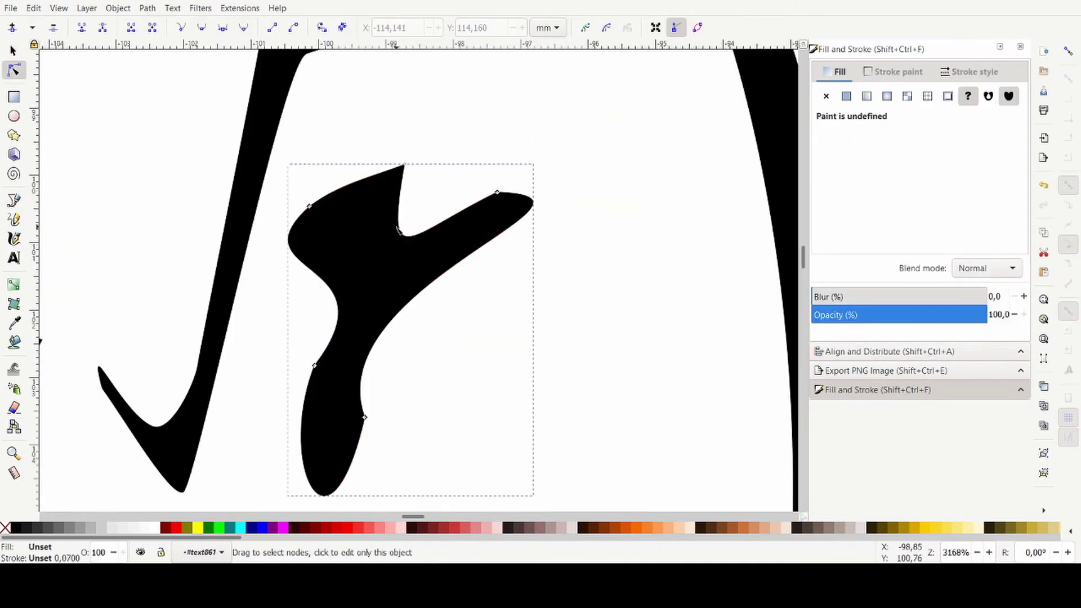
Refine the upper "r" and the radical sign's tip and corner by moving their nodes and handles.
click(498, 193)
drag(497, 193, 495, 211)
drag(402, 164, 390, 168)
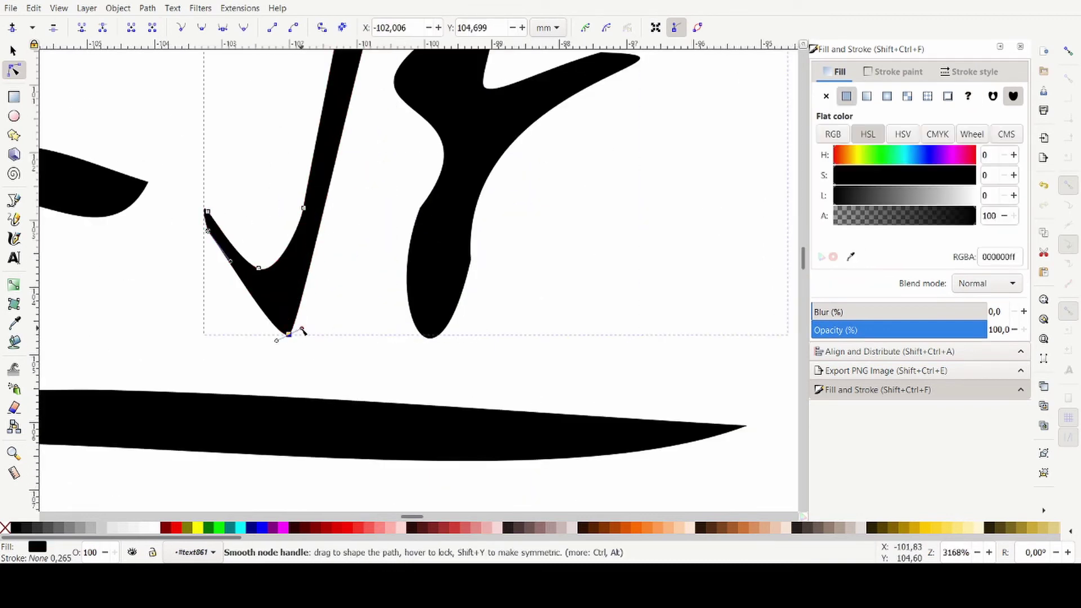
drag(302, 331, 193, 176)
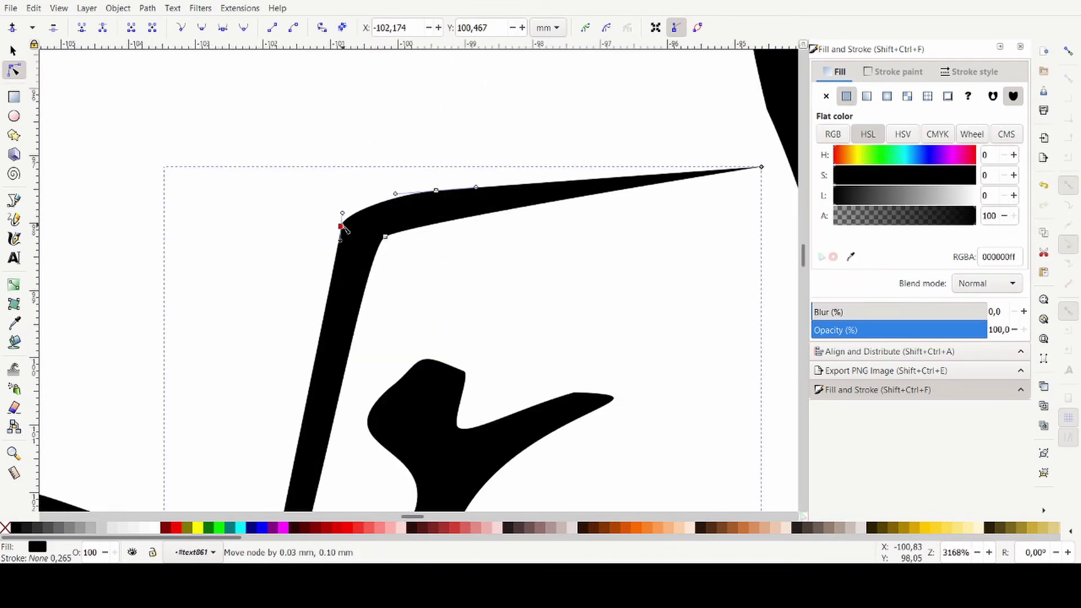
drag(343, 224, 342, 253)
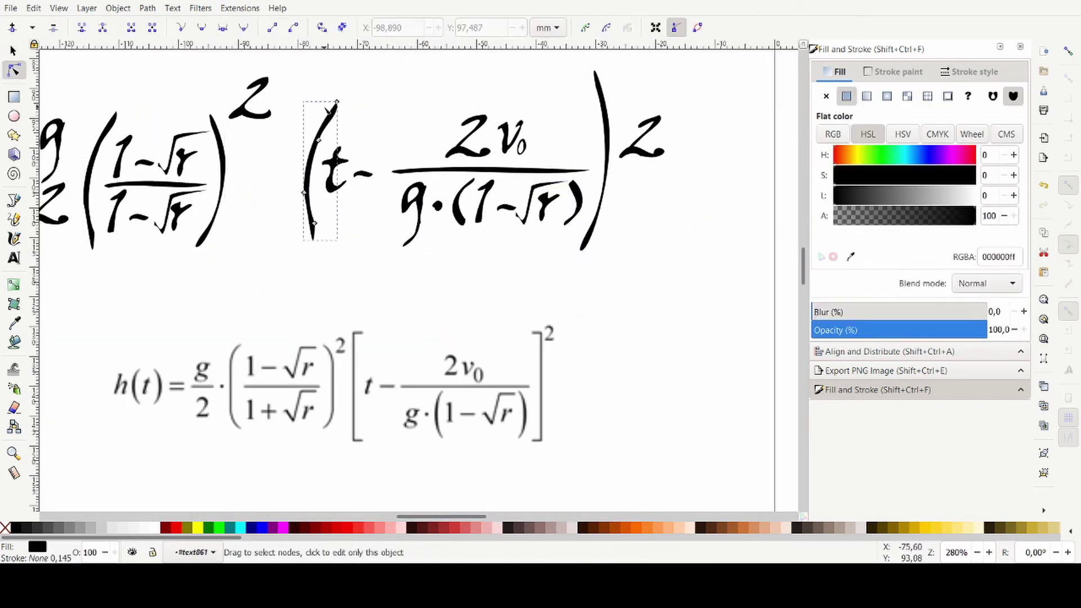
Stretch the parenthesis before "t" upward and extend its upper end into a square-bracket hook.
key(s)
drag(321, 98, 321, 73)
scroll(340, 107, up, 3)
key(n)
click(332, 155)
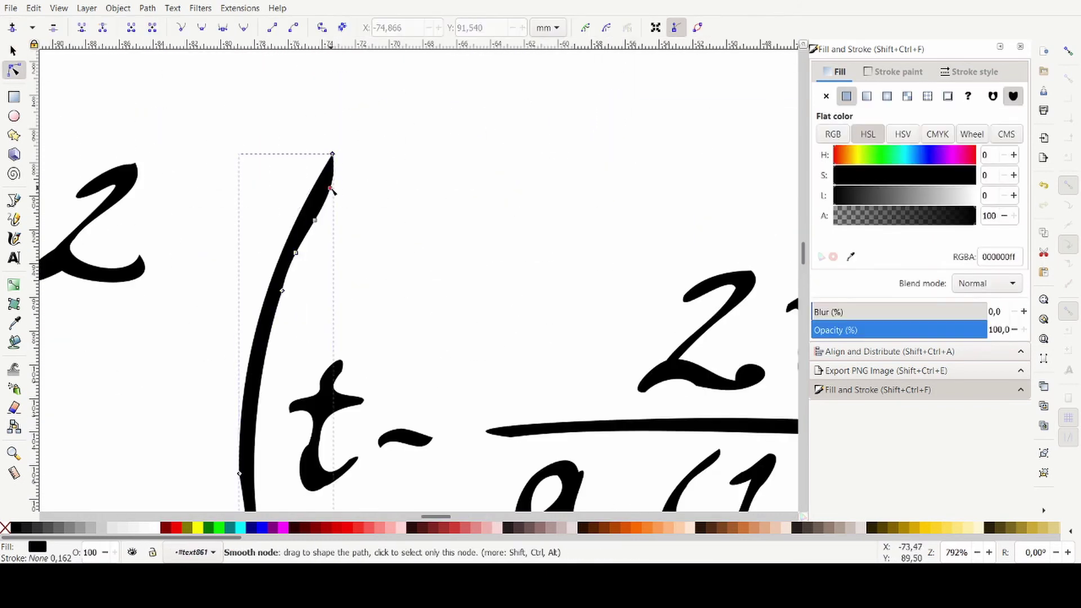
drag(332, 190, 383, 180)
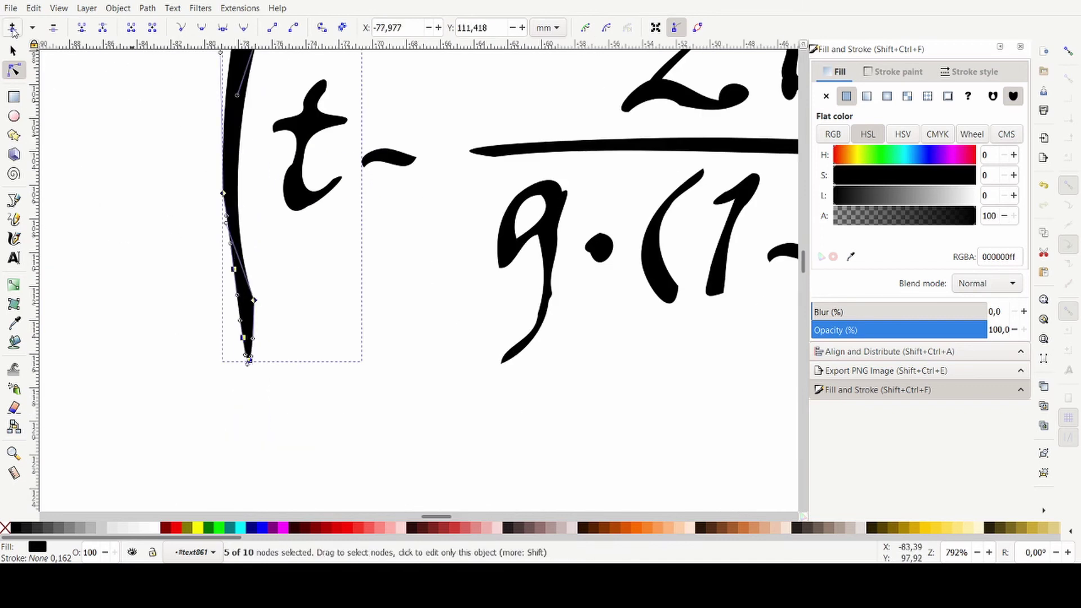
Shape the lower end of the bracket before "t" into a matching hook by moving its nodes.
drag(250, 360, 345, 344)
drag(233, 269, 233, 323)
drag(253, 300, 247, 315)
drag(233, 323, 232, 317)
drag(345, 344, 328, 351)
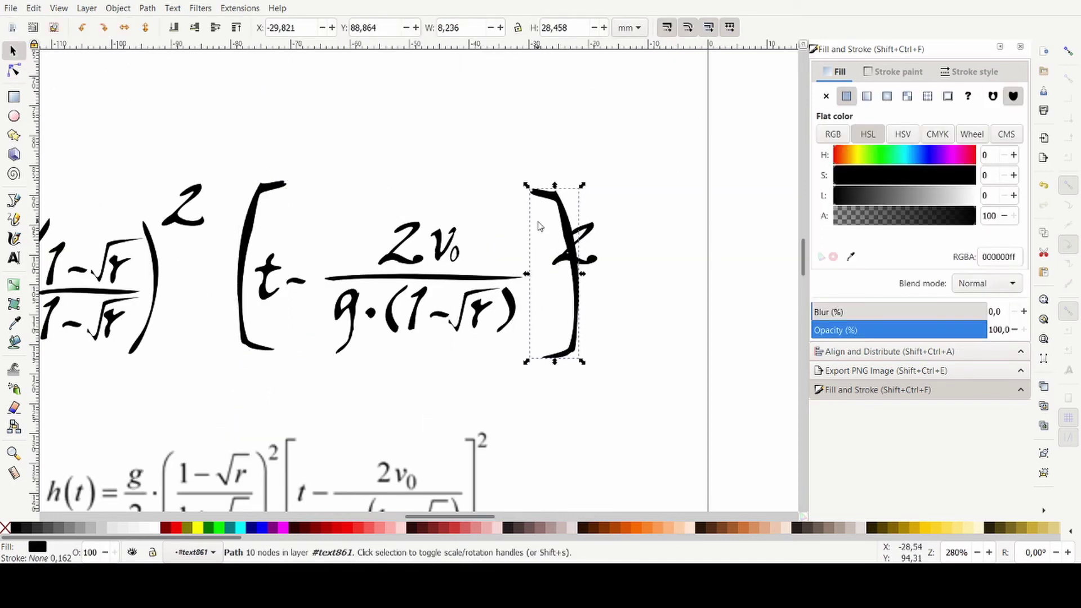
Move the closing bracket nearer to its fraction, and shift the "g/2" and squared-parentheses part towards the opening bracket.
drag(534, 224, 469, 188)
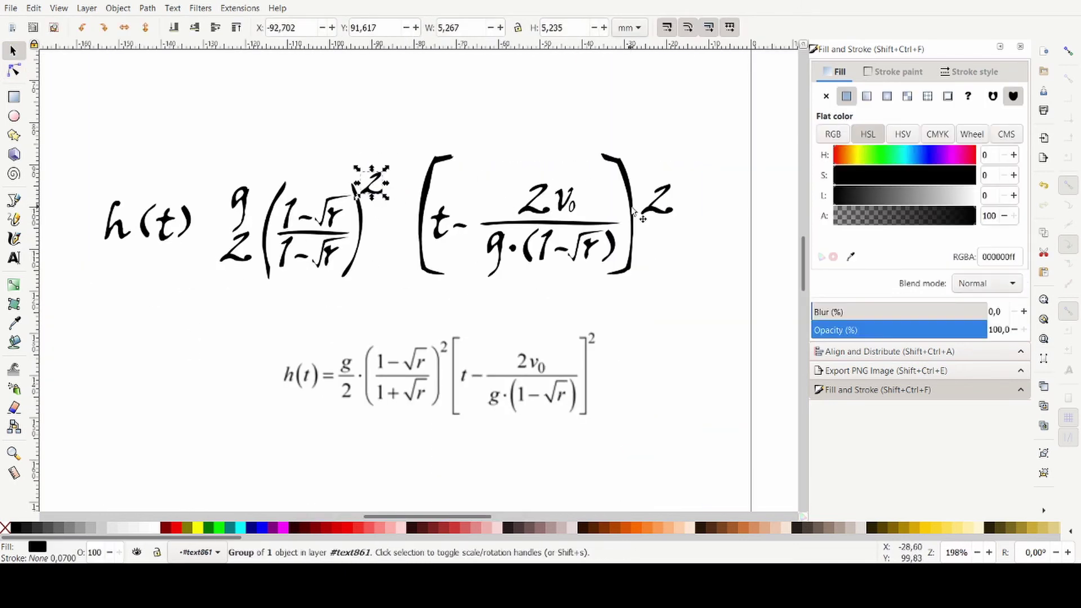
drag(267, 225, 294, 208)
click(254, 207)
Build an equals sign from two short strokes between "h(t)" and the "g/2" term.
scroll(255, 207, up, 2)
click(510, 233)
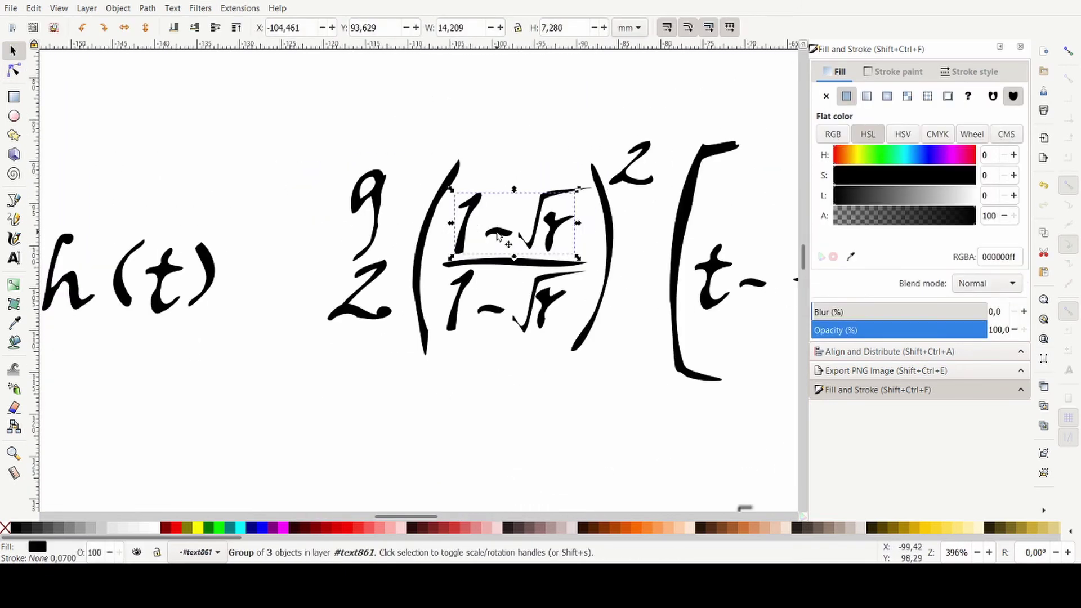
click(209, 270)
click(258, 241)
key(ctrl+v)
key(ctrl+v)
scroll(270, 259, up, 1)
scroll(271, 259, down, 1)
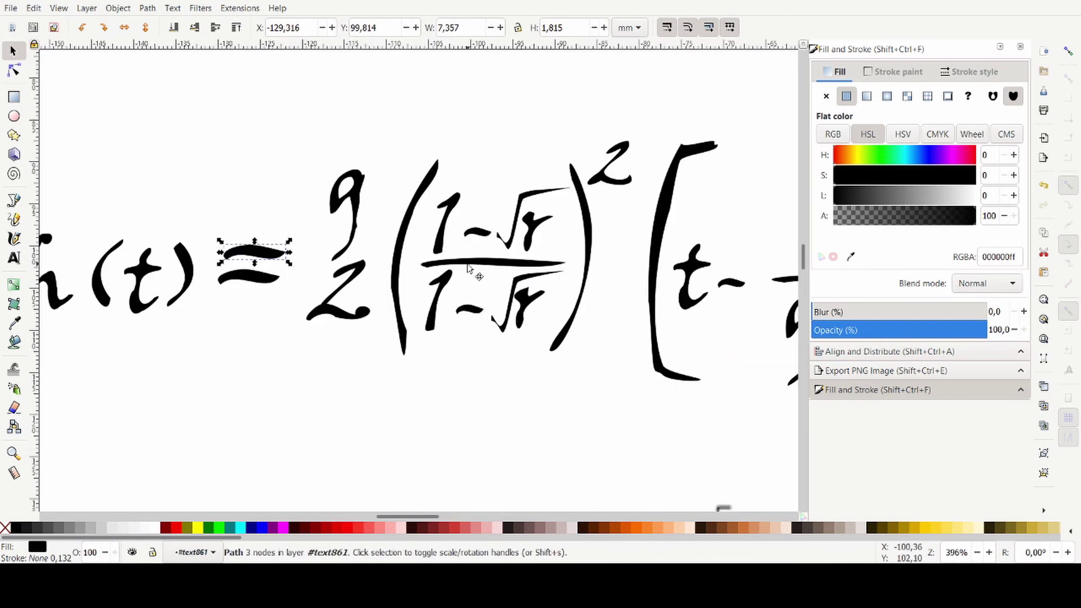
Duplicate the fraction bar of the "1-r" terms and place a shortened copy between "g" and "2".
click(475, 263)
key(ctrl+d)
drag(475, 262, 358, 248)
drag(449, 248, 398, 250)
drag(379, 248, 395, 254)
mouse_move(359, 202)
mouse_down()
mouse_move(385, 230)
mouse_move(371, 203)
mouse_up()
Reshape the tail of the "g" above the "2" by moving its nodes around the fraction bar.
key(n)
scroll(358, 256, up, 4)
drag(305, 266, 256, 270)
drag(400, 120, 346, 193)
scroll(324, 223, down, 3)
click(13, 51)
scroll(352, 237, down, 4)
scroll(350, 230, up, 7)
click(14, 70)
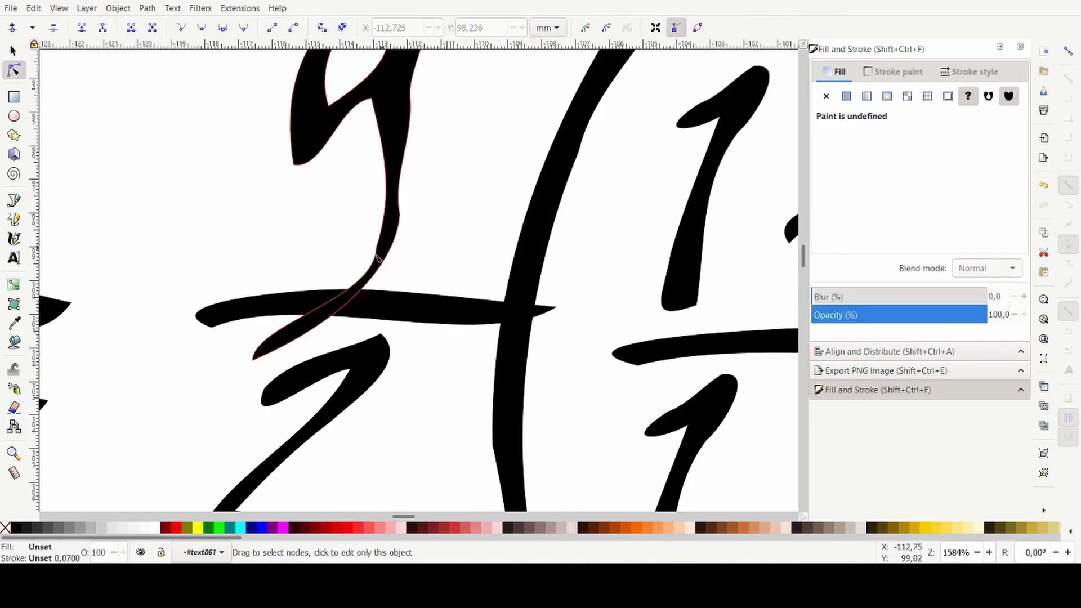
drag(350, 247, 370, 244)
scroll(315, 261, down, 8)
scroll(355, 251, up, 6)
scroll(355, 248, down, 6)
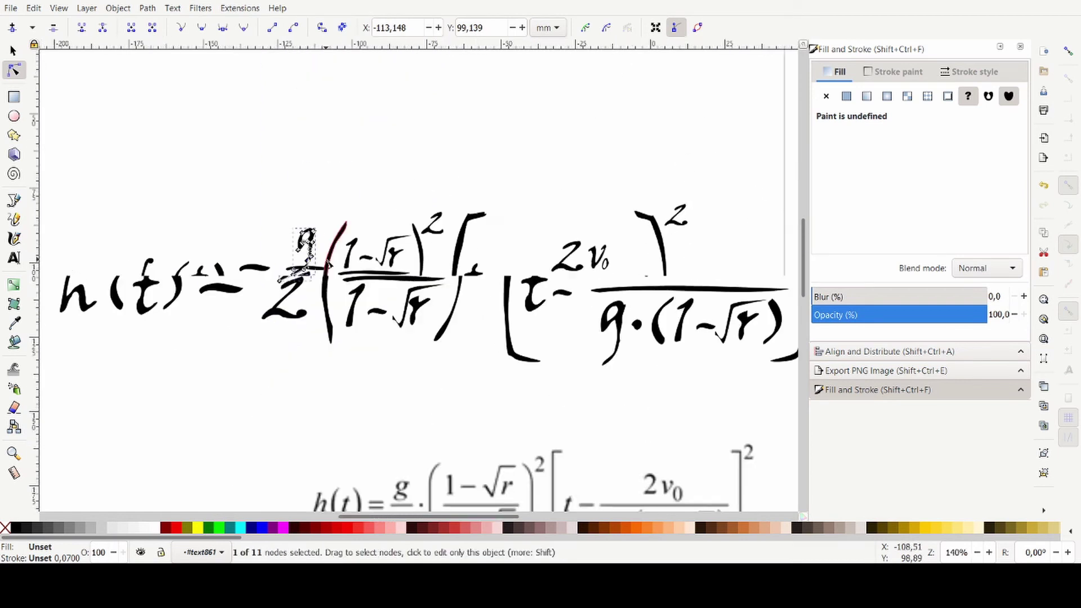
click(13, 51)
click(130, 208)
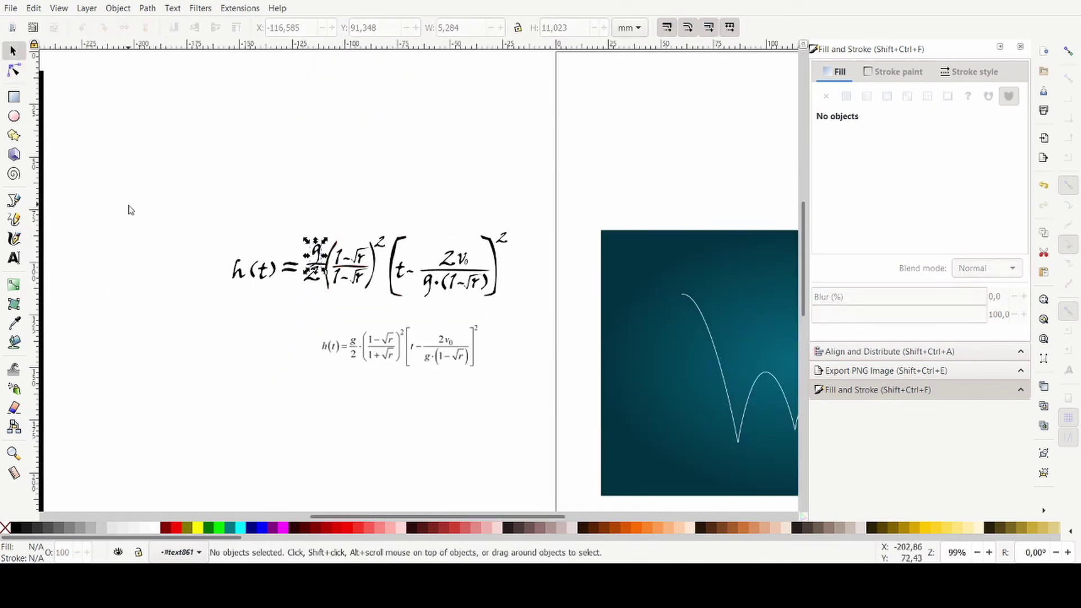
Paste a copy of the minus sign in the lower "1-√r" term and rotate it 90° across the original to form a plus sign.
scroll(183, 236, down, 2)
scroll(285, 270, up, 2)
scroll(148, 241, up, 1)
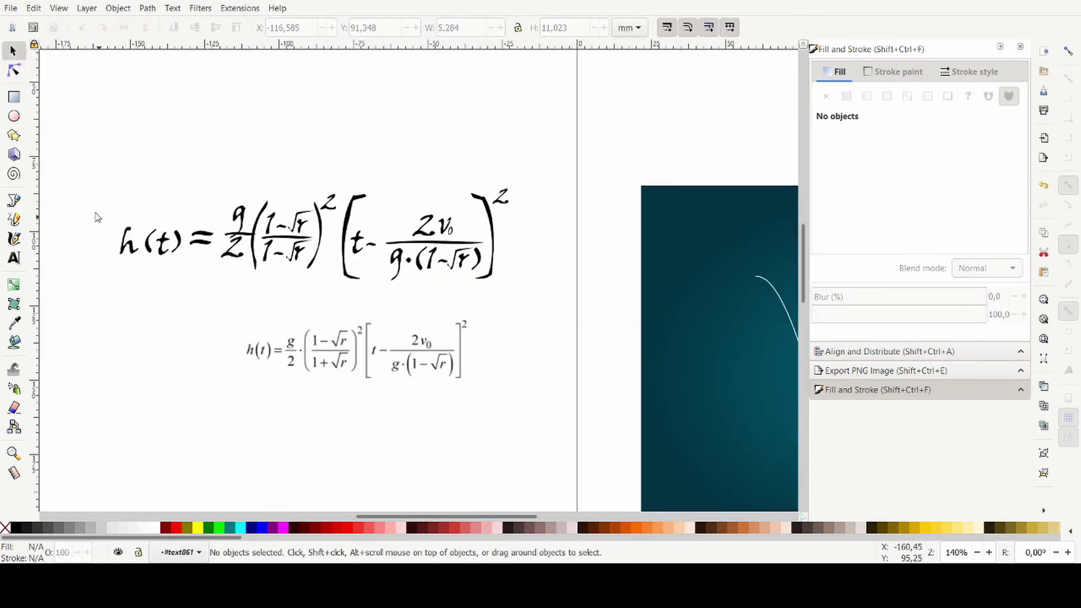
drag(188, 259, 170, 248)
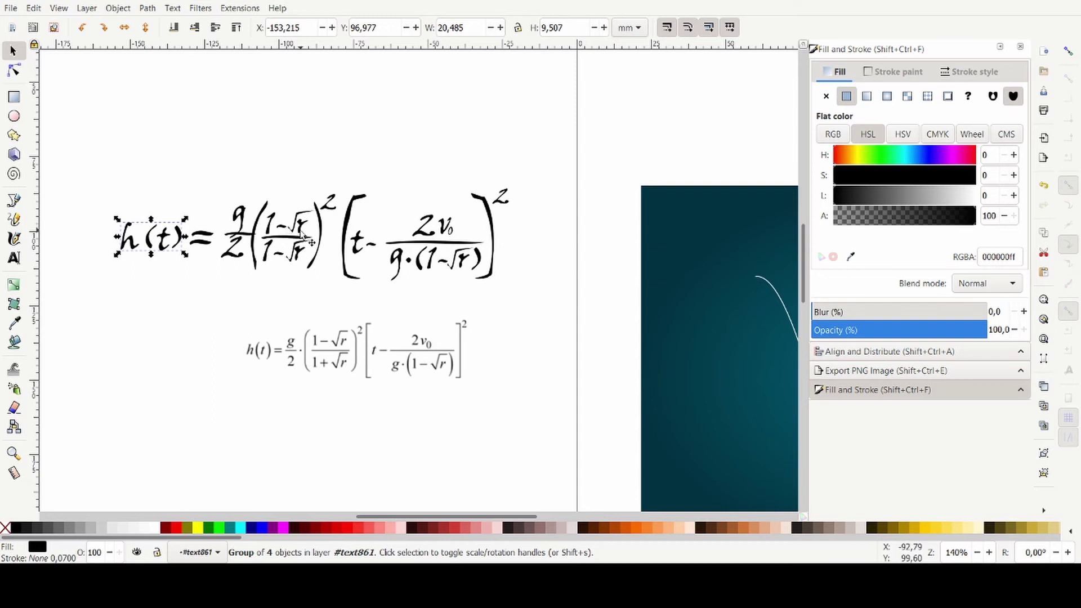
scroll(284, 258, up, 4)
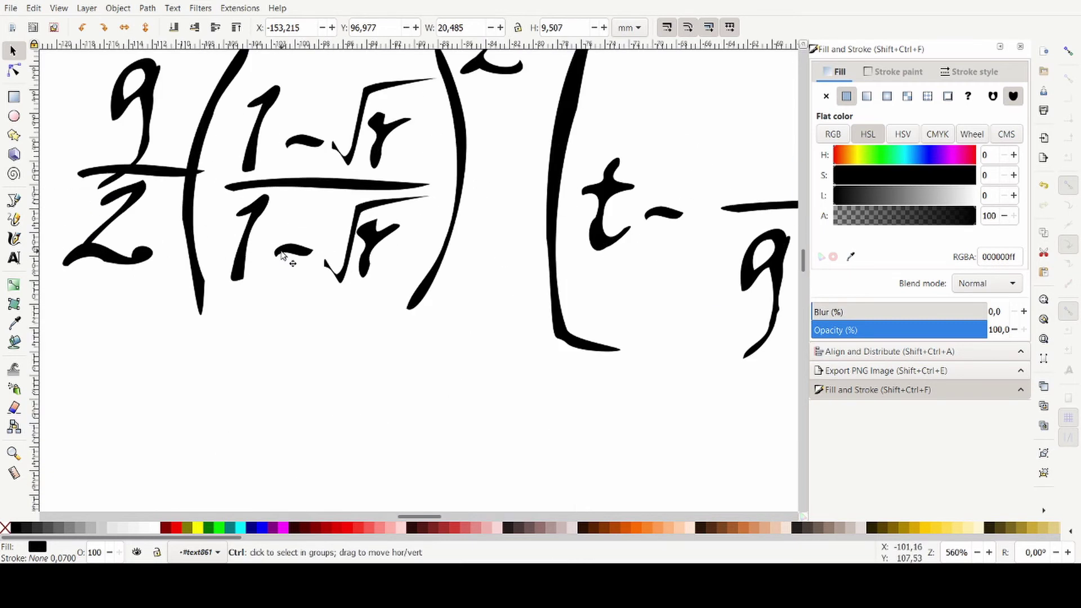
click(291, 256)
double_click(293, 253)
key(ctrl+c)
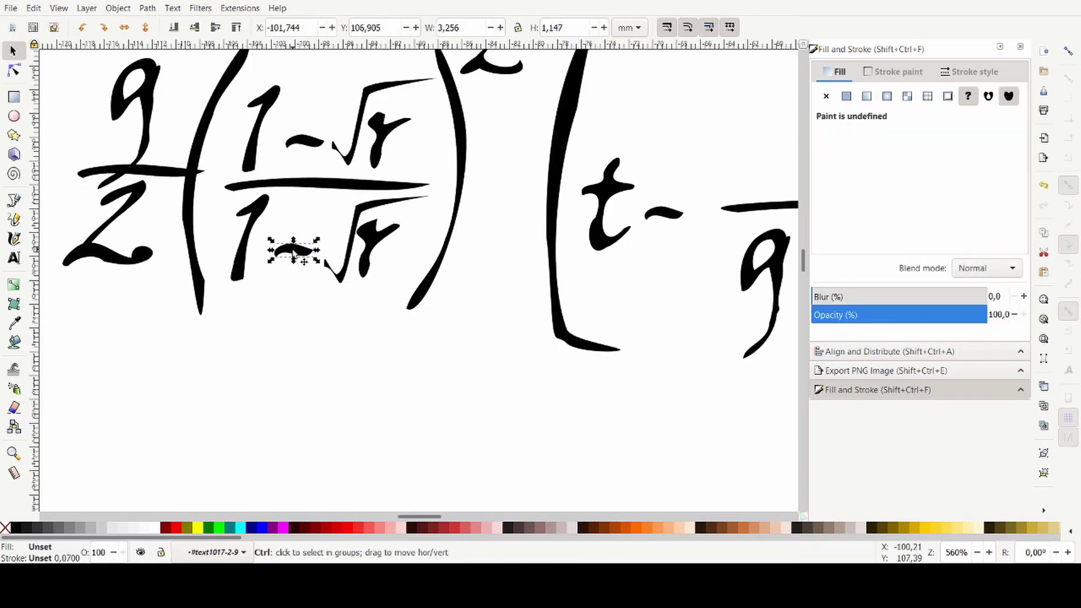
key(ctrl+v)
scroll(290, 250, up, 2)
drag(265, 229, 360, 222)
drag(358, 199, 285, 231)
click(124, 29)
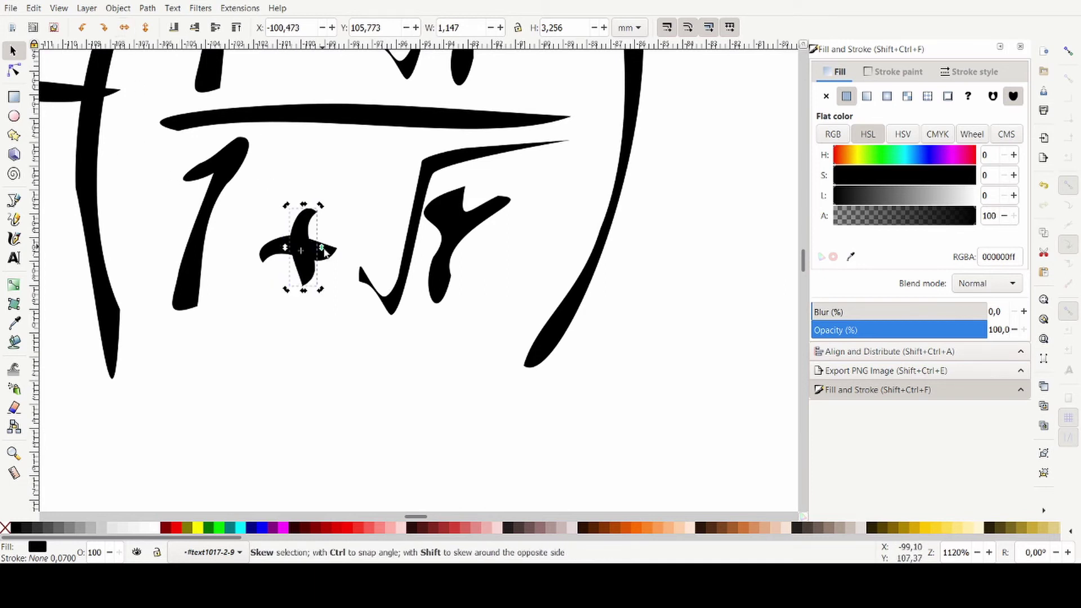
Narrow the vertical stroke of the plus sign to about 0.5 mm wide.
click(308, 214)
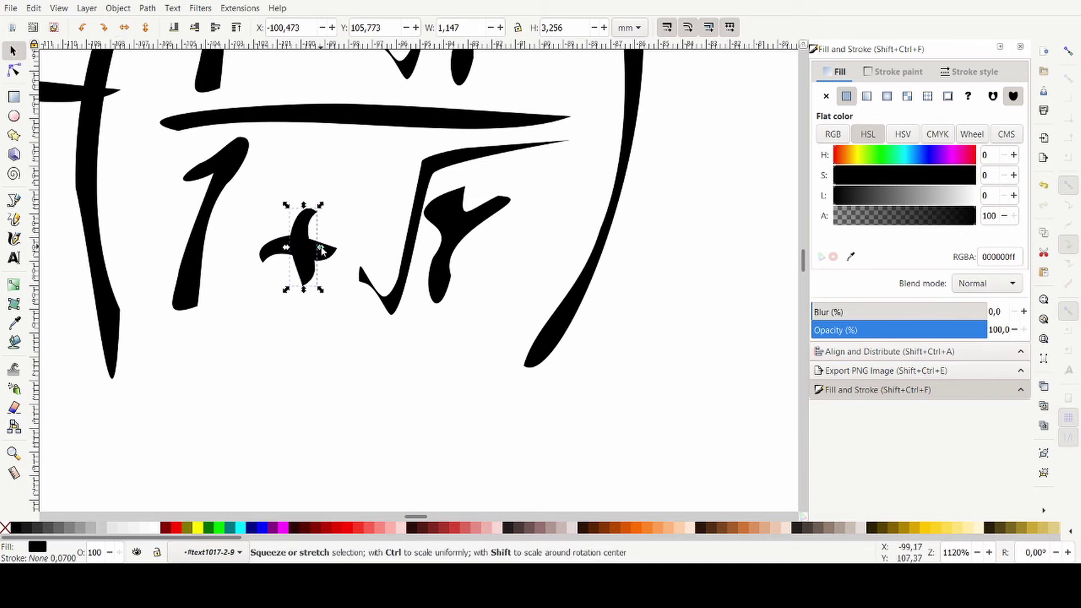
mouse_move(321, 248)
mouse_down()
mouse_move(303, 248)
mouse_move(302, 232)
mouse_up()
scroll(288, 208, down, 5)
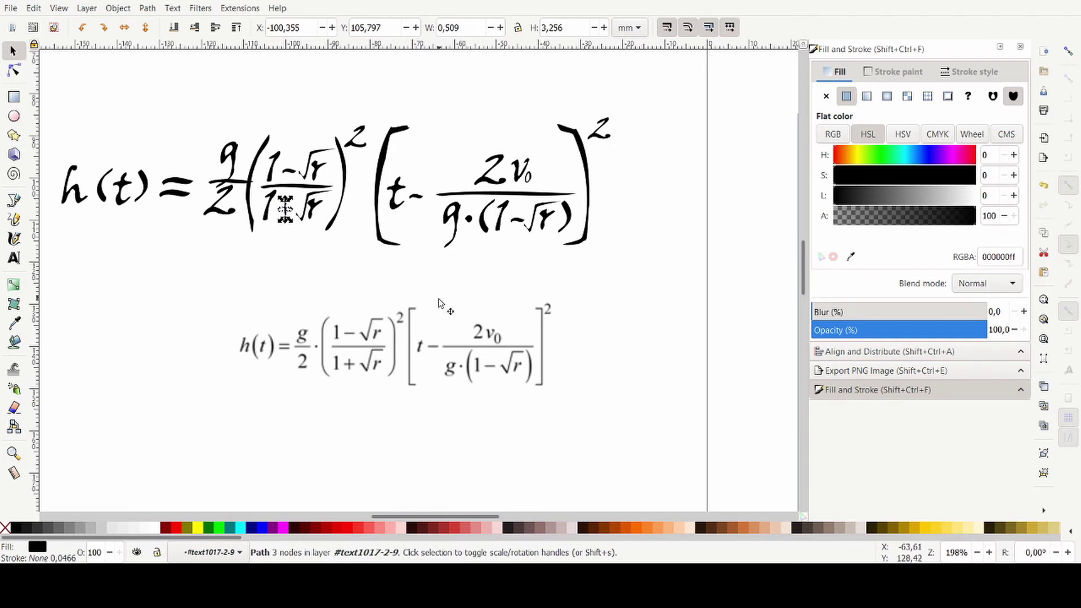
scroll(318, 270, down, 3)
click(271, 283)
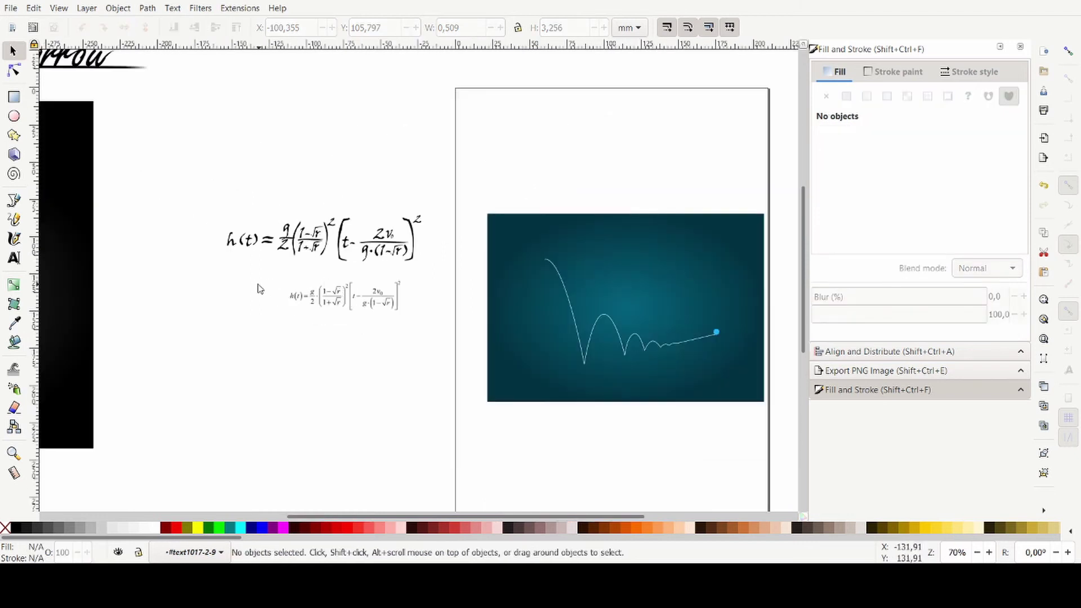
Move the reference equation image up and away from the handwritten equation.
drag(259, 288, 440, 338)
click(387, 309)
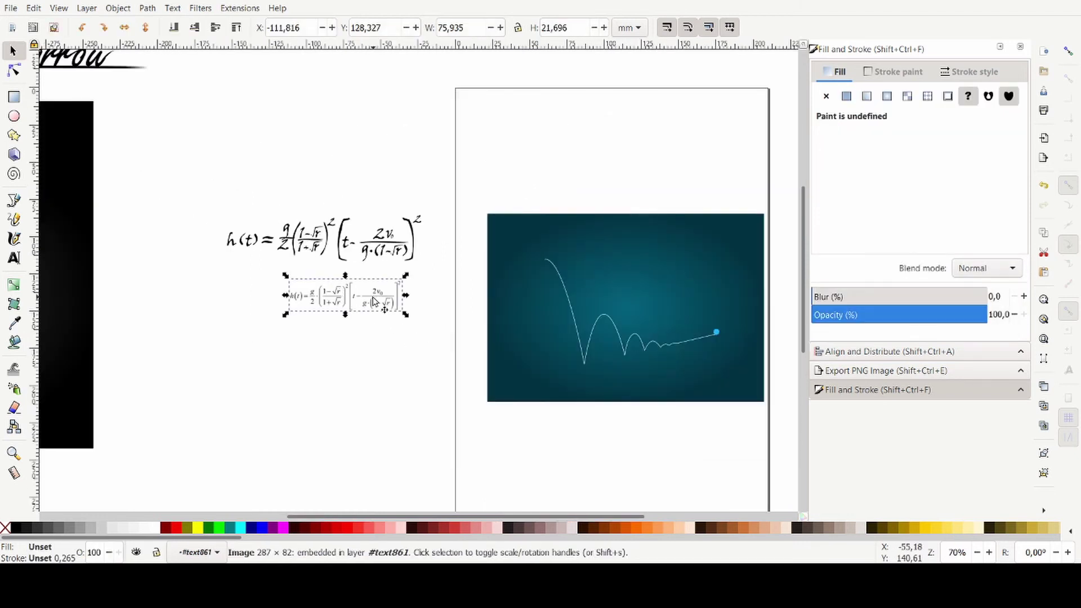
drag(387, 308, 297, 94)
ctrl+scroll(244, 198, down, 1)
ctrl+scroll(413, 247, up, 2)
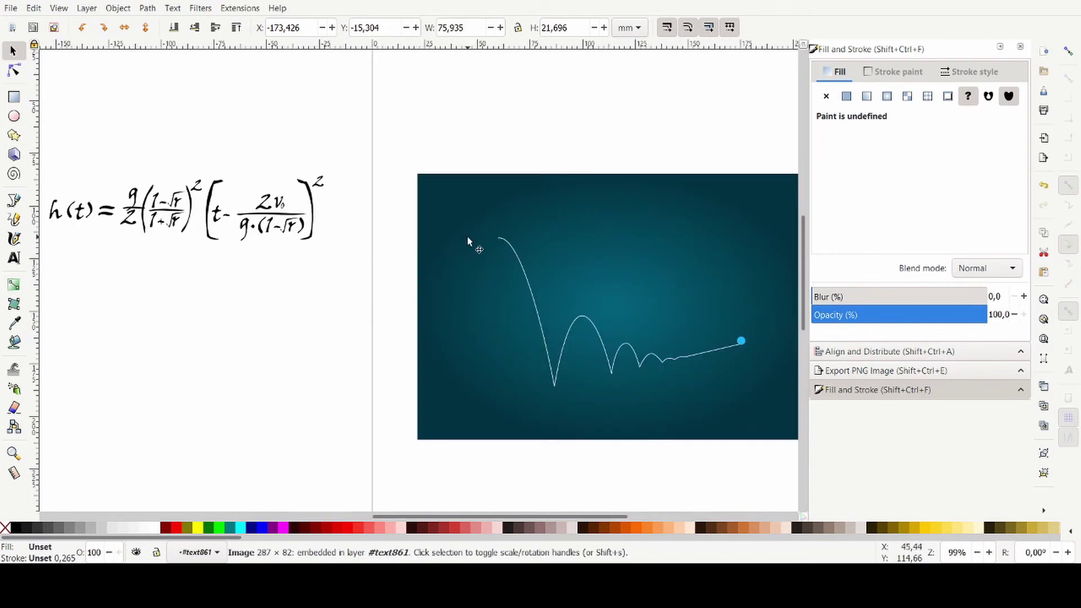
Group all parts of the handwritten equation and move the group onto the teal background.
ctrl+scroll(362, 144, down, 1)
drag(362, 142, 125, 232)
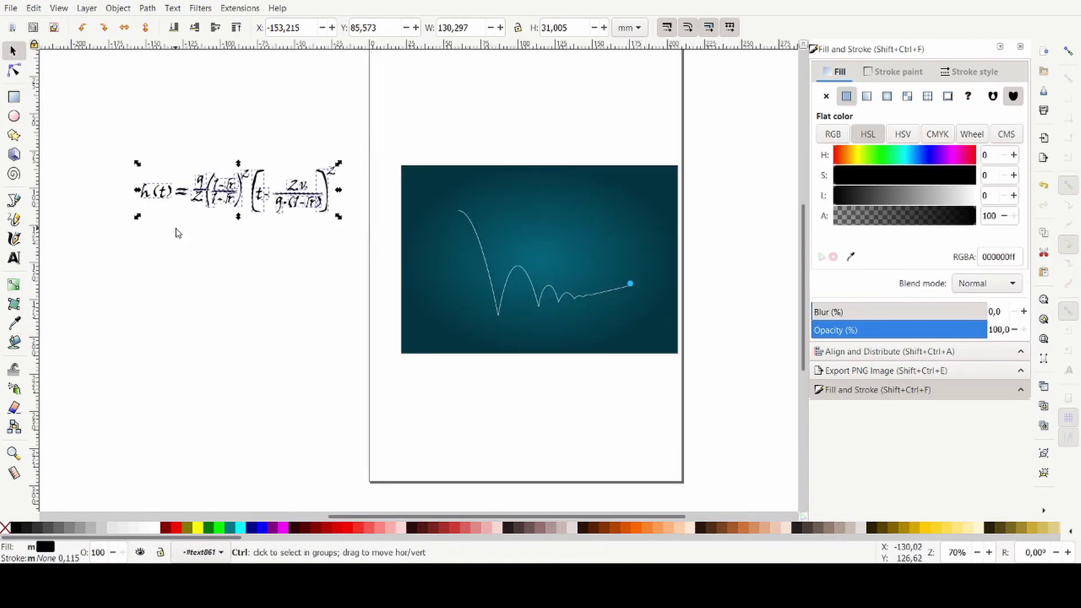
drag(211, 192, 517, 276)
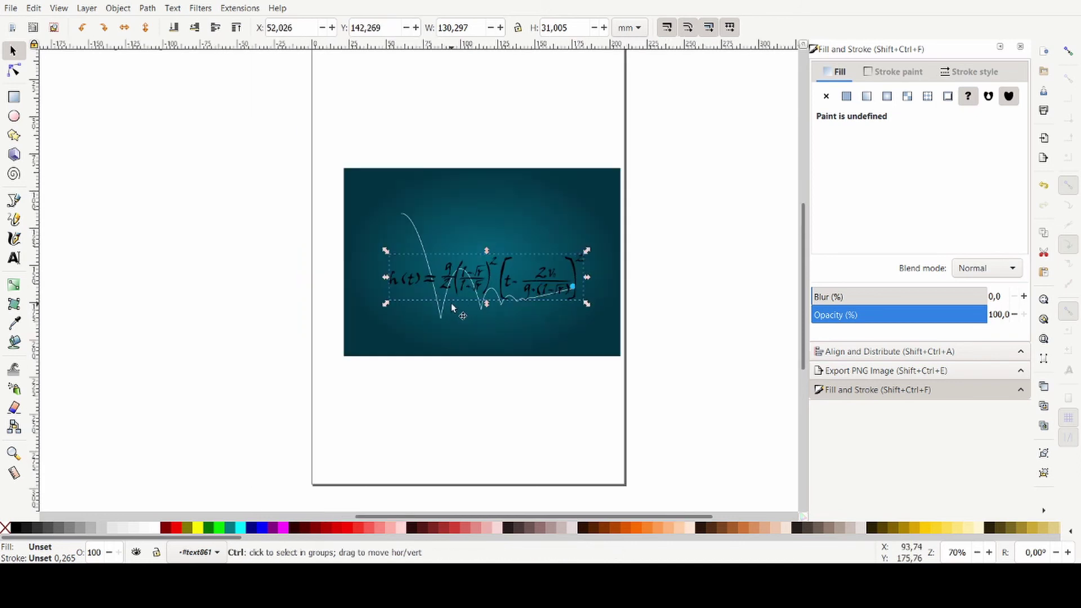
ctrl+scroll(479, 291, up, 2)
ctrl+scroll(479, 291, up, 1)
ctrl+scroll(479, 291, down, 1)
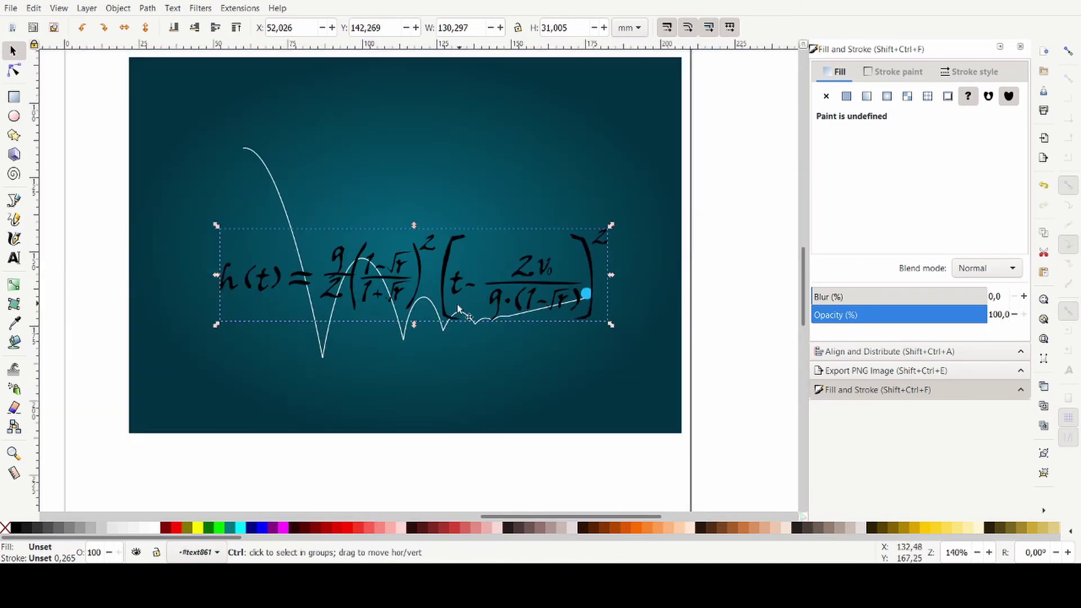
Undo the accidental shift of the teal background and move the equation group up to its upper edge, clear of the curve.
drag(386, 257, 417, 137)
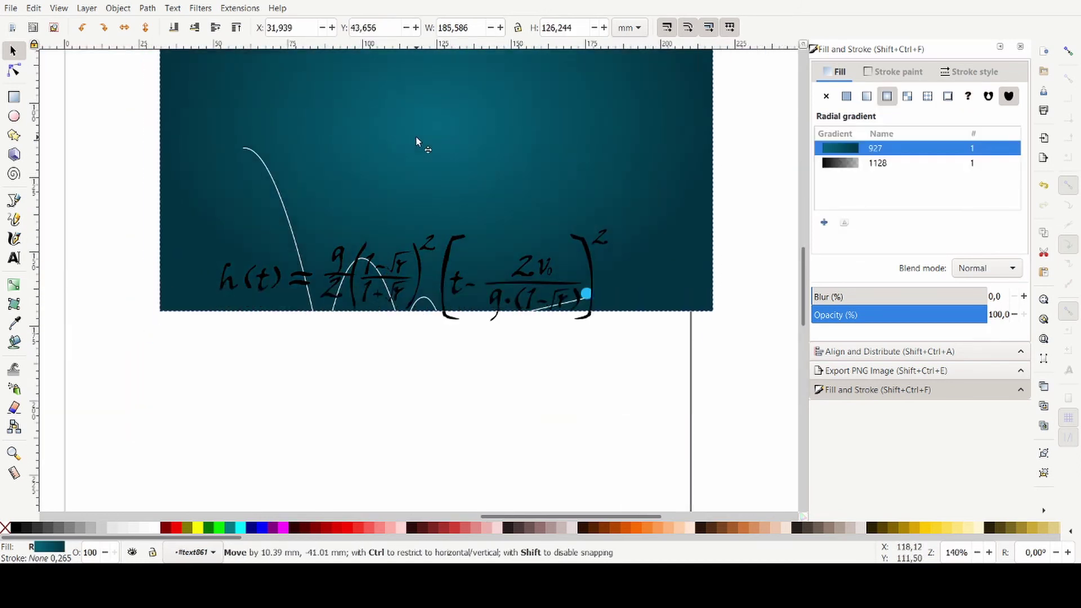
key(ctrl+z)
click(286, 282)
ctrl+scroll(364, 344, down, 2)
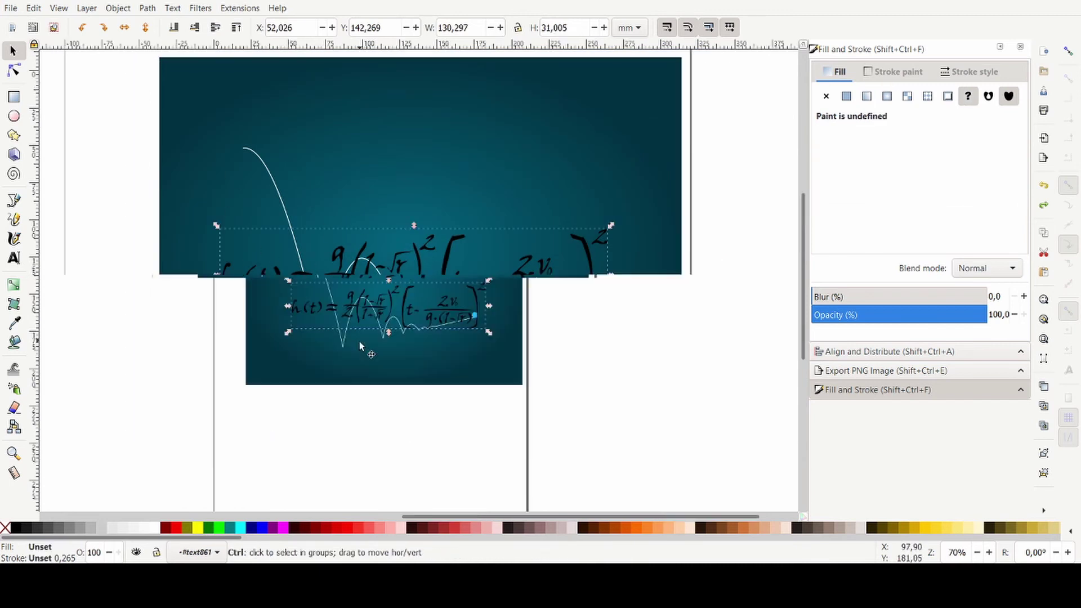
ctrl+scroll(336, 309, up, 2)
click(305, 228)
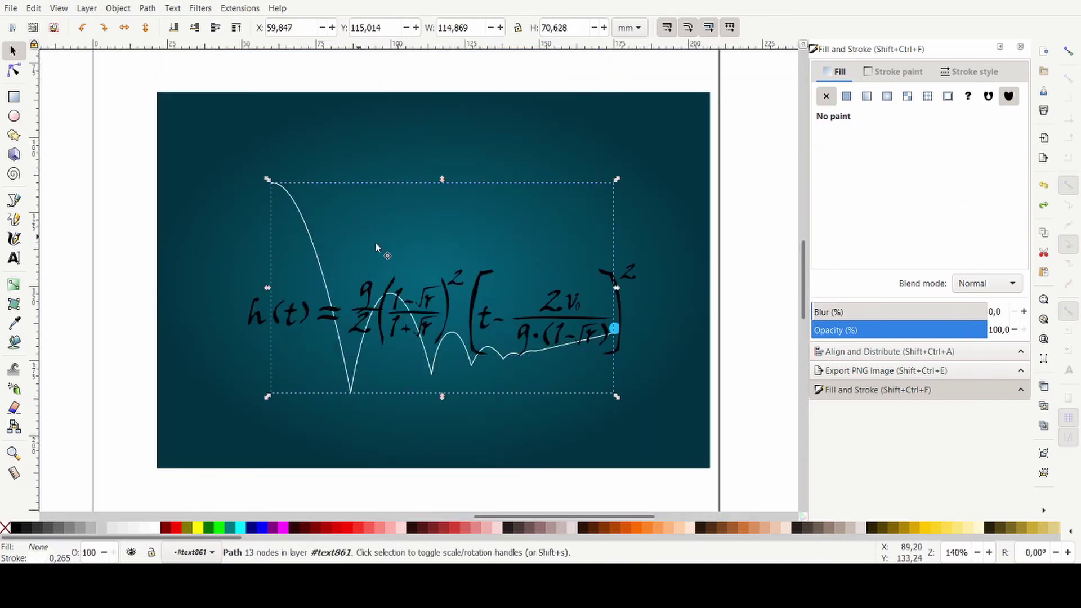
click(545, 306)
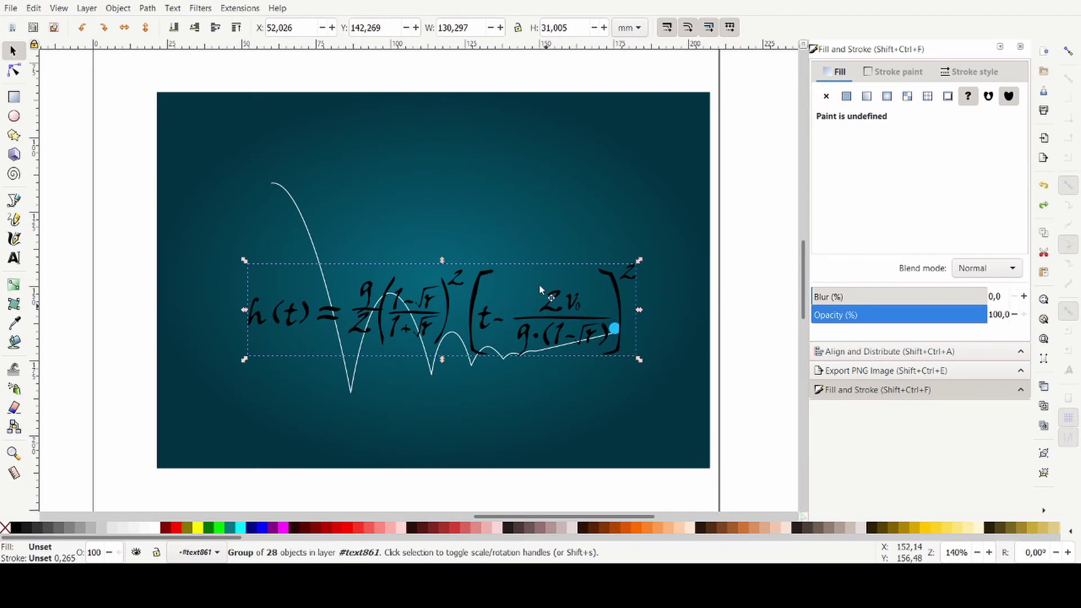
drag(546, 310, 428, 87)
Group the white bounce curve with its blue ball.
click(483, 321)
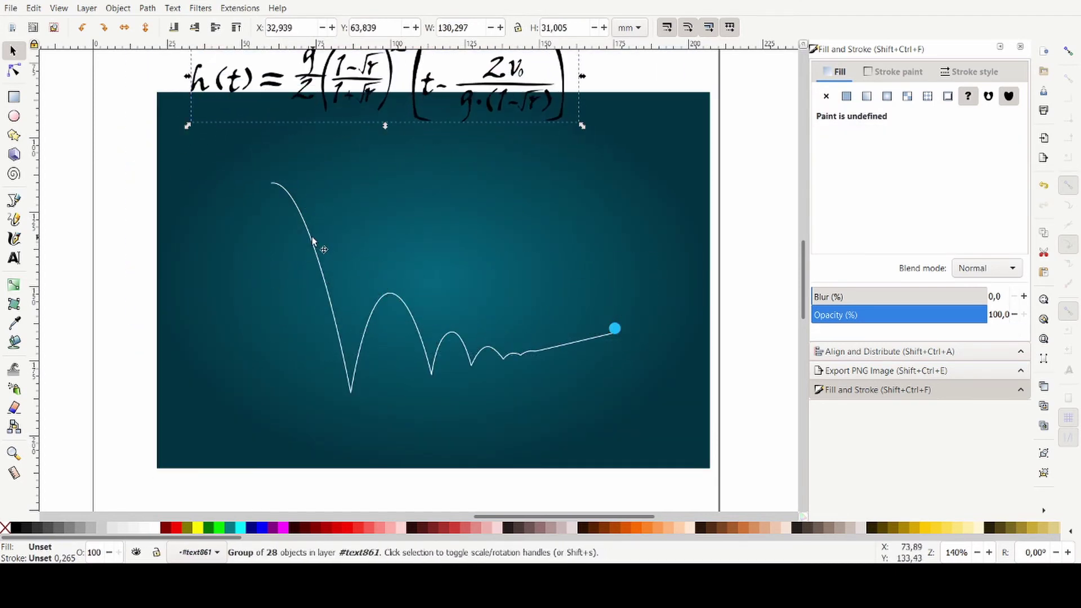
click(312, 241)
shift+click(617, 329)
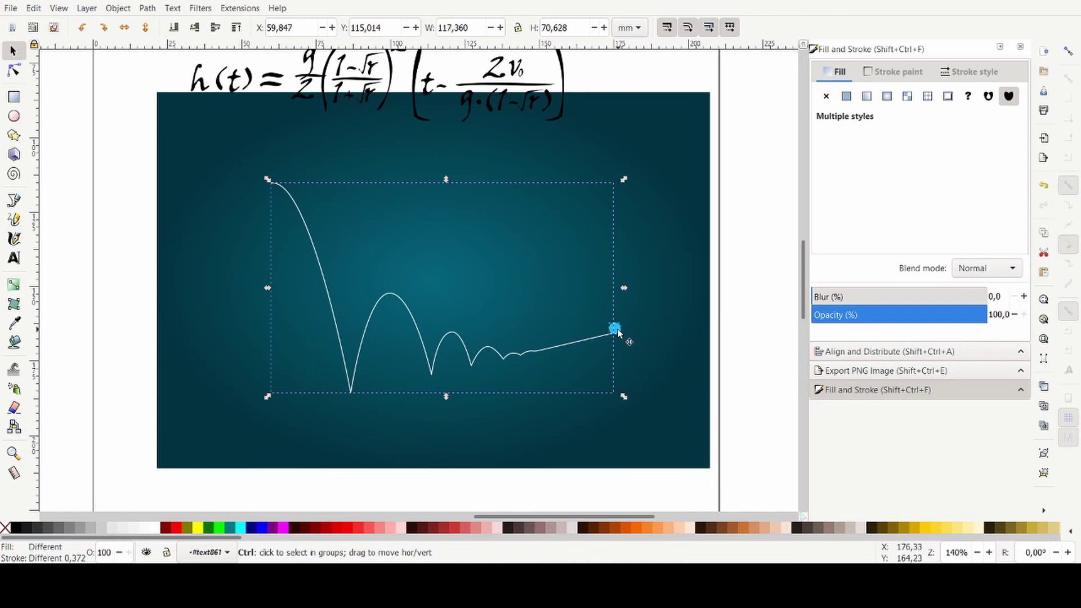
key(ctrl+g)
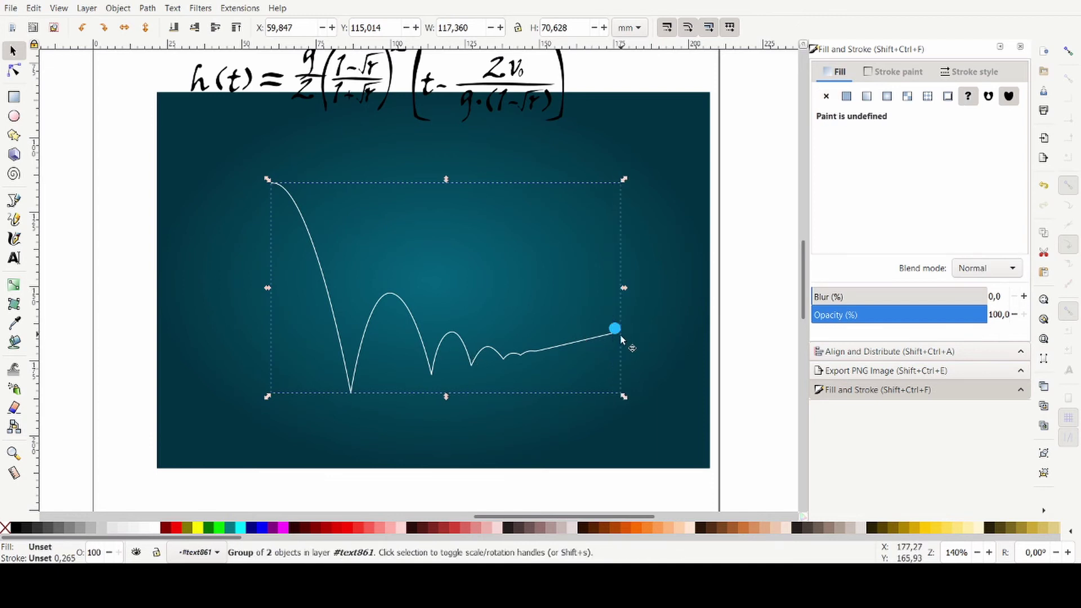
Enlarge the curve-and-ball group to about 126 mm wide and shift it towards the right side of the teal background.
drag(626, 394, 640, 409)
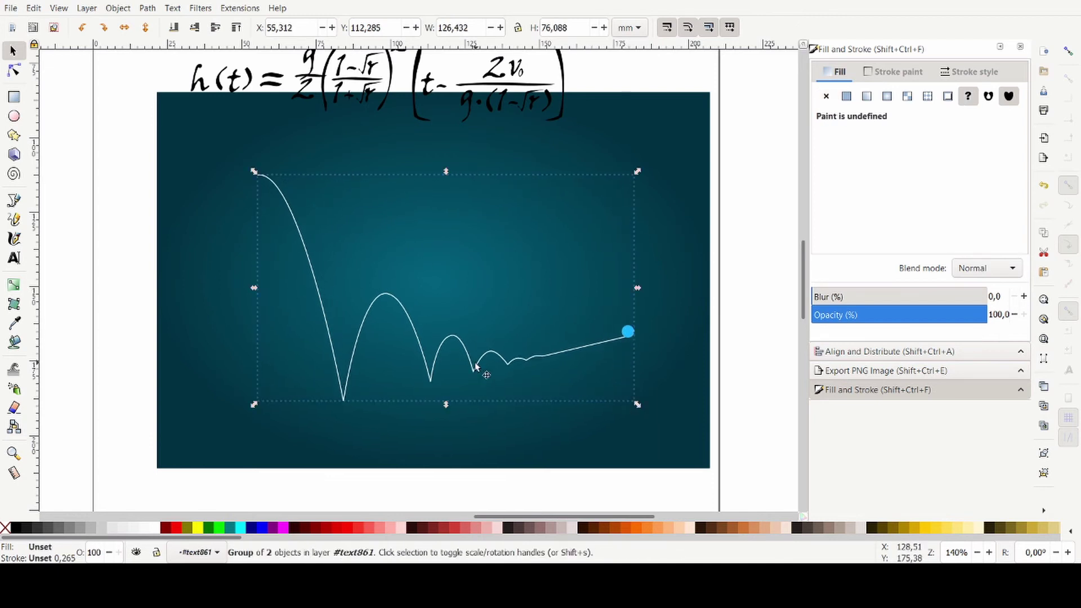
drag(475, 363, 537, 350)
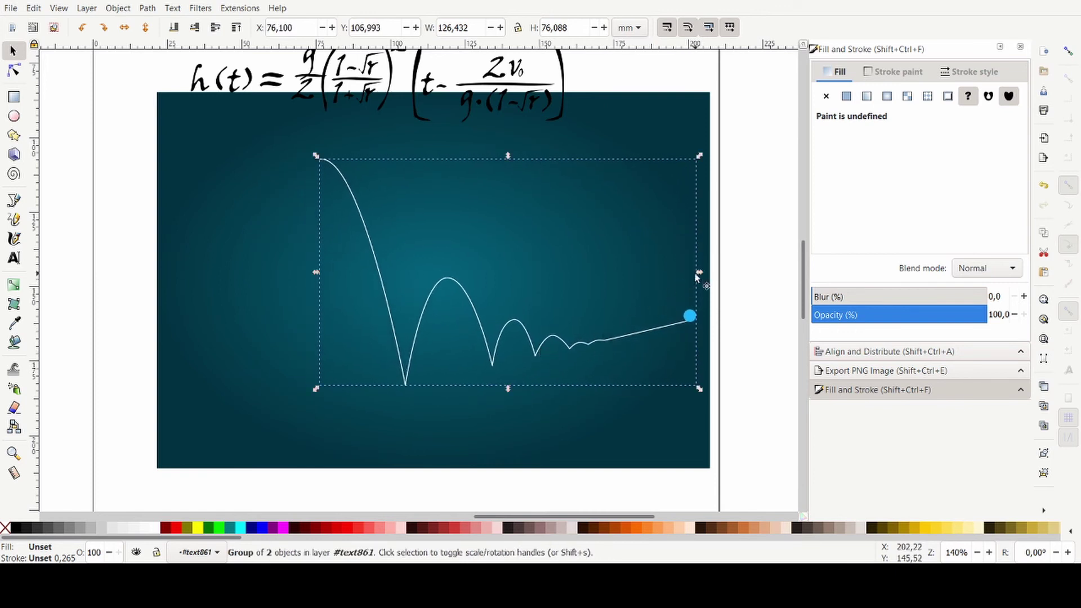
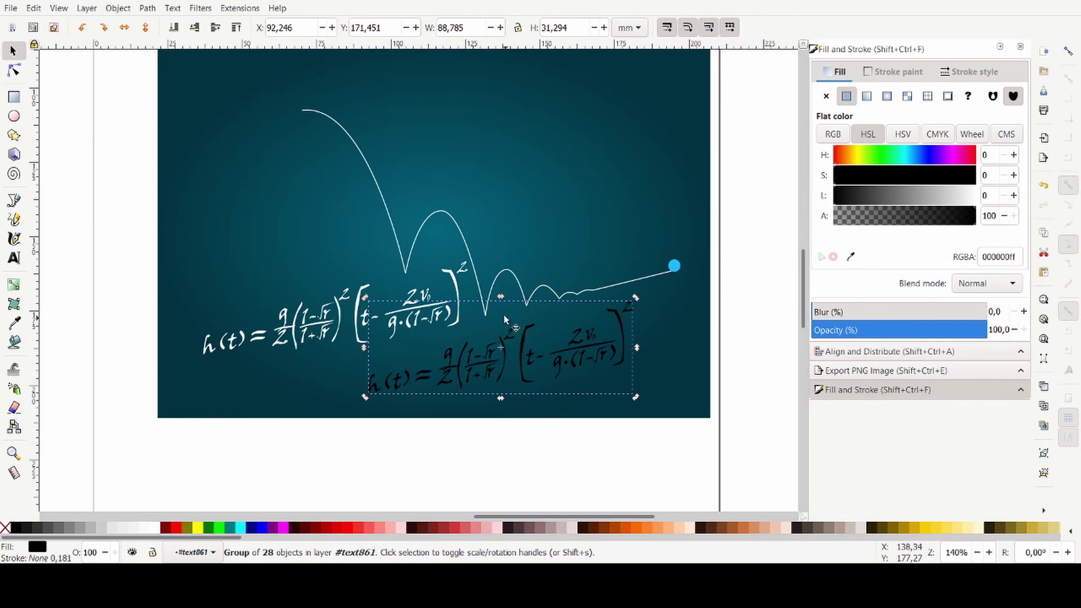
Skew and rotate the black copy of the equation into a strongly slanted shape like a cast shadow.
mouse_move(501, 297)
mouse_down()
mouse_move(476, 300)
mouse_move(503, 299)
mouse_up()
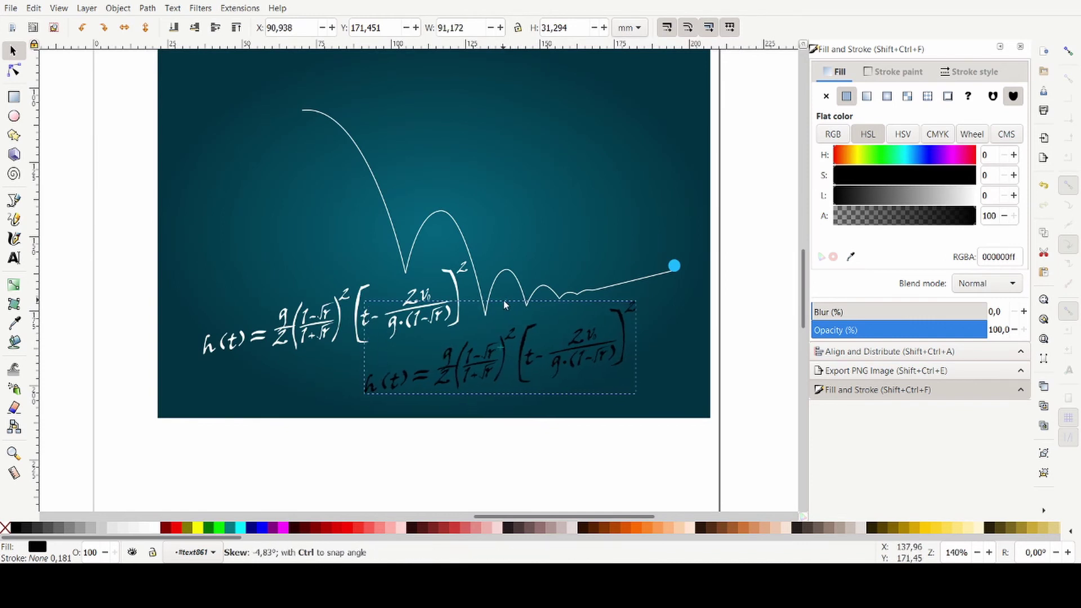
mouse_move(642, 349)
mouse_down()
mouse_move(632, 313)
mouse_move(640, 341)
mouse_up()
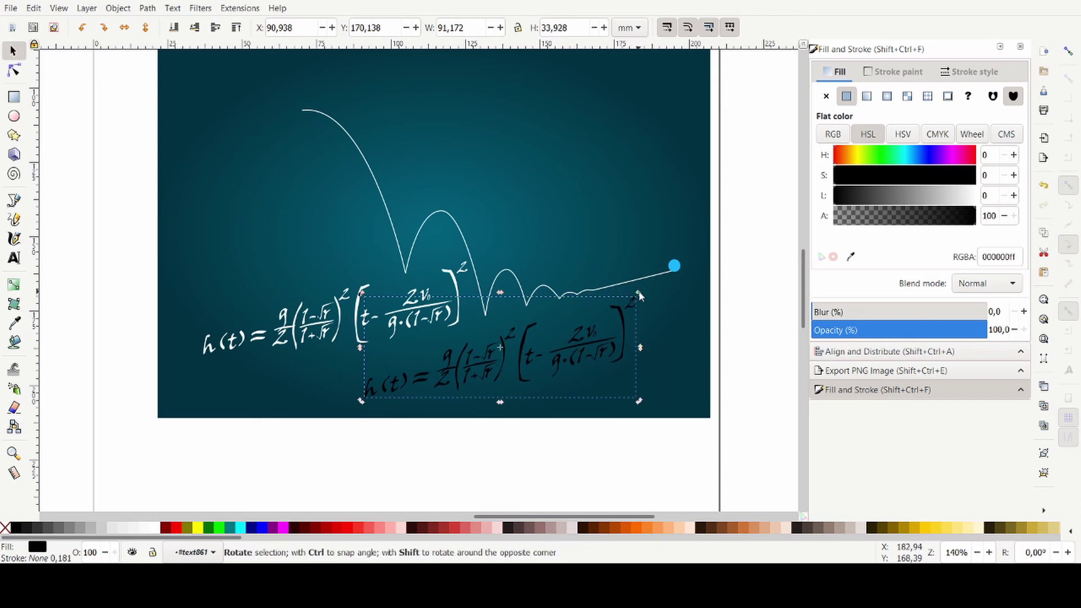
drag(499, 295, 410, 326)
mouse_move(640, 347)
mouse_down()
mouse_move(643, 326)
mouse_move(644, 334)
mouse_up()
drag(643, 293, 639, 328)
drag(523, 289, 487, 303)
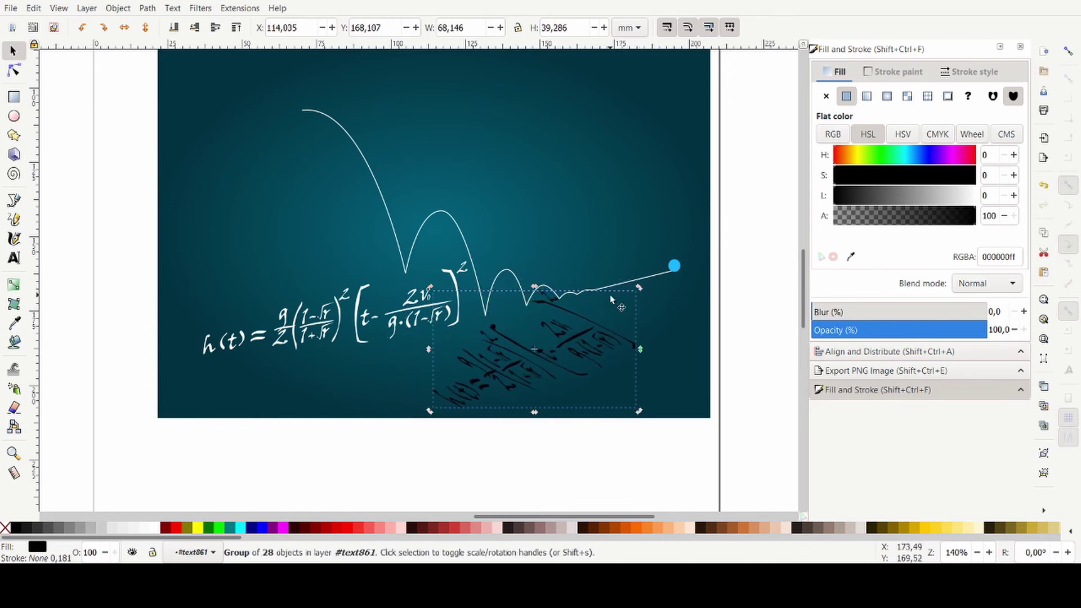
drag(639, 288, 653, 294)
Flatten the slanted black copy to about 82 by 27 mm against the white equation and move it back to the lower right.
drag(506, 368, 329, 330)
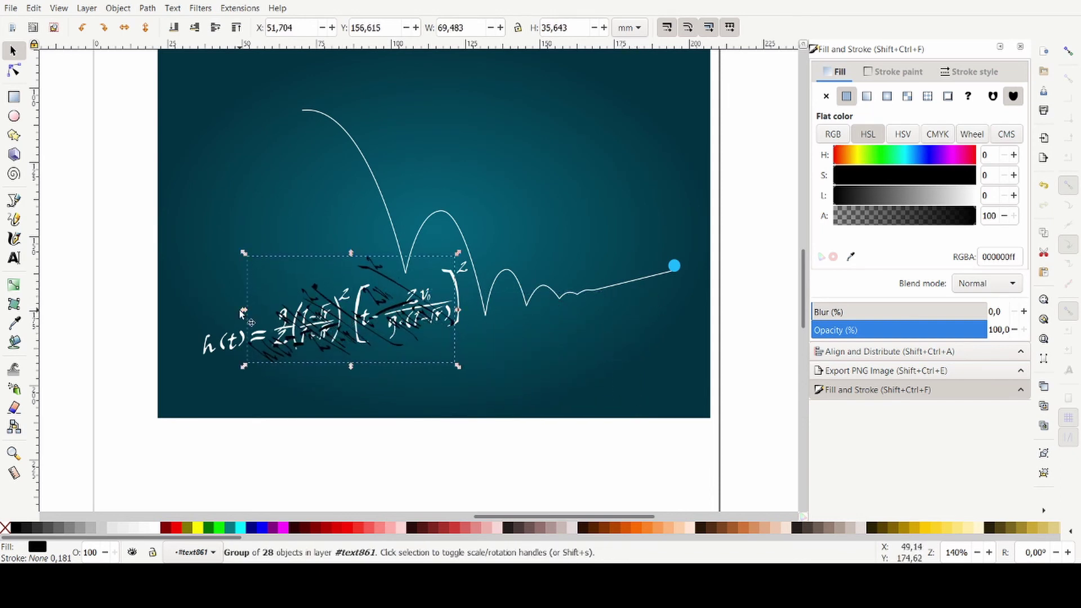
click(297, 299)
mouse_move(243, 310)
mouse_down()
mouse_move(239, 317)
mouse_move(238, 289)
mouse_move(237, 298)
mouse_up()
drag(337, 260, 344, 301)
drag(416, 340, 647, 318)
click(584, 370)
click(587, 346)
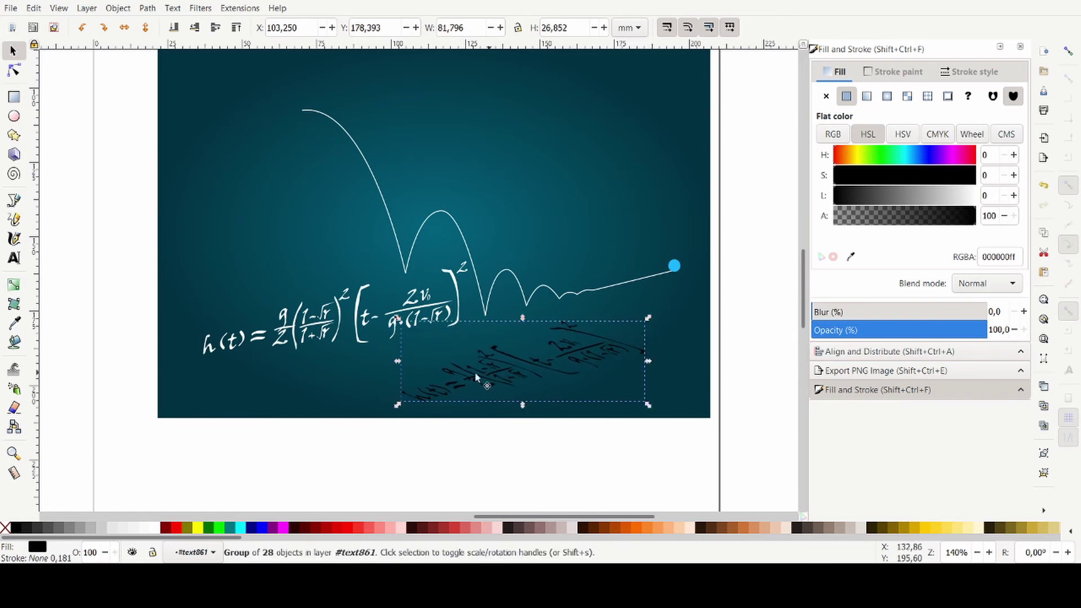
Lay the slanted black copy over the white equation and fine-tune its skew to about 83 by 23 mm overall.
click(410, 372)
click(434, 387)
drag(396, 361, 394, 353)
drag(494, 372, 299, 336)
scroll(500, 383, down, 1)
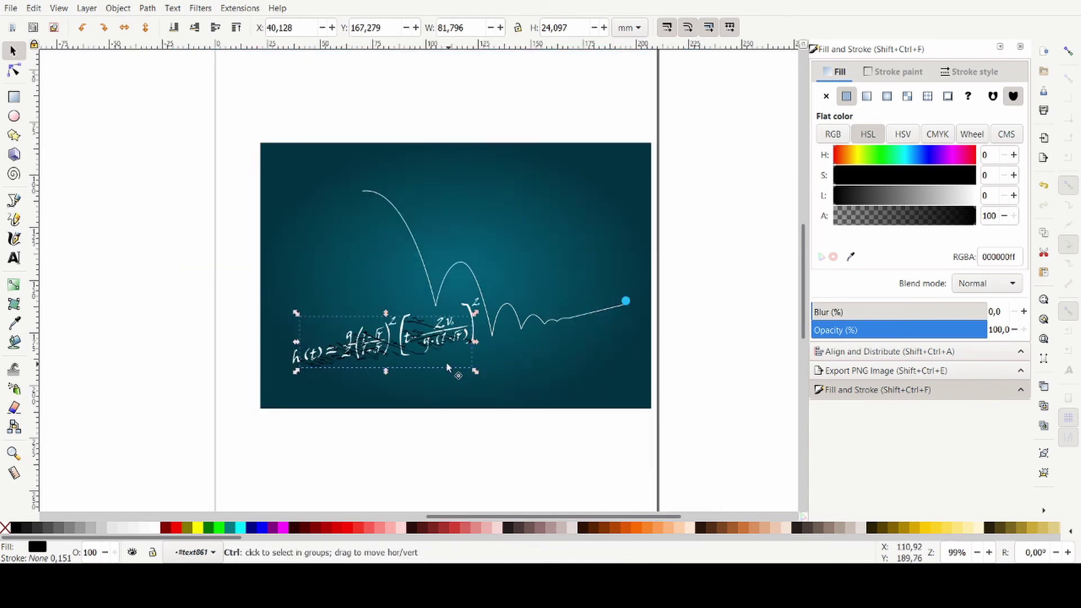
scroll(378, 341, up, 2)
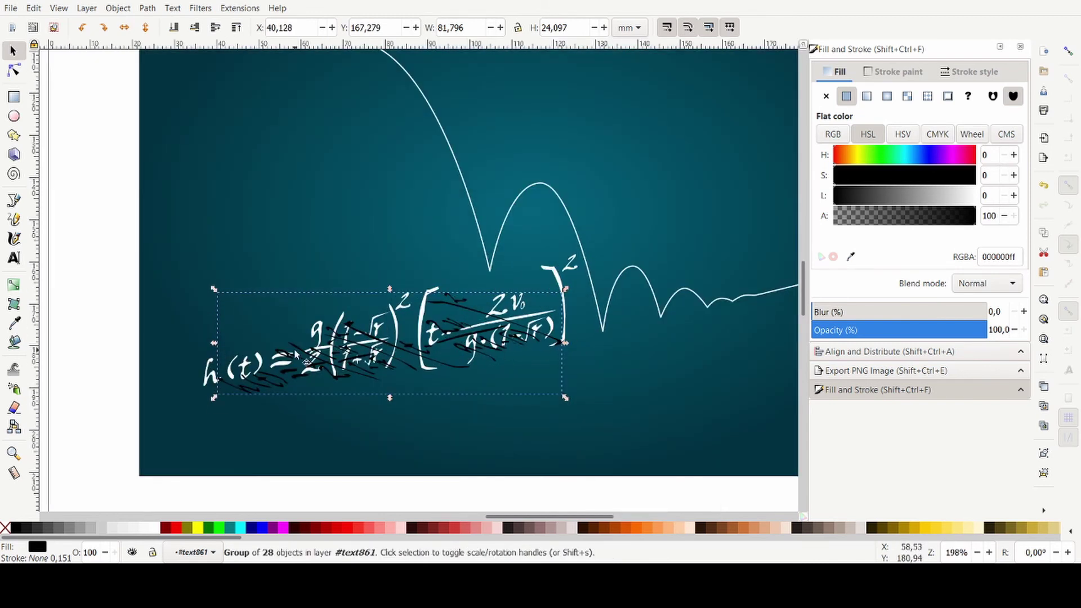
drag(568, 341, 582, 296)
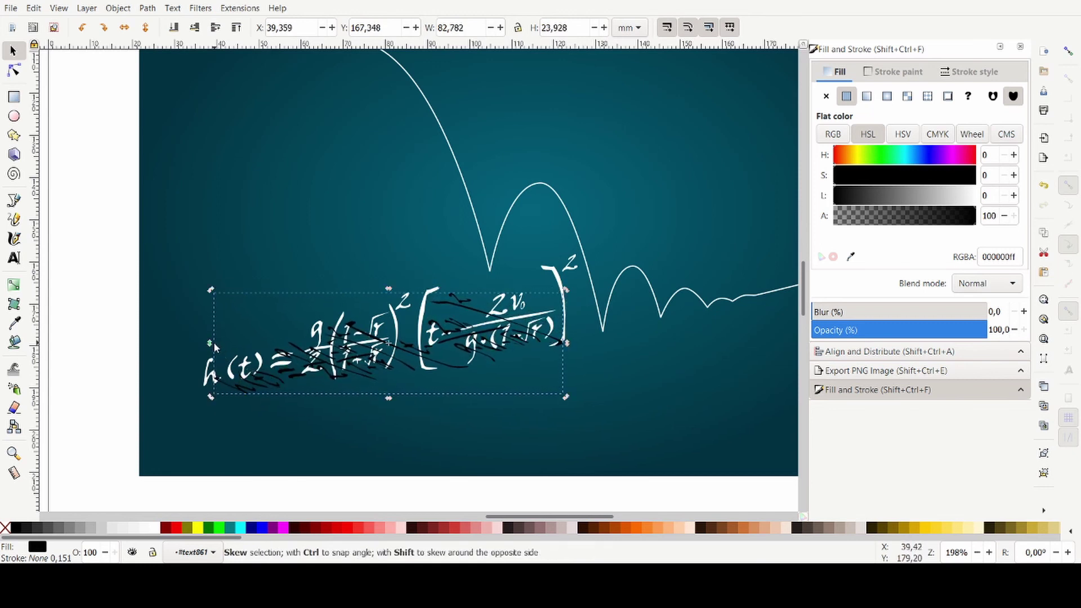
mouse_move(210, 343)
mouse_down()
mouse_move(211, 352)
mouse_move(211, 341)
mouse_up()
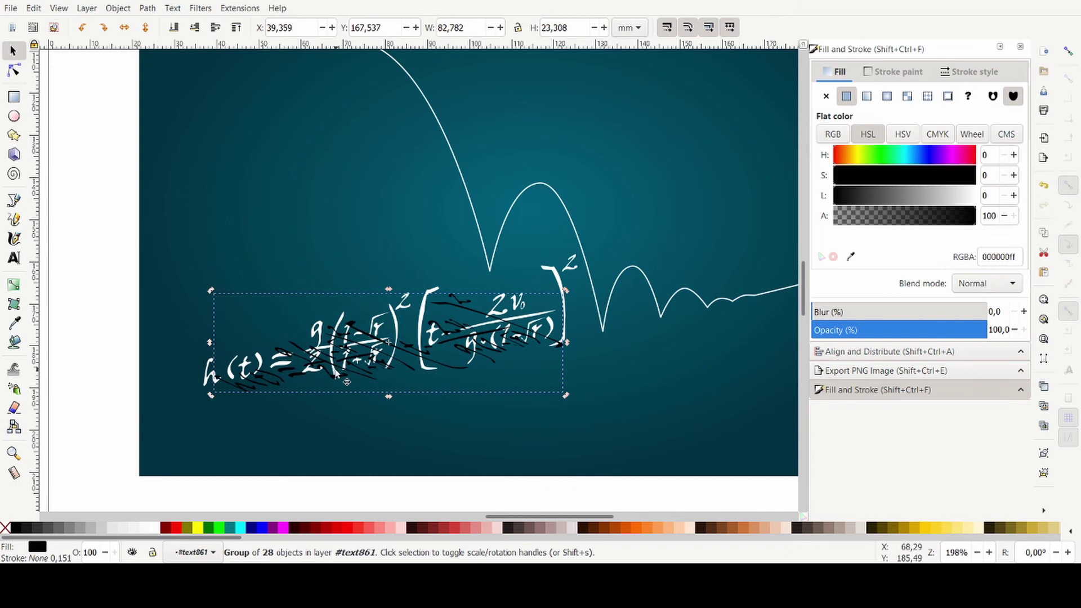
Adjust the skew of the black equation copy, flatten it to about 88 by 20 mm and lay it back over the white equation.
drag(281, 376, 369, 442)
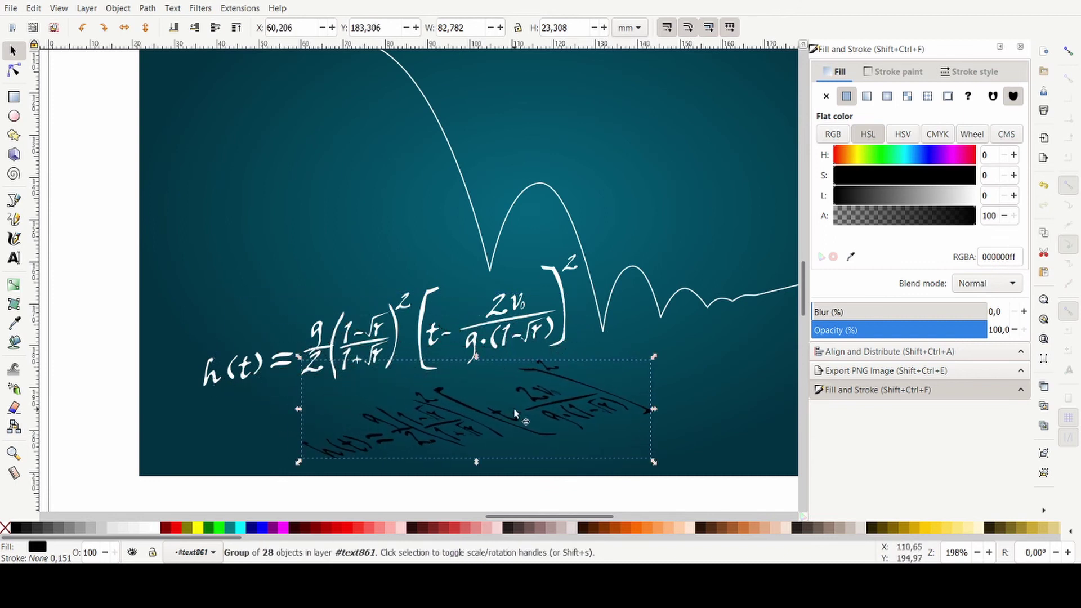
mouse_move(656, 407)
mouse_down()
mouse_move(663, 393)
mouse_move(663, 402)
mouse_up()
click(585, 381)
drag(476, 353, 498, 356)
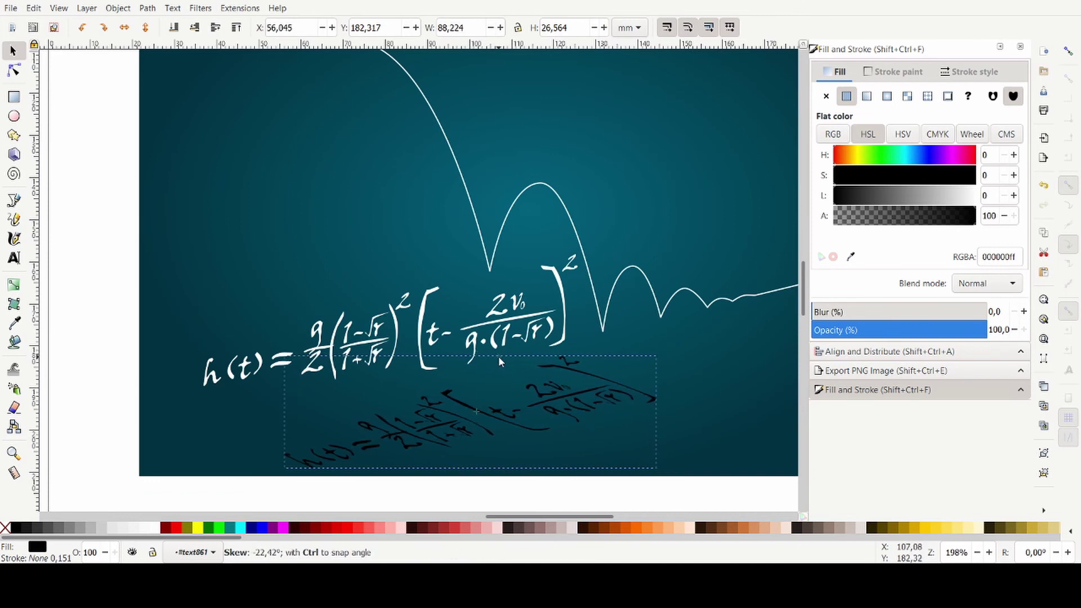
drag(658, 411, 658, 423)
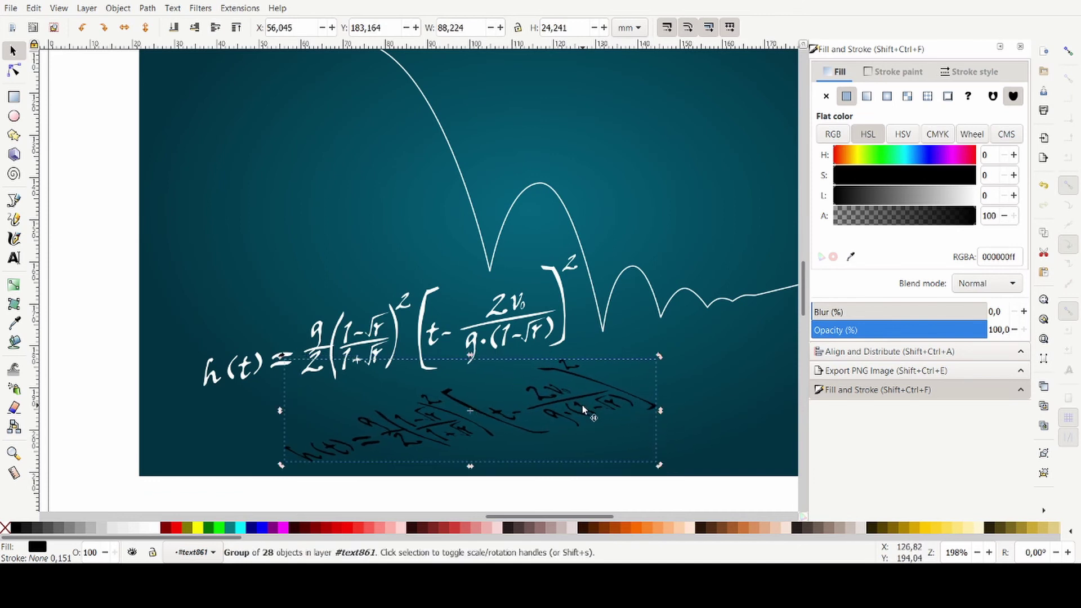
click(537, 400)
drag(470, 356, 468, 379)
drag(447, 418, 368, 355)
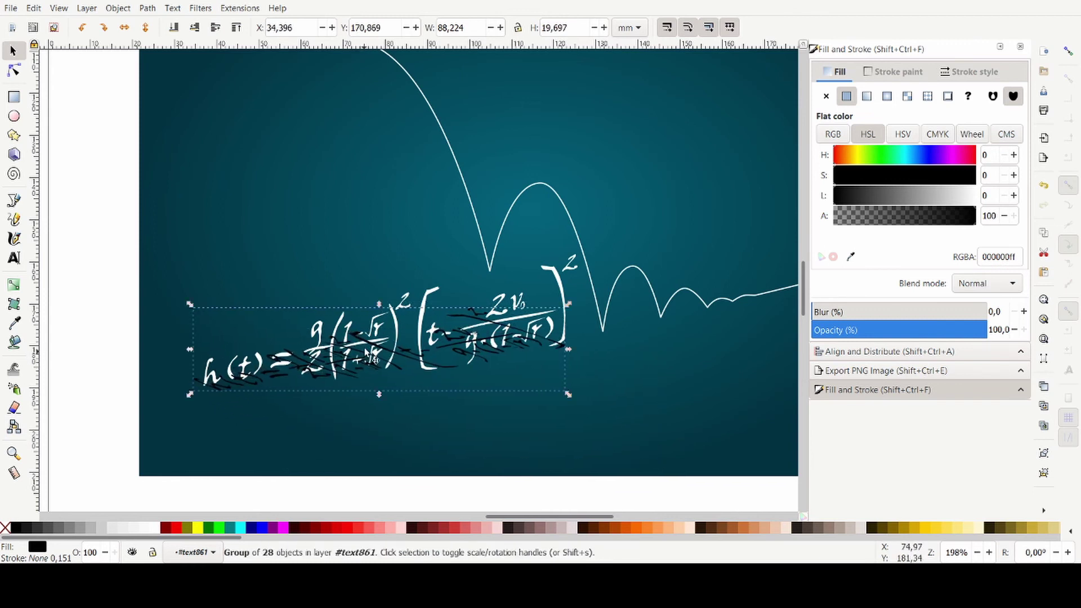
Stack the black copy behind the white equation and nudge it slightly down and left to about X 33.3, Y 173.5 mm.
click(195, 29)
scroll(631, 383, down, 1)
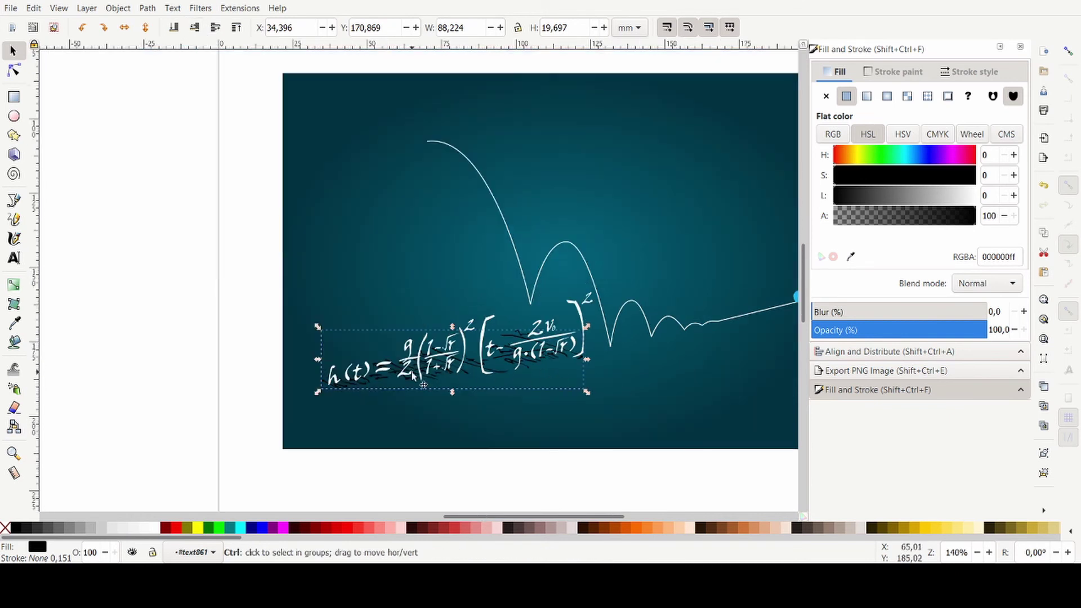
key(Down)
key(Down)
key(Down)
key(Left)
key(Left)
key(Left)
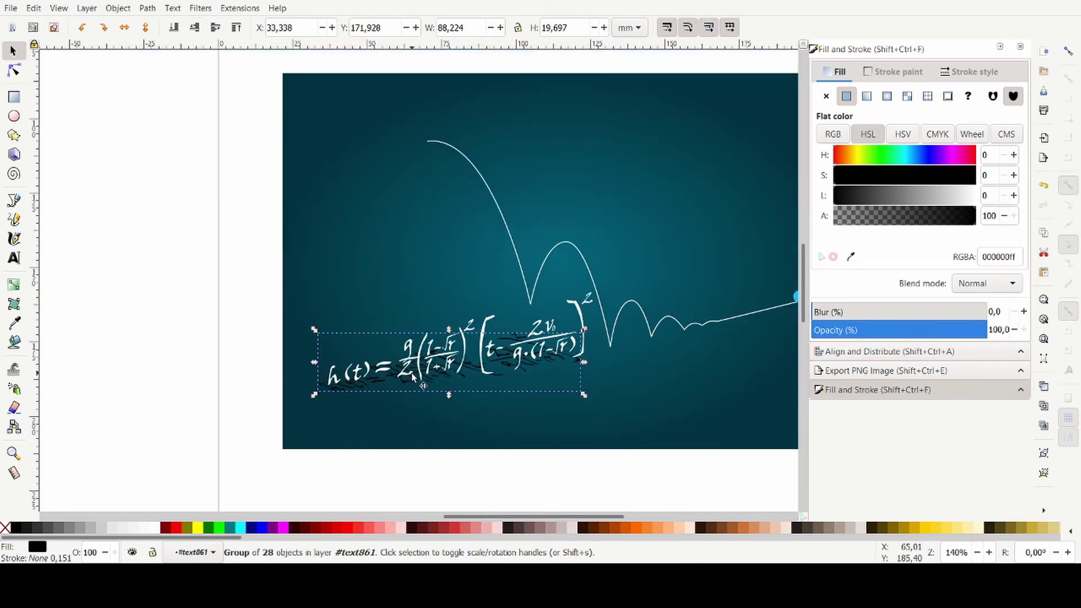
key(Down)
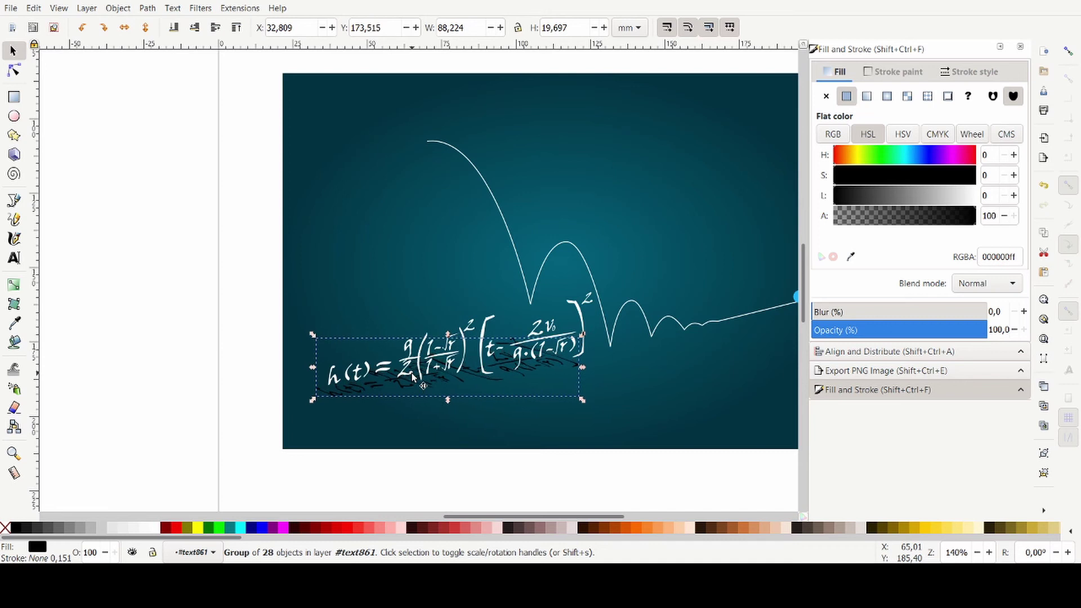
scroll(456, 372, up, 2)
scroll(500, 362, down, 1)
scroll(612, 373, up, 1)
key(Right)
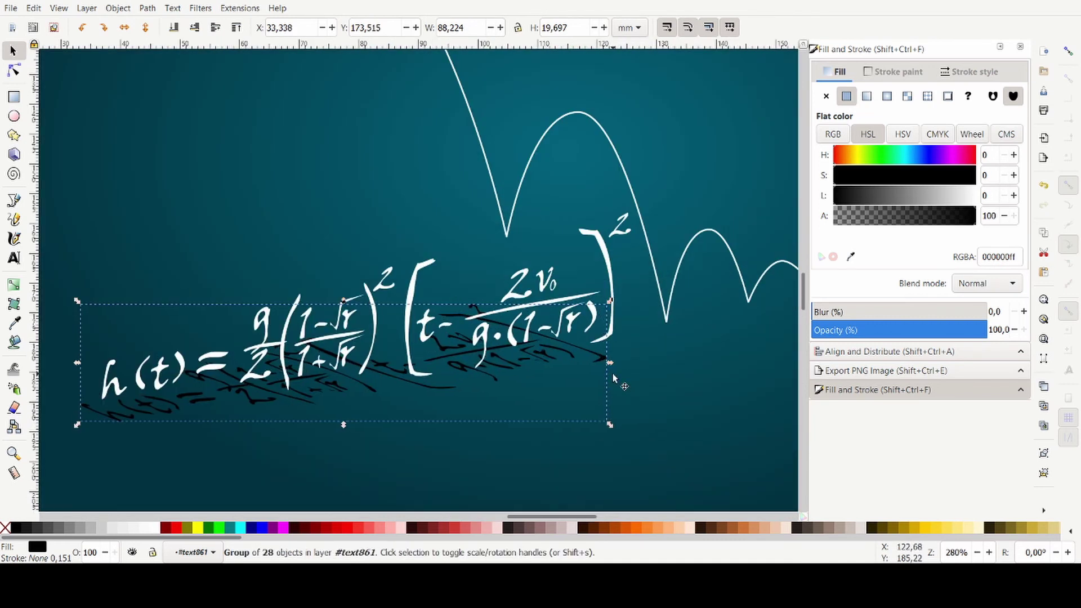
scroll(494, 349, down, 3)
key(Escape)
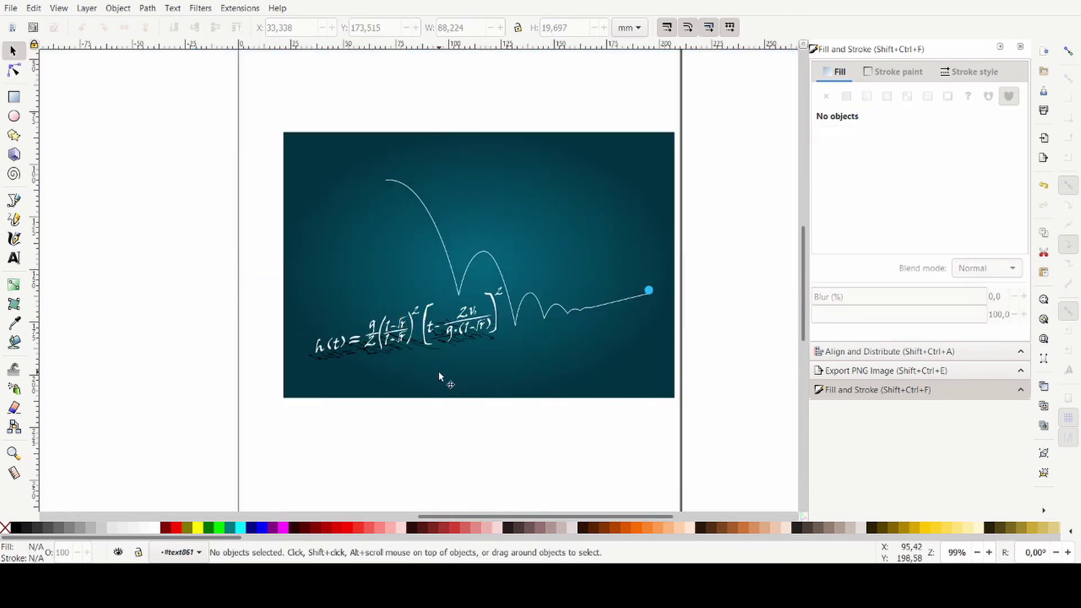
Duplicate the curve-and-ball group and flatten the copy to about 127 by 31 mm across the lower part of the original.
scroll(437, 388, down, 1)
scroll(494, 352, up, 2)
click(493, 348)
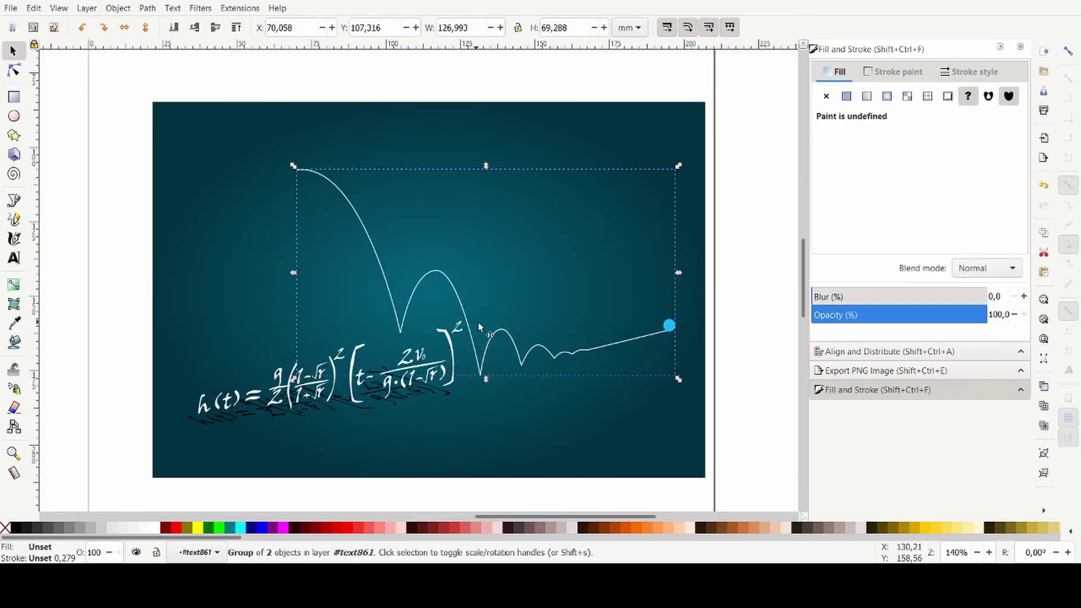
key(ctrl+c)
key(ctrl+v)
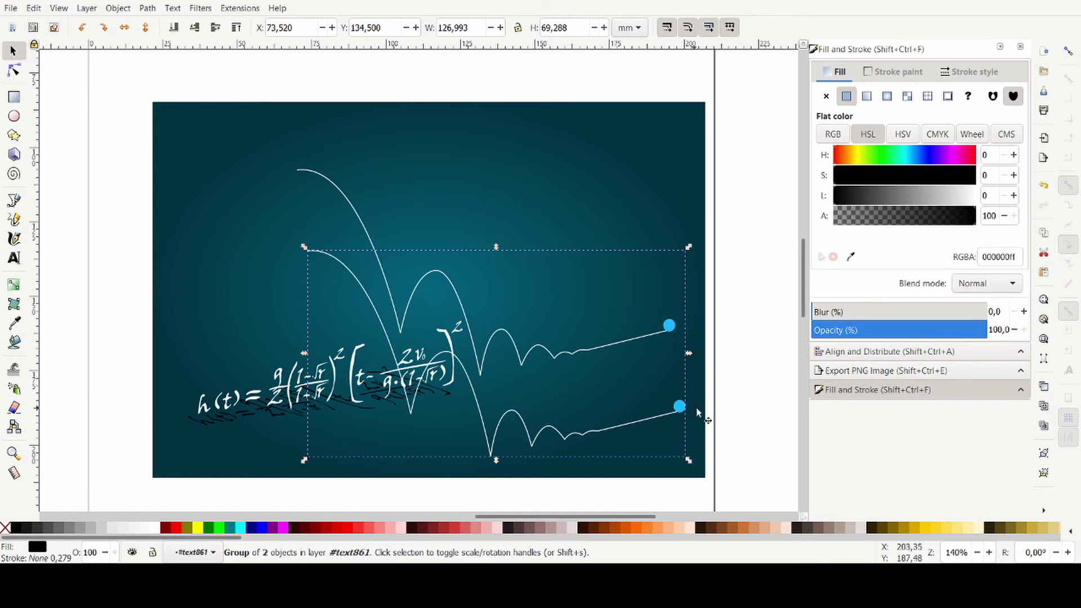
drag(468, 402, 462, 353)
drag(491, 197, 491, 312)
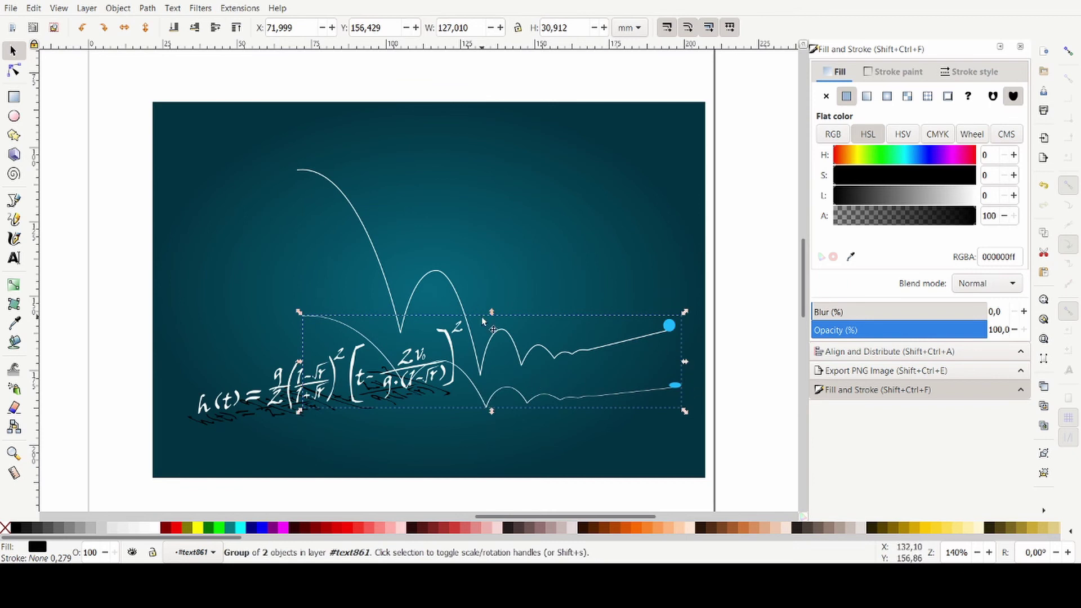
Skew the flattened curve copy to about 155 mm wide and align its second bounce point with that of the white curve.
drag(477, 314, 434, 339)
drag(535, 409, 439, 401)
scroll(495, 376, up, 3)
scroll(451, 388, up, 2)
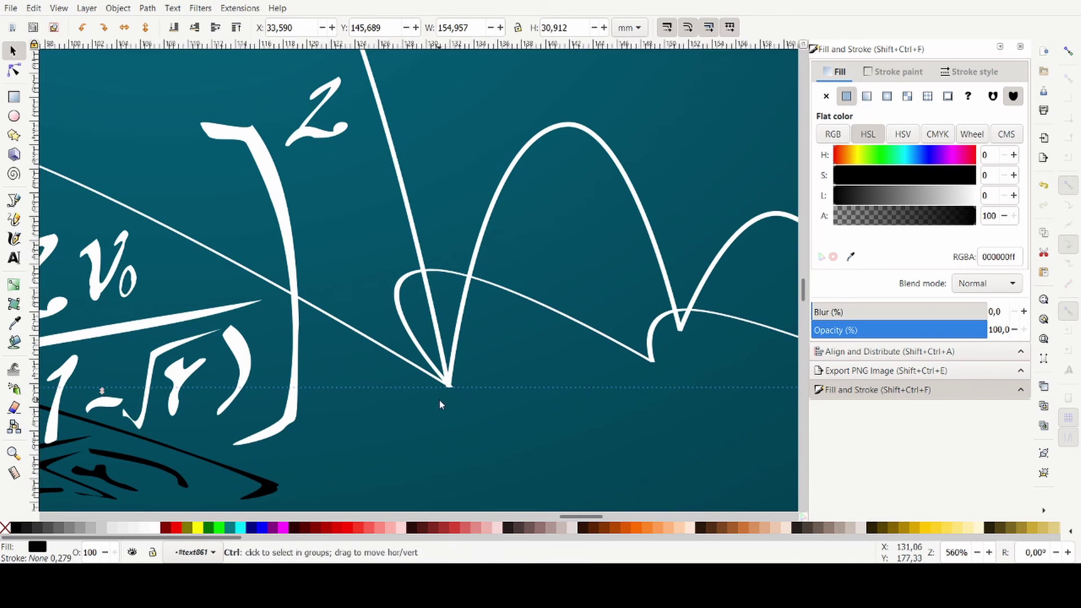
scroll(439, 402, down, 6)
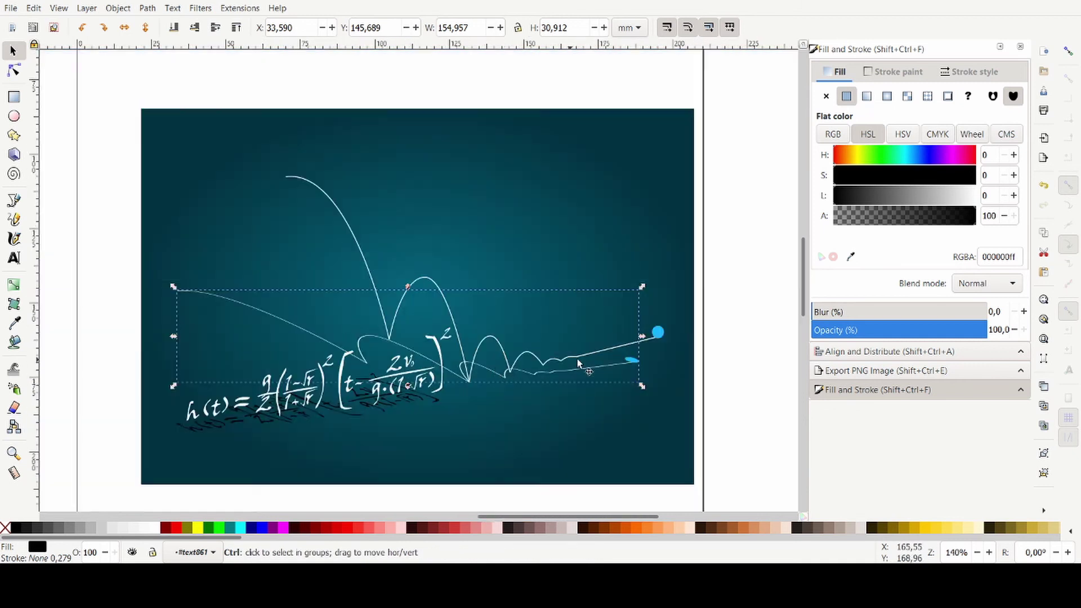
Stretch, skew and flatten the curve copy to about 171 by 20 mm and move it back against the original bounce points.
scroll(644, 320, up, 3)
drag(655, 323, 666, 323)
click(650, 369)
drag(197, 226, 144, 226)
scroll(736, 400, down, 2)
drag(198, 361, 199, 385)
scroll(542, 404, up, 2)
drag(548, 384, 494, 403)
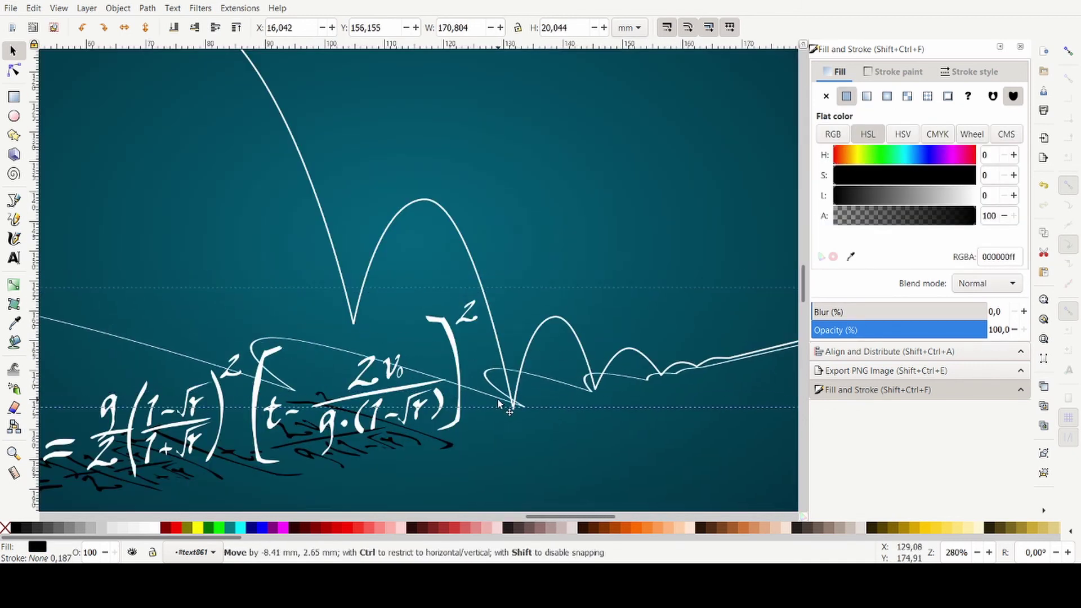
Widen the flattened curve copy towards the ball and reposition it along the original's bounce points.
scroll(428, 404, down, 2)
drag(629, 373, 656, 371)
scroll(515, 389, up, 2)
scroll(410, 417, down, 2)
drag(578, 392, 627, 393)
scroll(445, 419, up, 2)
drag(435, 424, 369, 423)
scroll(546, 386, down, 3)
drag(406, 355, 406, 346)
drag(197, 375, 208, 375)
Fine-tune the curve copy's skew and size to about 200 by 16 mm so its bounce points and tail follow the original.
click(284, 361)
mouse_move(410, 345)
mouse_down()
mouse_move(374, 346)
mouse_move(428, 338)
mouse_up()
click(315, 364)
click(396, 372)
click(384, 377)
click(390, 381)
drag(617, 370, 616, 340)
click(367, 389)
drag(412, 331, 413, 365)
drag(206, 383, 195, 384)
scroll(629, 375, up, 2)
drag(606, 352, 614, 351)
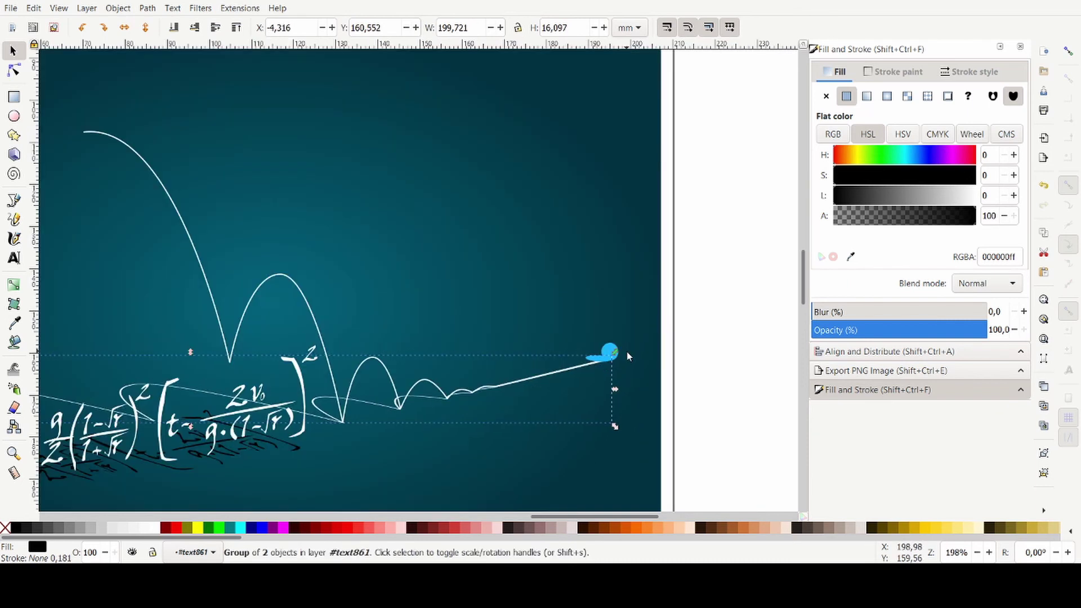
scroll(580, 351, down, 2)
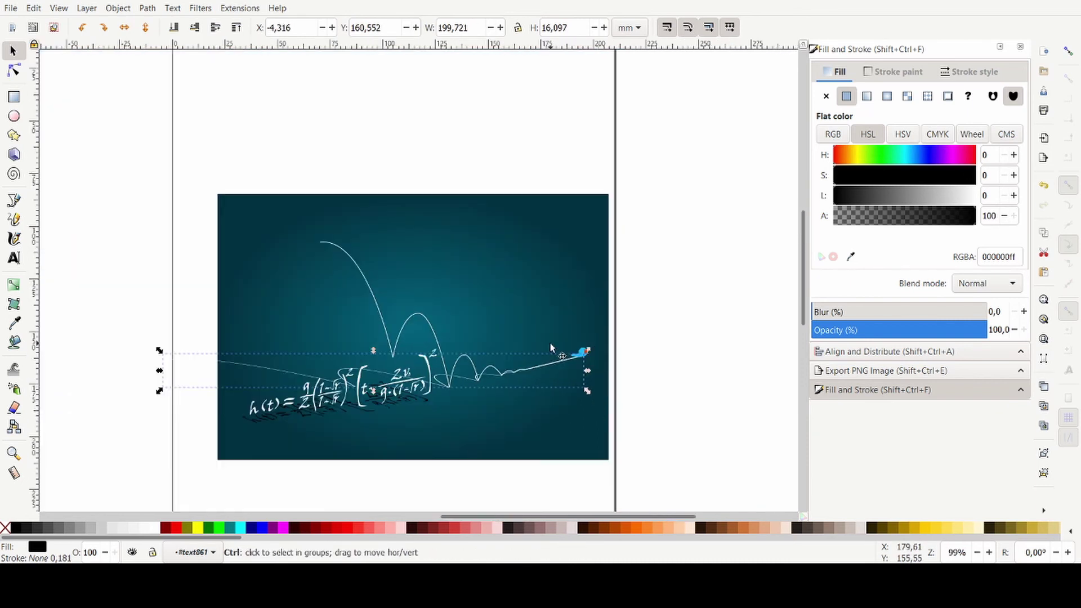
scroll(495, 354, up, 2)
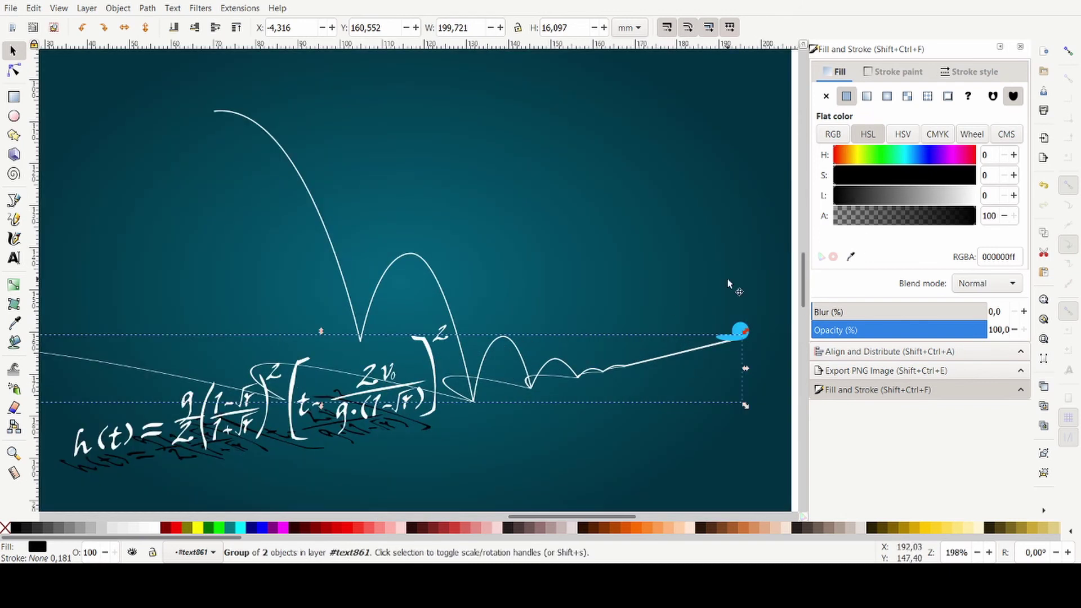
Remove the fill from the flattened curve-and-ball copy and give it a flat black stroke.
mouse_move(856, 197)
mouse_down()
mouse_move(816, 207)
mouse_move(911, 202)
mouse_move(895, 206)
mouse_up()
click(826, 96)
click(883, 75)
click(846, 96)
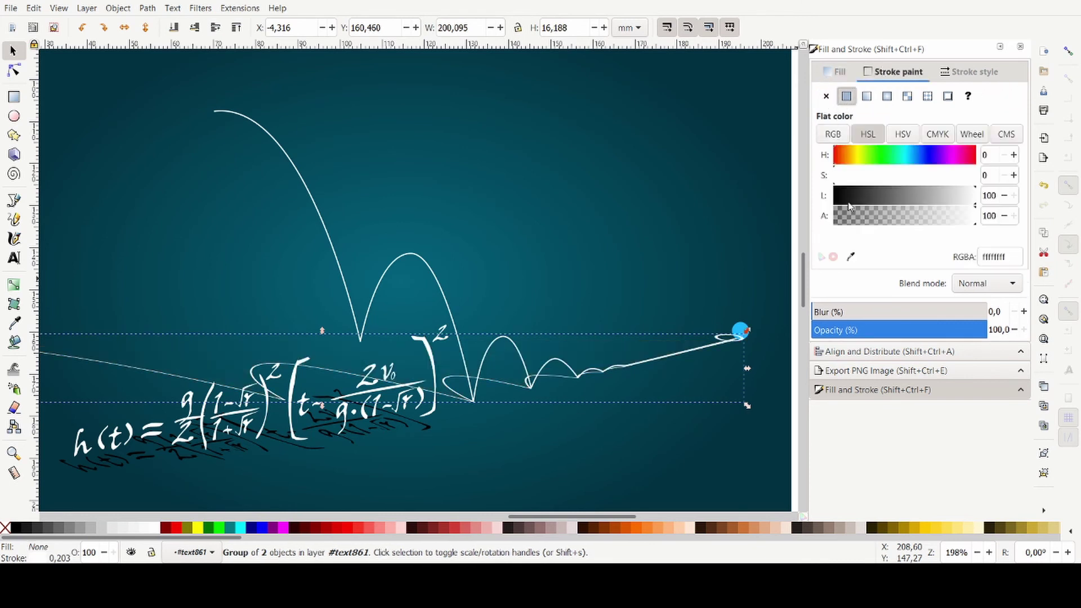
drag(845, 204, 823, 198)
scroll(468, 297, down, 2)
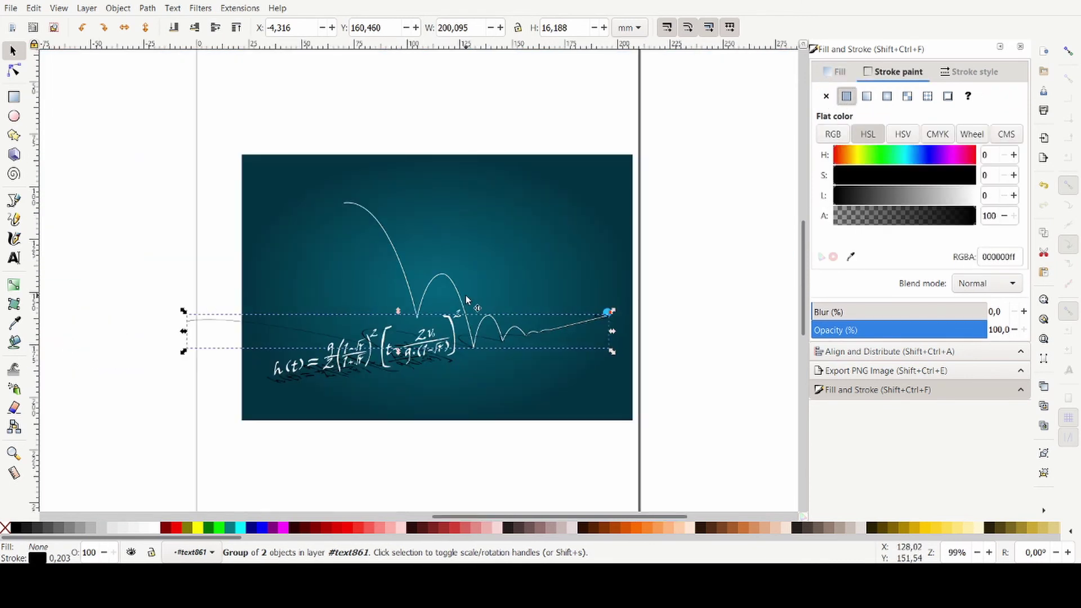
click(701, 320)
Select the squashed ball inside the shadow group and give it a flat black fill.
scroll(608, 322, up, 6)
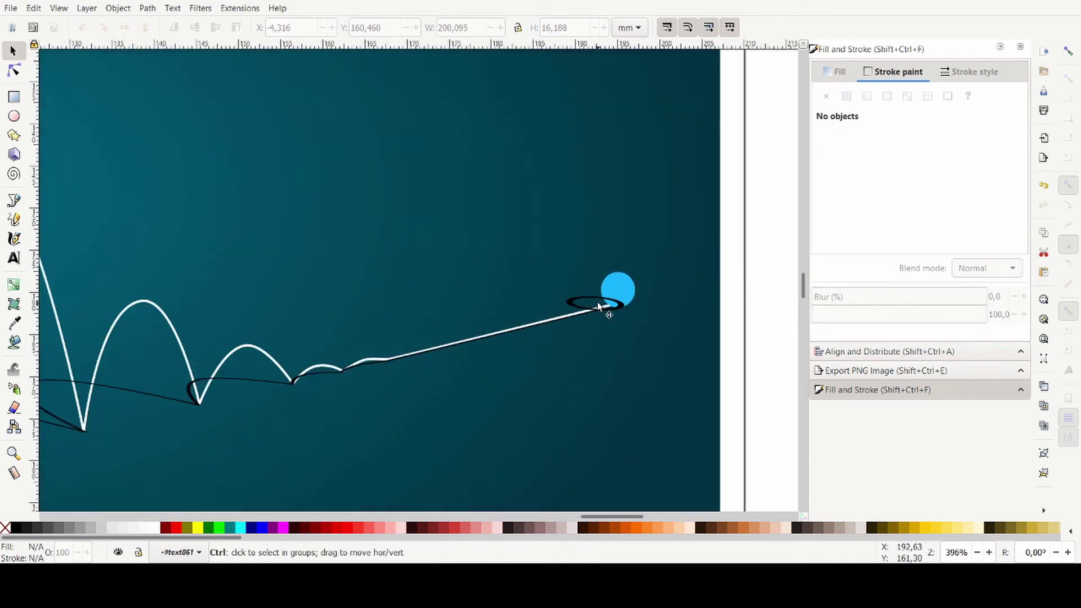
click(549, 306)
key(Escape)
click(543, 305)
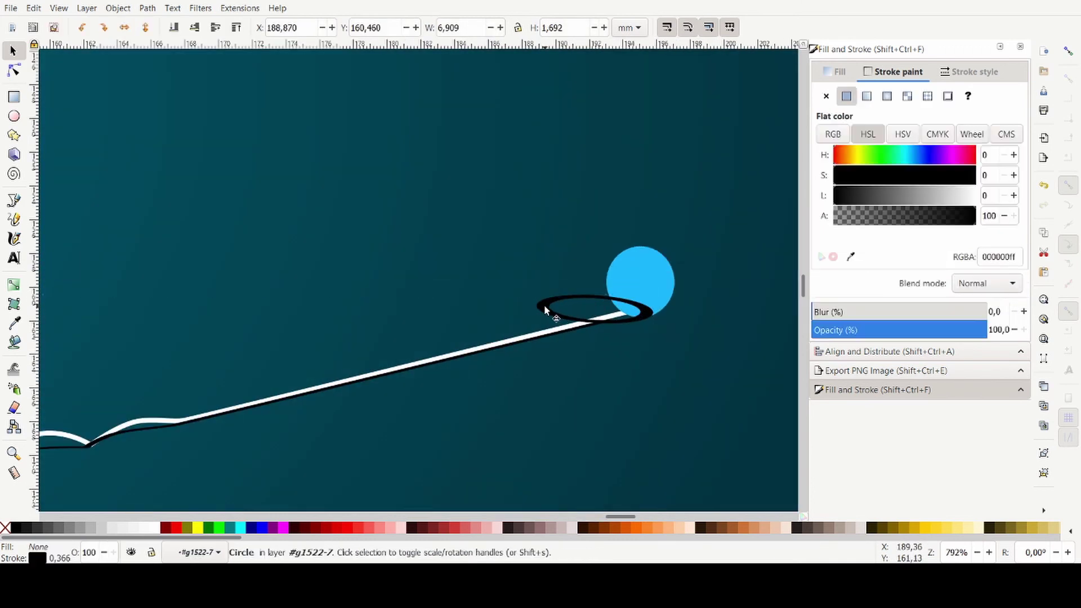
click(836, 72)
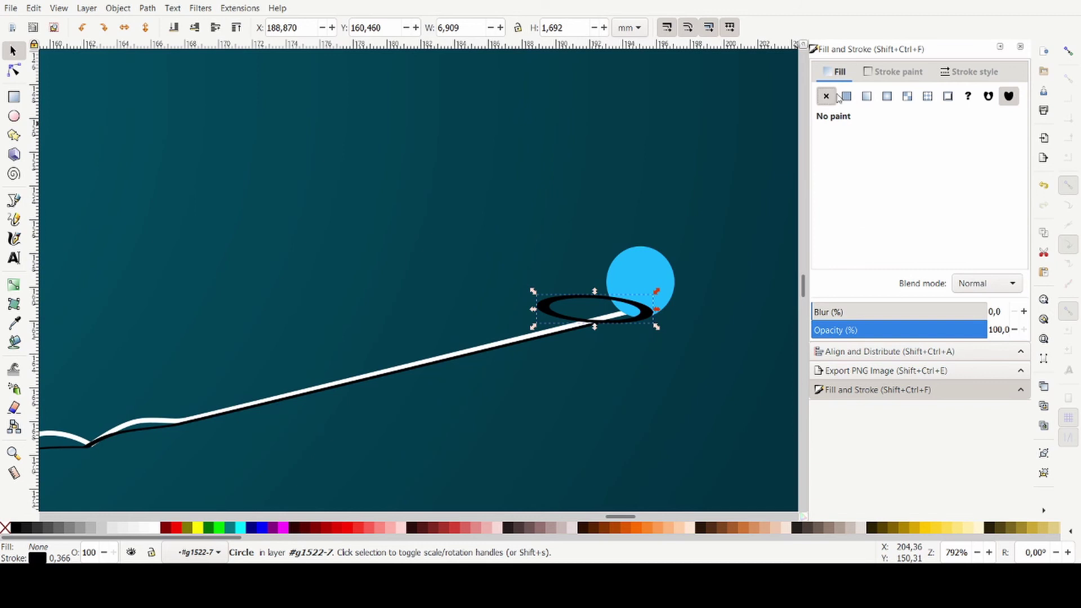
click(847, 97)
drag(859, 193, 799, 197)
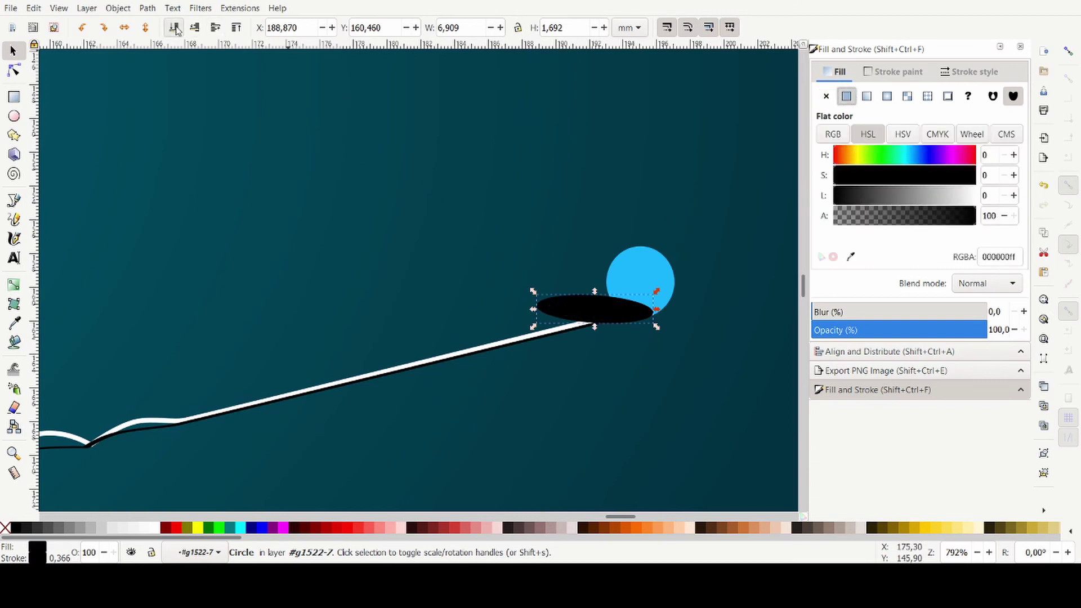
Ungroup the shadow copy and restack its black ellipse behind the blue ball and white curve, just above the teal background.
scroll(529, 256, down, 4)
click(525, 320)
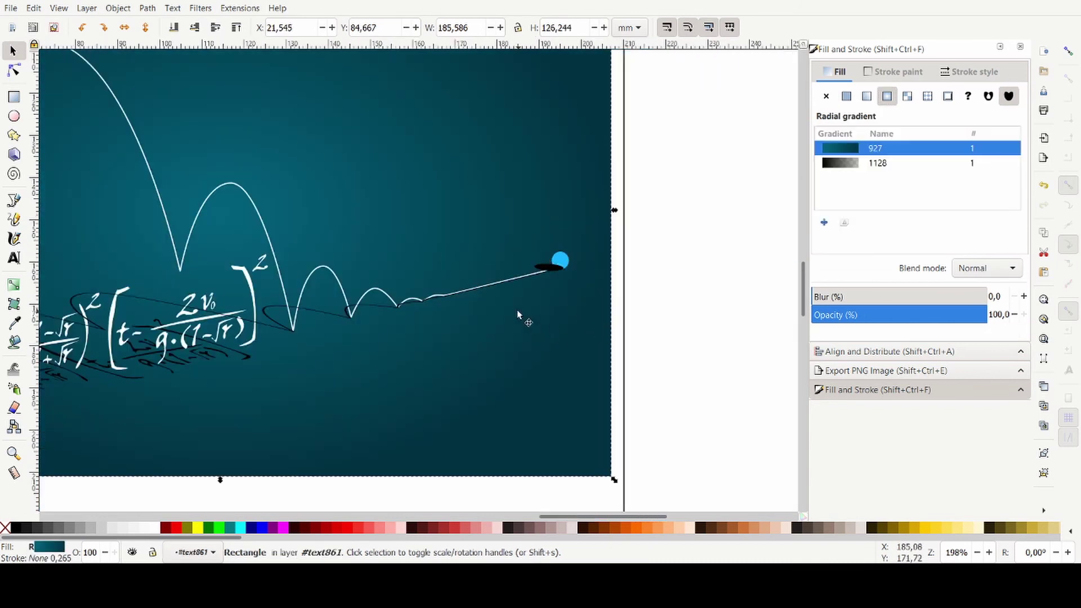
click(540, 271)
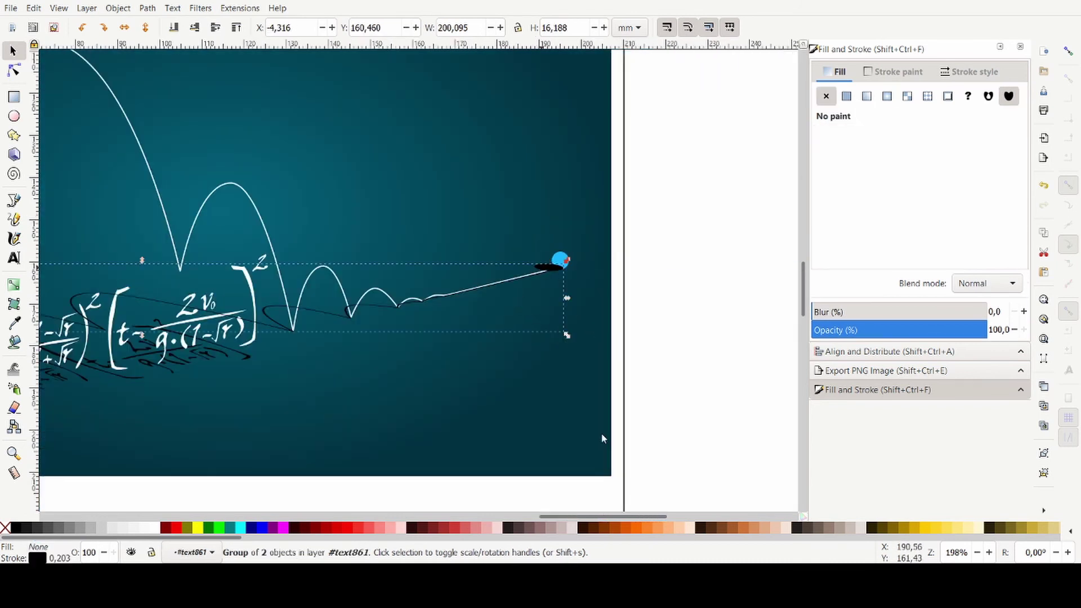
key(ctrl+shift+g)
scroll(626, 256, up, 3)
click(626, 257)
scroll(383, 288, up, 3)
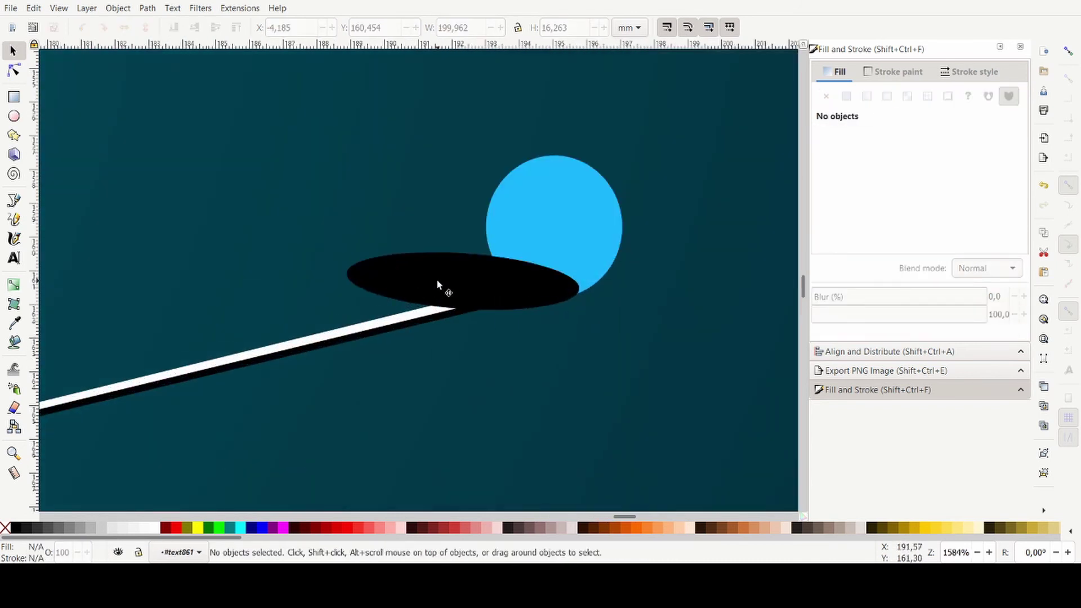
click(430, 287)
click(173, 27)
click(215, 27)
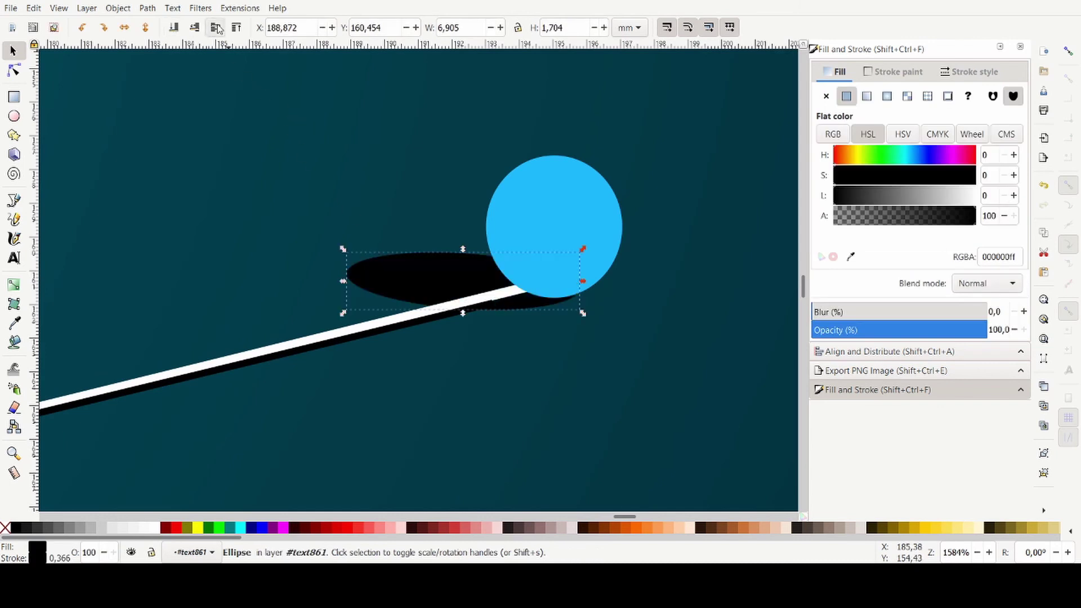
scroll(647, 243, down, 8)
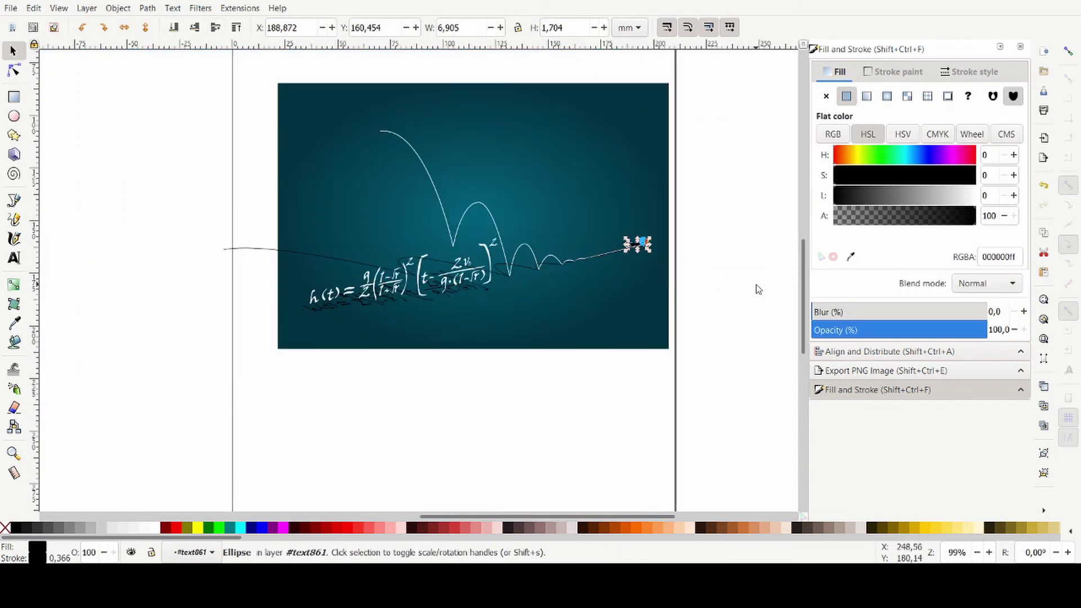
click(269, 171)
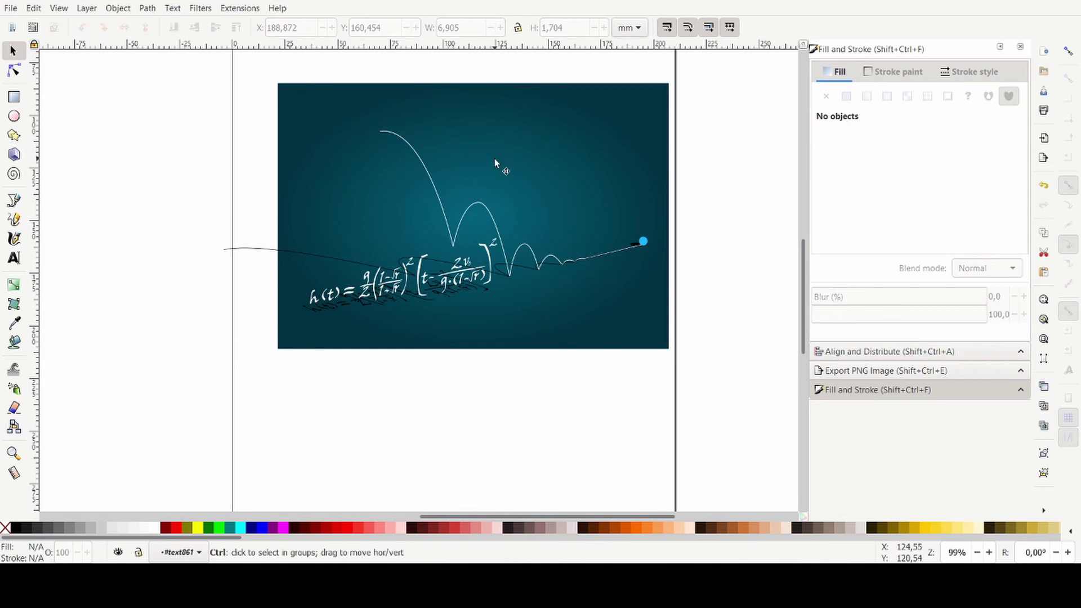
Raise the white equation and the white curve-and-ball group in front of the black shadow curve.
scroll(492, 172, up, 4)
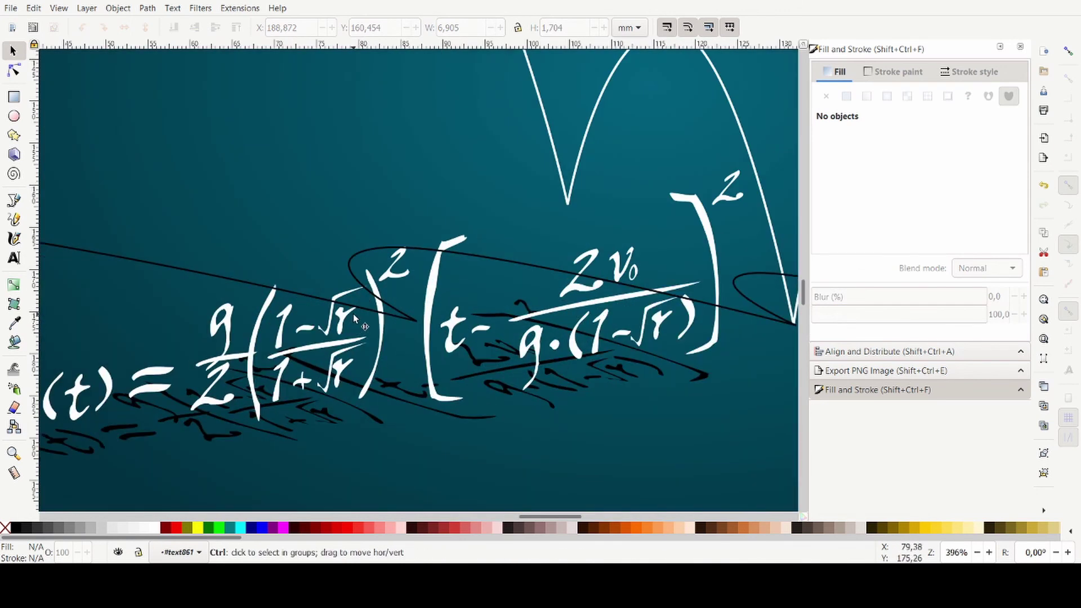
click(384, 276)
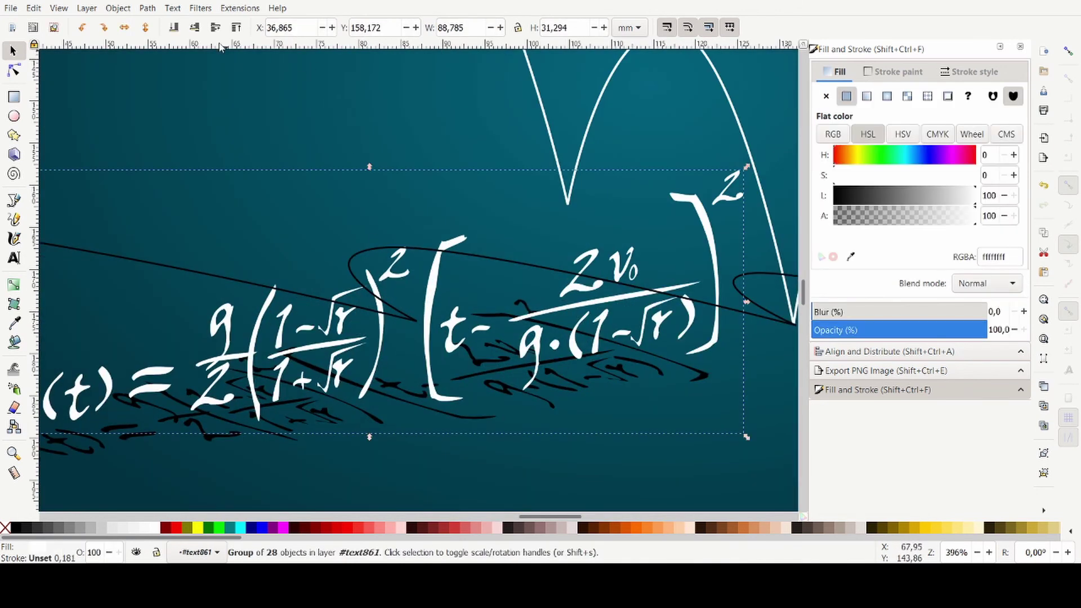
scroll(329, 176, down, 4)
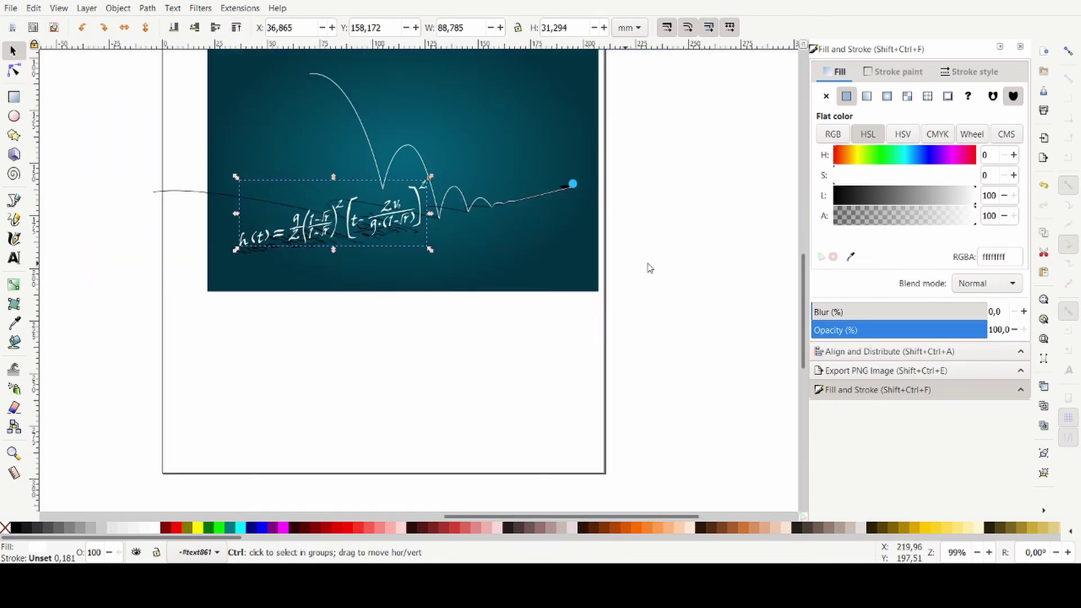
click(678, 267)
scroll(423, 194, up, 5)
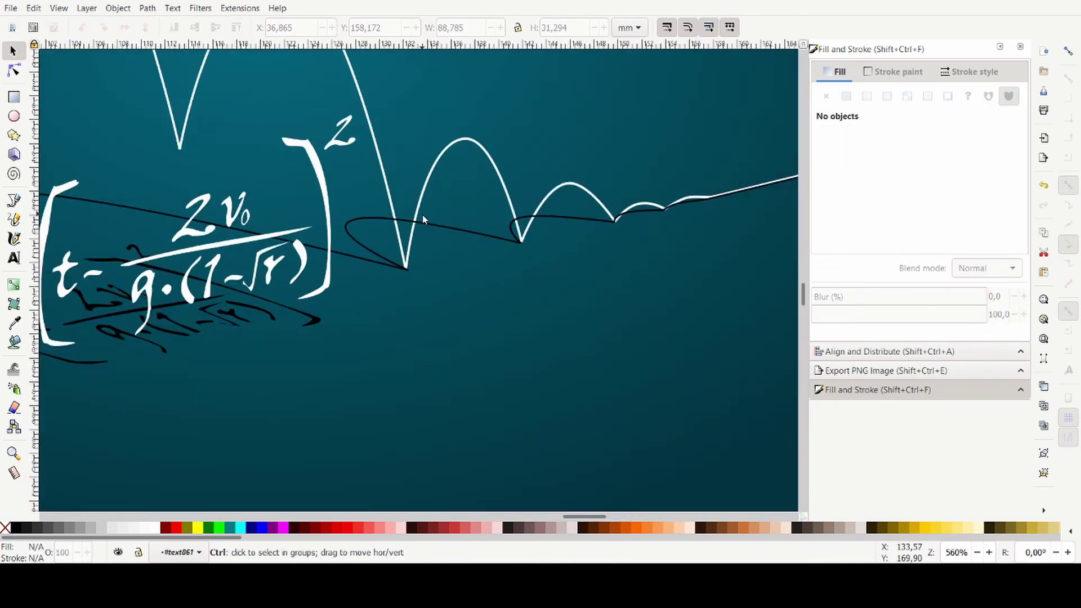
click(419, 215)
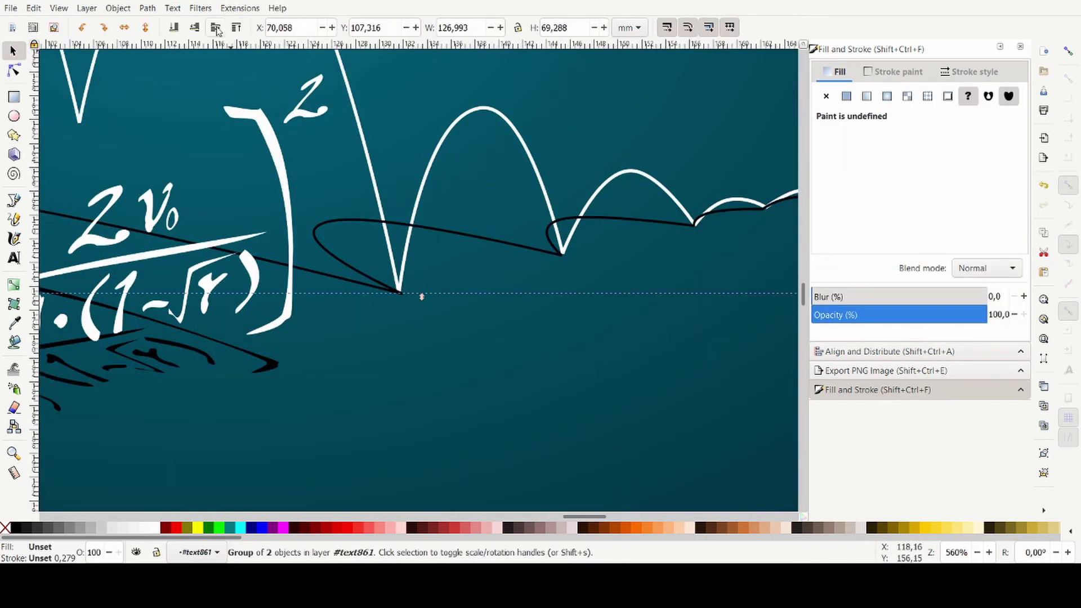
scroll(321, 178, down, 5)
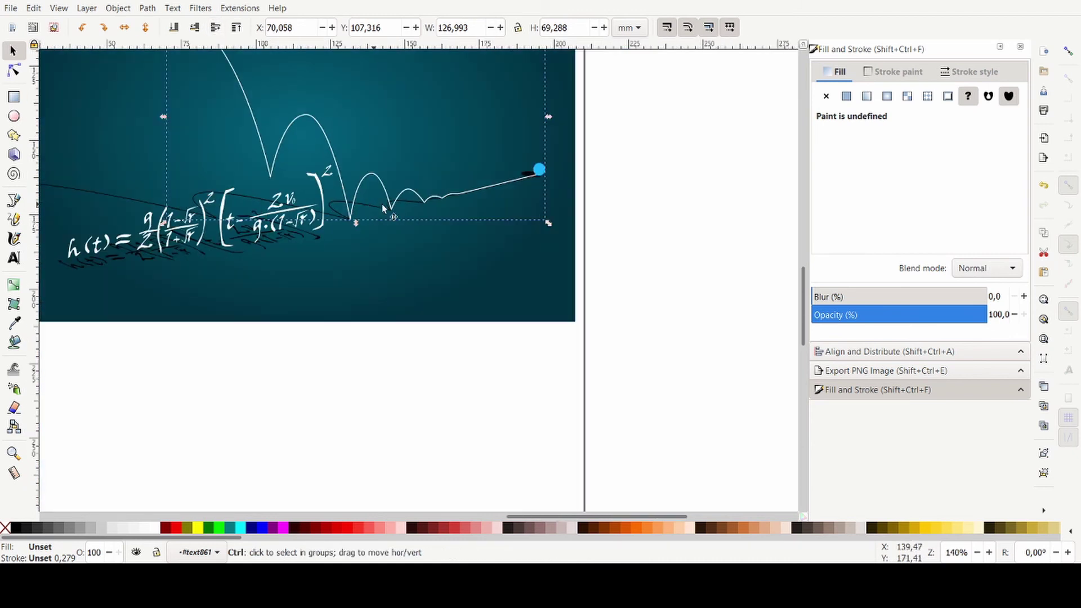
click(651, 238)
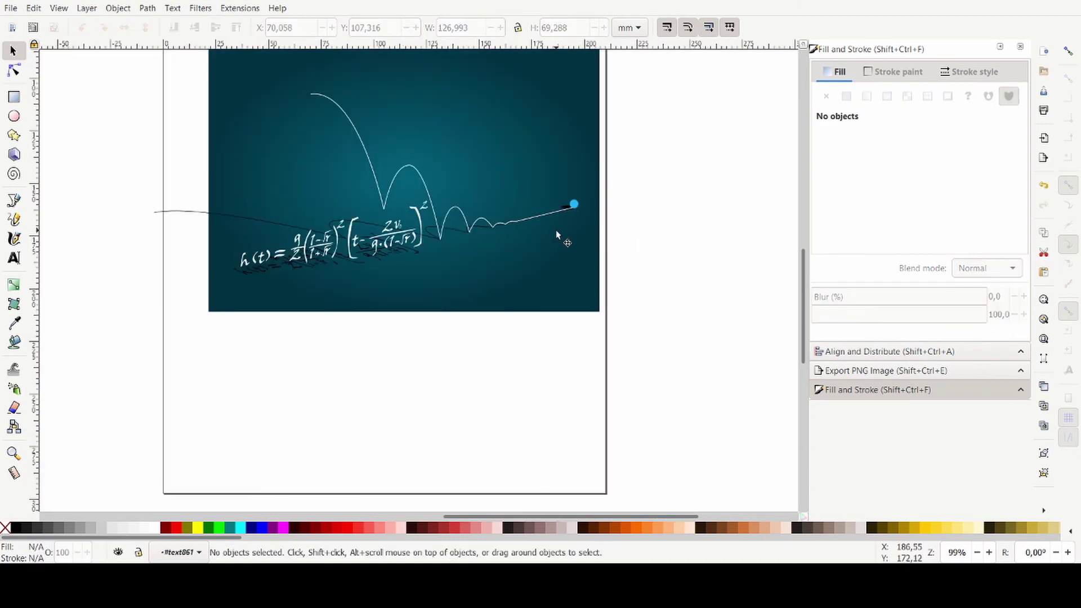
Give the black shadow curve a linear gradient stroke that fades from black to transparent.
scroll(307, 211, up, 3)
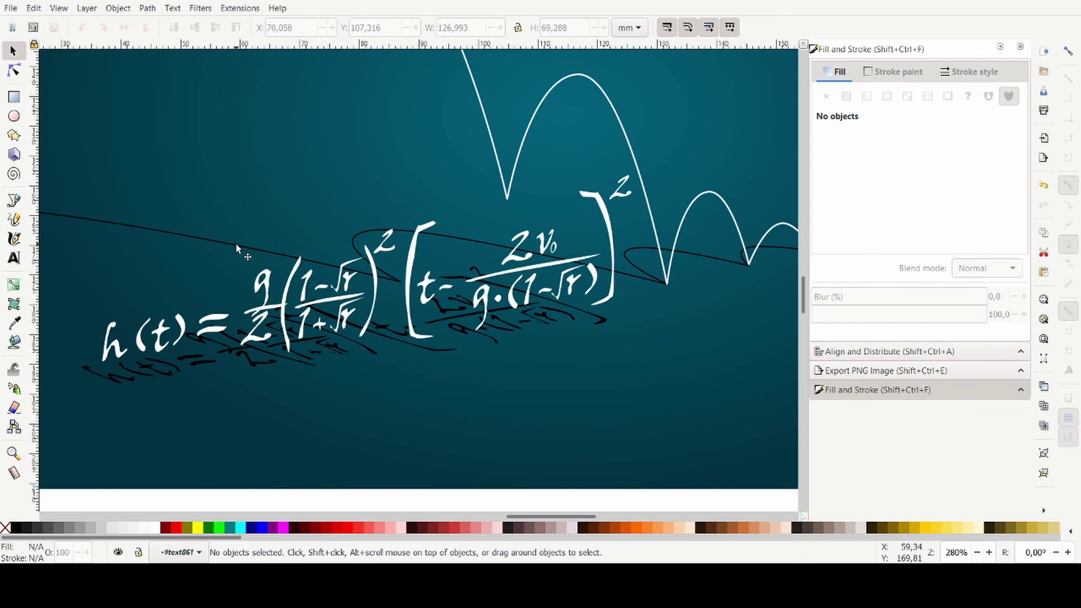
double_click(235, 244)
scroll(235, 244, down, 2)
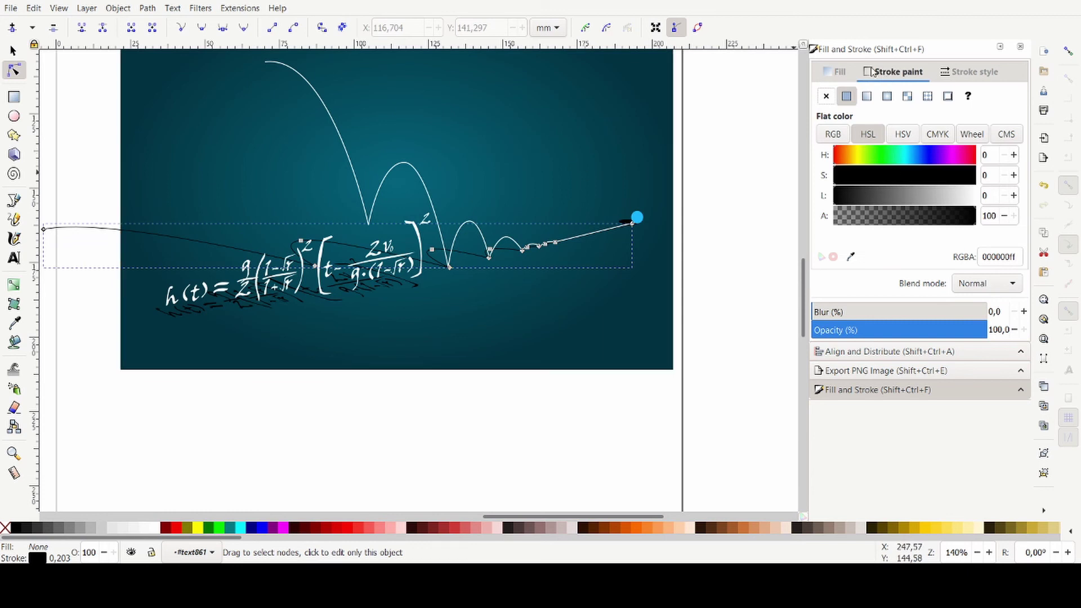
click(867, 97)
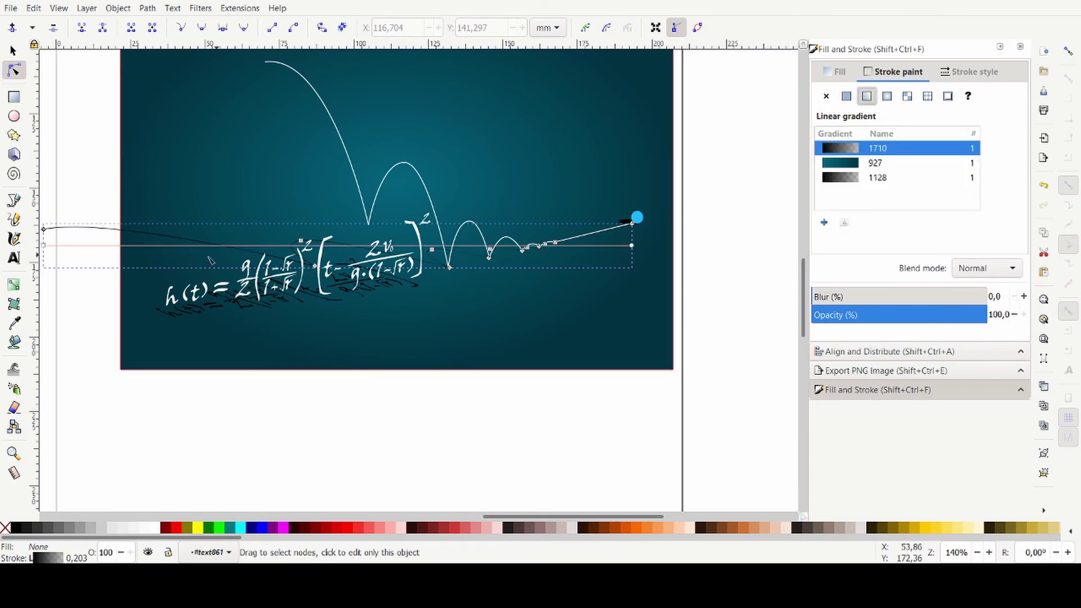
Angle the shadow curve's stroke gradient from below the second bounce point up toward the equation's final exponent, fading out the overhanging left part.
drag(276, 256, 489, 258)
drag(632, 245, 470, 230)
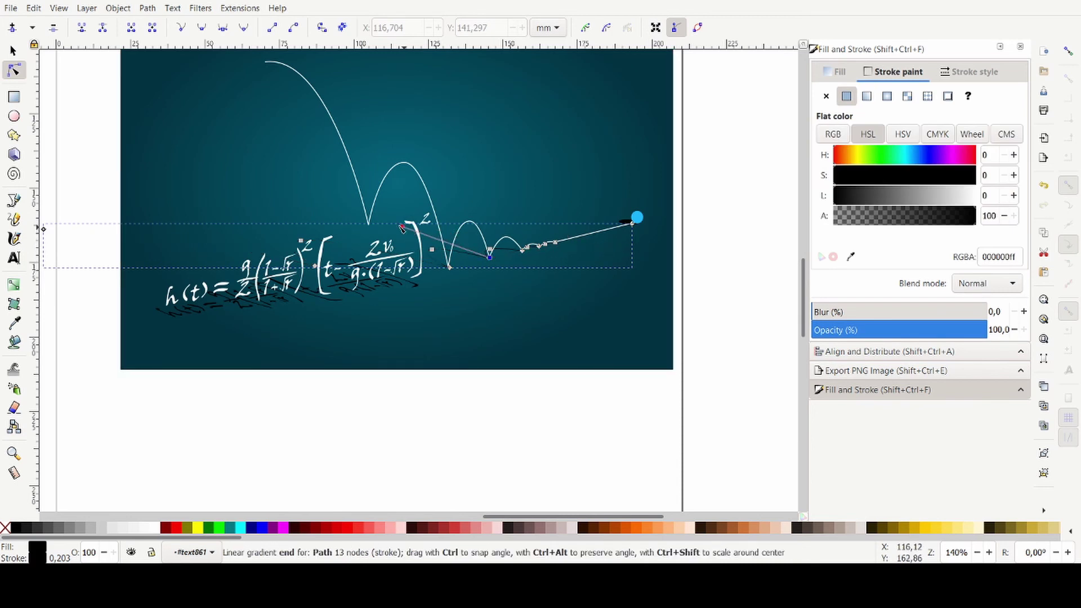
drag(362, 200, 299, 208)
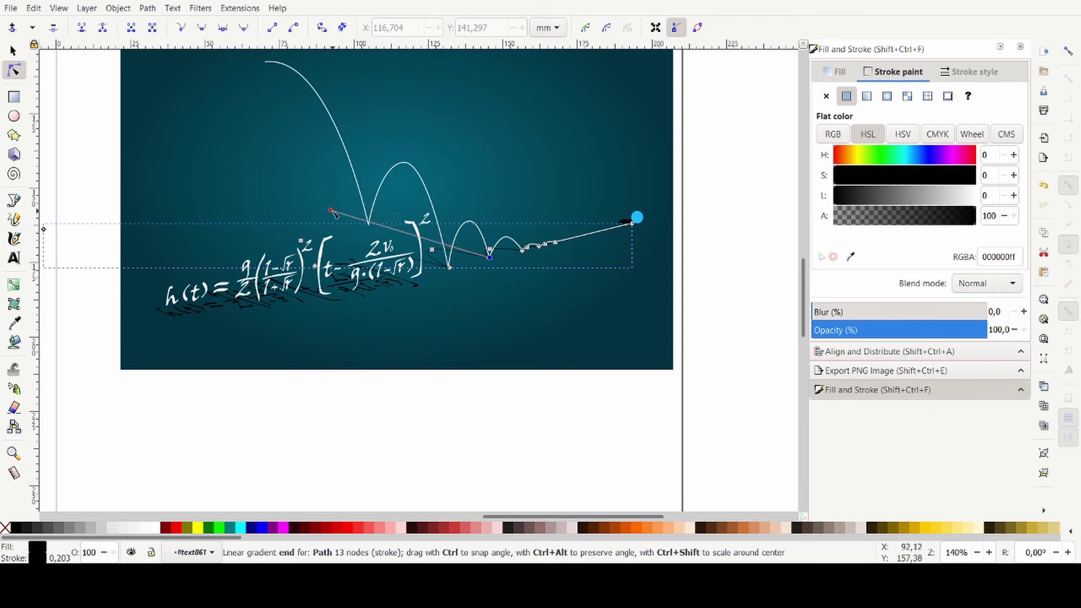
scroll(365, 226, up, 2)
drag(295, 194, 293, 173)
mouse_move(617, 295)
mouse_down()
mouse_move(641, 340)
mouse_move(559, 389)
mouse_up()
mouse_move(295, 176)
mouse_down()
mouse_move(493, 246)
mouse_move(520, 239)
mouse_up()
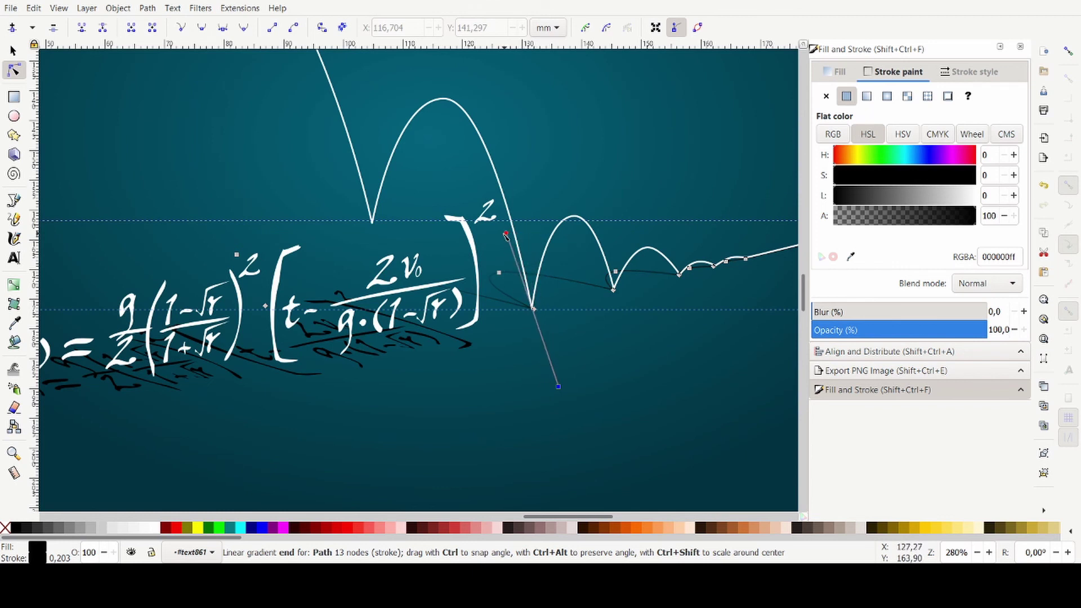